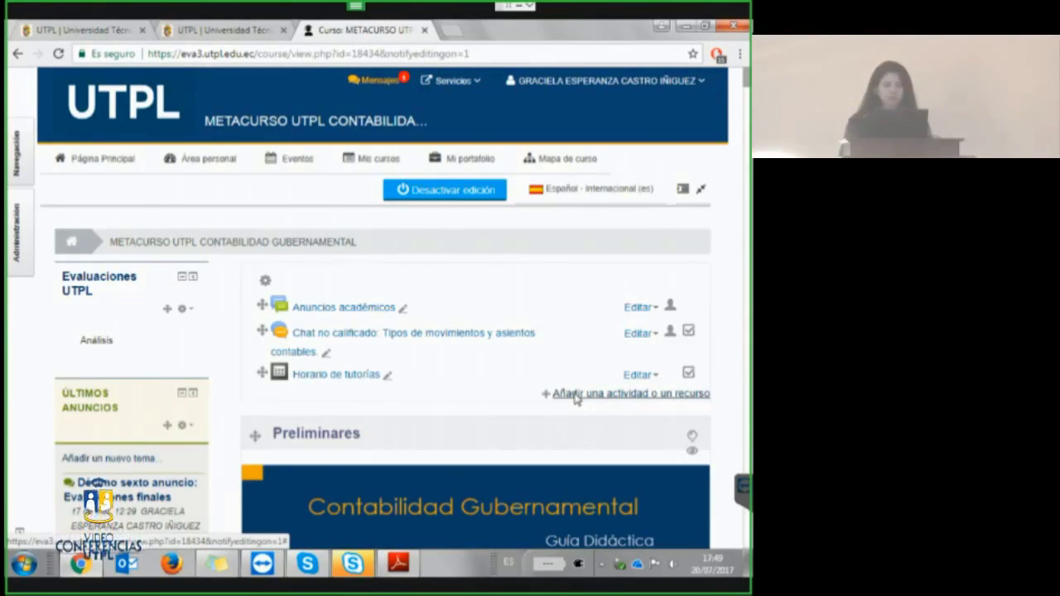
Add an Archivo resource to the course's opening section, above Preliminares.
{"action": "left_click", "coordinate": [577, 395]}
{"action": "scroll", "coordinate": [295, 255], "scroll_direction": "down", "scroll_amount": 5}
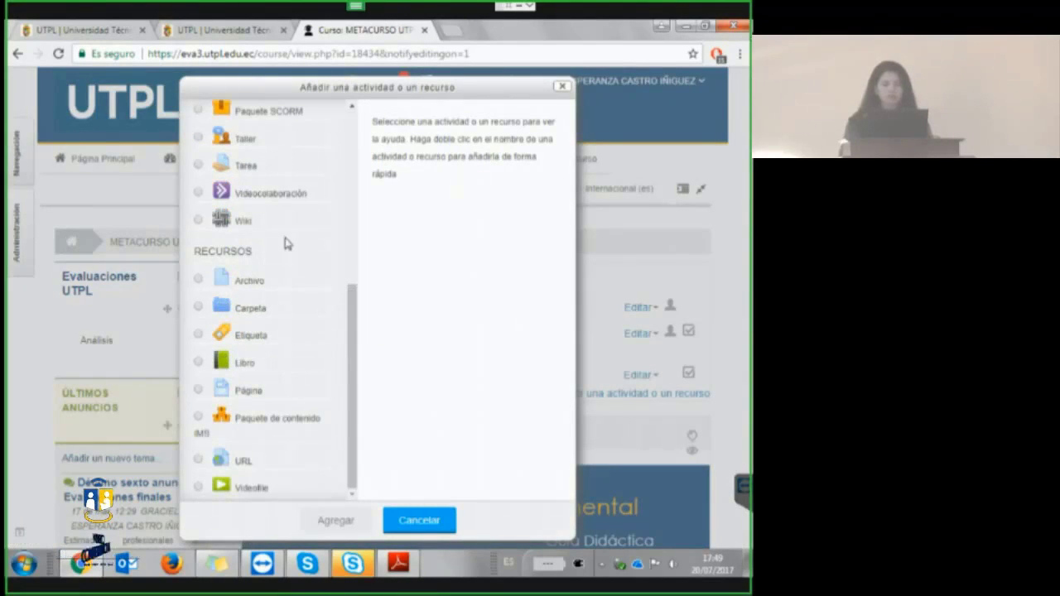
{"action": "left_click", "coordinate": [198, 281]}
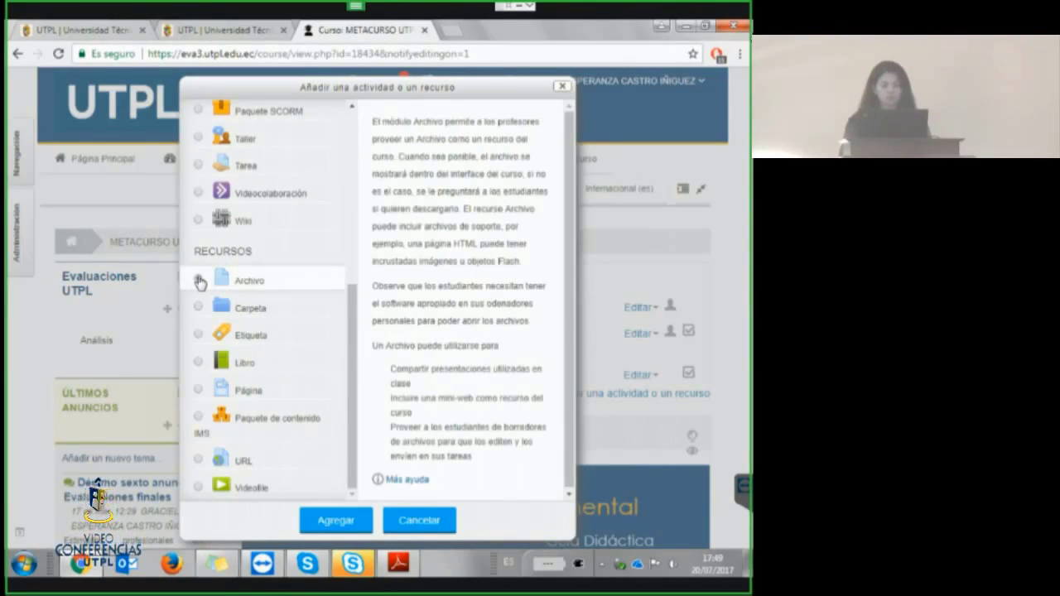
{"action": "left_click", "coordinate": [336, 521]}
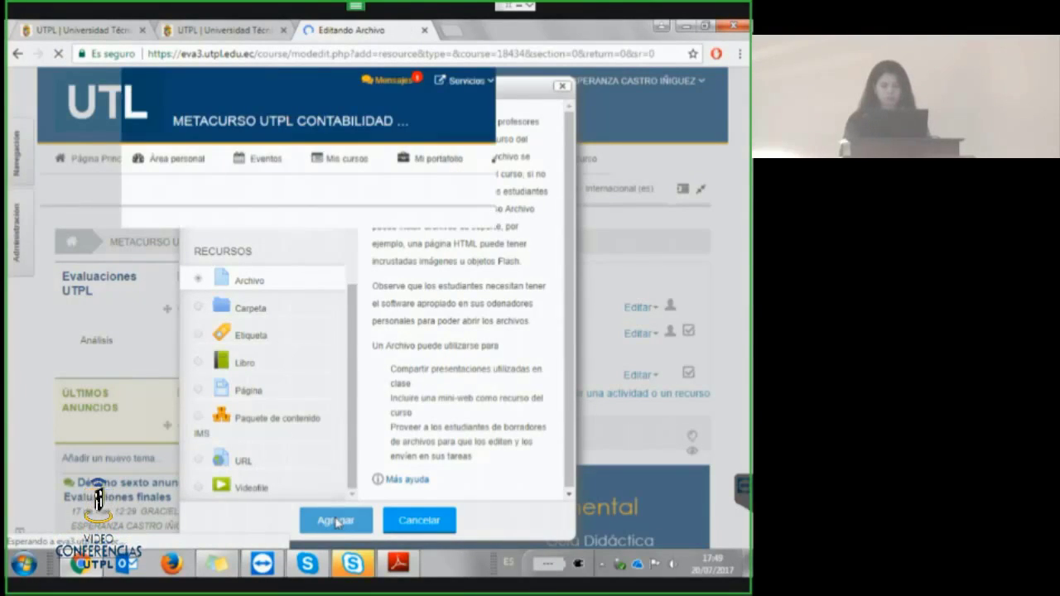
Name the new file resource "Plan_docente_ContabilidadGubernamental".
{"action": "scroll", "coordinate": [747, 197], "scroll_direction": "down", "scroll_amount": 1}
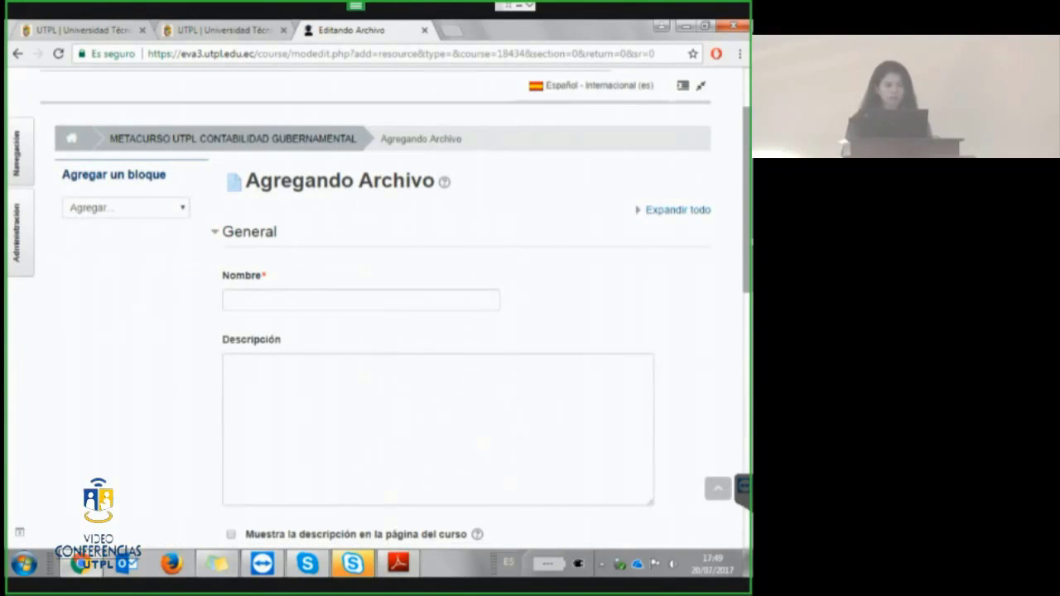
{"action": "left_click", "coordinate": [377, 300]}
{"action": "type", "text": "Pl"}
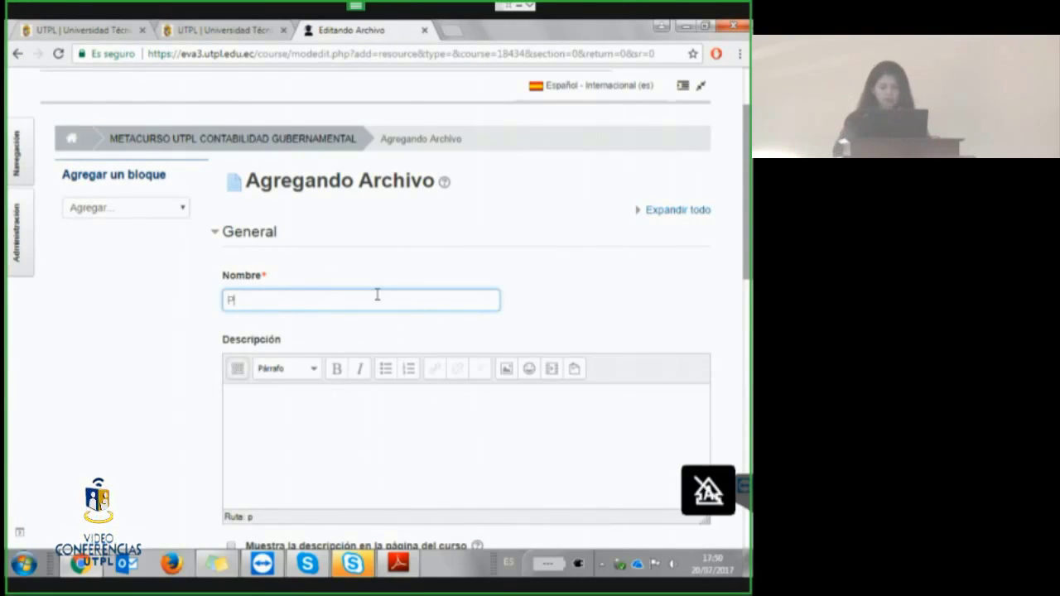
{"action": "type", "text": "an_"}
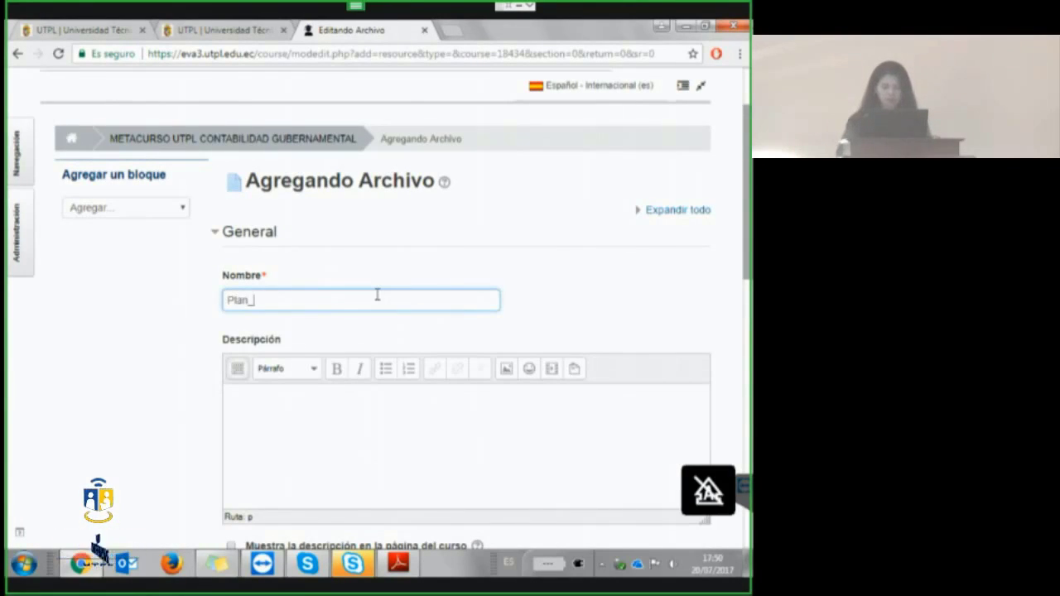
{"action": "type", "text": "docente_"}
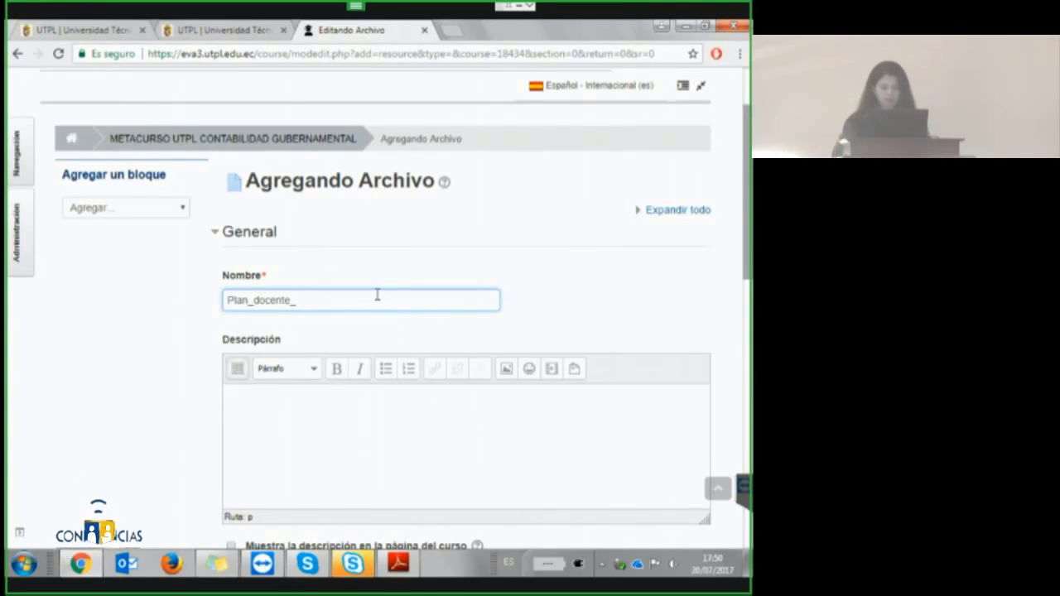
{"action": "type", "text": "Contabi"}
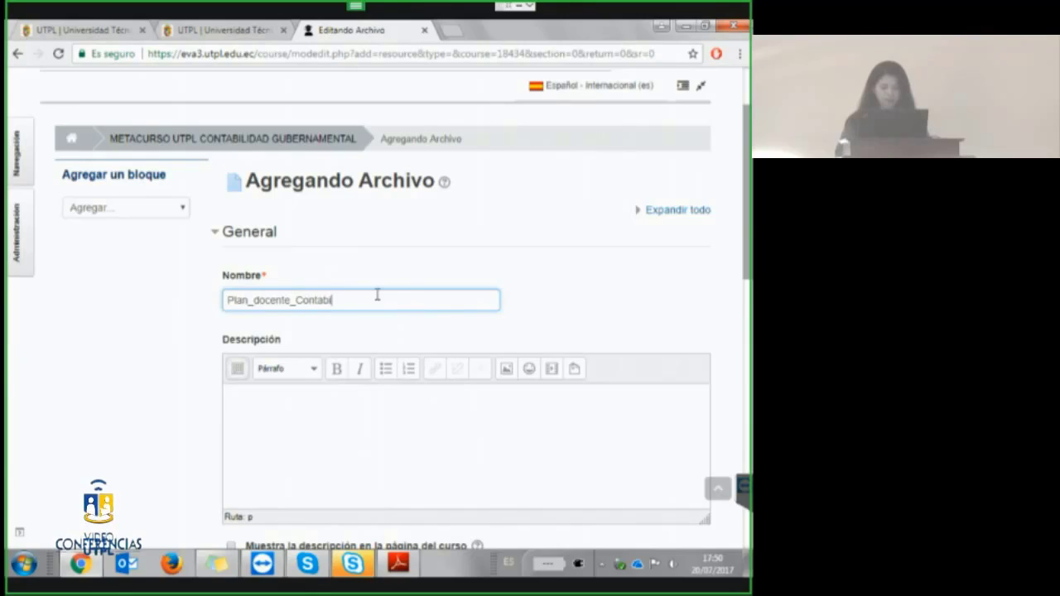
{"action": "type", "text": "lidadGuber"}
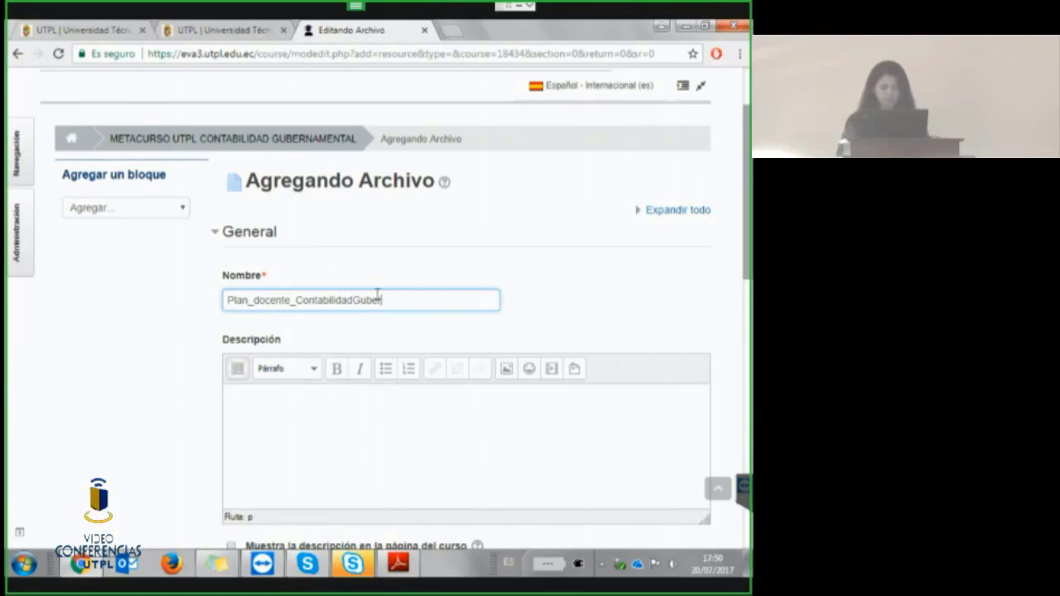
{"action": "type", "text": "namental"}
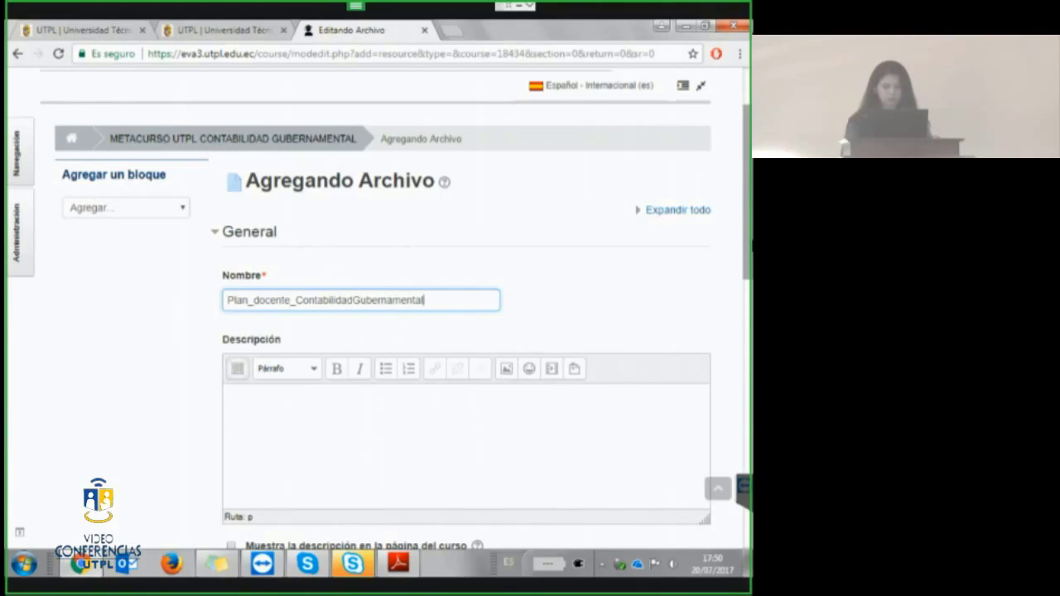
Start uploading a local file to the resource's content and browse to the Escritorio folder.
{"action": "scroll", "coordinate": [396, 309], "scroll_direction": "down", "scroll_amount": 1}
{"action": "scroll", "coordinate": [396, 309], "scroll_direction": "down", "scroll_amount": 1}
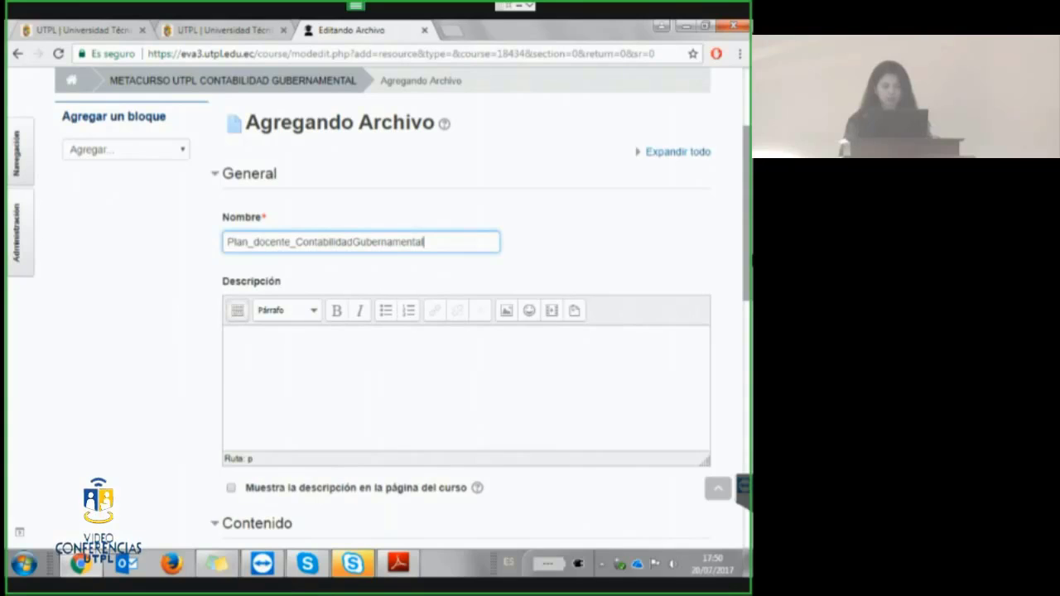
{"action": "scroll", "coordinate": [396, 309], "scroll_direction": "down", "scroll_amount": 1}
{"action": "scroll", "coordinate": [397, 309], "scroll_direction": "down", "scroll_amount": 4}
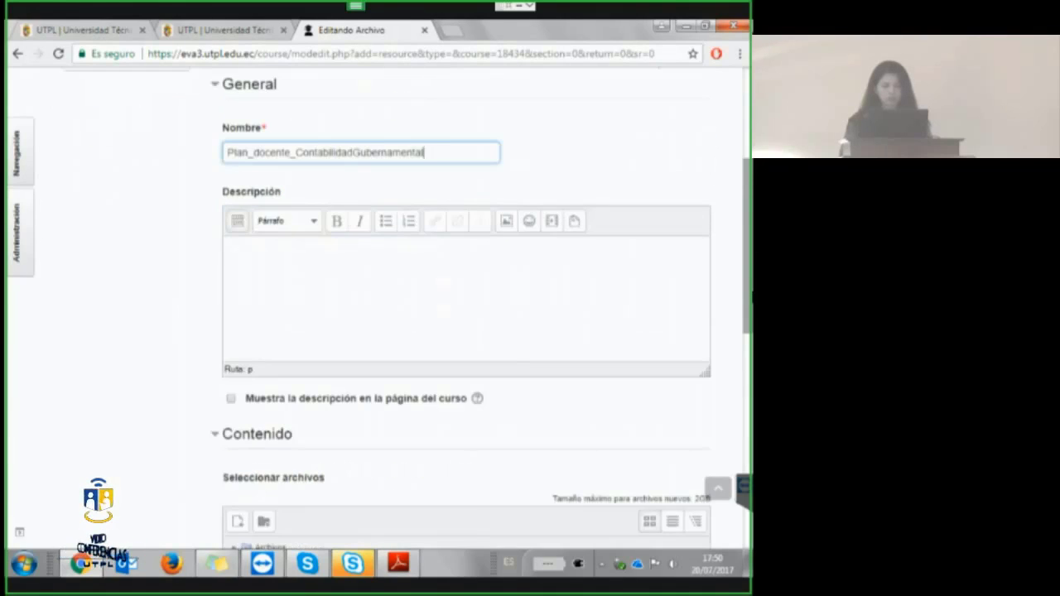
{"action": "scroll", "coordinate": [481, 305], "scroll_direction": "down", "scroll_amount": 3}
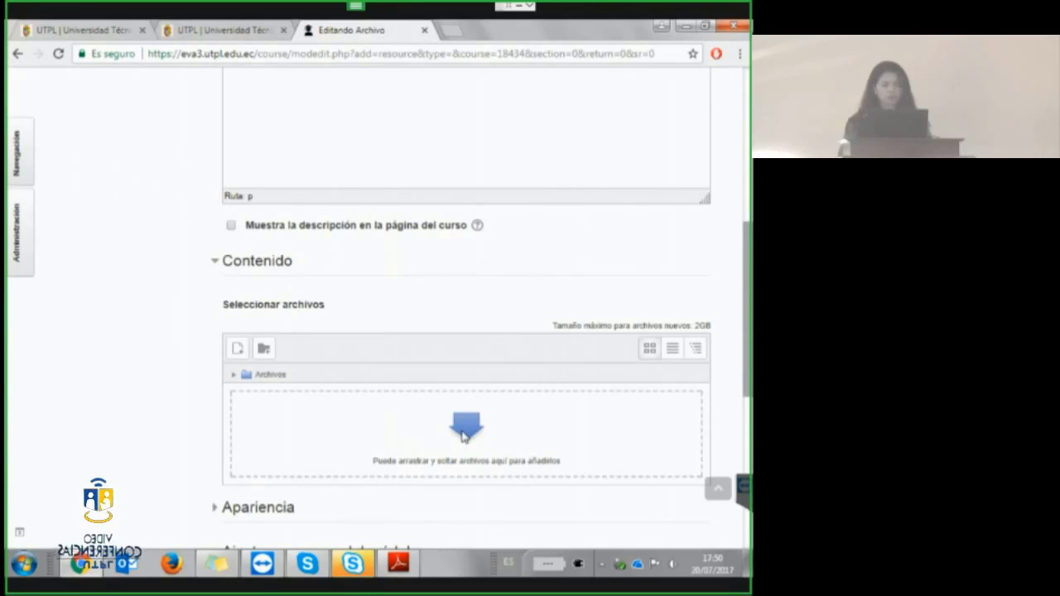
{"action": "left_click", "coordinate": [234, 351]}
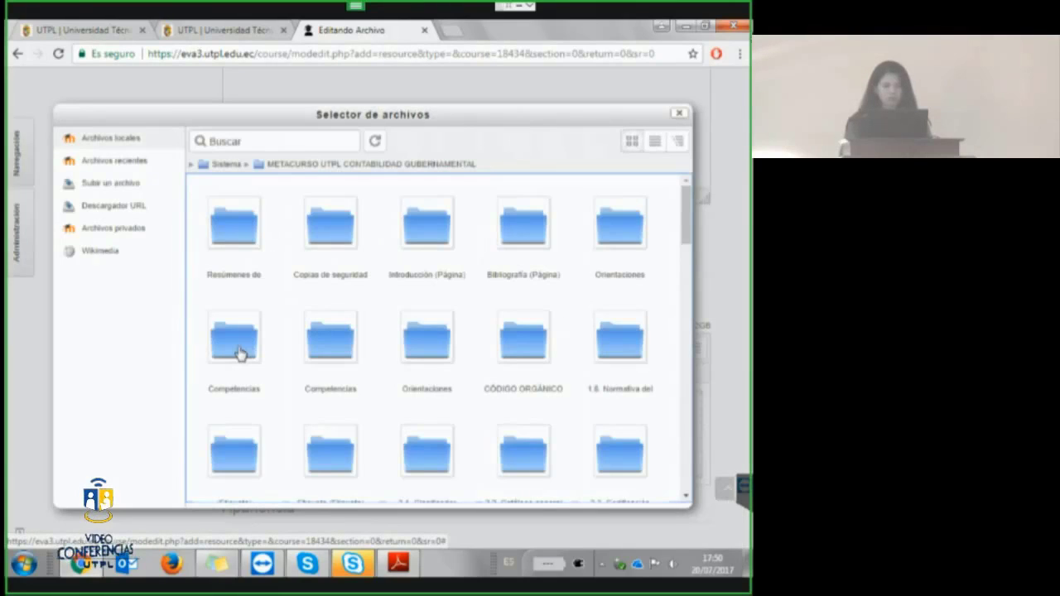
{"action": "left_click", "coordinate": [86, 184]}
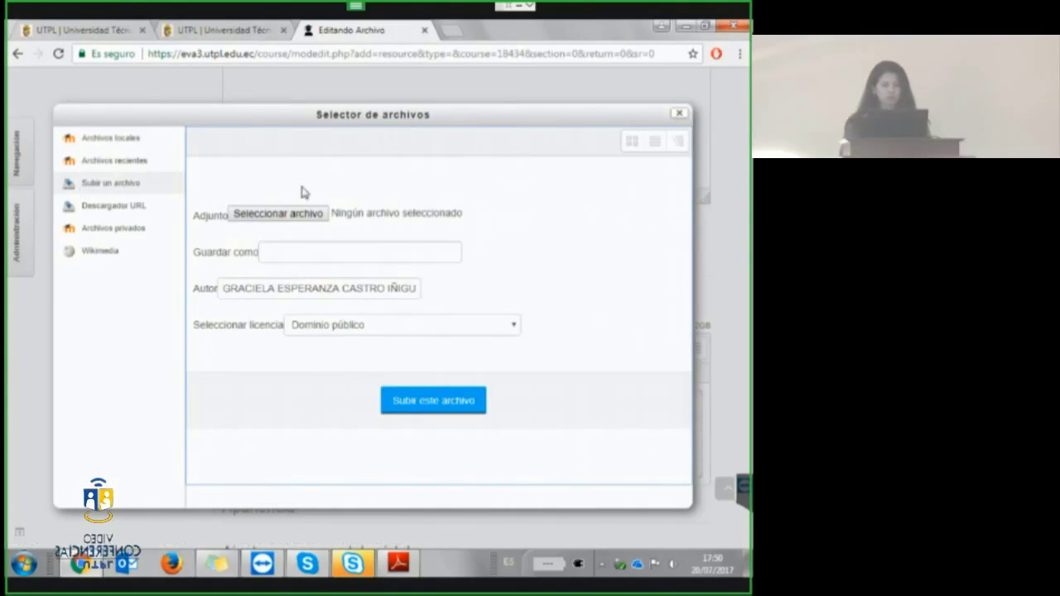
{"action": "left_click", "coordinate": [278, 214]}
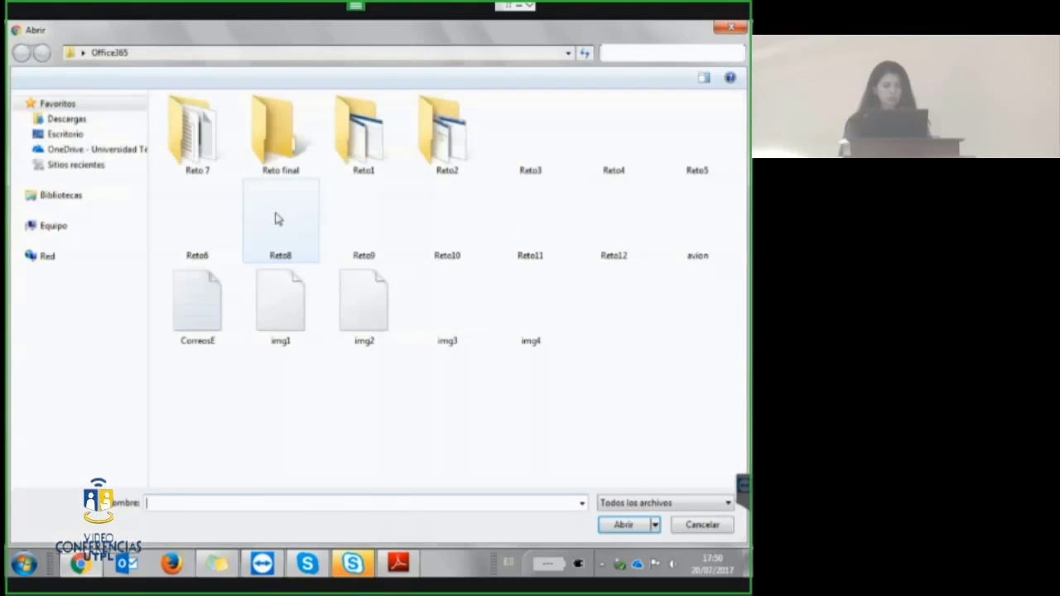
{"action": "left_click", "coordinate": [65, 136]}
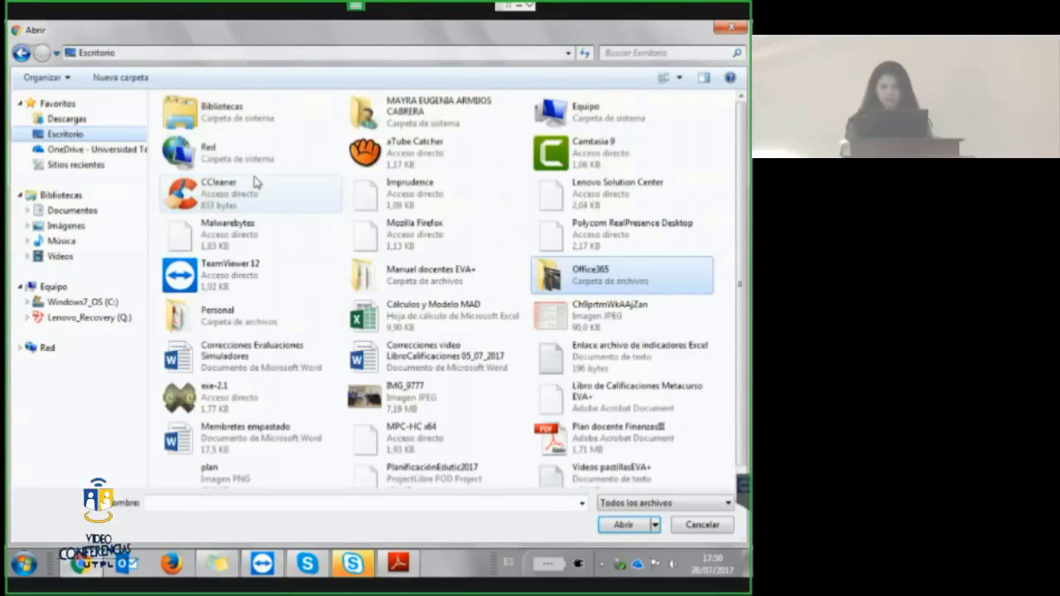
Rename the PDF "Plan docente FinanzasIII" on the desktop as "Plan docente Contabilidad Gubernamental".
{"action": "left_click", "coordinate": [577, 428]}
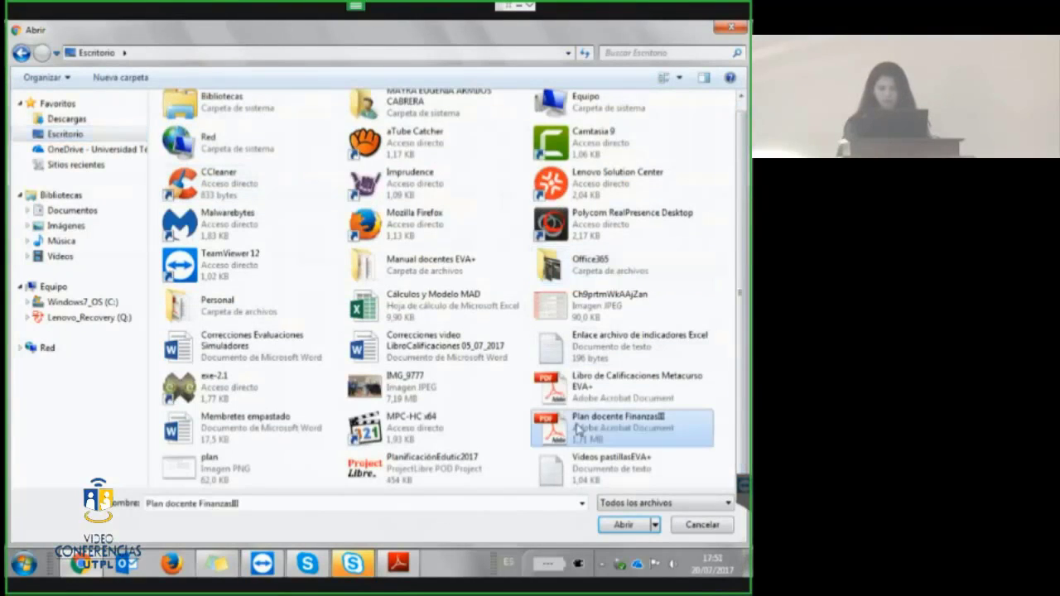
{"action": "right_click", "coordinate": [577, 428]}
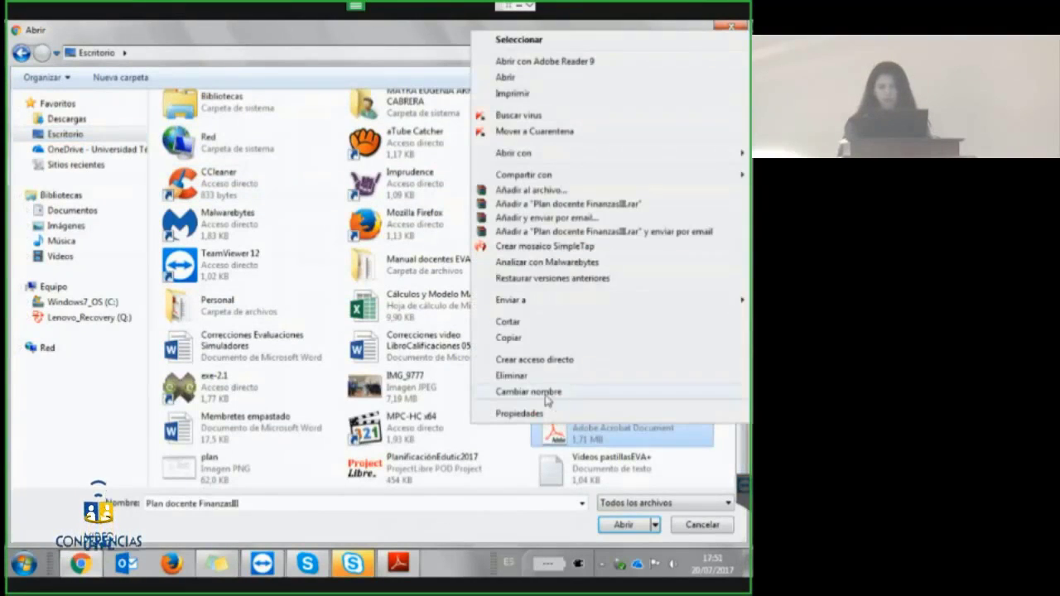
{"action": "left_click", "coordinate": [528, 392]}
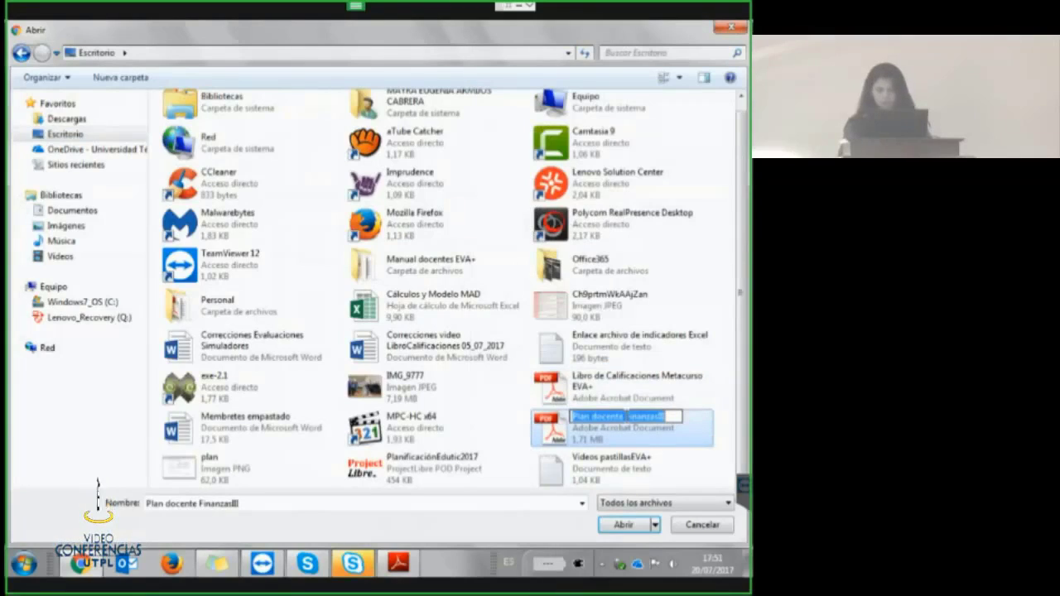
{"action": "left_click", "coordinate": [626, 417]}
{"action": "left_click_drag", "start_coordinate": [626, 417], "coordinate": [664, 416]}
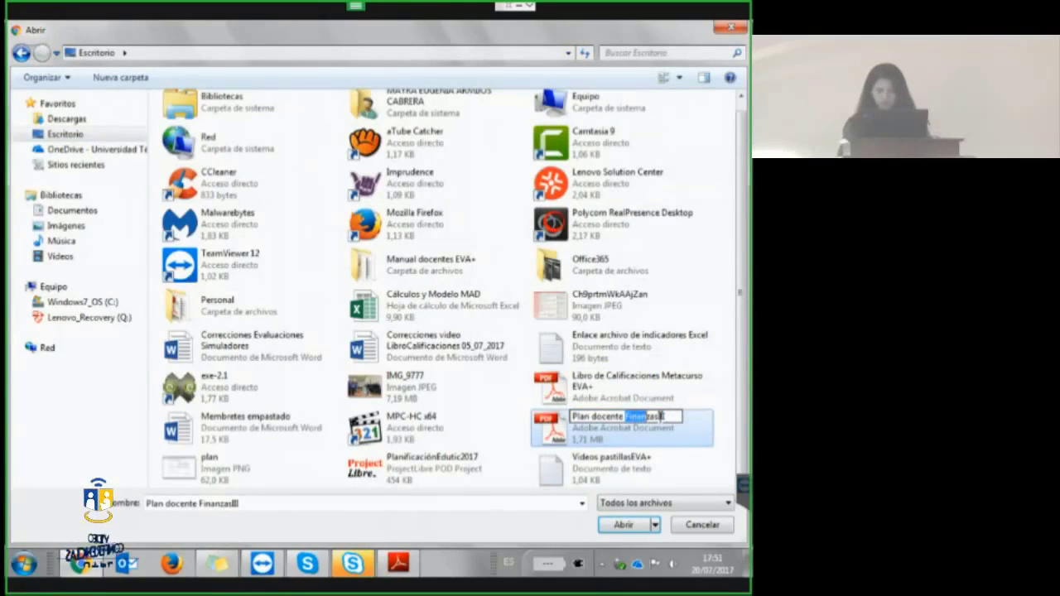
{"action": "type", "text": "Contabi"}
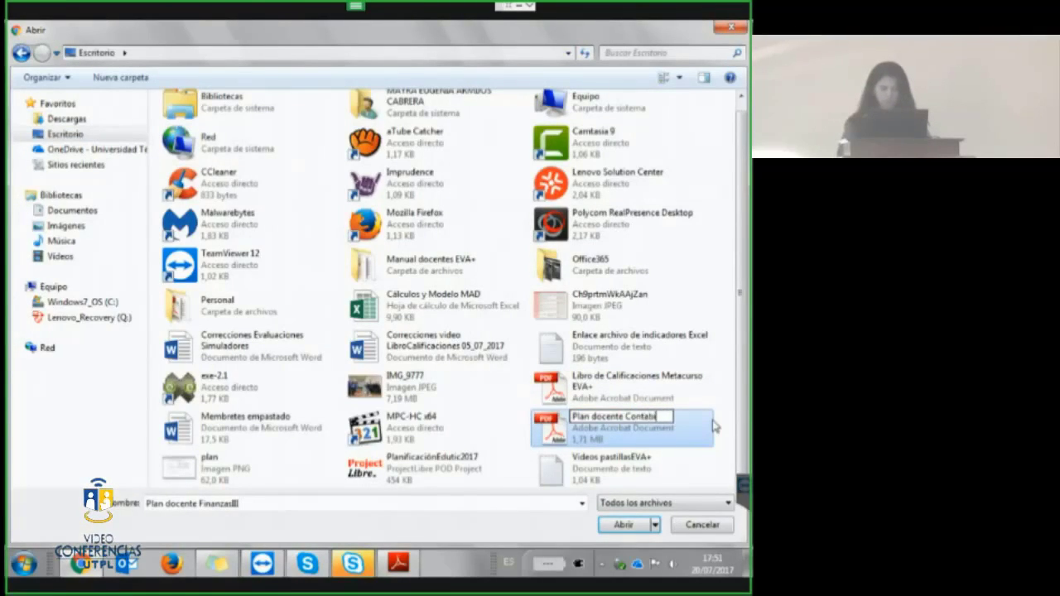
{"action": "type", "text": "lidad Guber"}
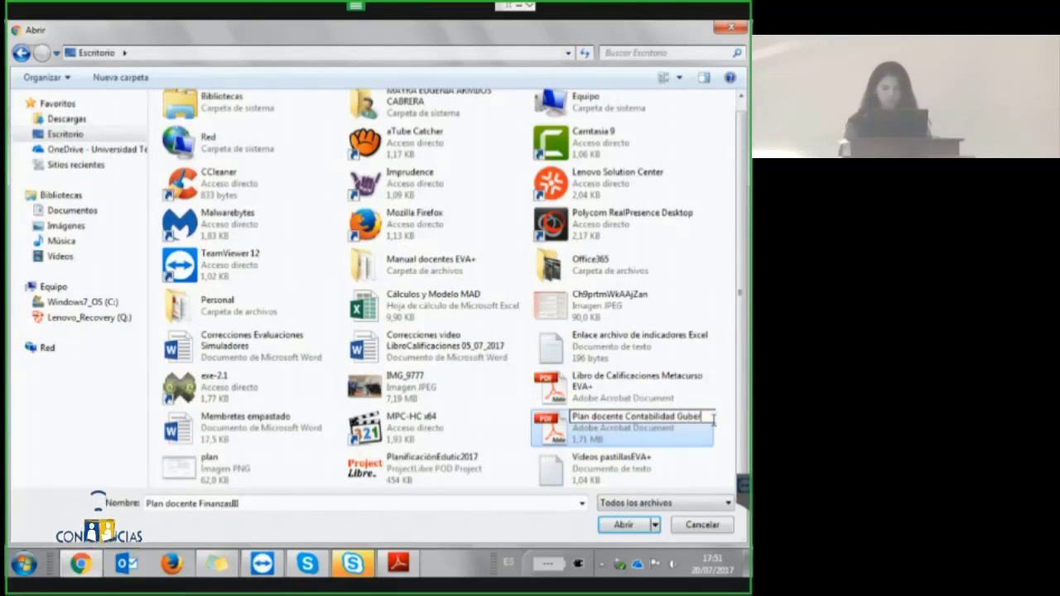
{"action": "type", "text": "namental"}
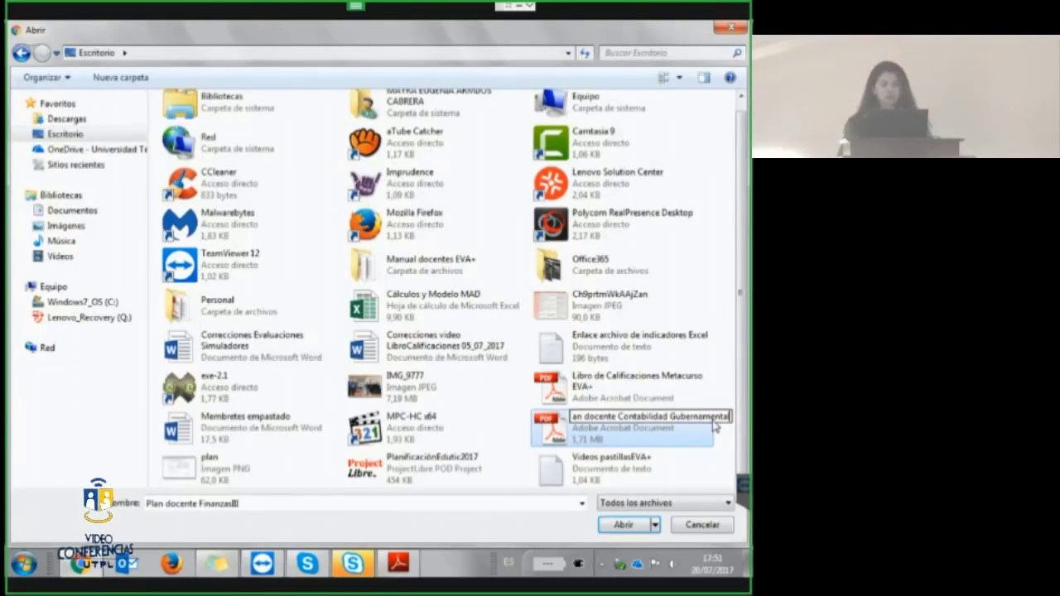
{"action": "key", "text": "Return"}
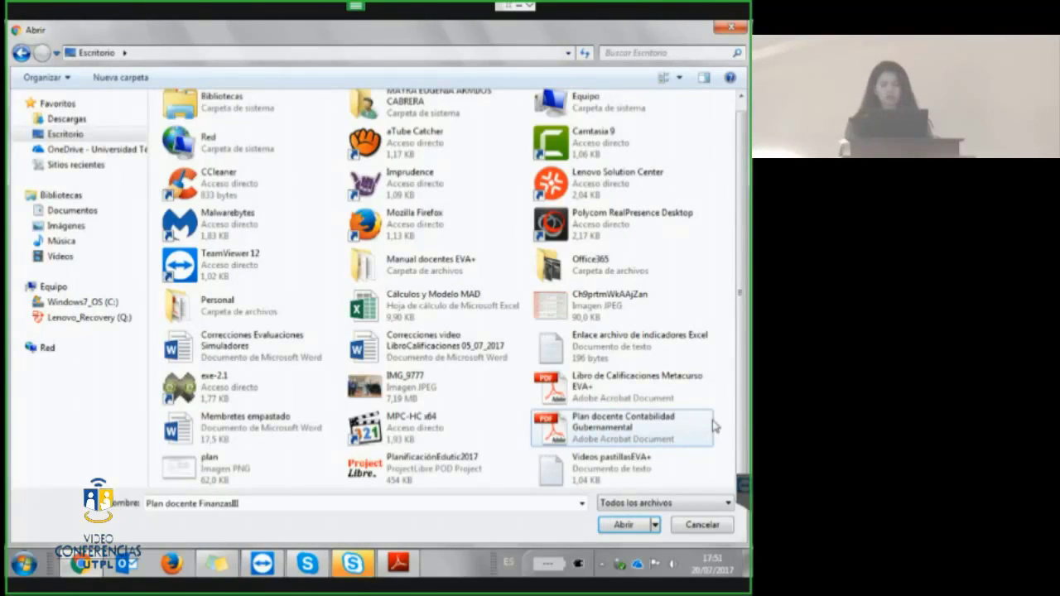
Attach the Plan docente Contabilidad Gubernamental PDF and upload it with the Creative Commons - NoDerivs licence.
{"action": "left_click", "coordinate": [620, 436]}
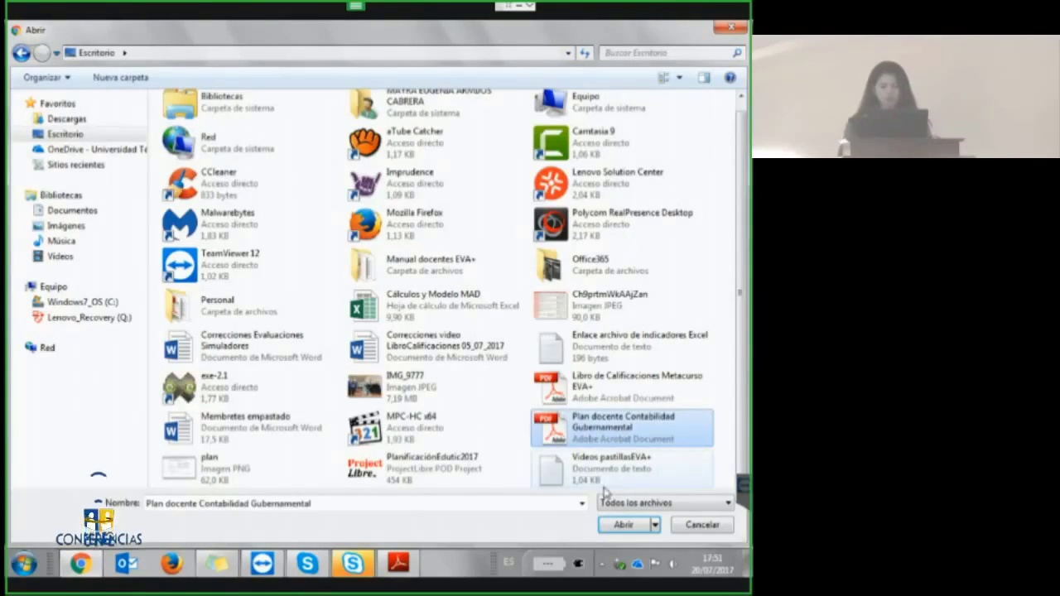
{"action": "left_click", "coordinate": [623, 526]}
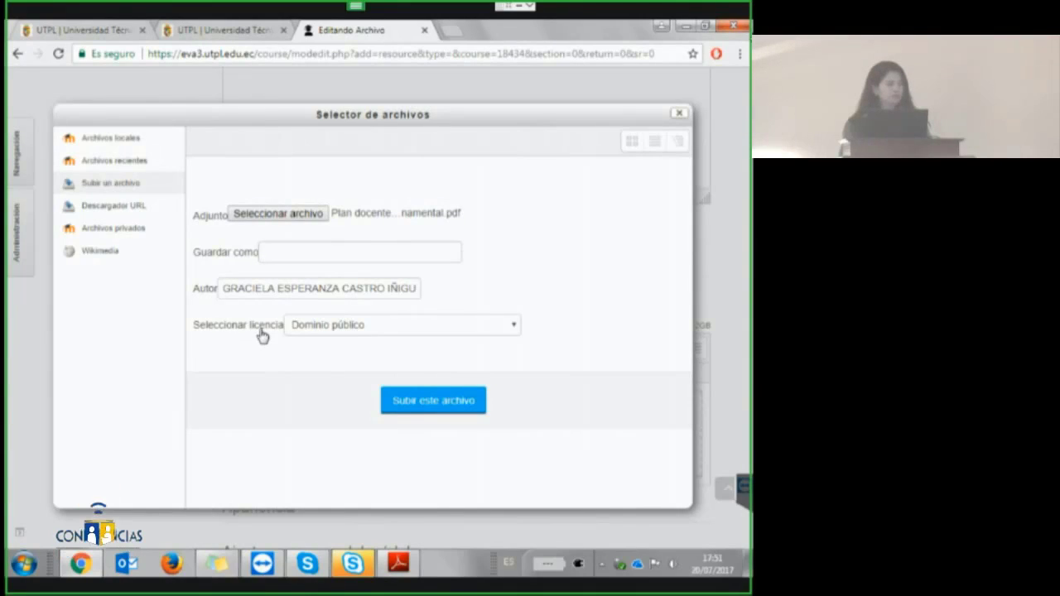
{"action": "left_click", "coordinate": [396, 327]}
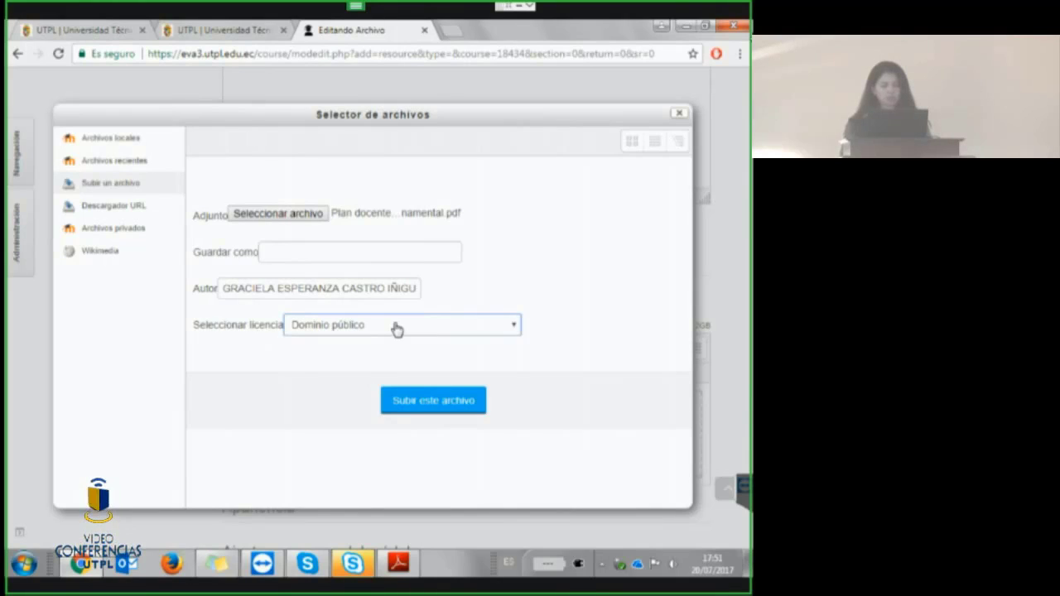
{"action": "left_click", "coordinate": [397, 326]}
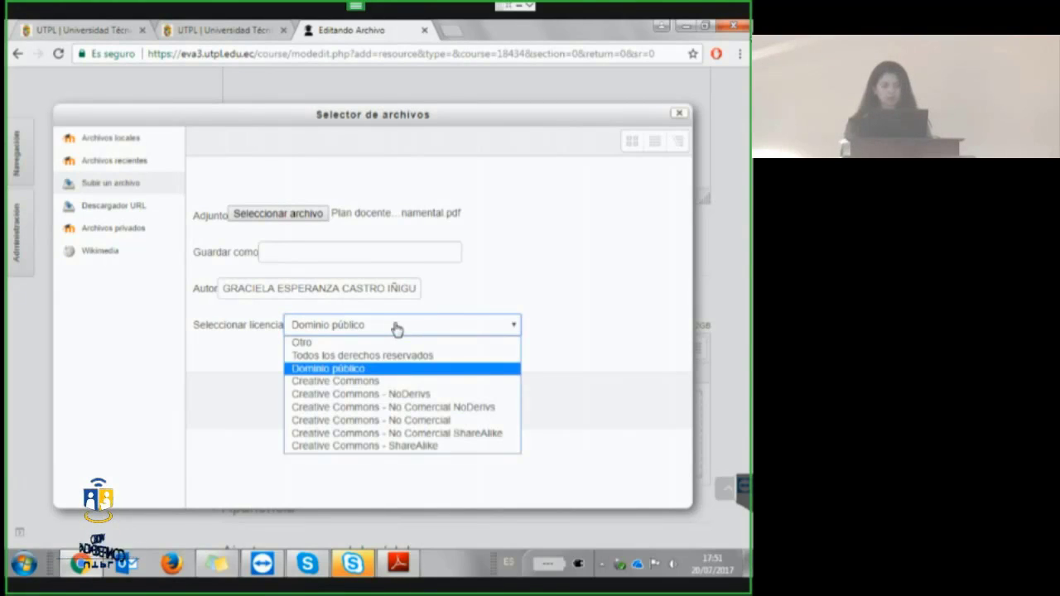
{"action": "left_click", "coordinate": [365, 394]}
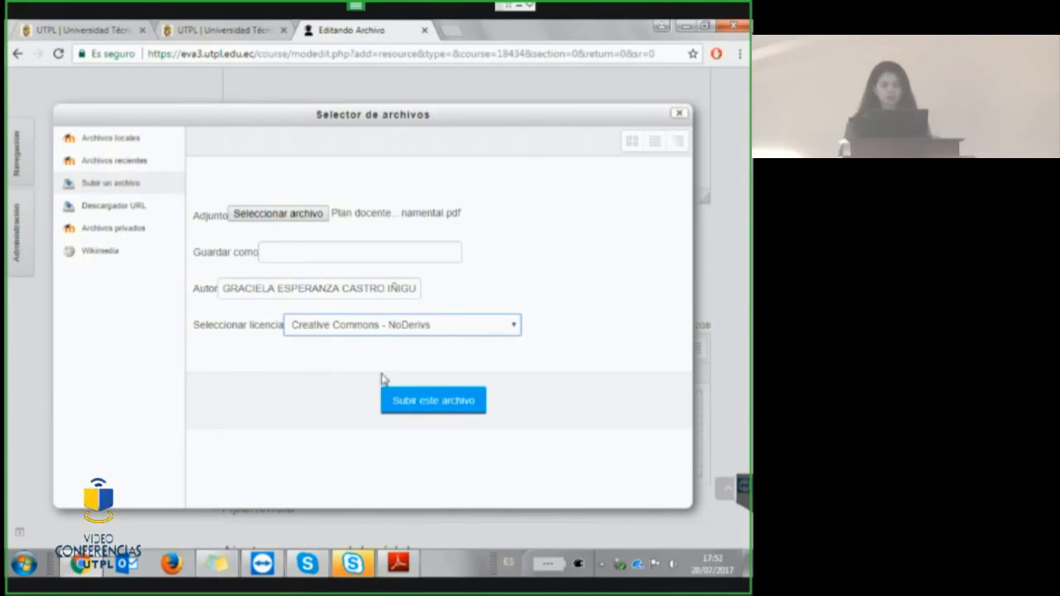
{"action": "left_click", "coordinate": [430, 402]}
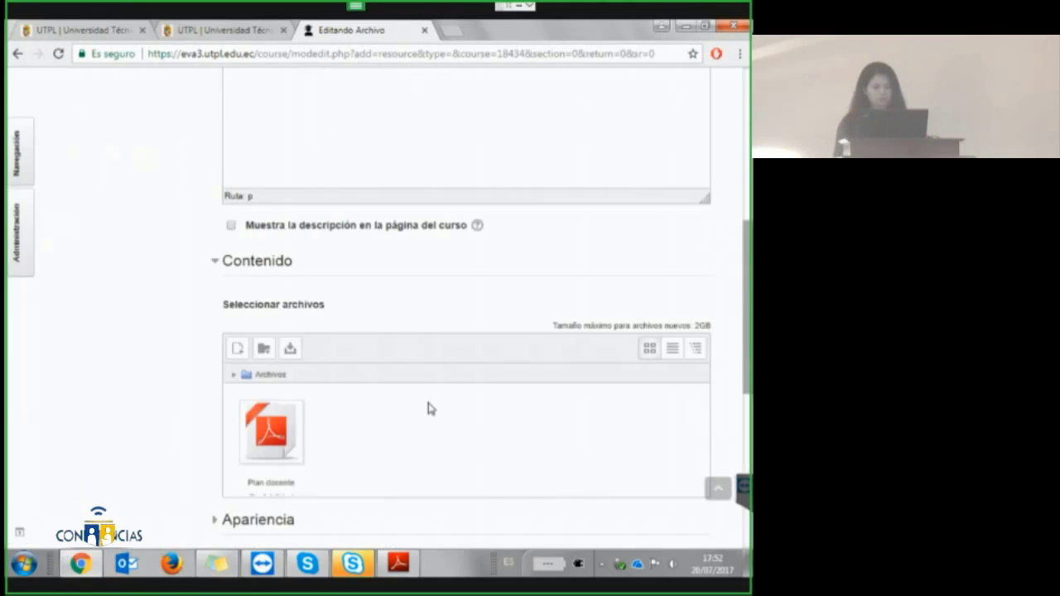
Delete the Plan docente Contabilidad Gubernamental PDF from the resource's content files and confirm the deletion.
{"action": "scroll", "coordinate": [467, 331], "scroll_direction": "down", "scroll_amount": 1}
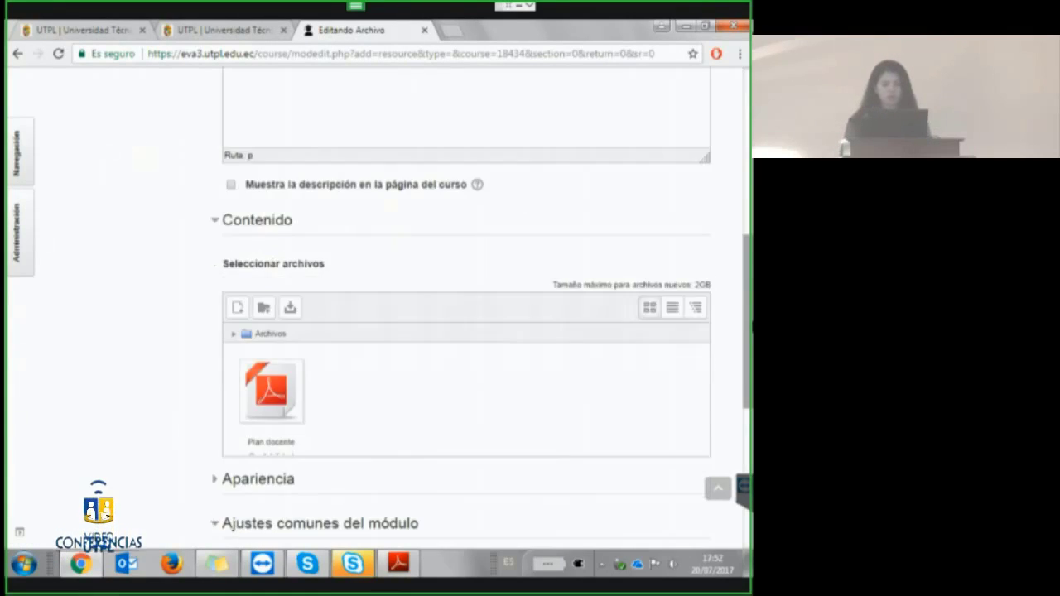
{"action": "scroll", "coordinate": [466, 315], "scroll_direction": "down", "scroll_amount": 2}
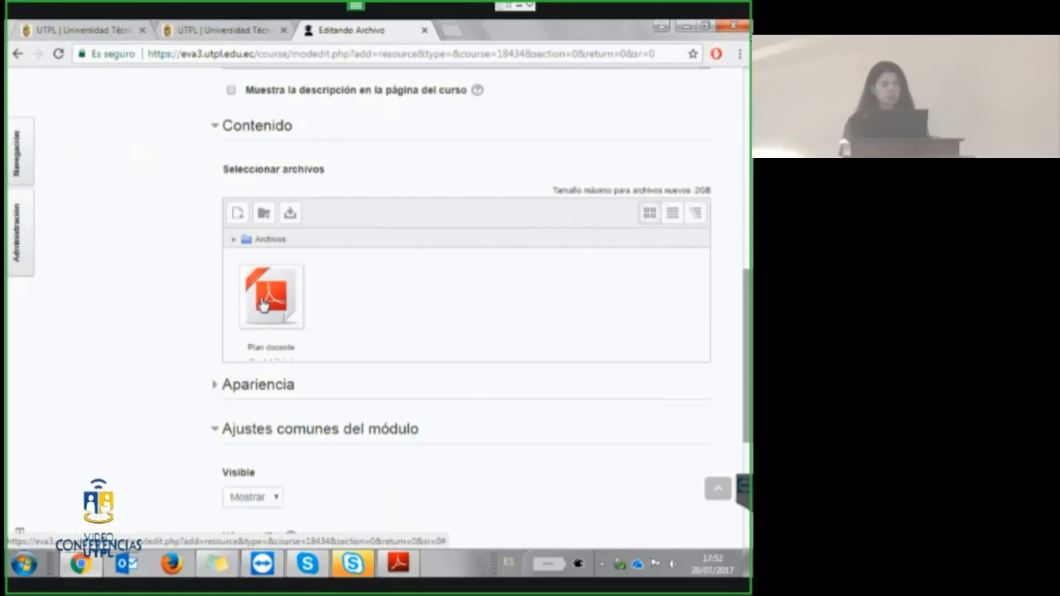
{"action": "left_click", "coordinate": [263, 305]}
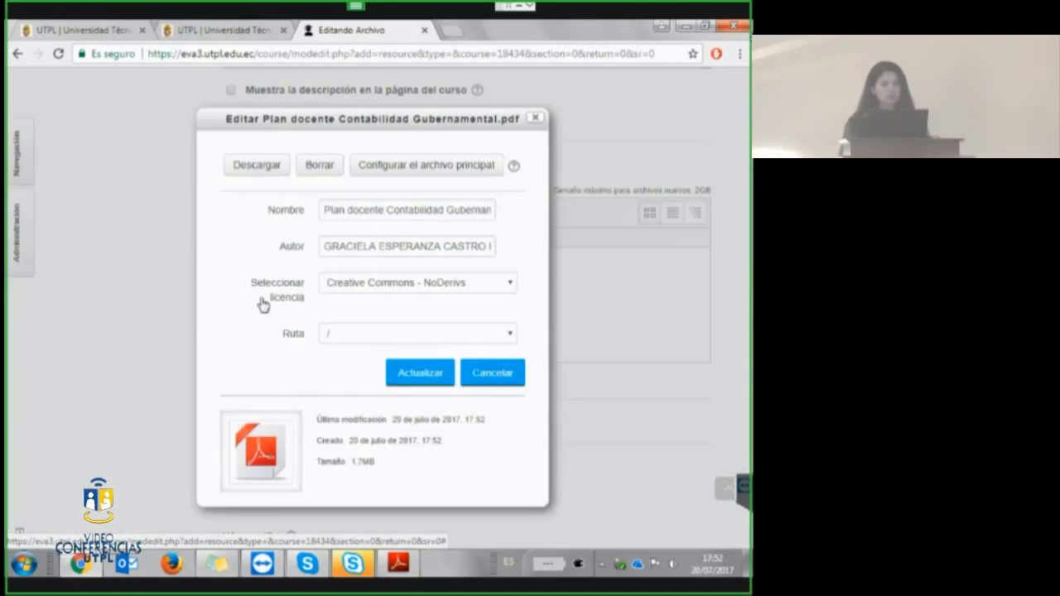
{"action": "left_click", "coordinate": [316, 167]}
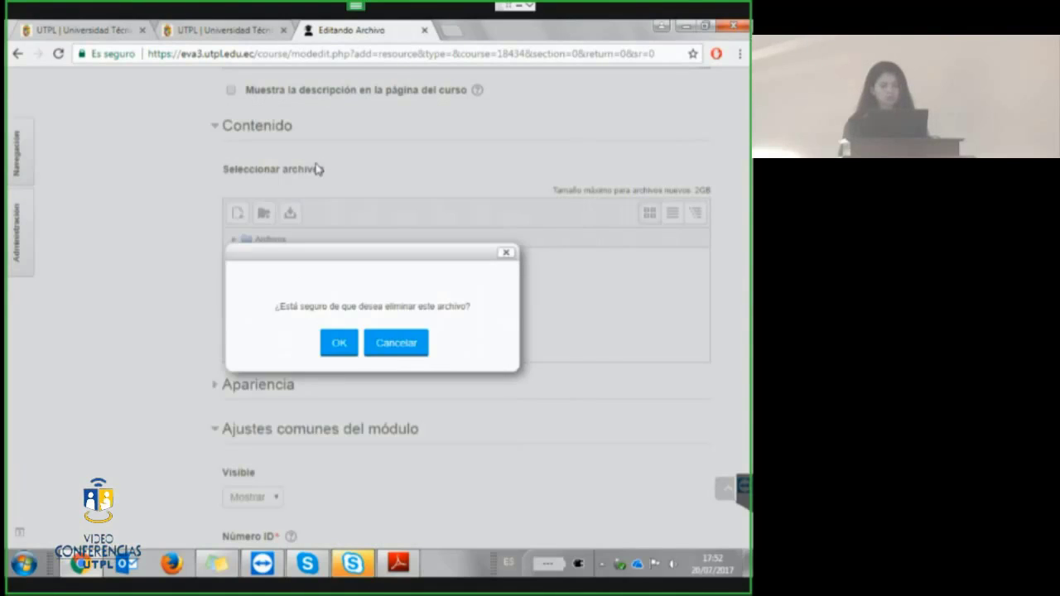
{"action": "left_click", "coordinate": [340, 346]}
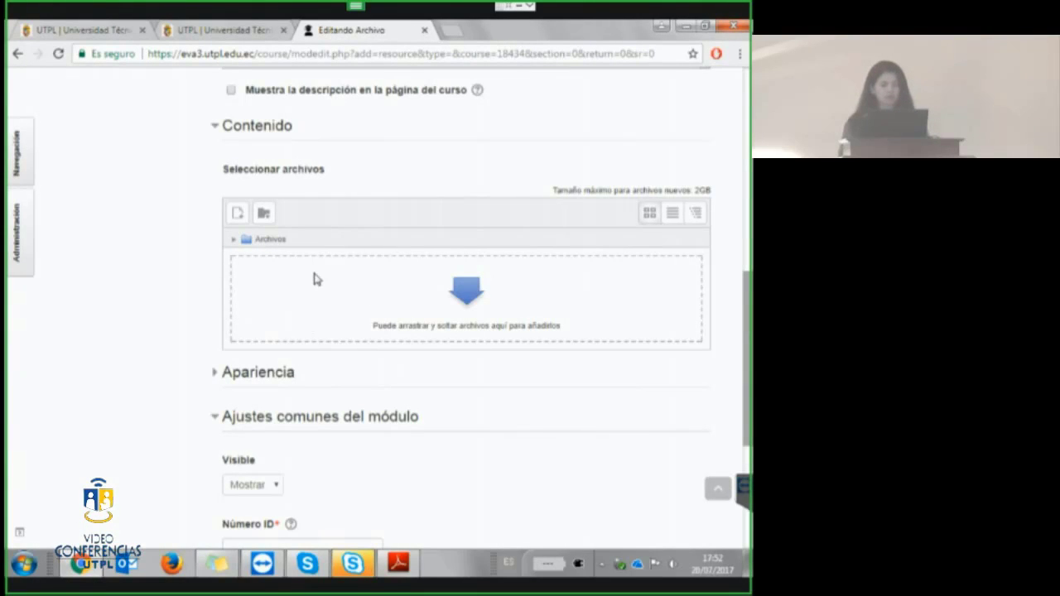
Upload the Plan docente Contabilidad Gubernamental PDF from the Escritorio folder to the resource's content again.
{"action": "left_click", "coordinate": [236, 215]}
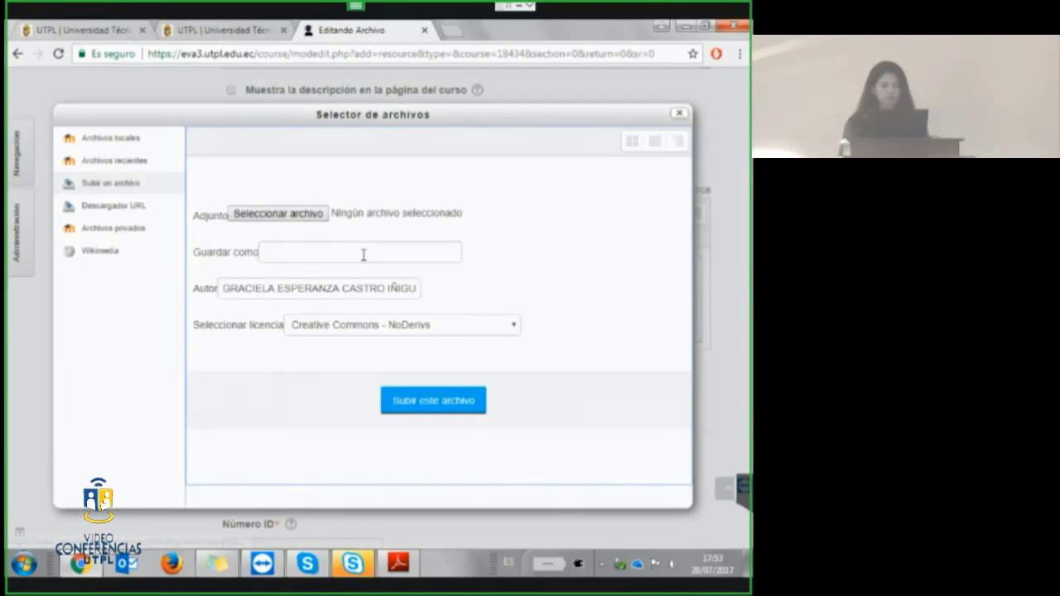
{"action": "left_click", "coordinate": [287, 214]}
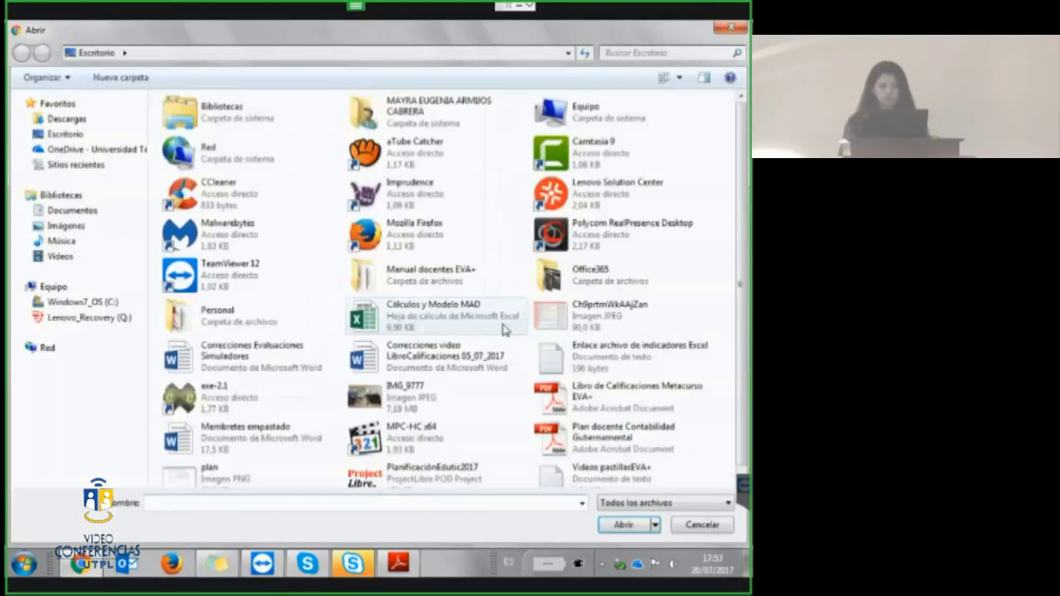
{"action": "double_click", "coordinate": [504, 329]}
{"action": "left_click", "coordinate": [438, 402]}
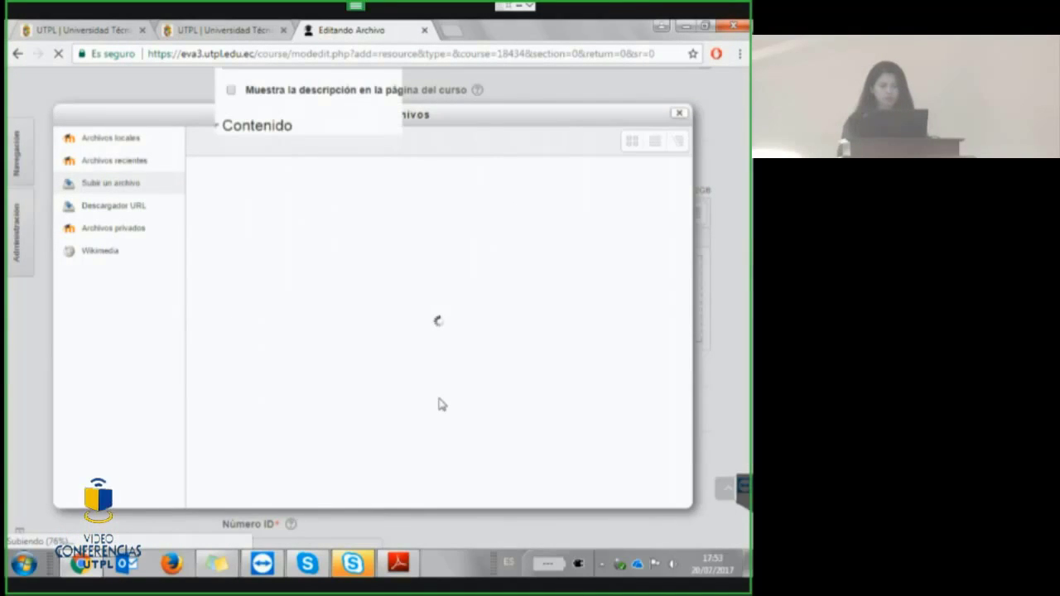
Expand the Apariencia settings and set the resource's Mostrar option to Incrustar.
{"action": "scroll", "coordinate": [331, 348], "scroll_direction": "down", "scroll_amount": 2}
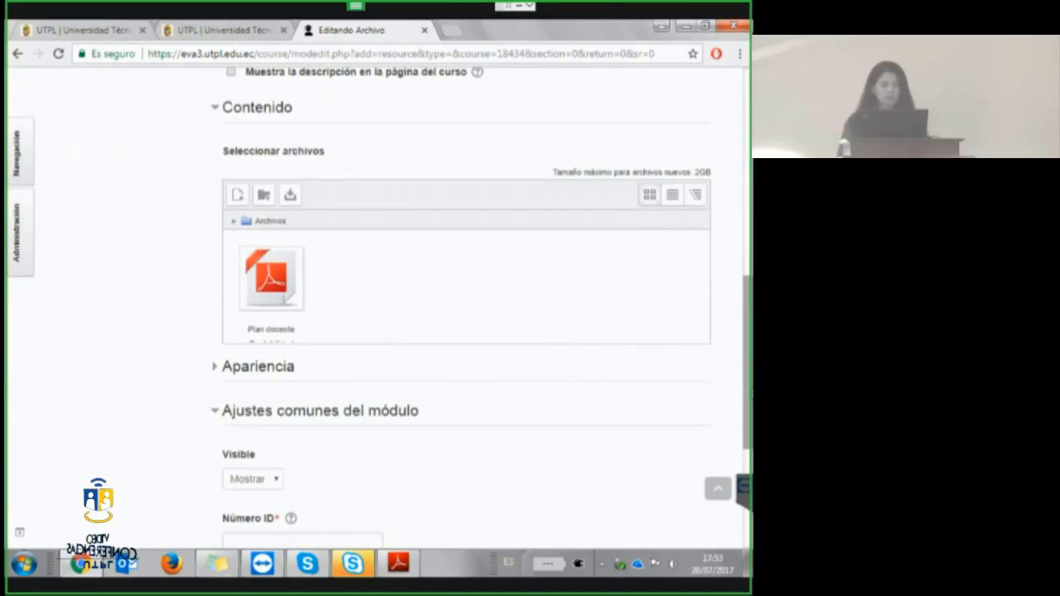
{"action": "left_click", "coordinate": [225, 283]}
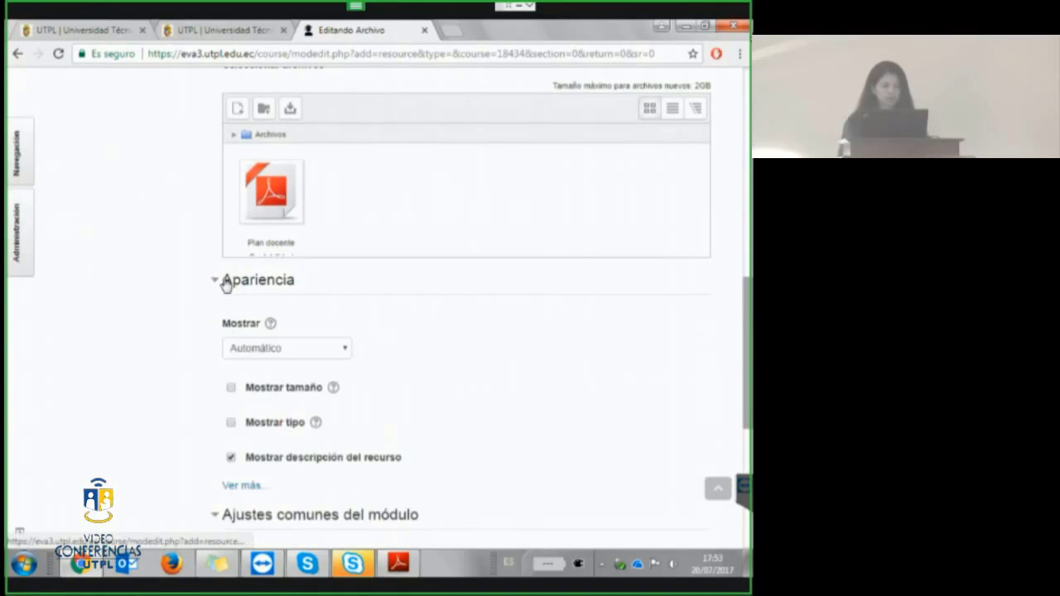
{"action": "left_click", "coordinate": [346, 352]}
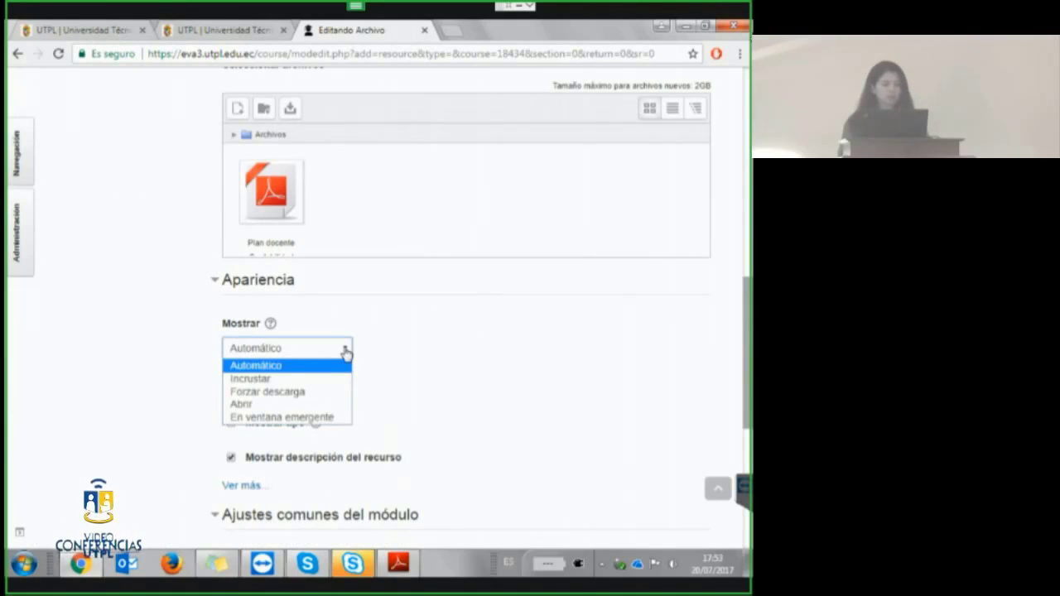
{"action": "left_click", "coordinate": [283, 378]}
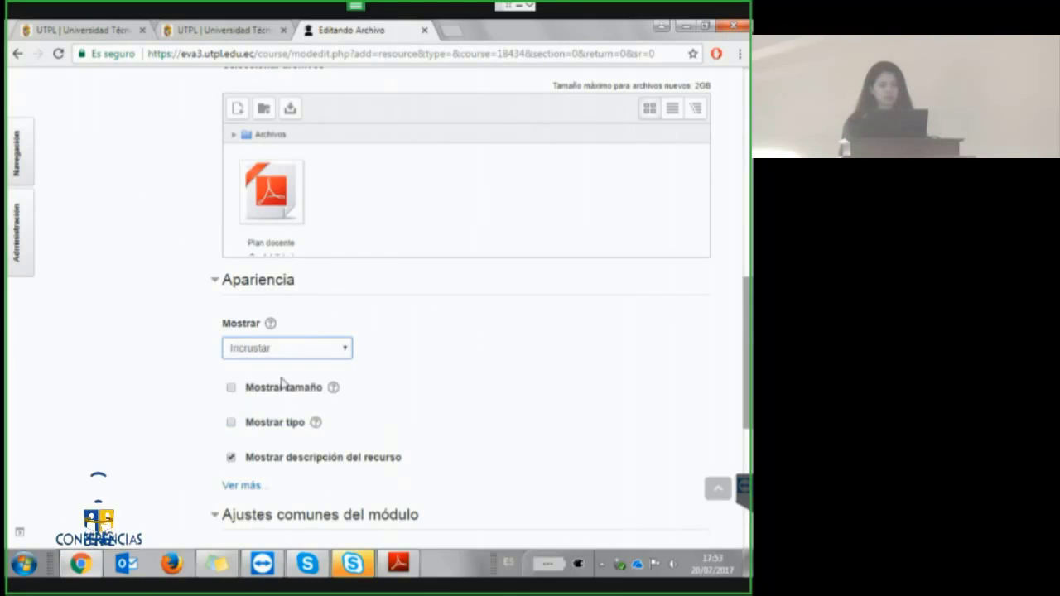
Enter PLAN as the resource's Número ID in the common module settings.
{"action": "scroll", "coordinate": [464, 314], "scroll_direction": "down", "scroll_amount": 2}
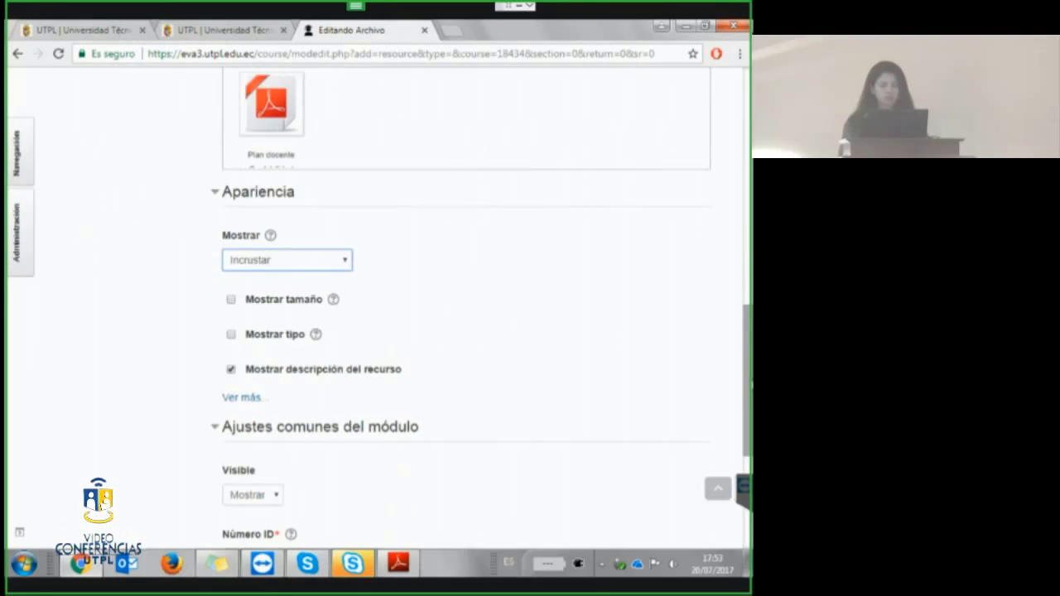
{"action": "scroll", "coordinate": [745, 429], "scroll_direction": "down", "scroll_amount": 3}
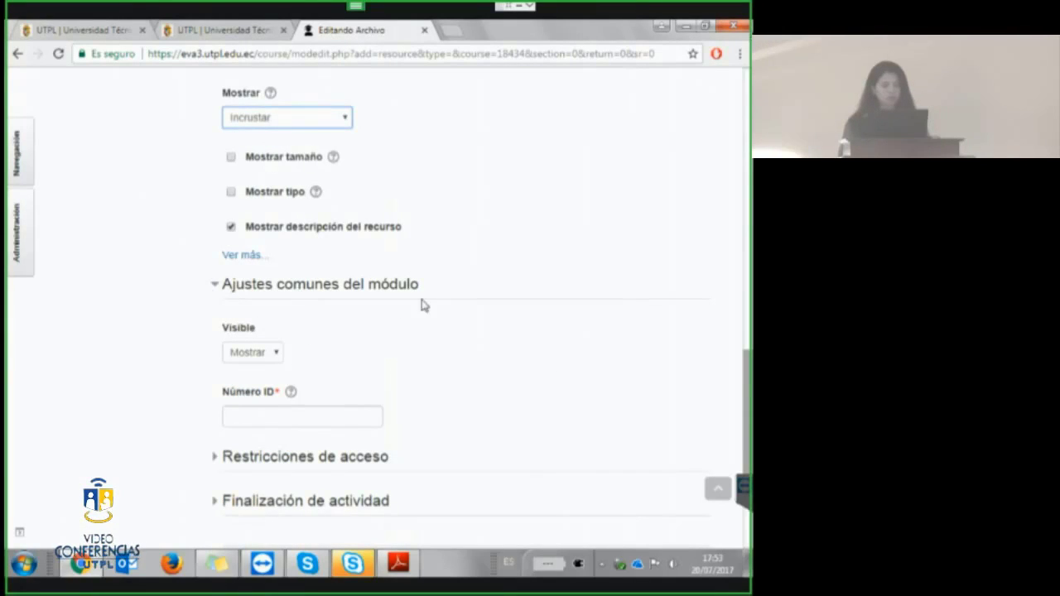
{"action": "left_click", "coordinate": [238, 417]}
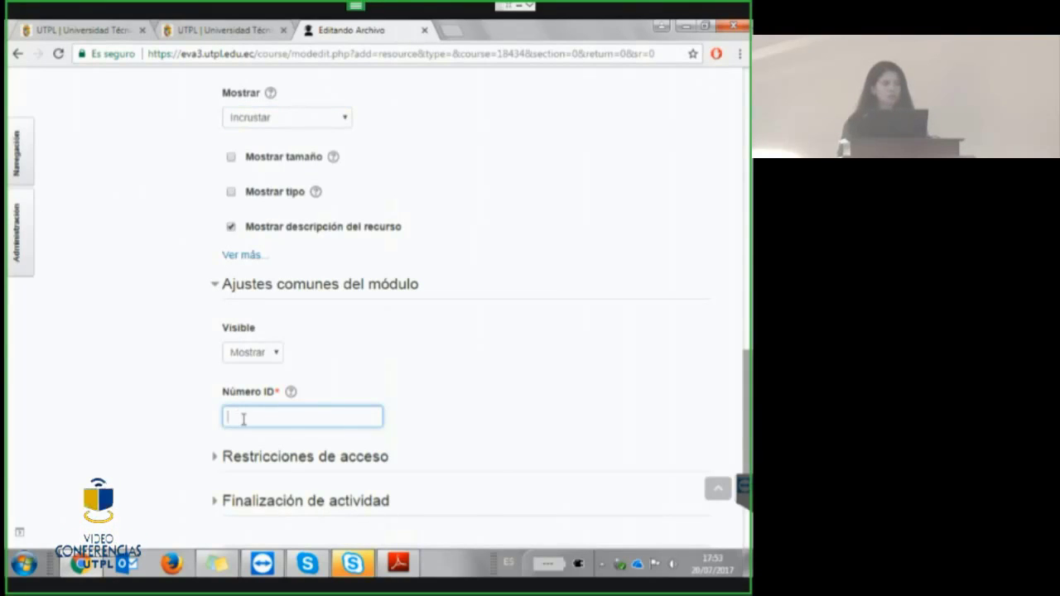
{"action": "key", "text": "Caps_Lock"}
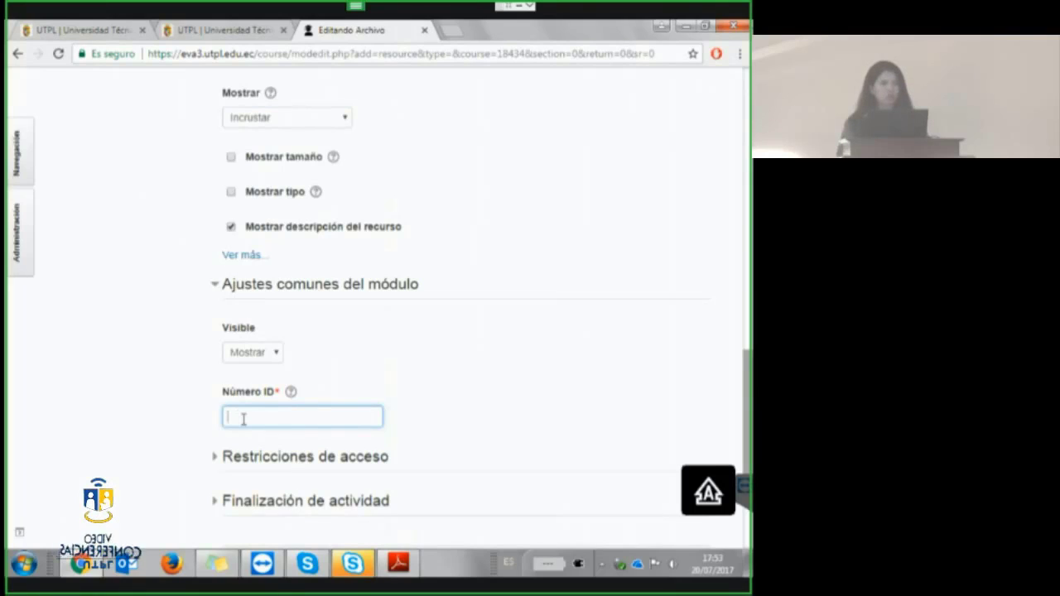
{"action": "type", "text": "PLAN"}
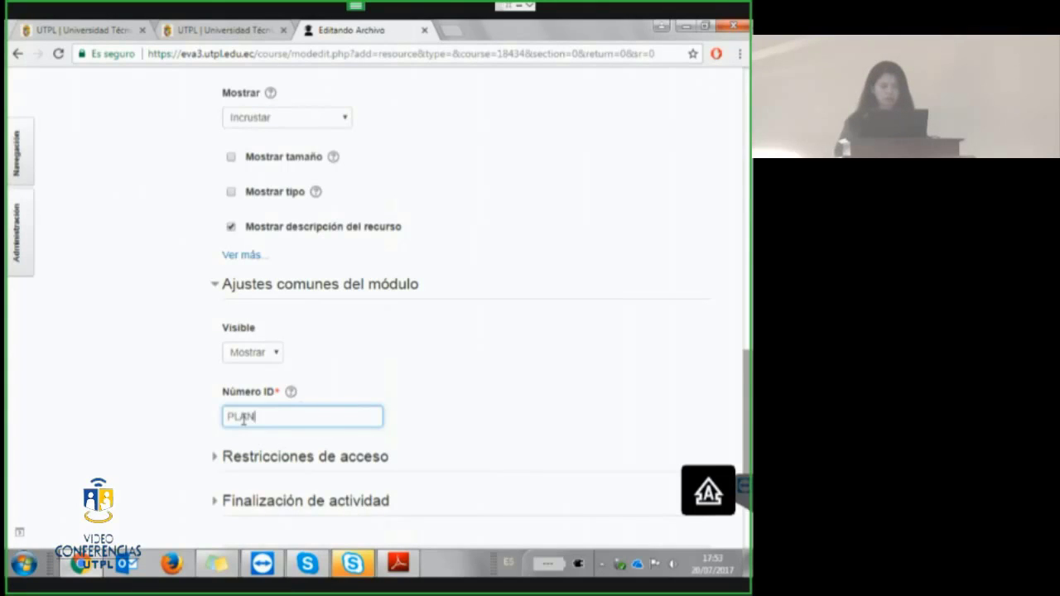
Set completion tracking to "Mostrar la actividad como completada cuando se cumplan las condiciones" and require students to view the activity.
{"action": "scroll", "coordinate": [373, 331], "scroll_direction": "down", "scroll_amount": 2}
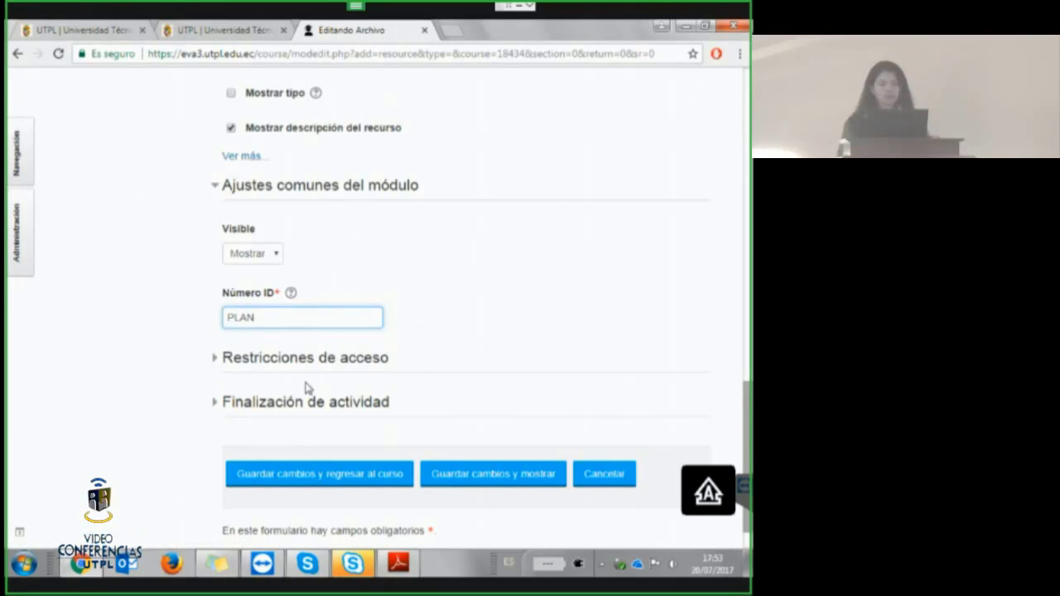
{"action": "left_click", "coordinate": [221, 412]}
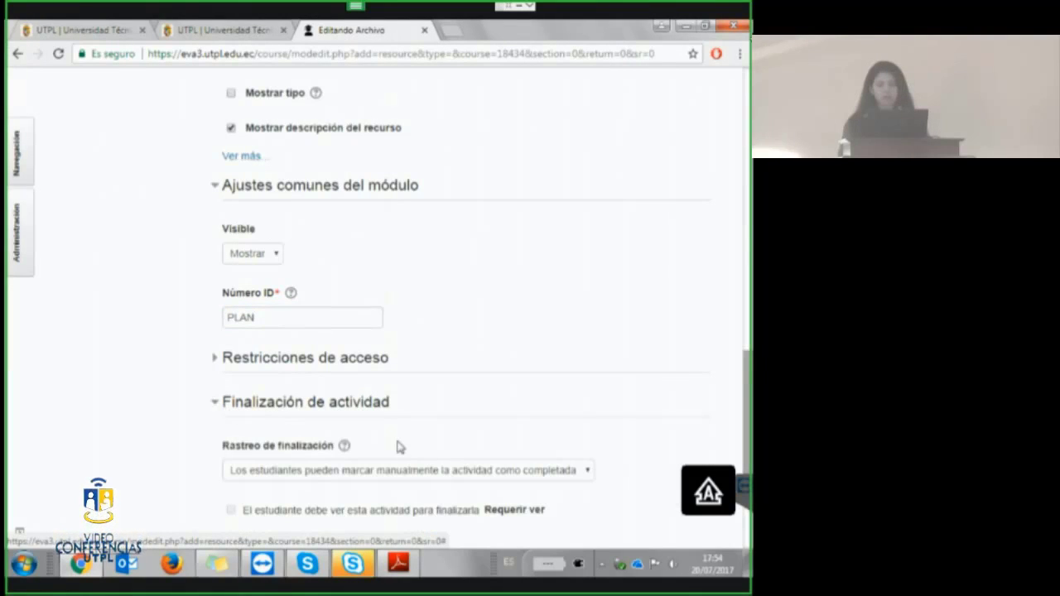
{"action": "scroll", "coordinate": [396, 447], "scroll_direction": "down", "scroll_amount": 1}
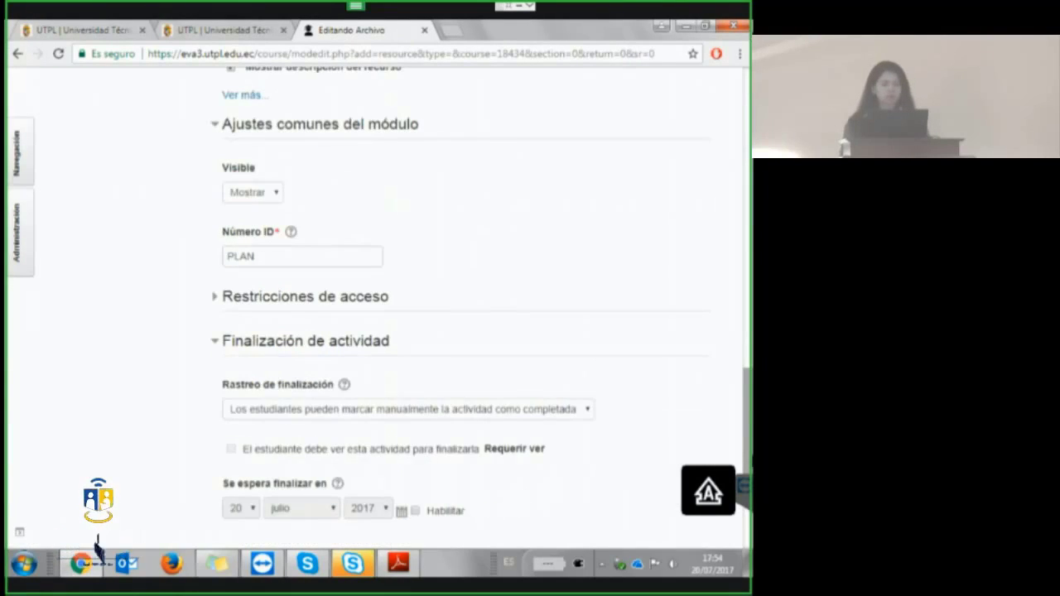
{"action": "scroll", "coordinate": [396, 447], "scroll_direction": "down", "scroll_amount": 2}
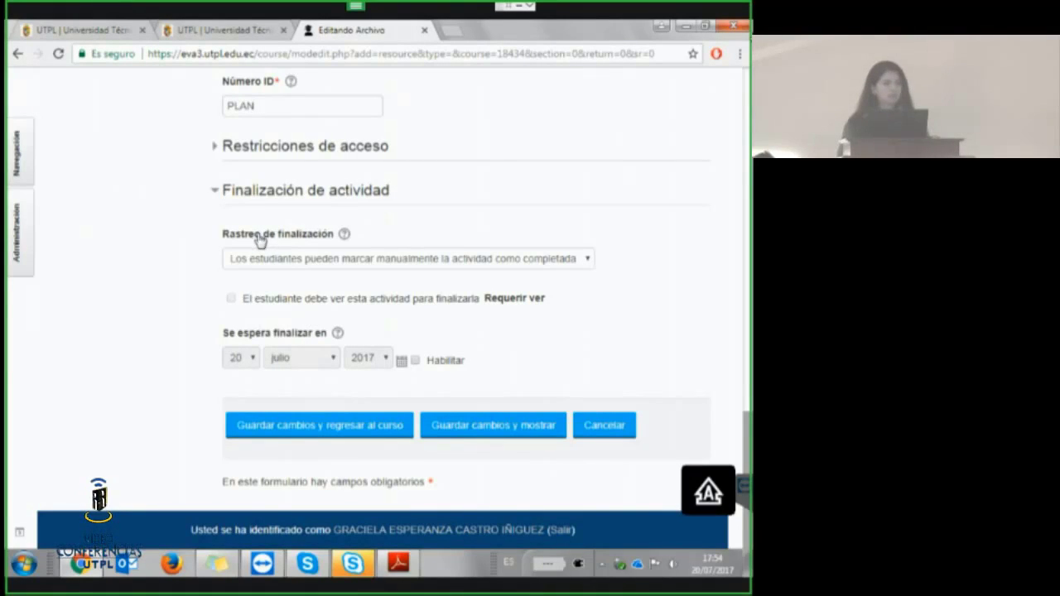
{"action": "left_click", "coordinate": [520, 260]}
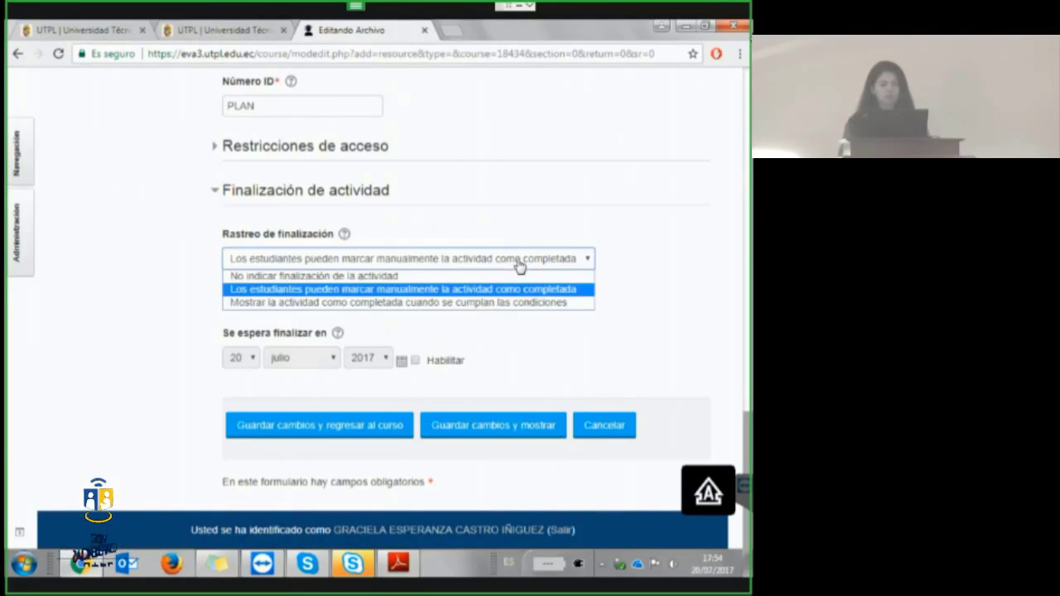
{"action": "left_click", "coordinate": [394, 303]}
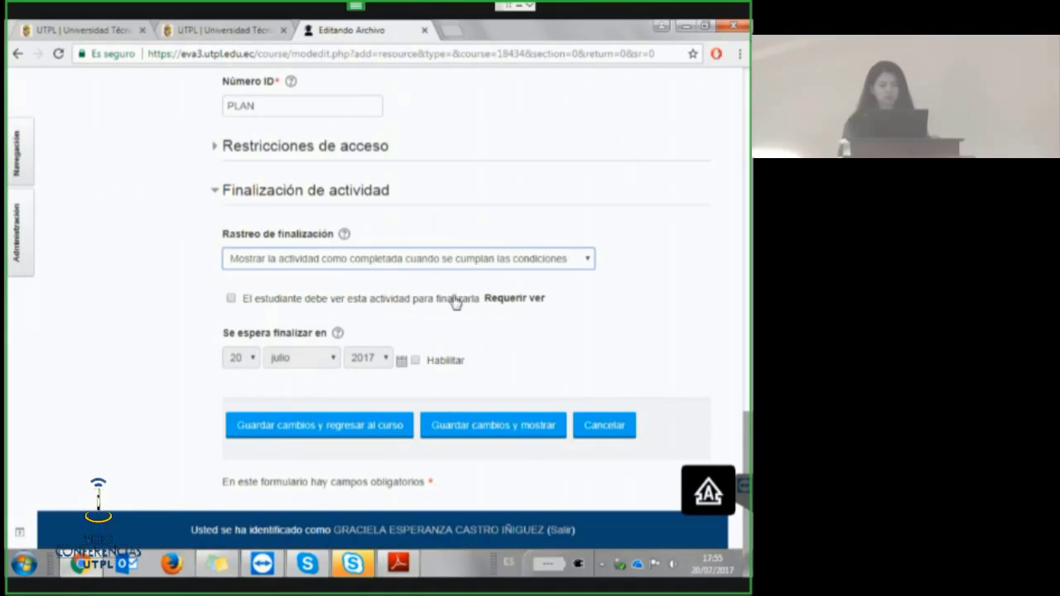
{"action": "left_click", "coordinate": [231, 300]}
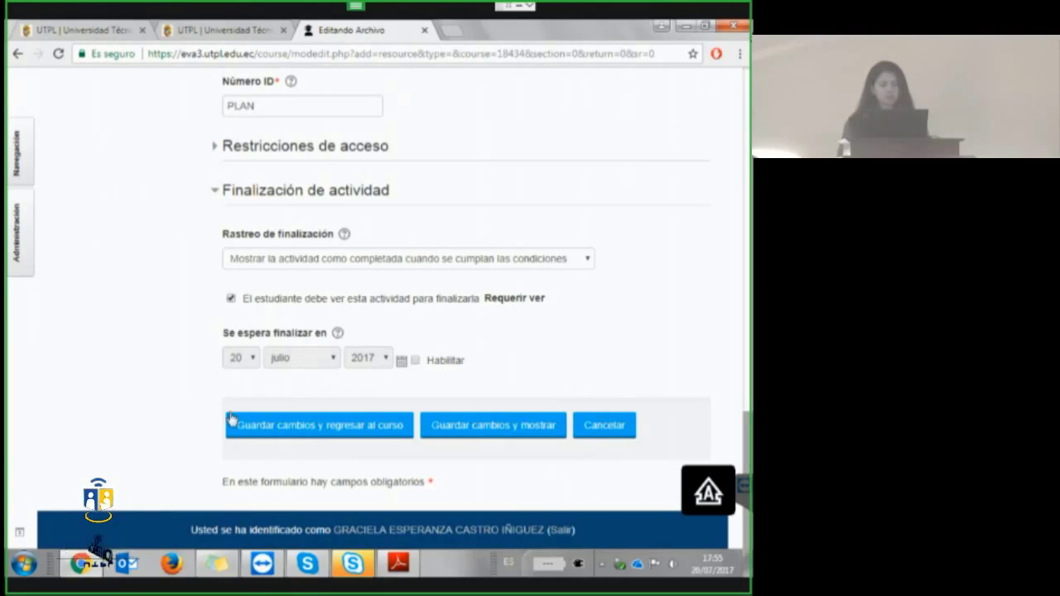
Save the file resource and display it, checking the embedded teaching plan PDF.
{"action": "left_click", "coordinate": [482, 426]}
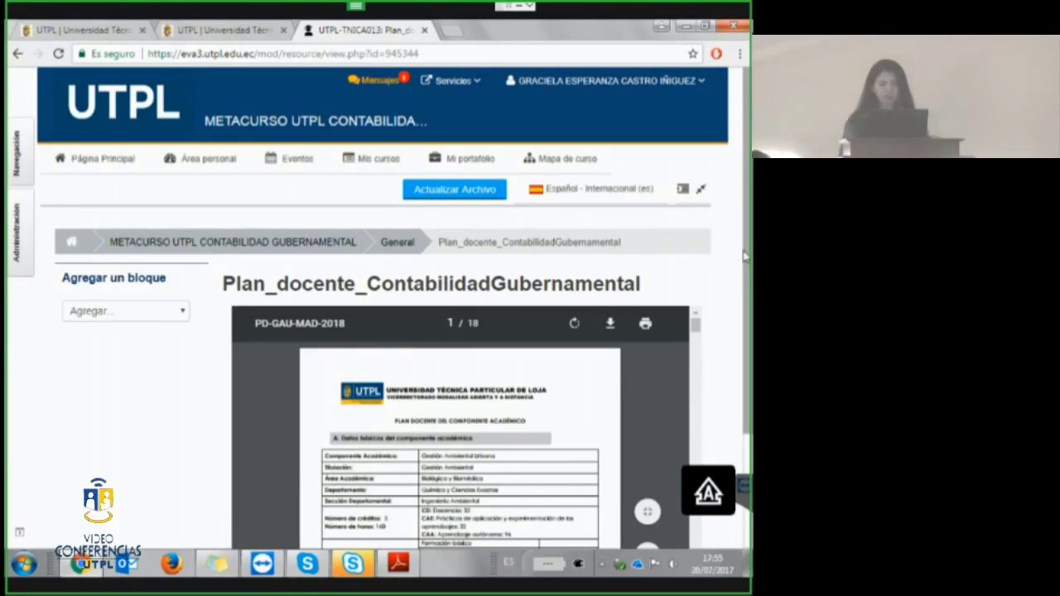
{"action": "scroll", "coordinate": [743, 257], "scroll_direction": "down", "scroll_amount": 1}
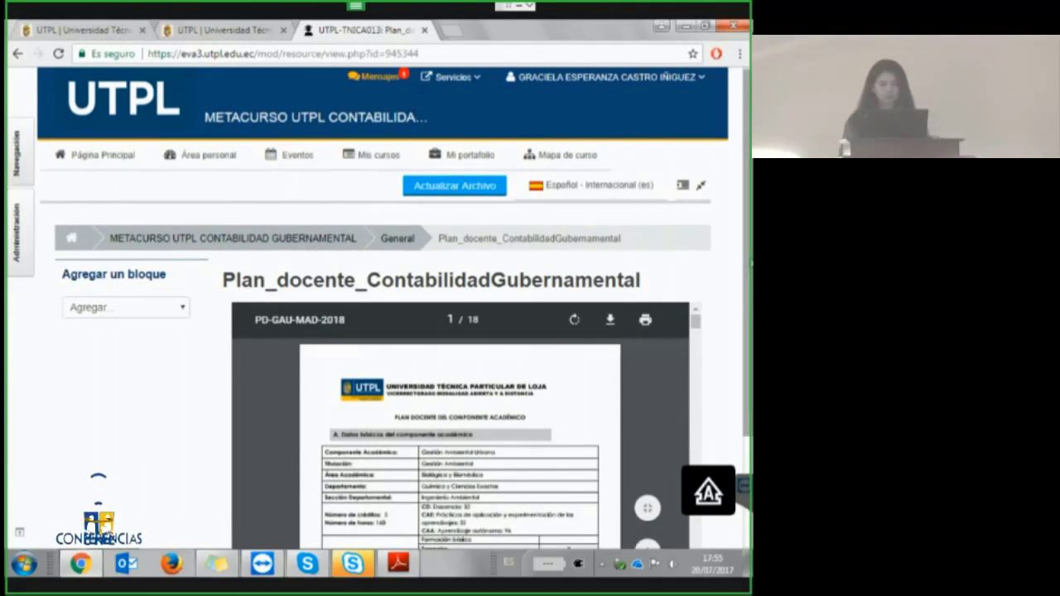
{"action": "scroll", "coordinate": [395, 309], "scroll_direction": "down", "scroll_amount": 1}
{"action": "scroll", "coordinate": [381, 314], "scroll_direction": "down", "scroll_amount": 2}
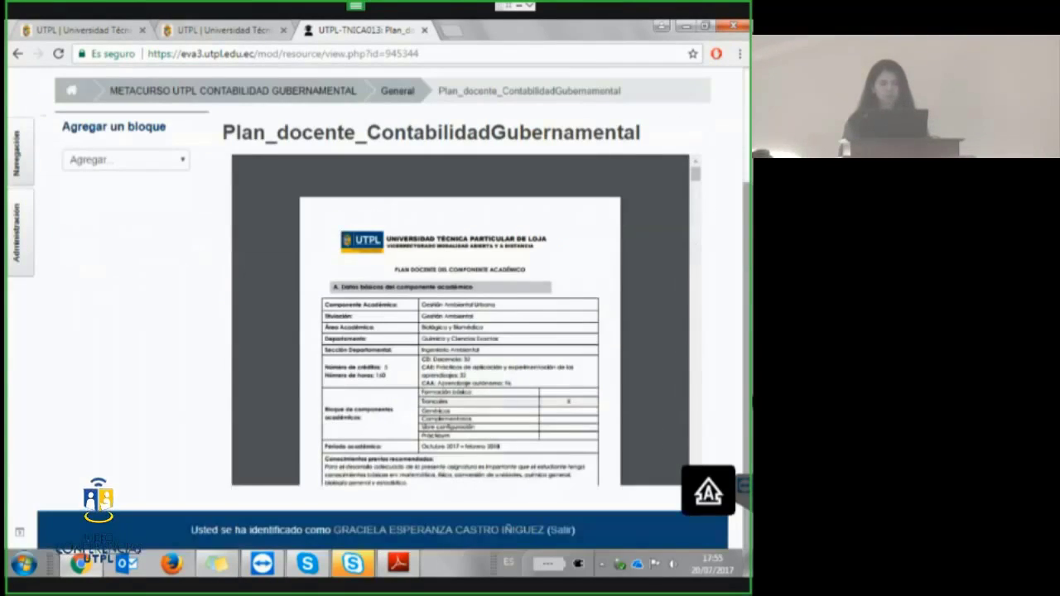
{"action": "mouse_move", "coordinate": [698, 192]}
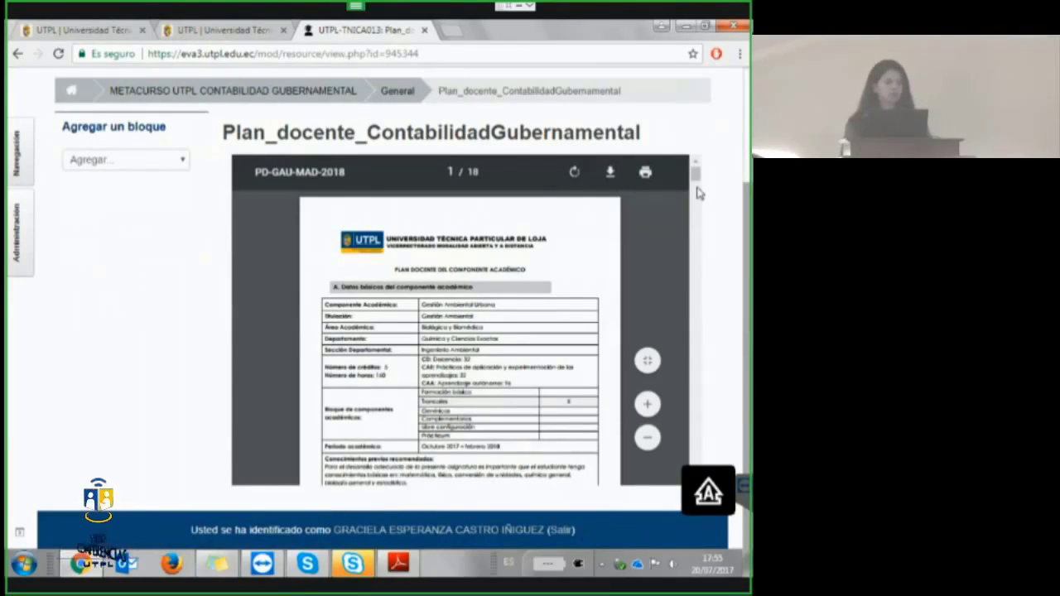
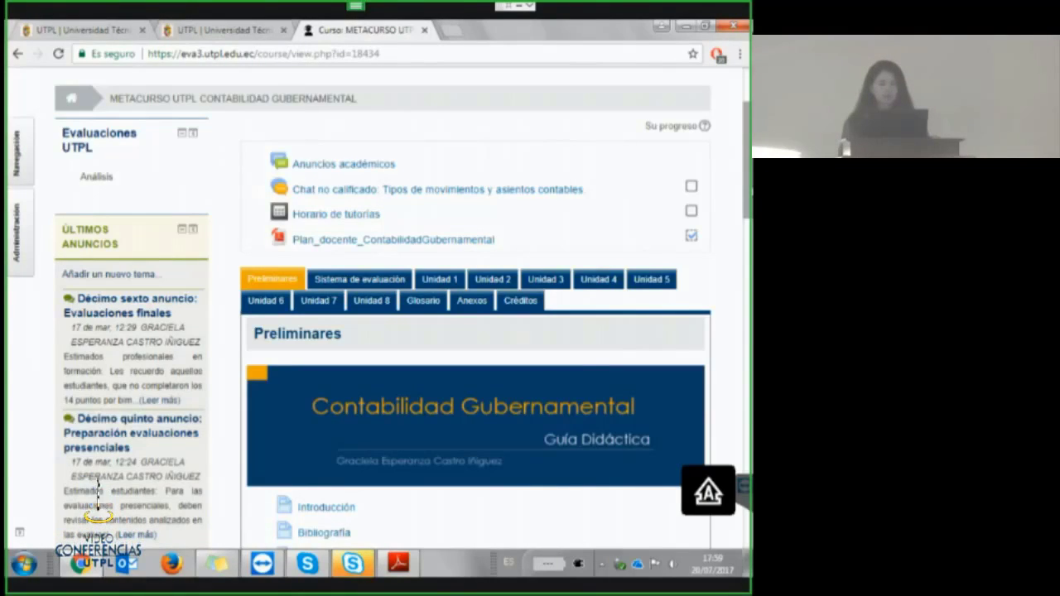
Review the Preliminares content on the metacourse page and open the Unidad 1 section.
{"action": "scroll", "coordinate": [96, 492], "scroll_direction": "down", "scroll_amount": 1}
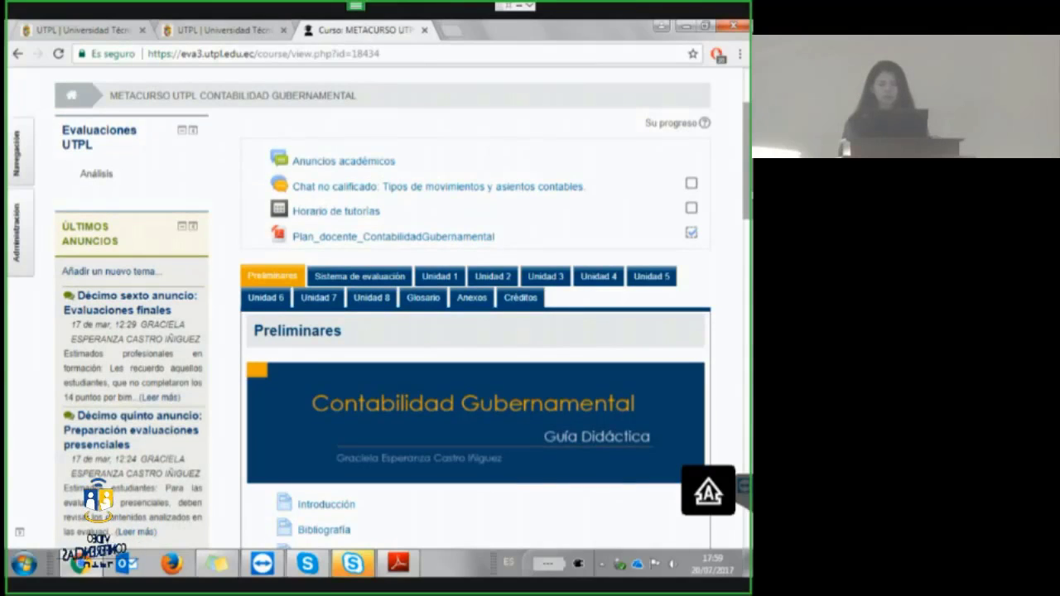
{"action": "scroll", "coordinate": [474, 315], "scroll_direction": "down", "scroll_amount": 2}
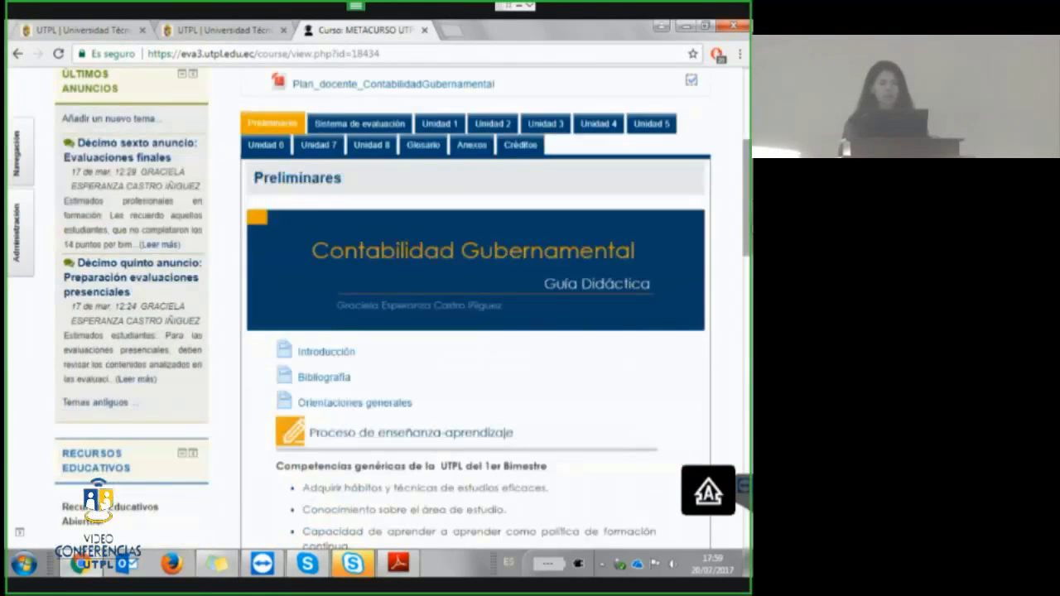
{"action": "scroll", "coordinate": [474, 314], "scroll_direction": "down", "scroll_amount": 1}
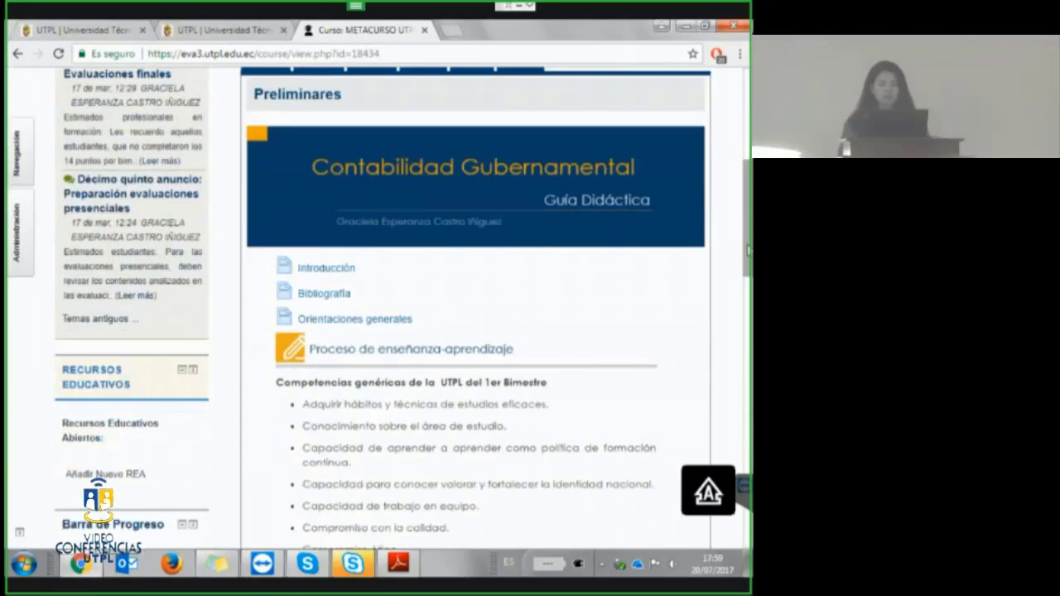
{"action": "left_click_drag", "start_coordinate": [748, 248], "coordinate": [746, 377]}
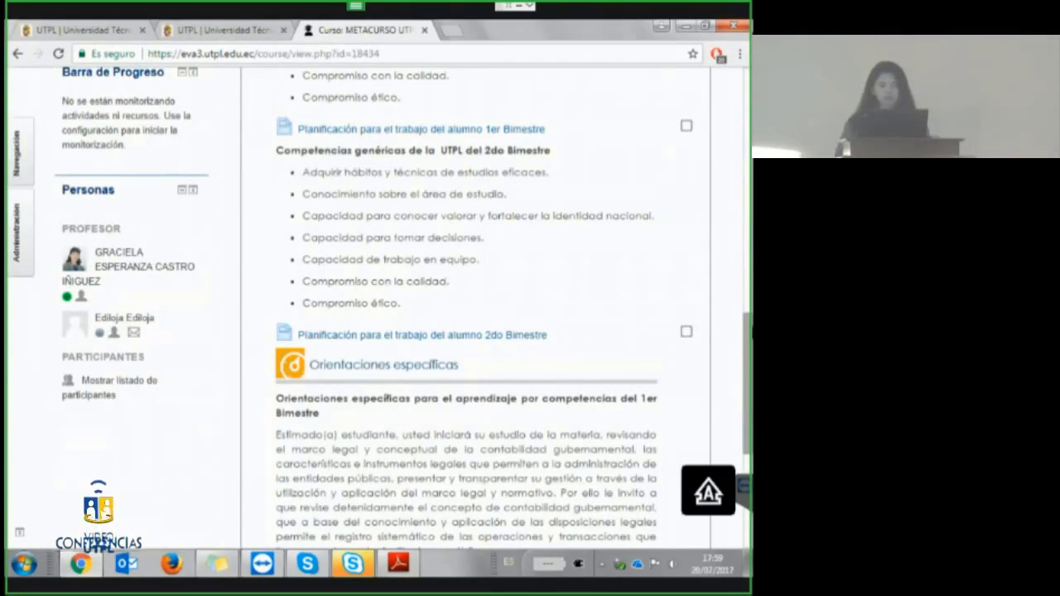
{"action": "scroll", "coordinate": [480, 310], "scroll_direction": "up", "scroll_amount": 3}
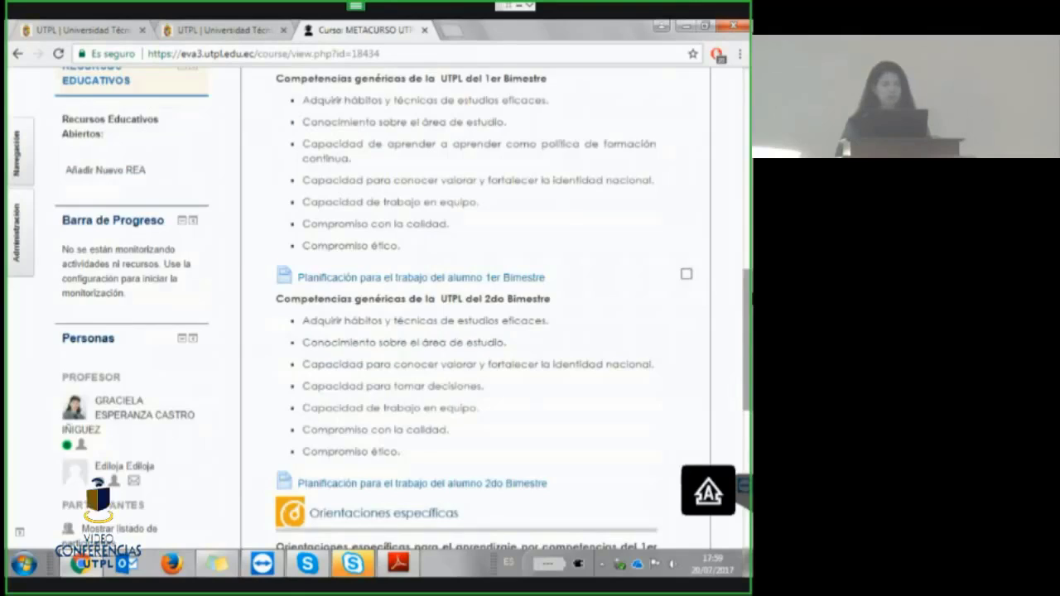
{"action": "scroll", "coordinate": [447, 217], "scroll_direction": "up", "scroll_amount": 10}
{"action": "left_click", "coordinate": [443, 226]}
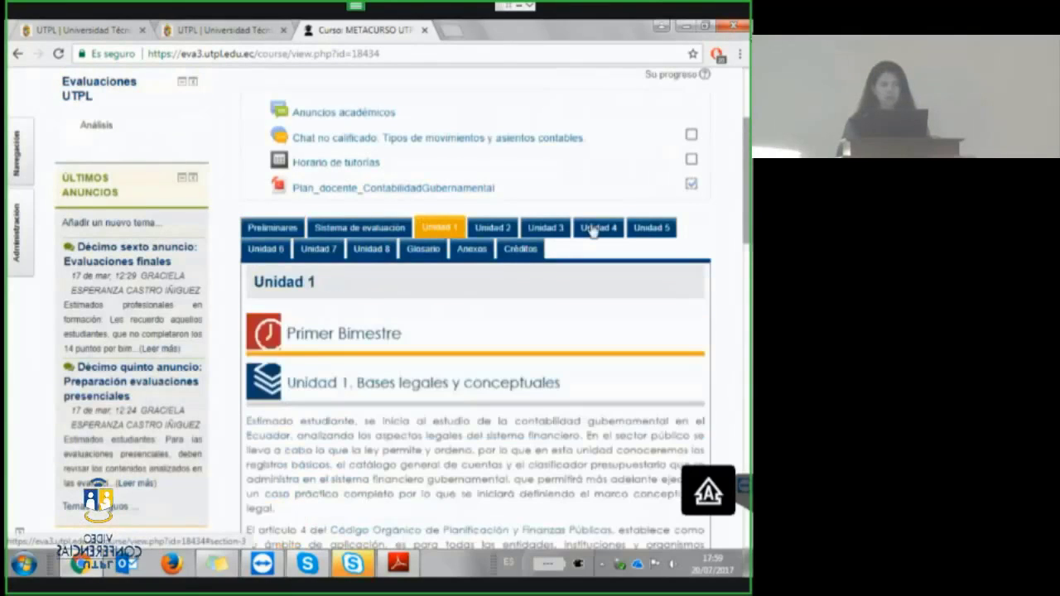
Review the contents and activities of Unidad 1, Unidad 2 and Unidad 4 on the metacourse page.
{"action": "scroll", "coordinate": [480, 331], "scroll_direction": "down", "scroll_amount": 10}
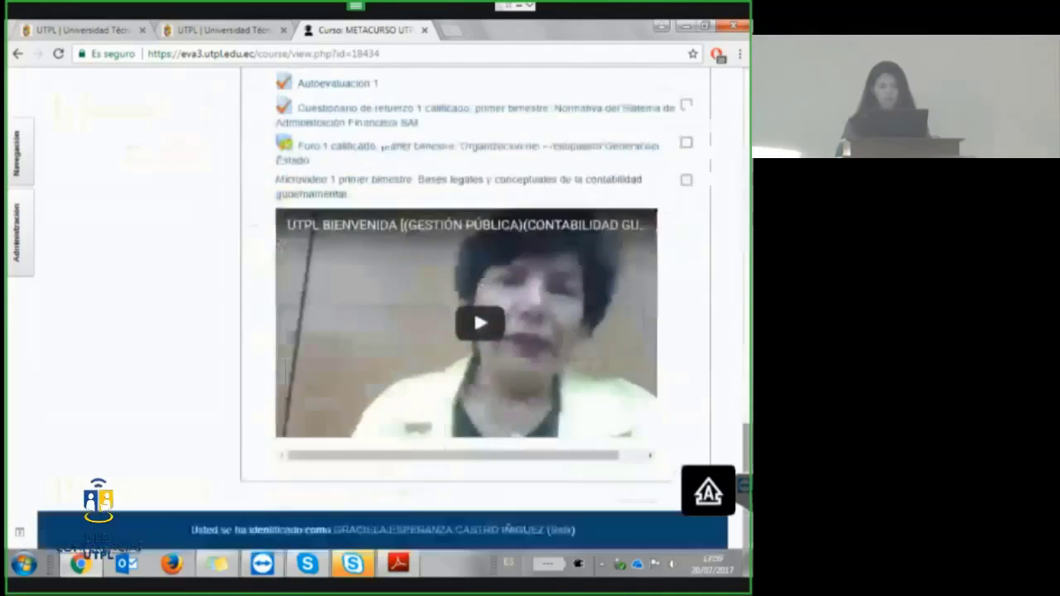
{"action": "left_click", "coordinate": [397, 525]}
{"action": "scroll", "coordinate": [477, 331], "scroll_direction": "down", "scroll_amount": 7}
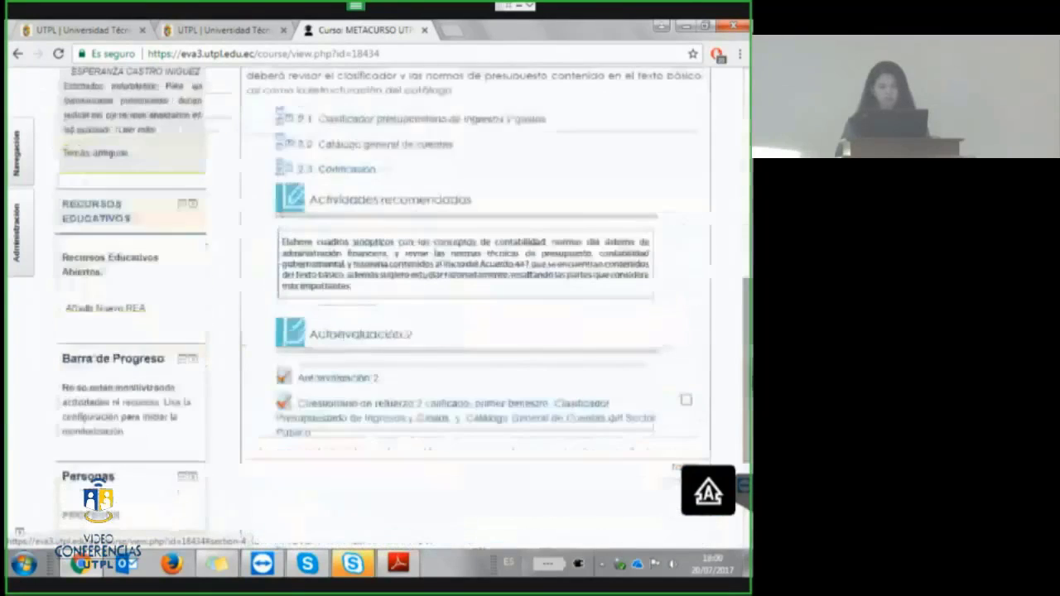
{"action": "scroll", "coordinate": [476, 332], "scroll_direction": "up", "scroll_amount": 8}
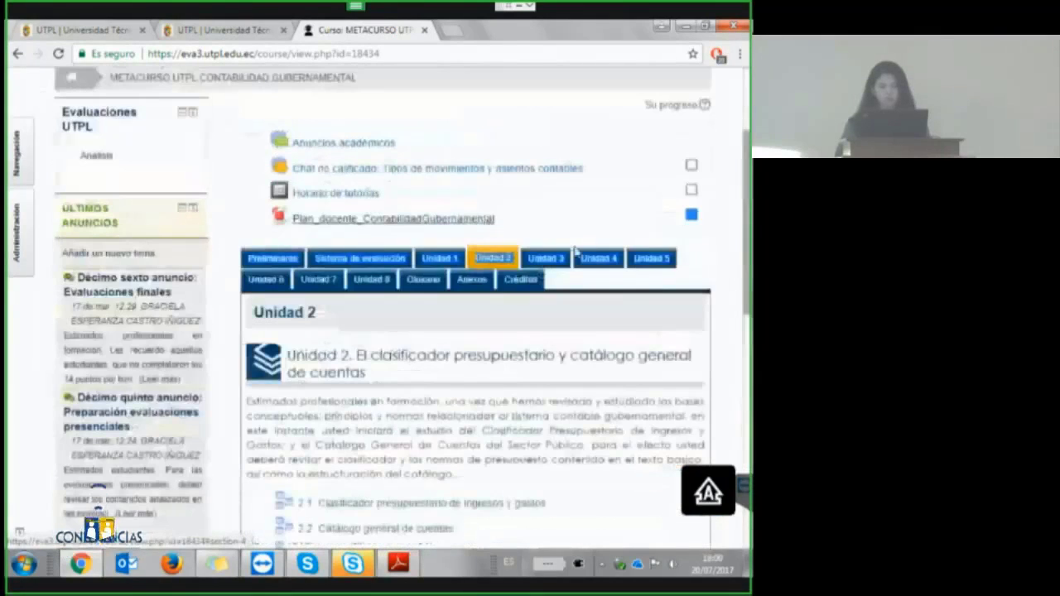
{"action": "left_click", "coordinate": [567, 260]}
{"action": "left_click", "coordinate": [605, 158]}
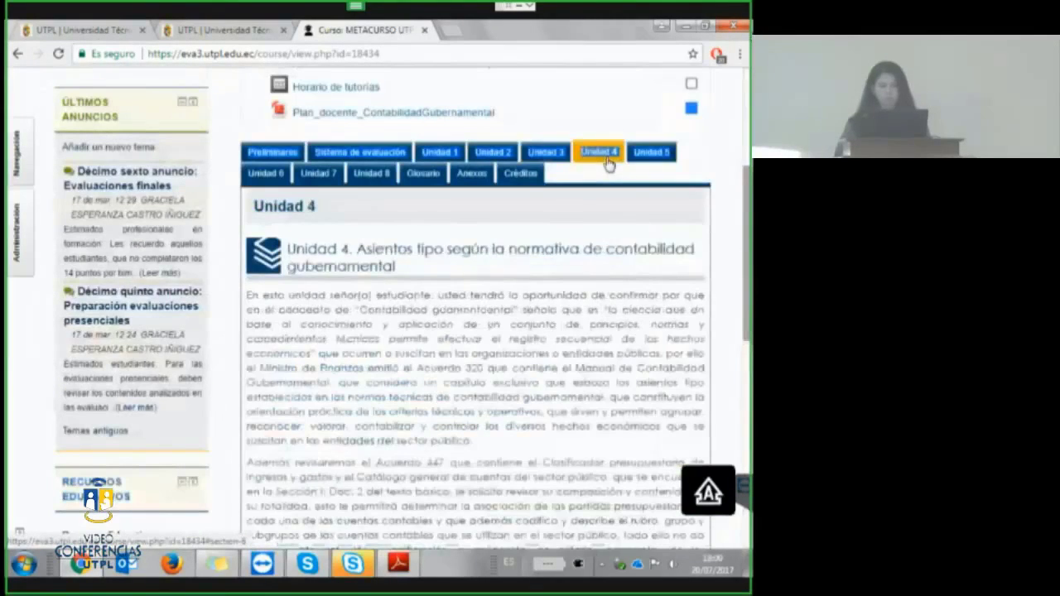
{"action": "scroll", "coordinate": [607, 163], "scroll_direction": "down", "scroll_amount": 5}
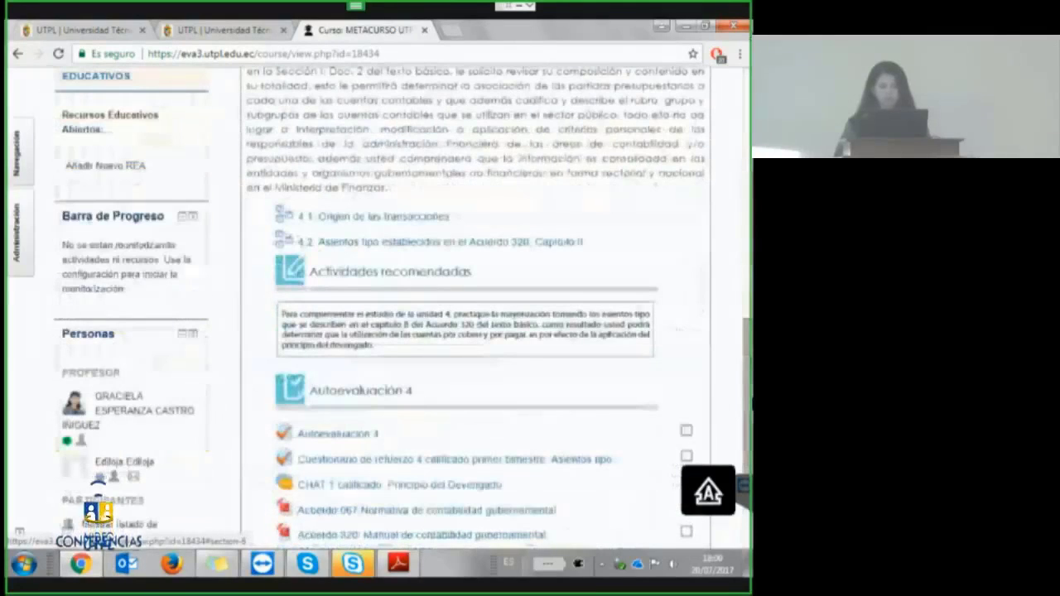
{"action": "scroll", "coordinate": [607, 252], "scroll_direction": "up", "scroll_amount": 5}
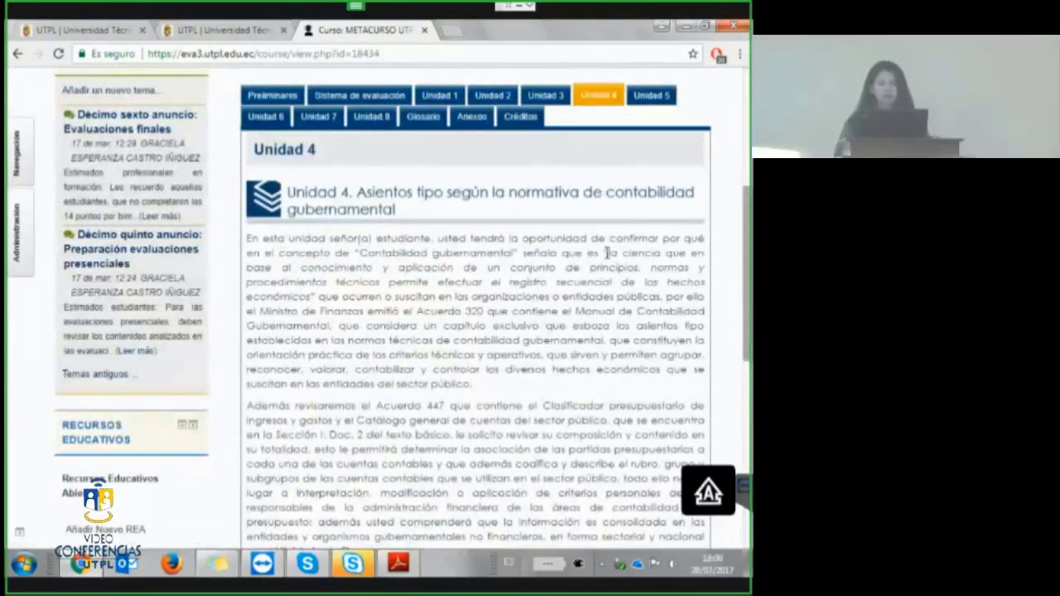
With course editing on, open the settings of "CHAT 1 calificado: Principio del Devengado" in Unidad 4.
{"action": "scroll", "coordinate": [380, 309], "scroll_direction": "up", "scroll_amount": 1}
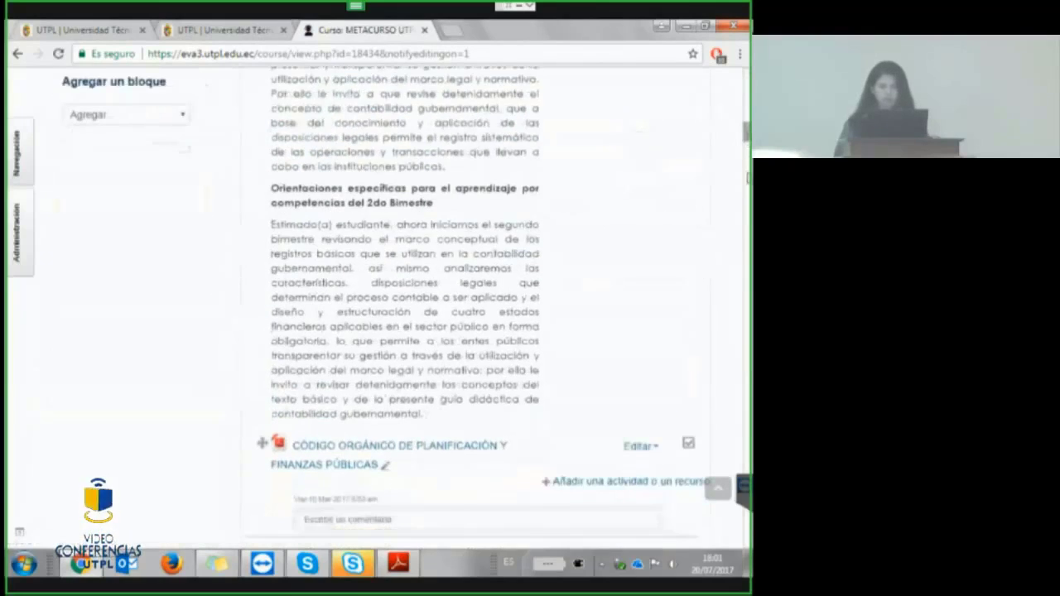
{"action": "scroll", "coordinate": [464, 315], "scroll_direction": "down", "scroll_amount": 10}
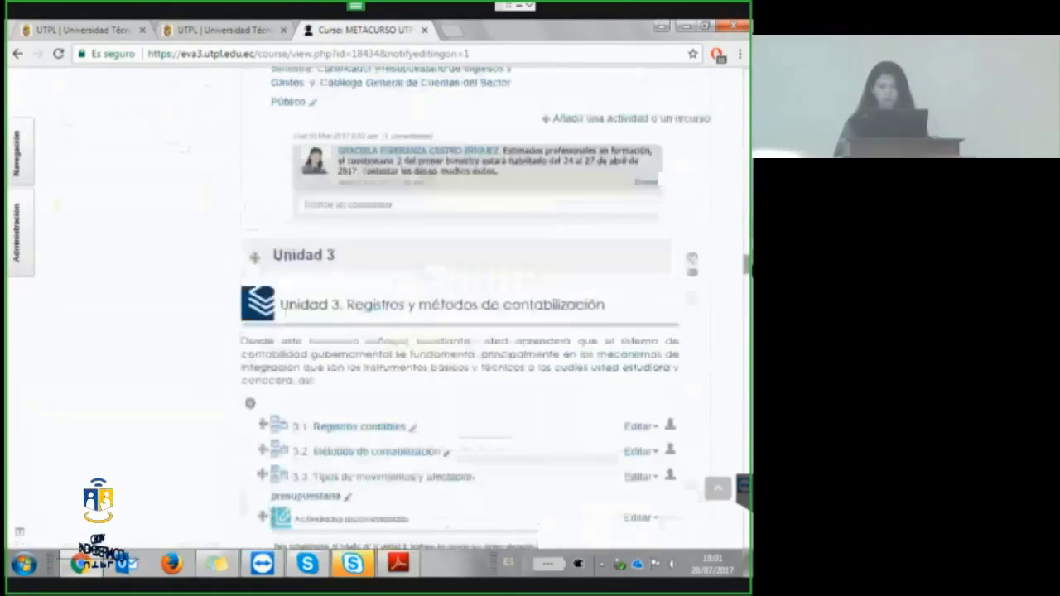
{"action": "scroll", "coordinate": [279, 147], "scroll_direction": "down", "scroll_amount": 10}
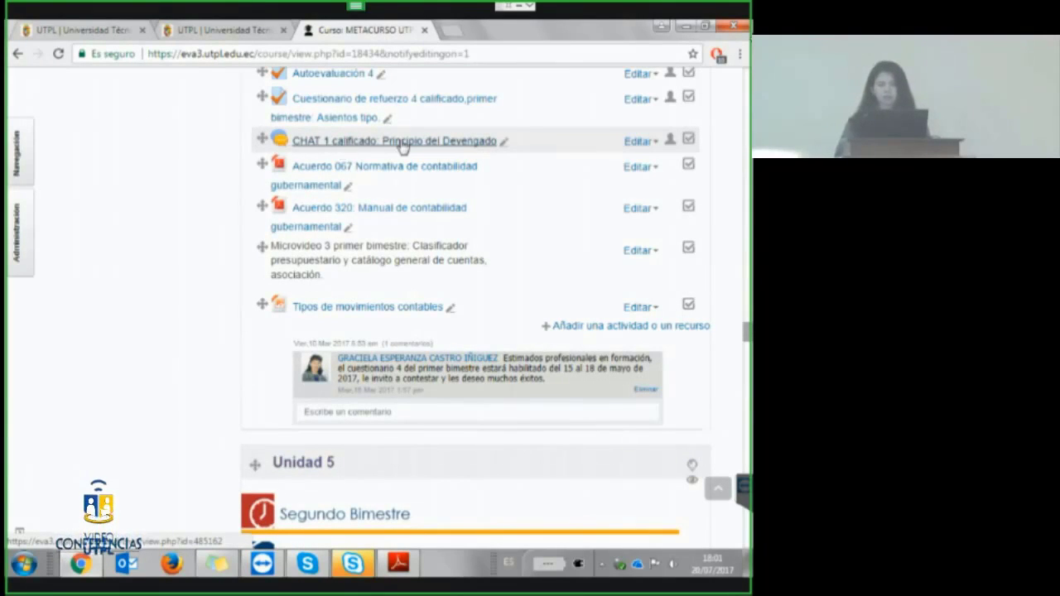
{"action": "left_click", "coordinate": [653, 144]}
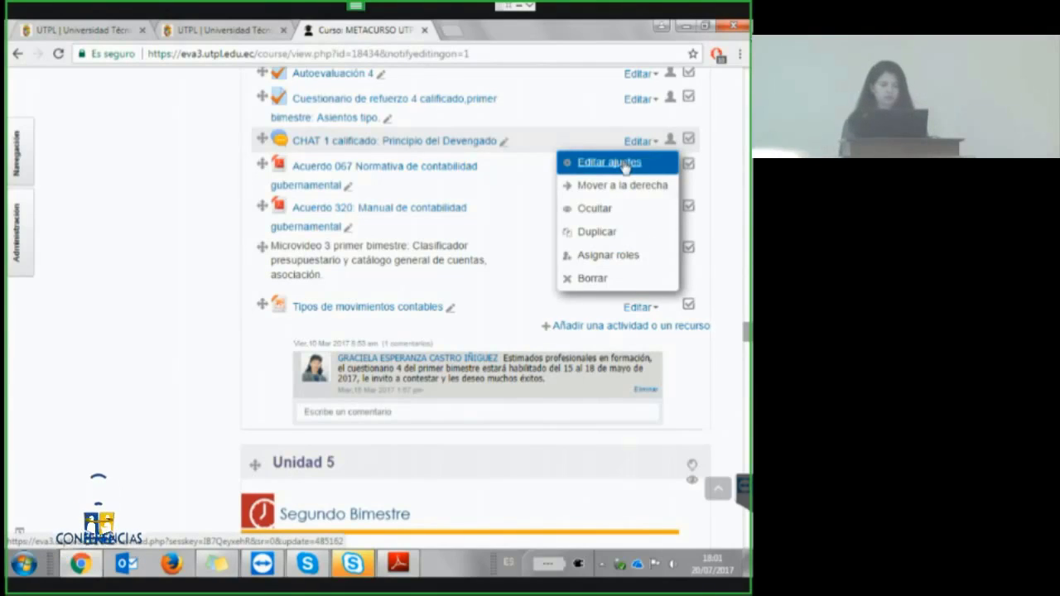
{"action": "left_click", "coordinate": [625, 164]}
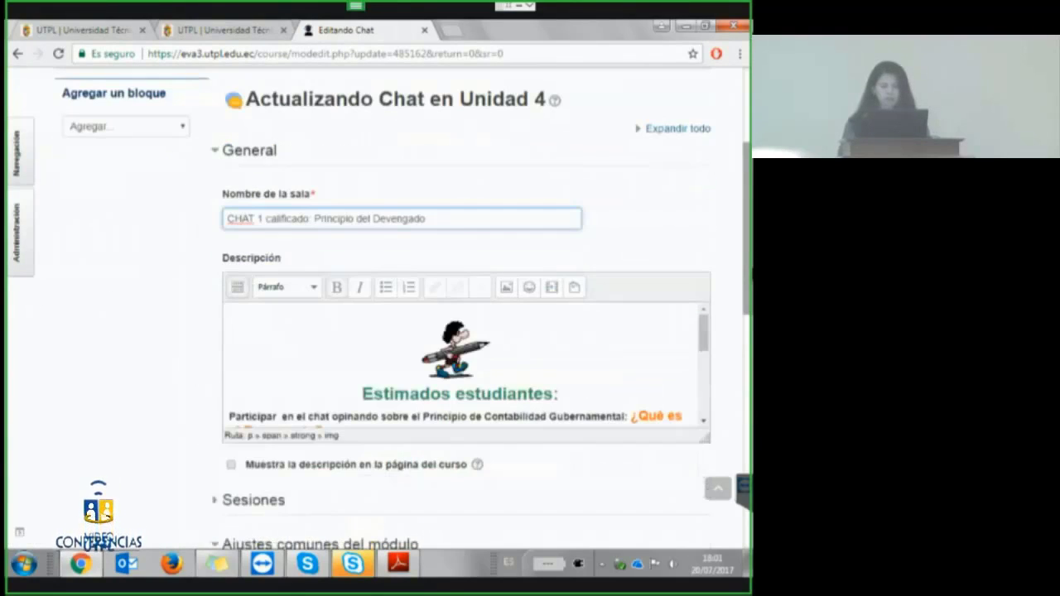
Rename the chat room as "Chat1: Principio del Devengado".
{"action": "left_click", "coordinate": [315, 200]}
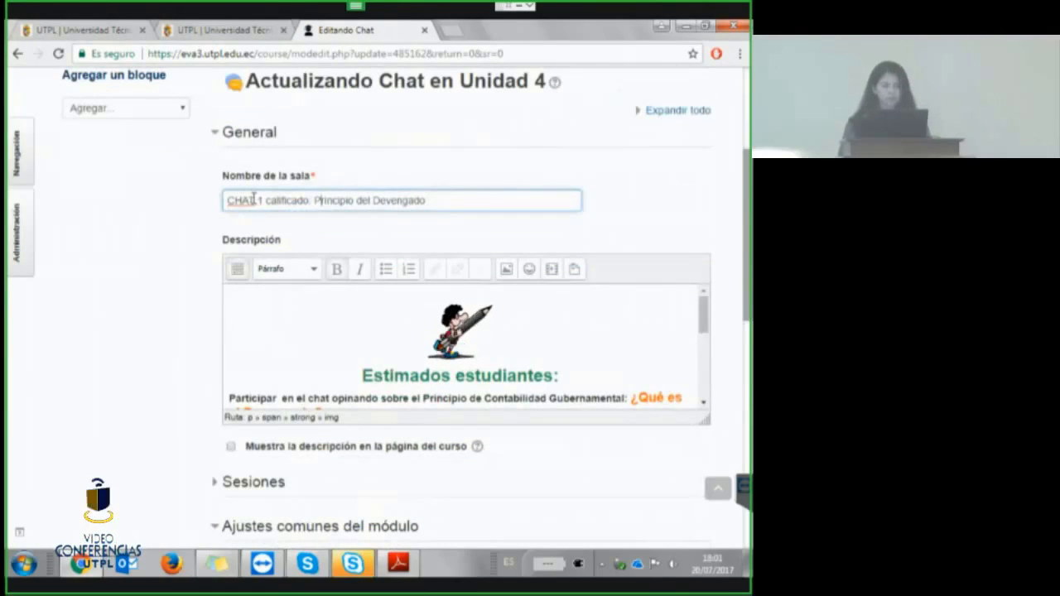
{"action": "left_click_drag", "start_coordinate": [258, 201], "coordinate": [233, 199]}
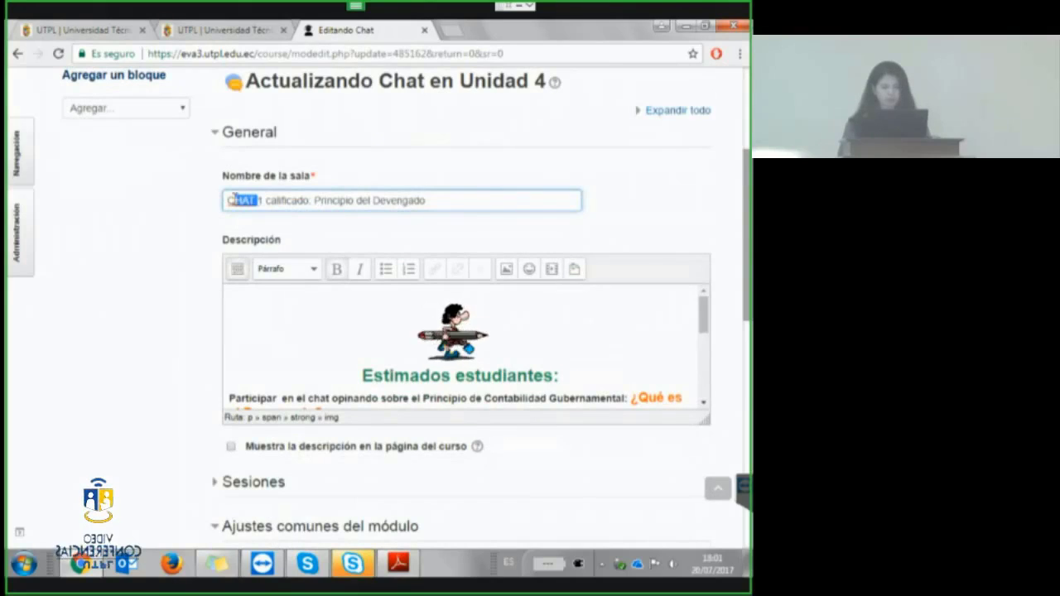
{"action": "type", "text": "Chat"}
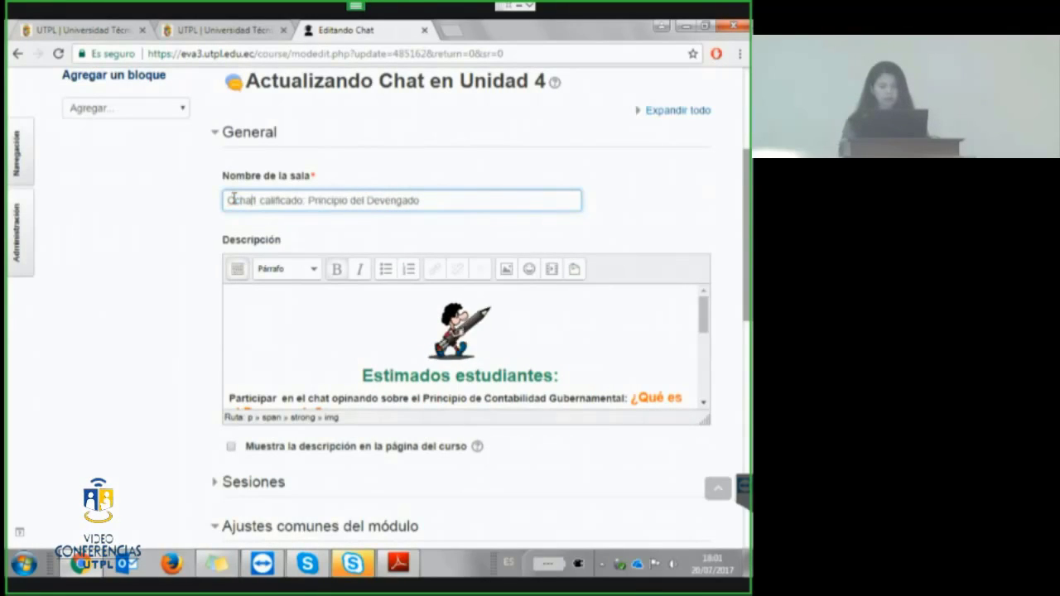
{"action": "type", "text": "1"}
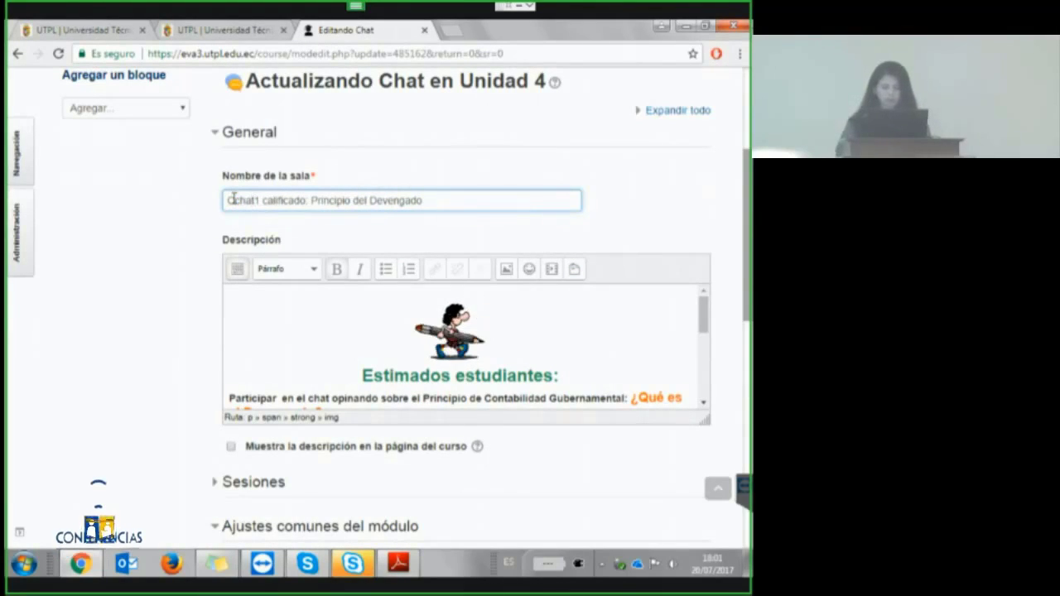
{"action": "key", "text": "BackSpace"}
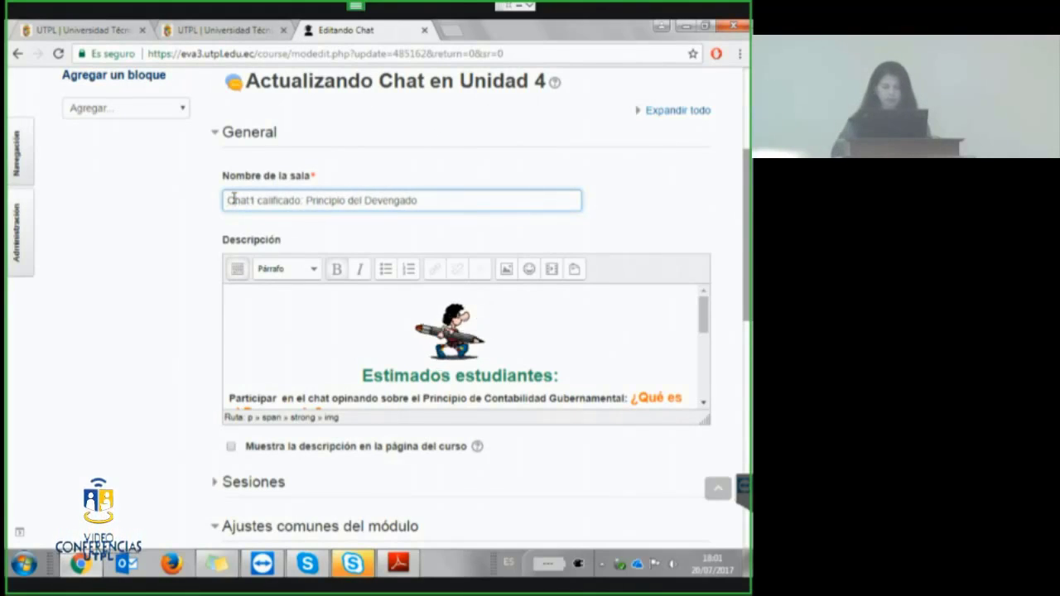
{"action": "type", "text": "1"}
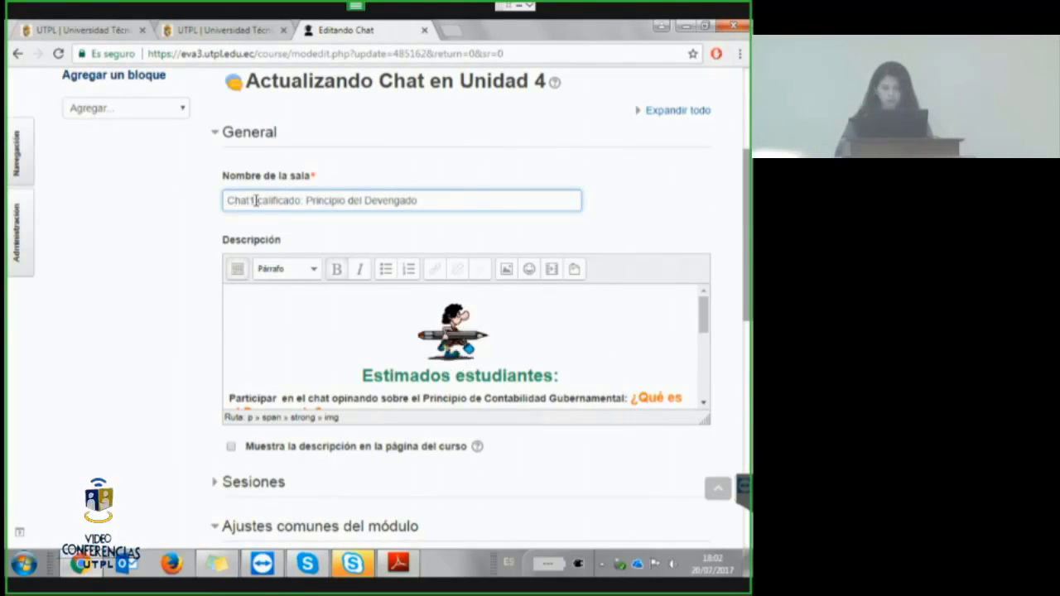
{"action": "key", "text": "Delete"}
{"action": "key", "text": "Delete"}
{"action": "key", "text": "Delete"}
{"action": "key", "text": "Delete"}
{"action": "key", "text": "Delete"}
{"action": "key", "text": "Delete"}
{"action": "key", "text": "Delete"}
{"action": "key", "text": "Delete"}
{"action": "key", "text": "Delete"}
{"action": "key", "text": "Delete"}
{"action": "key", "text": "Delete"}
{"action": "key", "text": "Delete"}
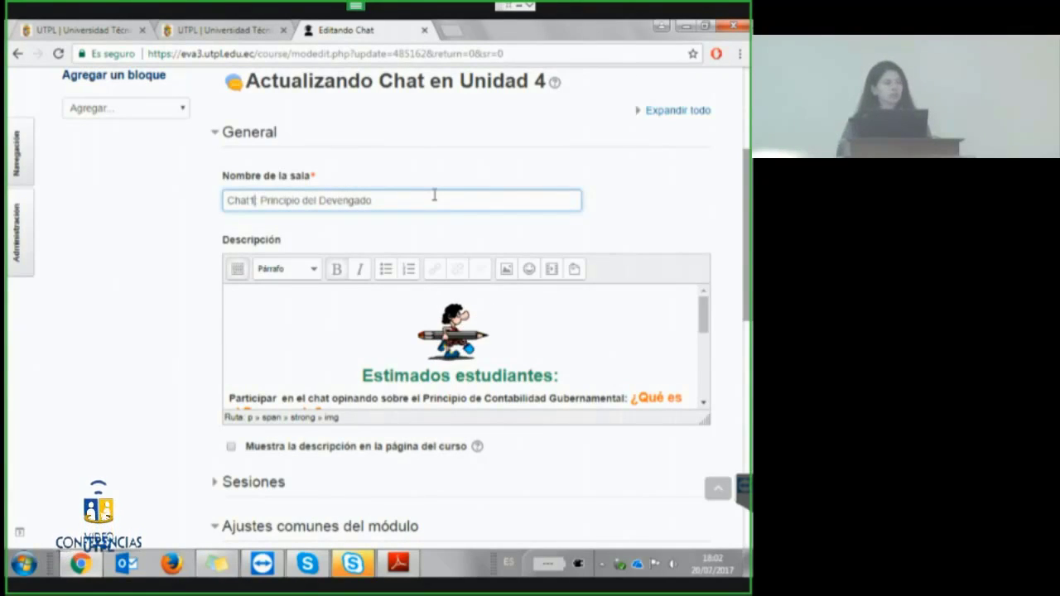
{"action": "type", "text": ":"}
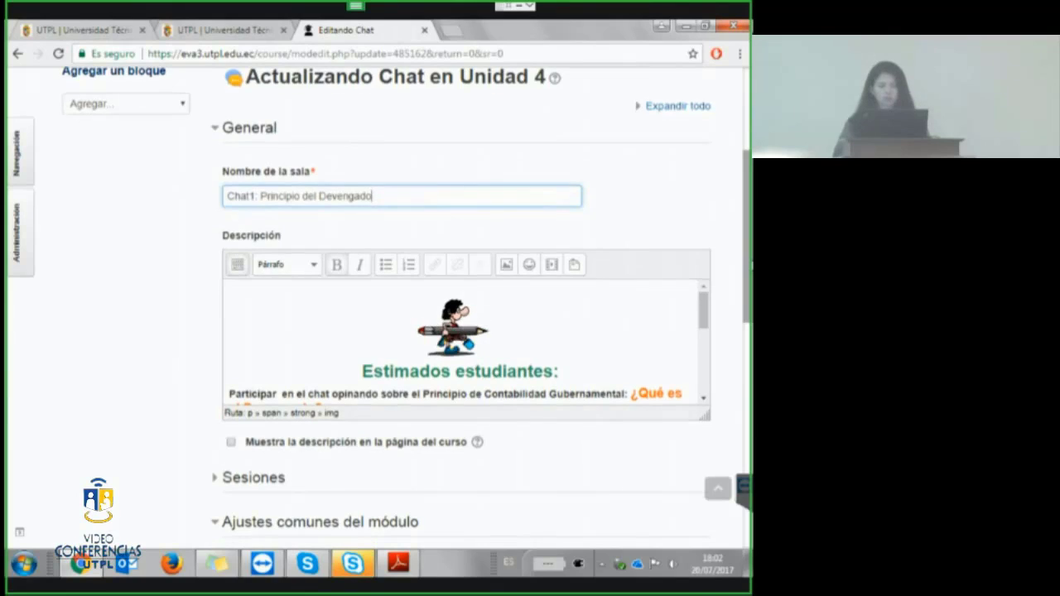
Read through the chat's description, checking the participation date, the course schedules and the Apoyo Teórico reference.
{"action": "scroll", "coordinate": [464, 307], "scroll_direction": "down", "scroll_amount": 3}
{"action": "scroll", "coordinate": [463, 306], "scroll_direction": "down", "scroll_amount": 1}
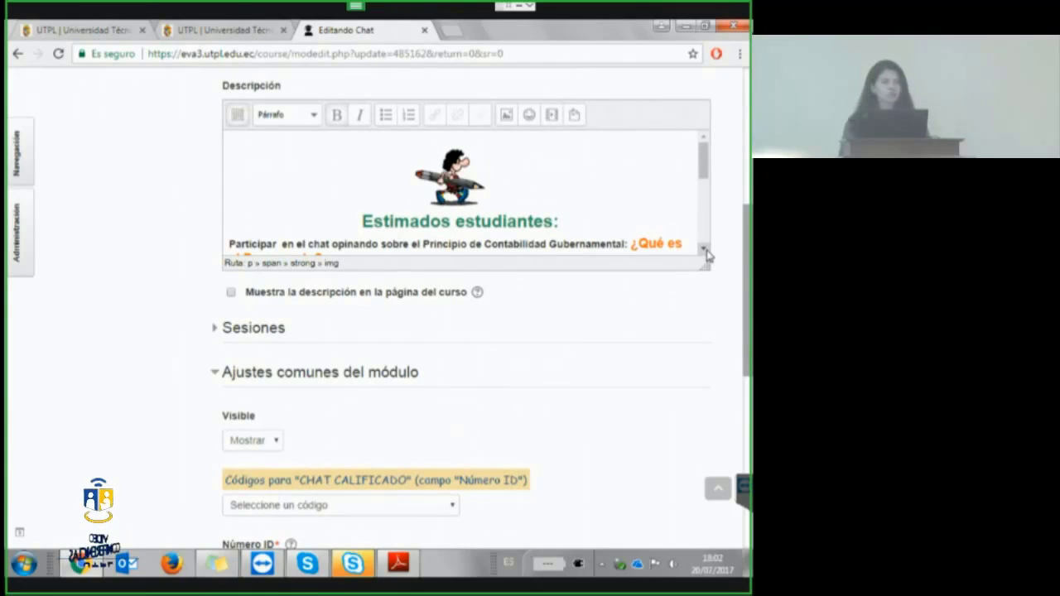
{"action": "left_click", "coordinate": [705, 249]}
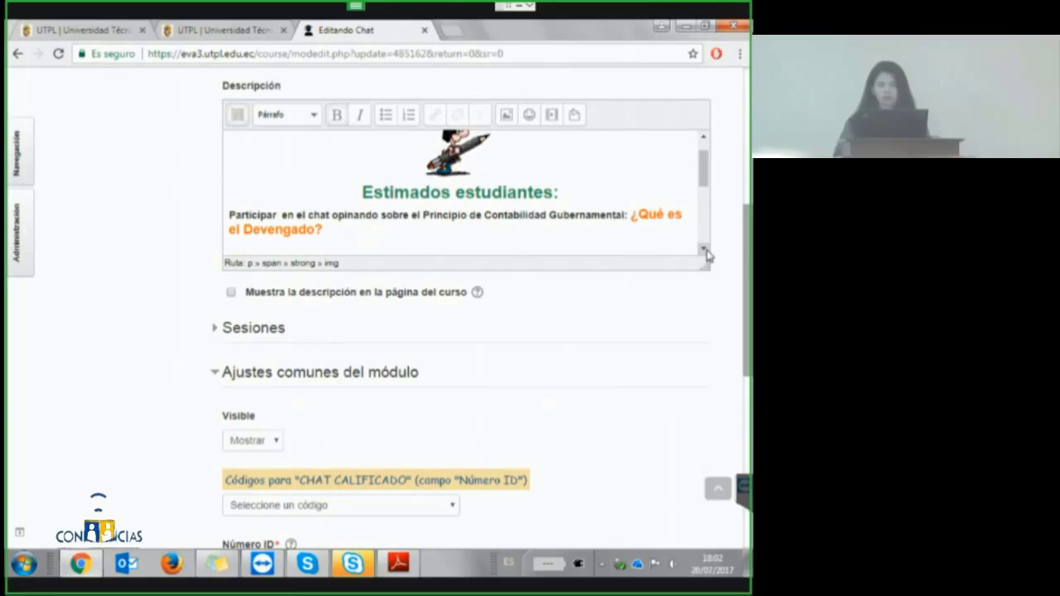
{"action": "left_click", "coordinate": [705, 249]}
{"action": "left_click", "coordinate": [704, 249]}
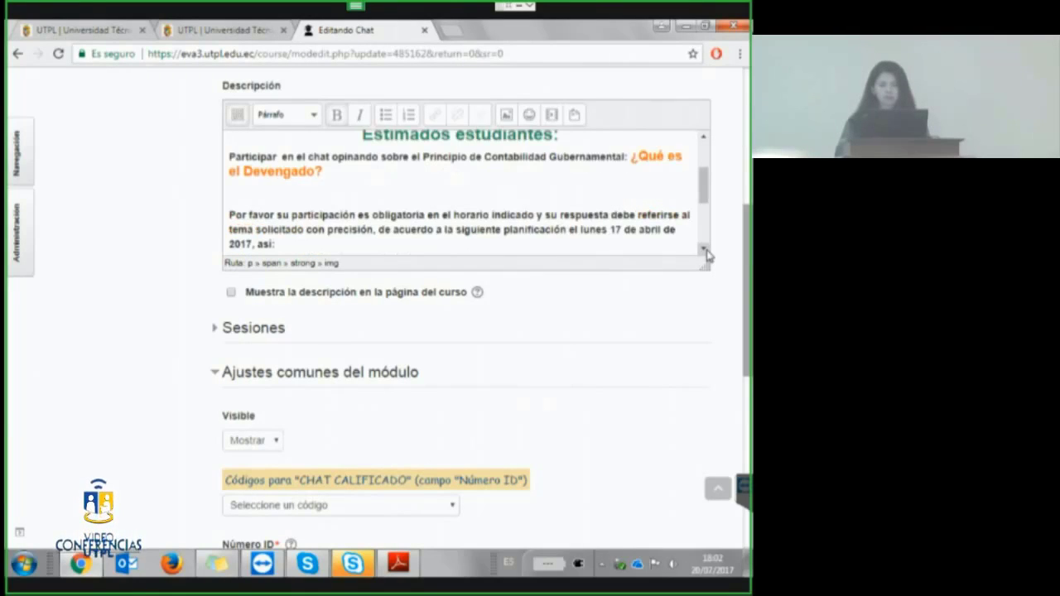
{"action": "left_click", "coordinate": [705, 249]}
{"action": "left_click", "coordinate": [705, 249]}
{"action": "left_click", "coordinate": [705, 249]}
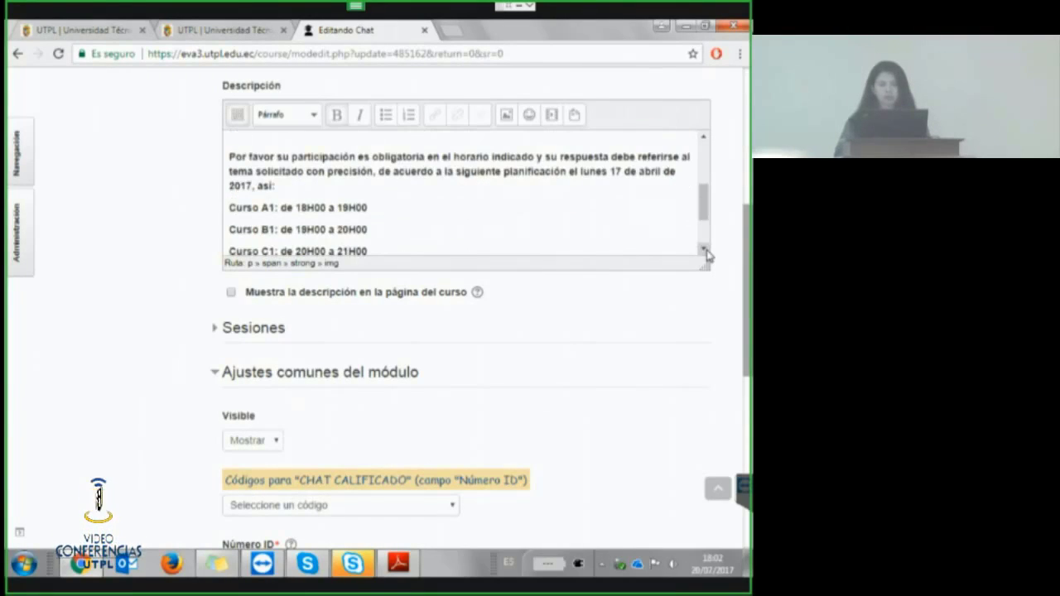
{"action": "left_click", "coordinate": [288, 186]}
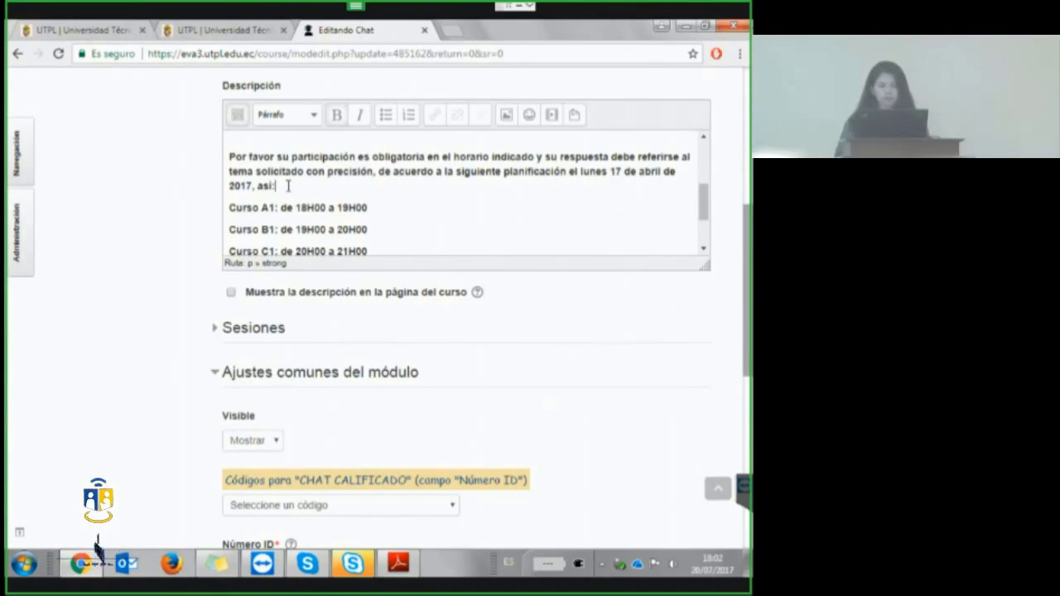
{"action": "left_click", "coordinate": [583, 172]}
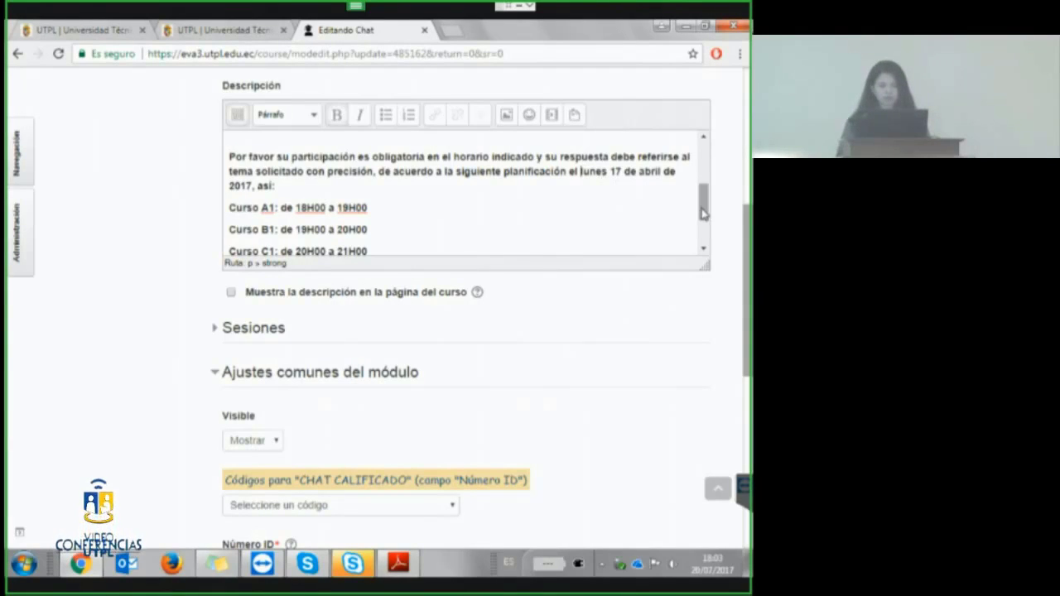
{"action": "left_click_drag", "start_coordinate": [702, 213], "coordinate": [705, 233]}
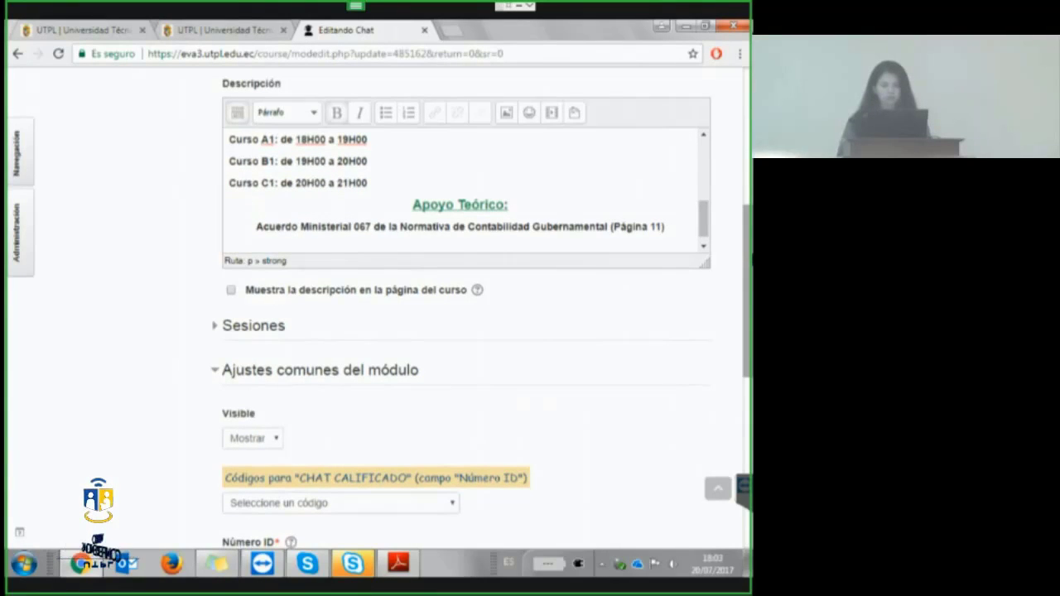
Expand the Sesiones settings and review the next appointment, session publishing and past-session options.
{"action": "scroll", "coordinate": [257, 251], "scroll_direction": "down", "scroll_amount": 1}
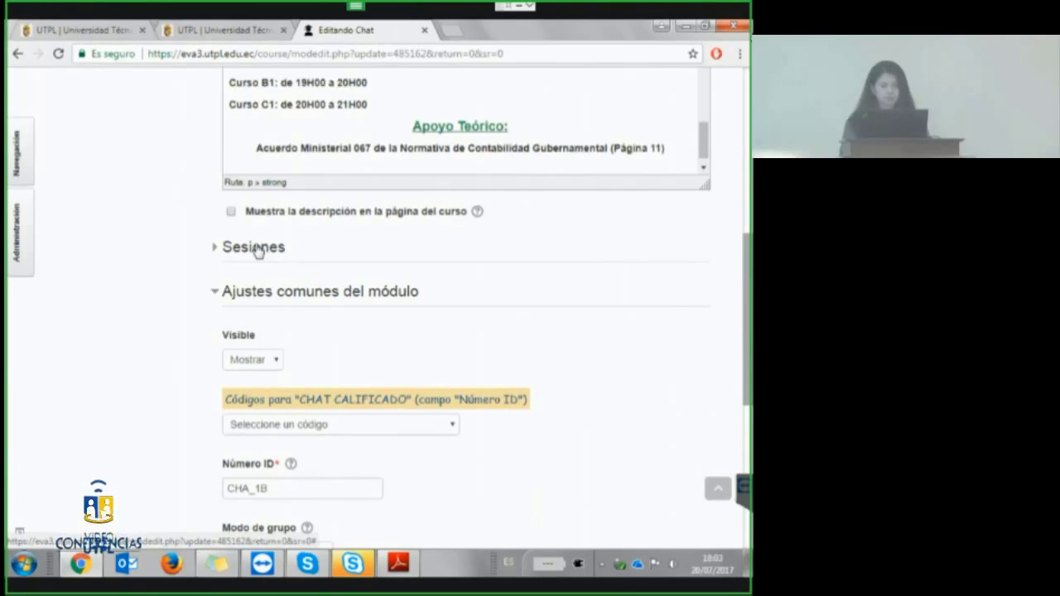
{"action": "left_click", "coordinate": [255, 248]}
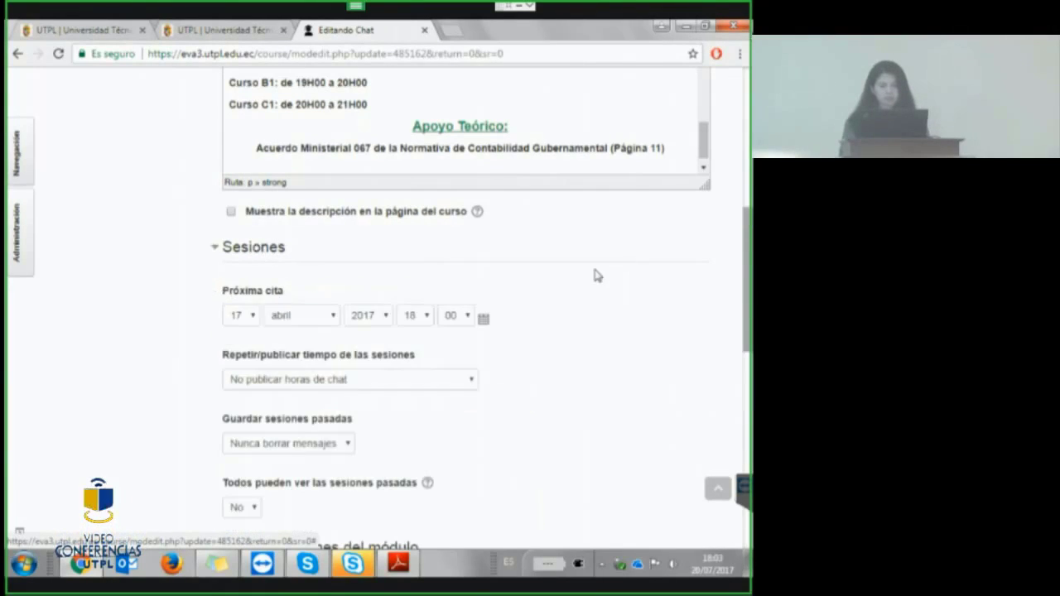
{"action": "scroll", "coordinate": [482, 314], "scroll_direction": "down", "scroll_amount": 1}
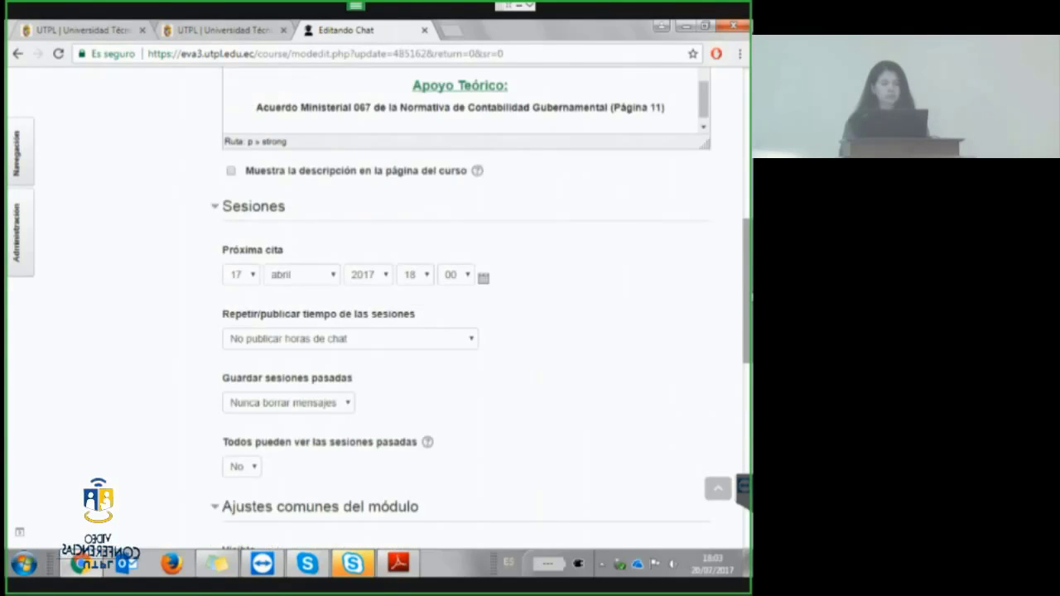
{"action": "scroll", "coordinate": [466, 315], "scroll_direction": "down", "scroll_amount": 2}
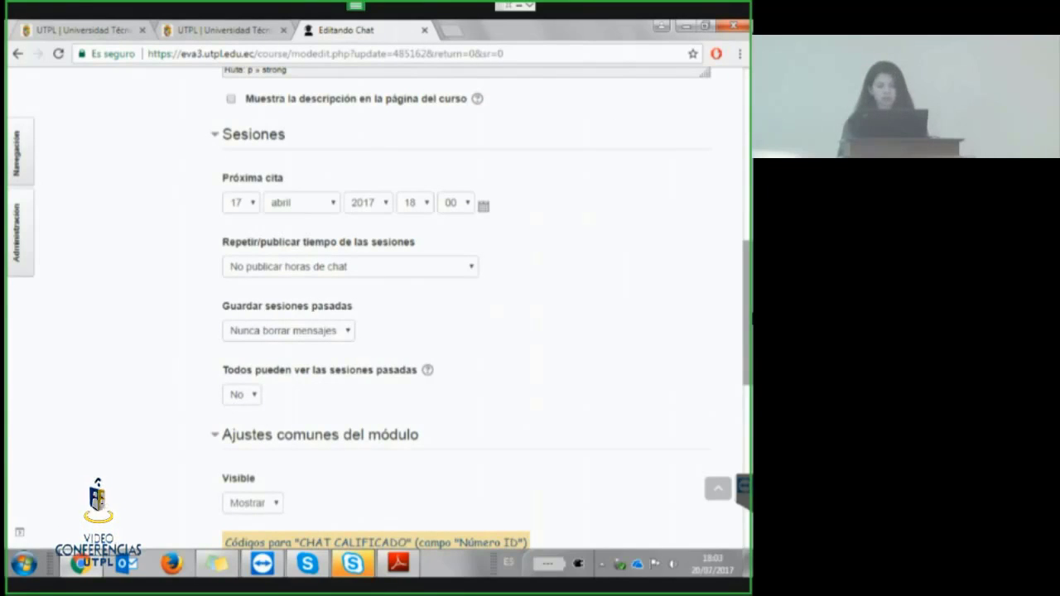
Check the system calendar and the activity name and code formats in the Libro de Calificaciones PDF in Adobe Reader, then return to Chrome.
{"action": "left_click", "coordinate": [712, 568]}
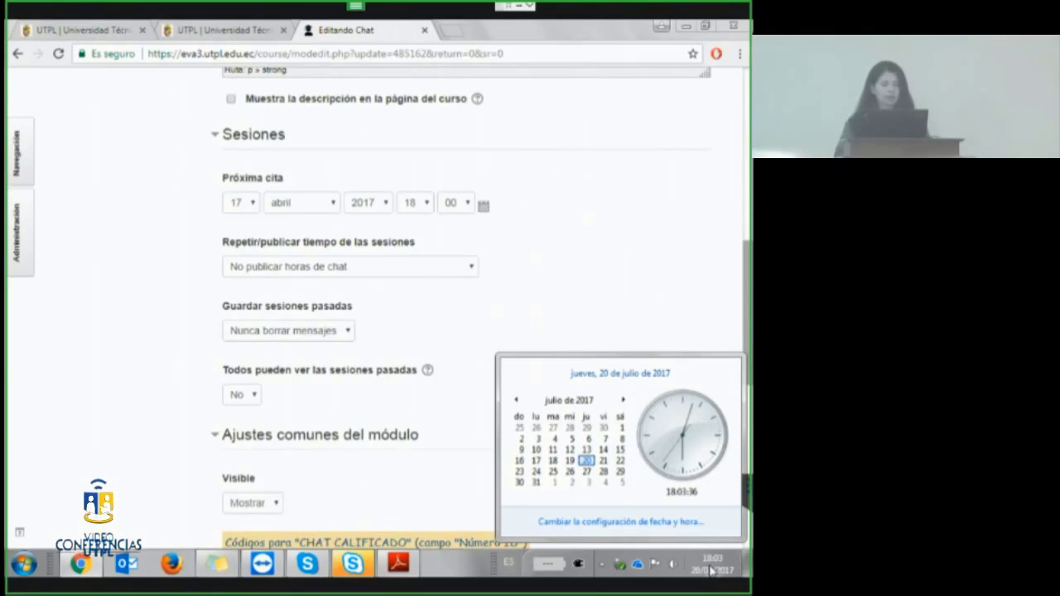
{"action": "left_click", "coordinate": [404, 570]}
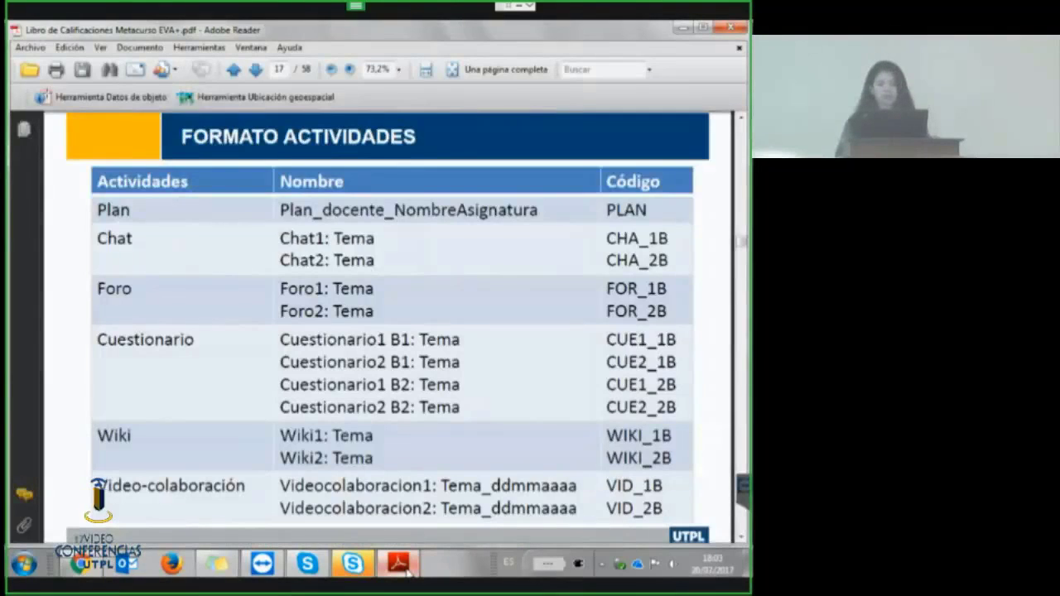
{"action": "left_click", "coordinate": [93, 563]}
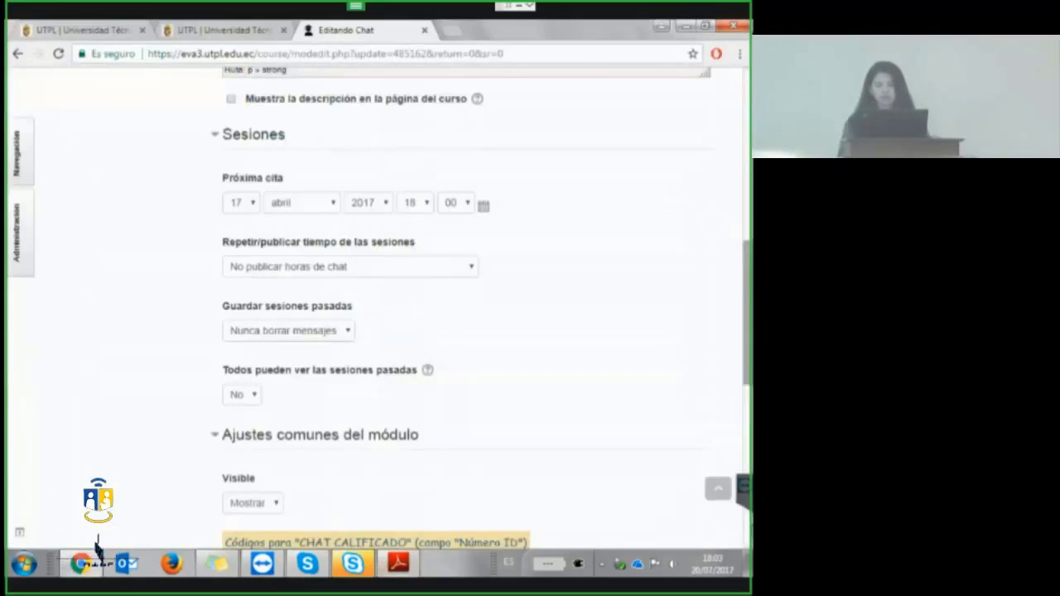
Check October 2017 in the system calendar and set the chat's Próxima cita to 4 octubre.
{"action": "left_click", "coordinate": [712, 568]}
{"action": "scroll", "coordinate": [568, 447], "scroll_direction": "down", "scroll_amount": 3}
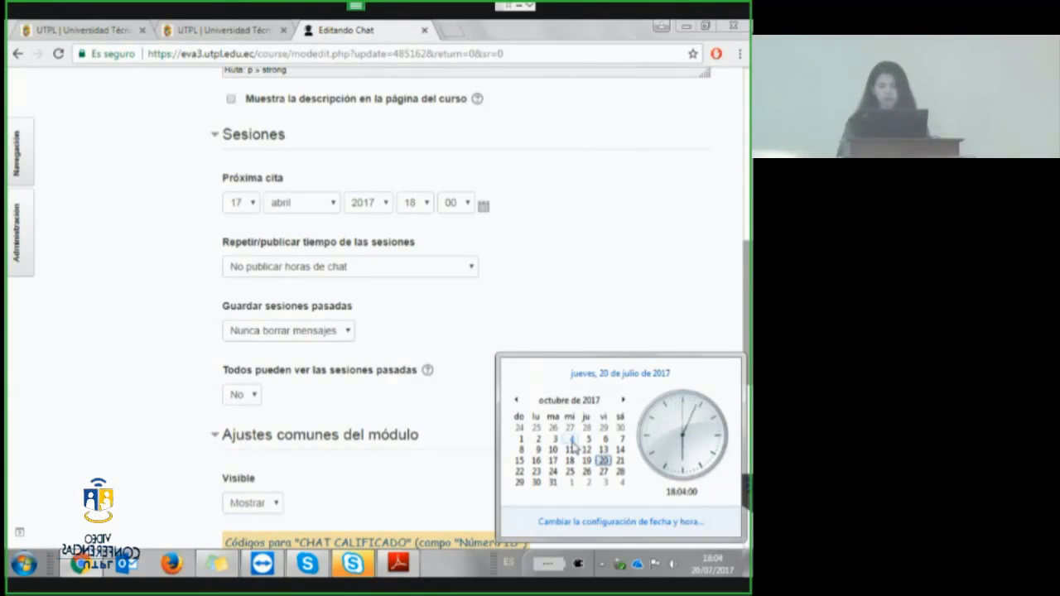
{"action": "left_click", "coordinate": [251, 211]}
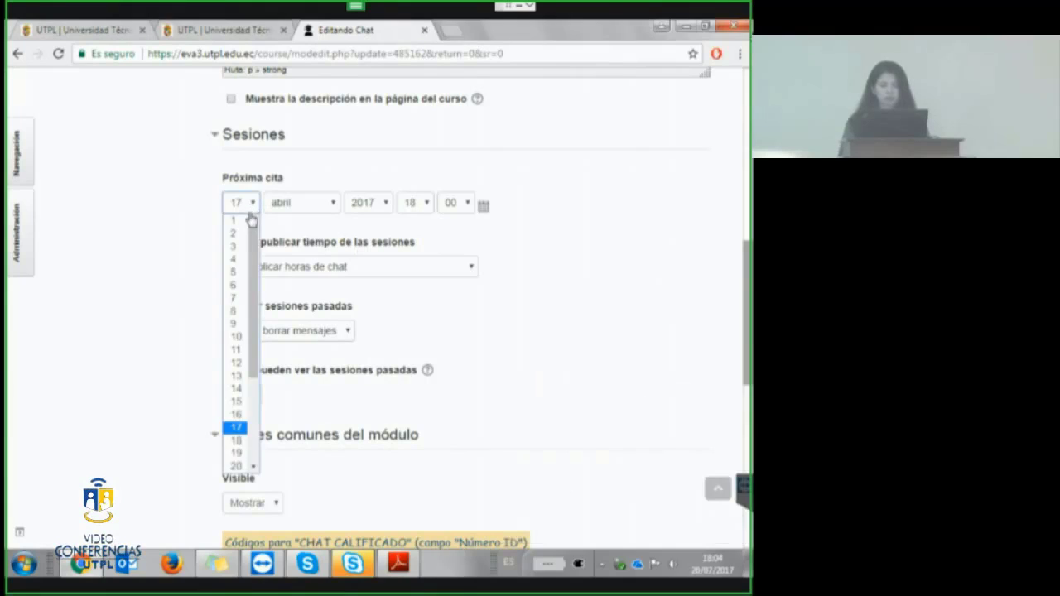
{"action": "left_click", "coordinate": [242, 258]}
{"action": "left_click", "coordinate": [326, 207]}
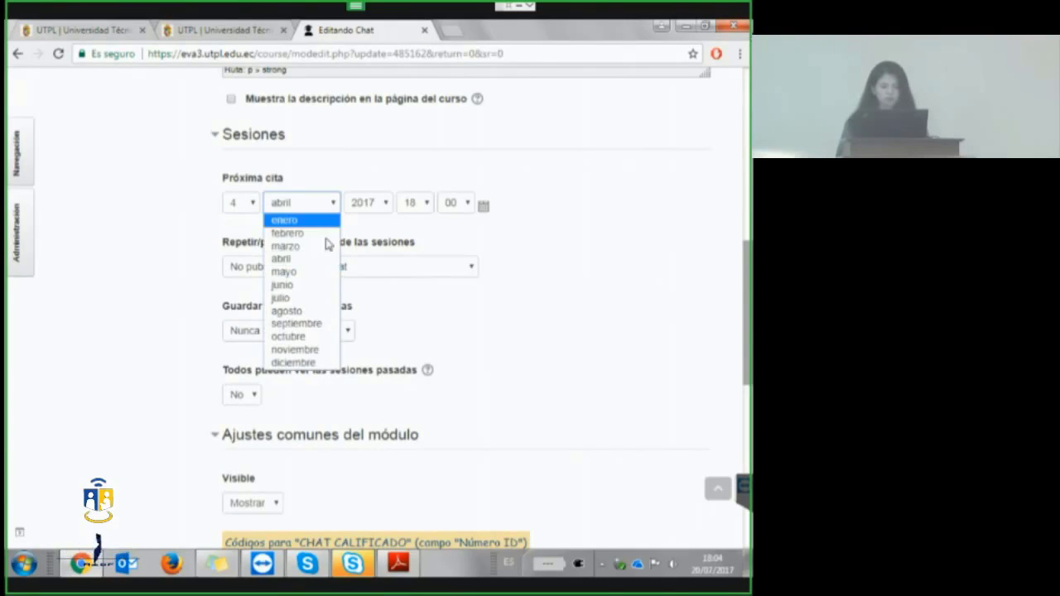
{"action": "left_click", "coordinate": [297, 336]}
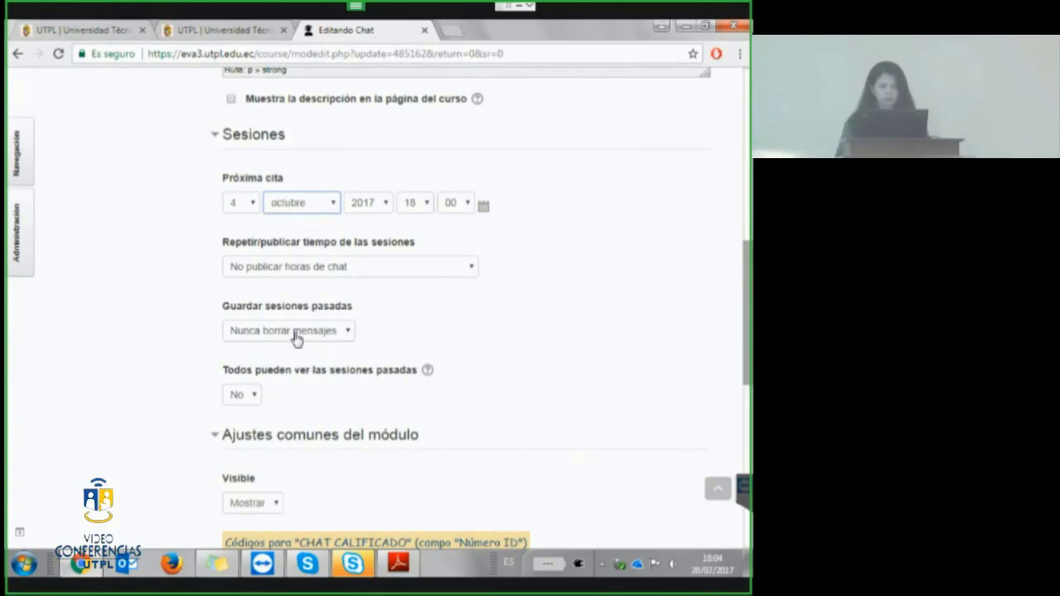
{"action": "left_click", "coordinate": [424, 212]}
{"action": "left_click", "coordinate": [584, 215]}
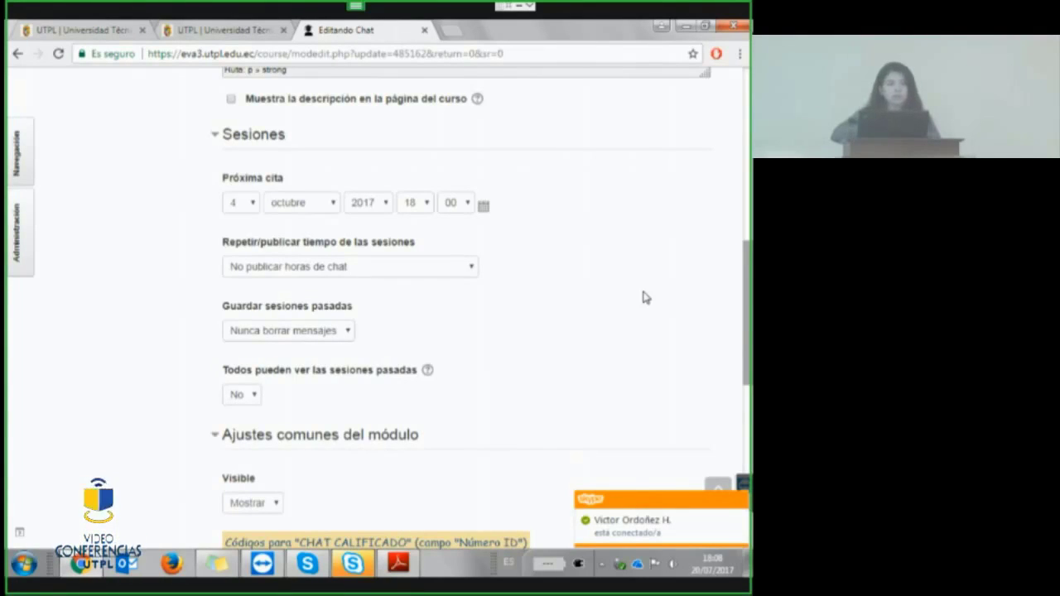
Dismiss the Skype notification and set the session publishing option to "Sin repeticiones, publicar sólo la hora especificada".
{"action": "left_click", "coordinate": [744, 500]}
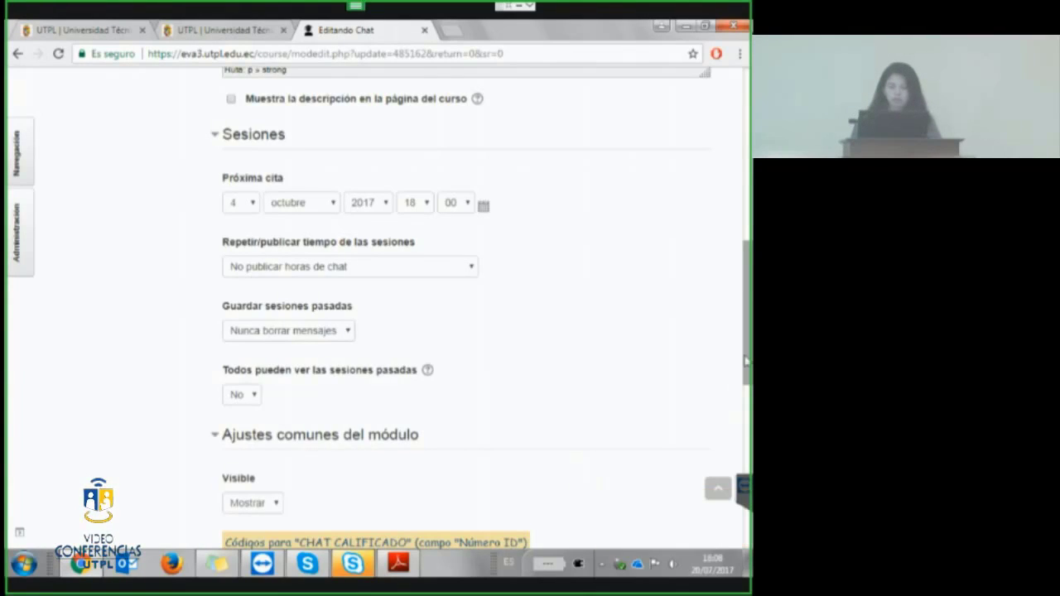
{"action": "scroll", "coordinate": [747, 373], "scroll_direction": "down", "scroll_amount": 1}
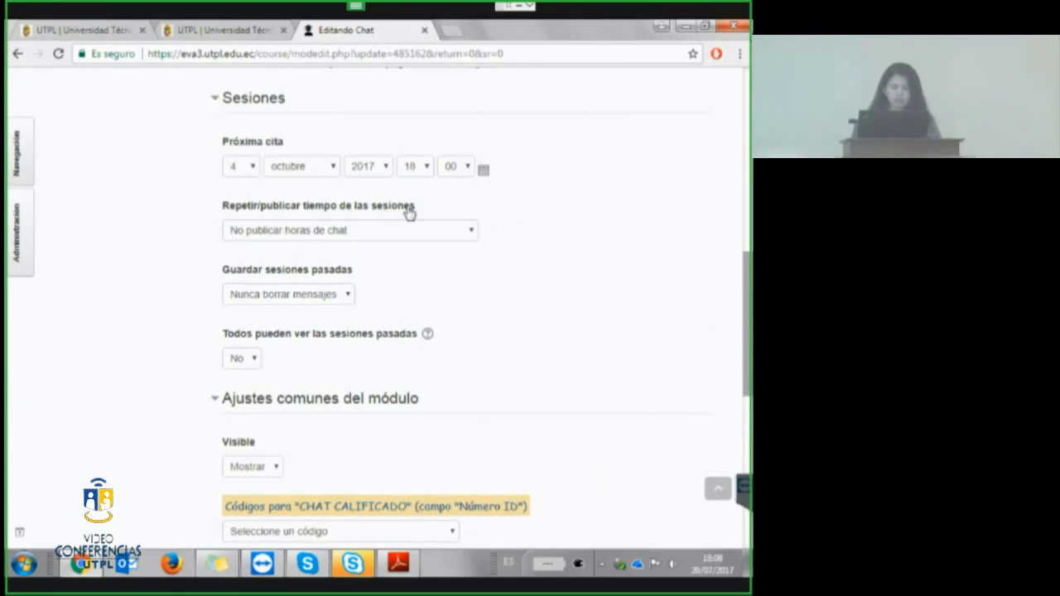
{"action": "left_click", "coordinate": [473, 232]}
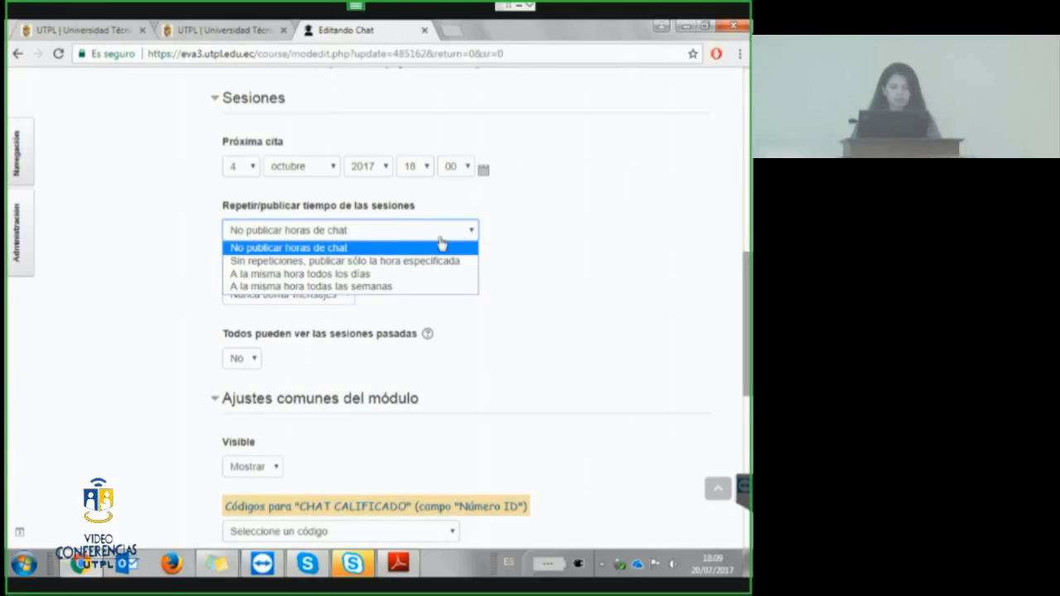
{"action": "left_click", "coordinate": [425, 260]}
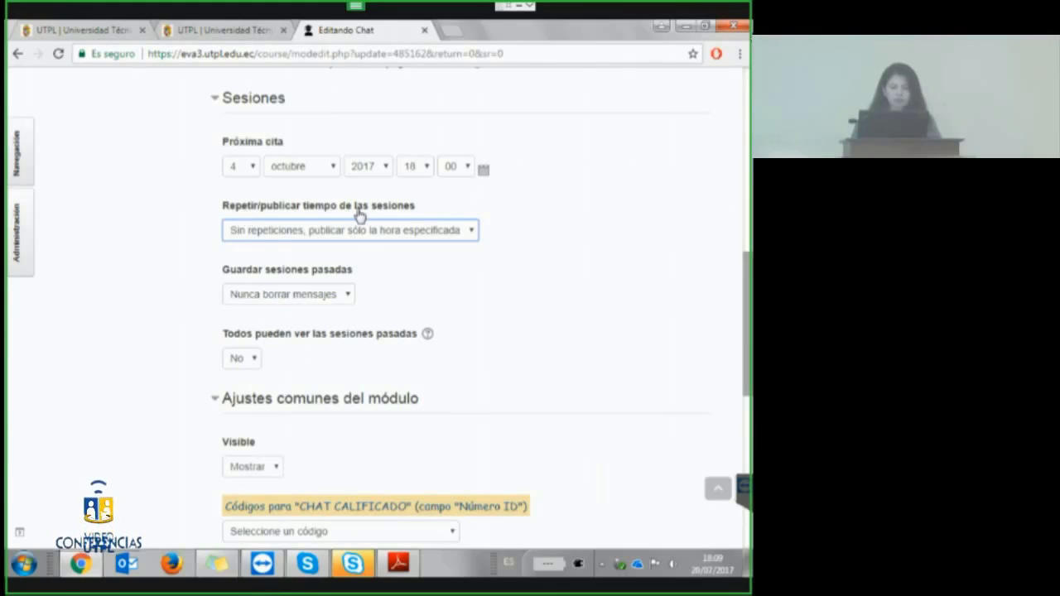
{"action": "left_click", "coordinate": [347, 236]}
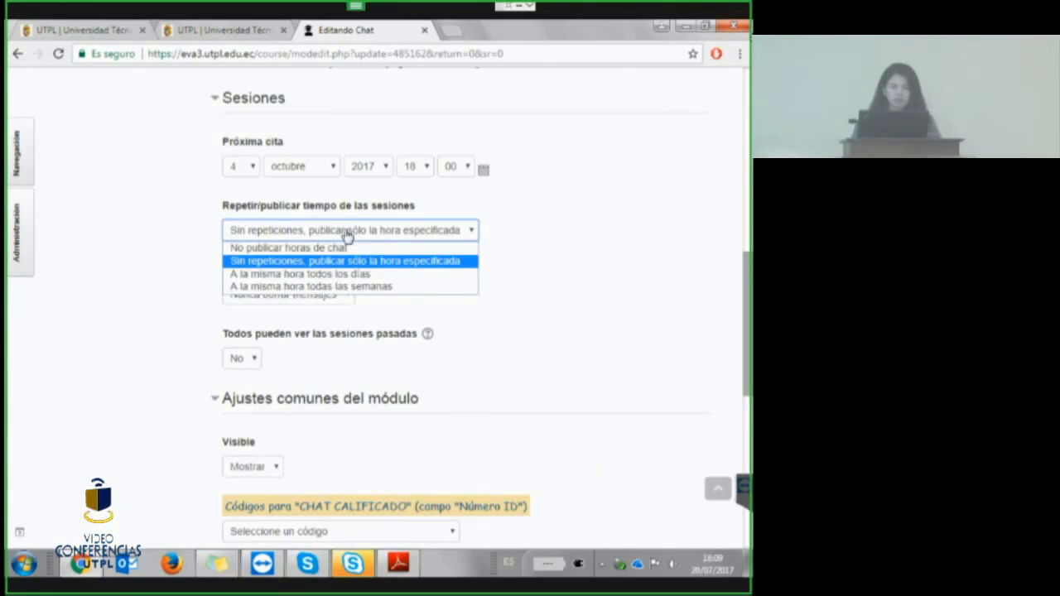
{"action": "left_click", "coordinate": [314, 263]}
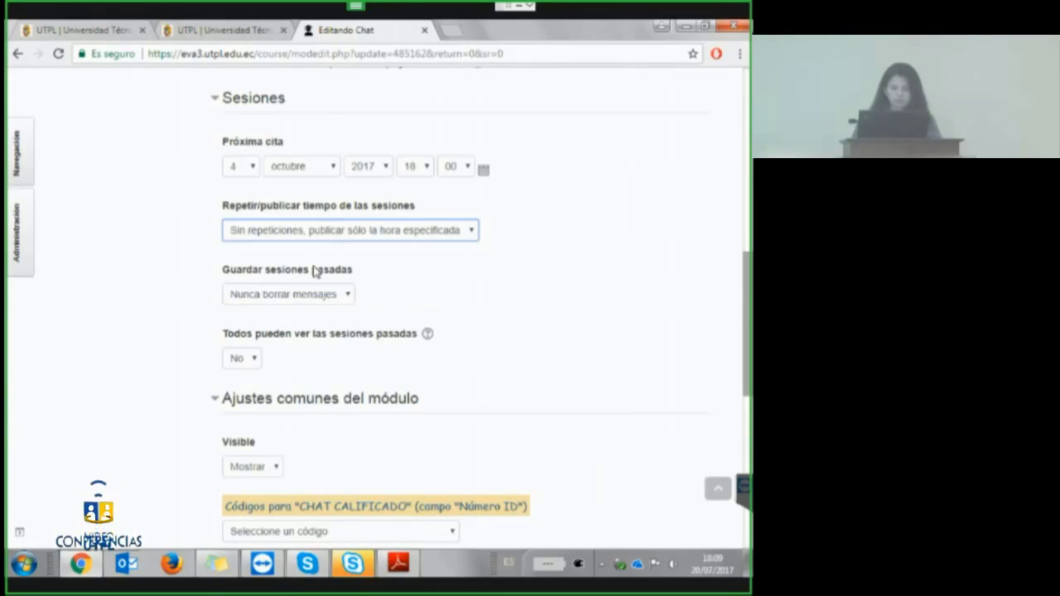
{"action": "left_click", "coordinate": [510, 267]}
Set "Todos pueden ver las sesiones pasadas" to Sí.
{"action": "scroll", "coordinate": [373, 258], "scroll_direction": "down", "scroll_amount": 2}
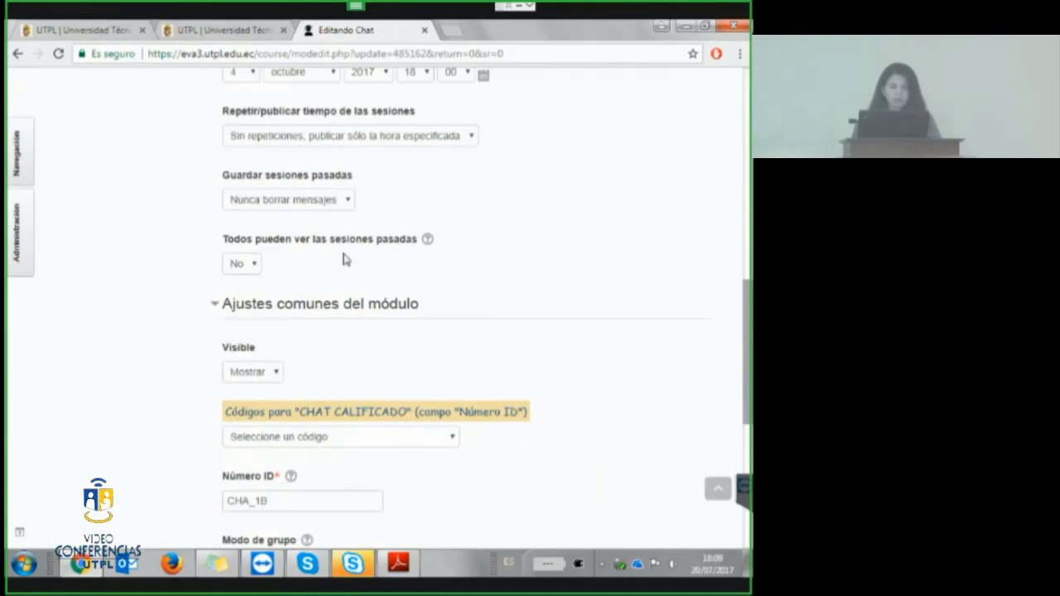
{"action": "left_click", "coordinate": [247, 265]}
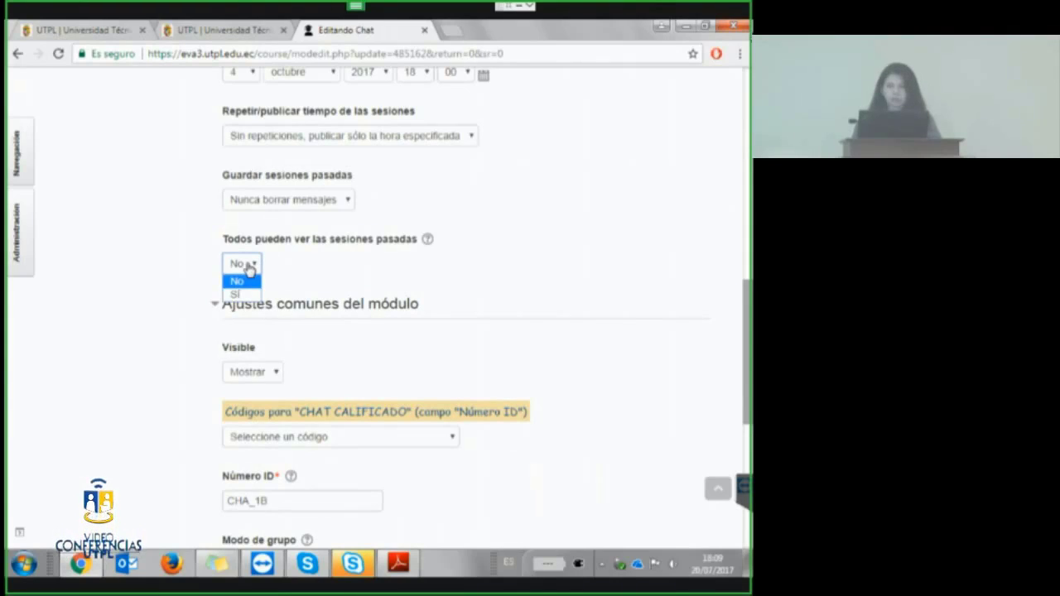
{"action": "left_click", "coordinate": [235, 294]}
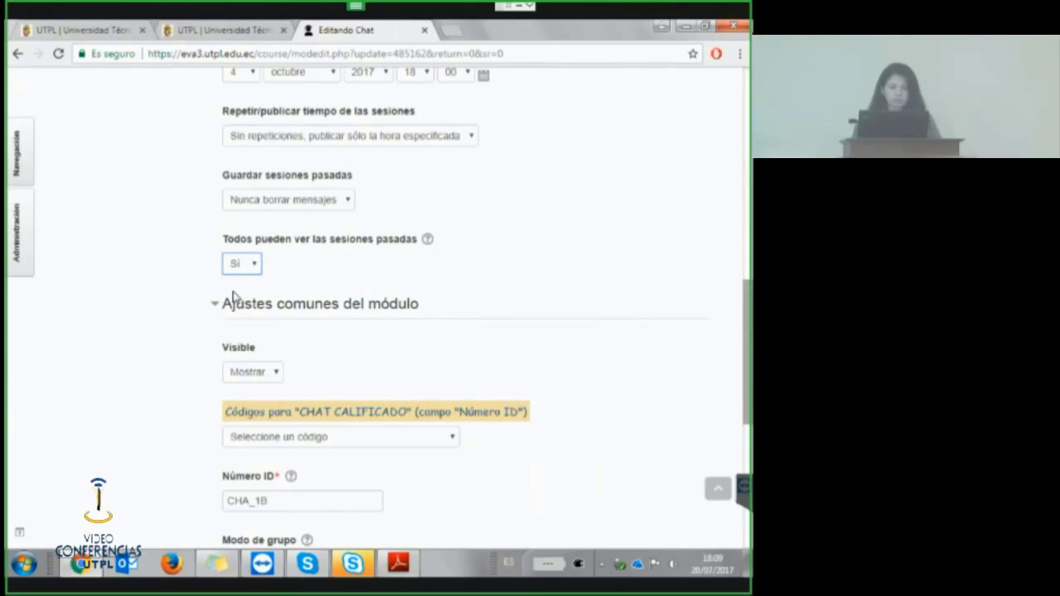
{"action": "left_click", "coordinate": [319, 284]}
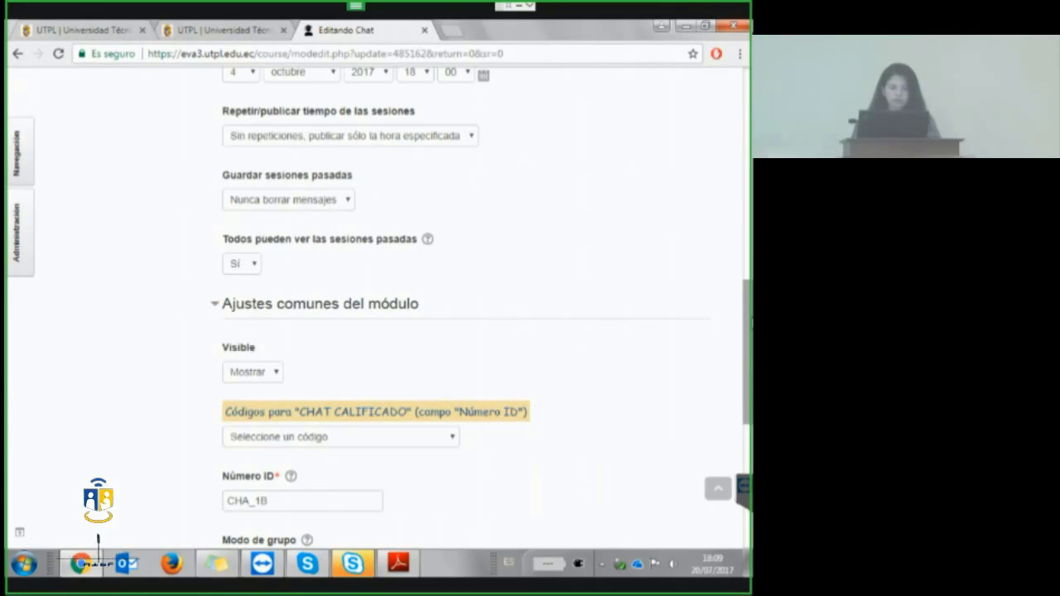
Assign the graded chat code "CHAT CALIFICADO - BIMESTRE 1 (CHA_1B)" in the common module settings.
{"action": "scroll", "coordinate": [463, 306], "scroll_direction": "down", "scroll_amount": 1}
{"action": "scroll", "coordinate": [351, 311], "scroll_direction": "down", "scroll_amount": 3}
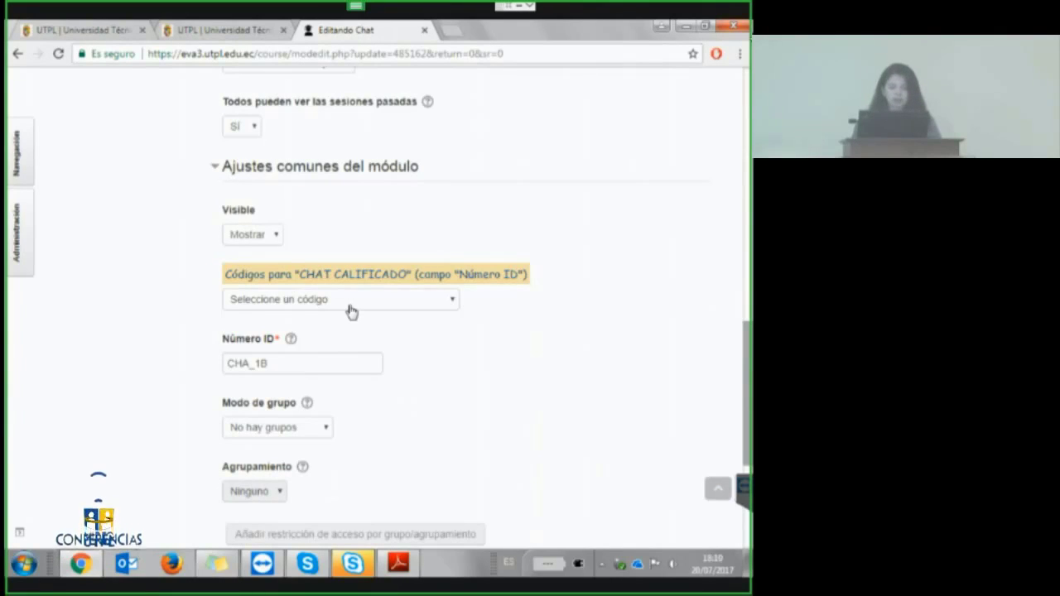
{"action": "double_click", "coordinate": [231, 362]}
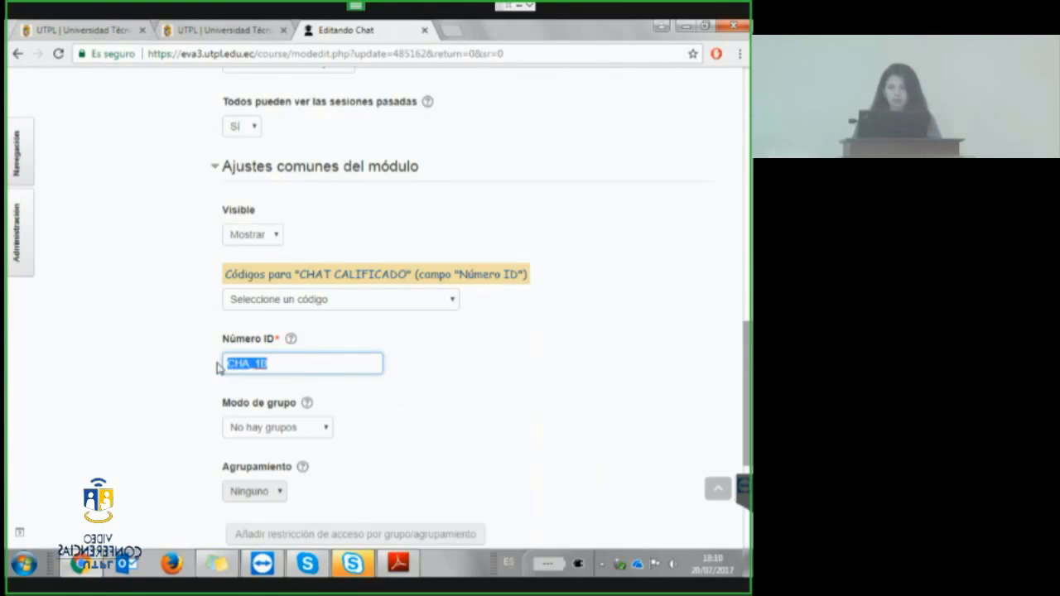
{"action": "left_click", "coordinate": [348, 365]}
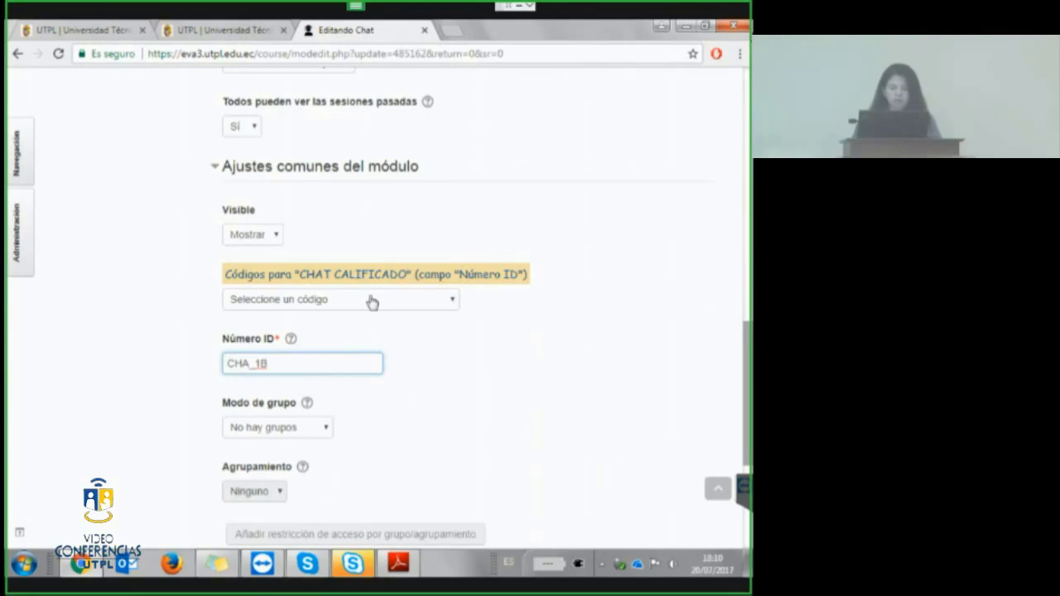
{"action": "left_click", "coordinate": [367, 305]}
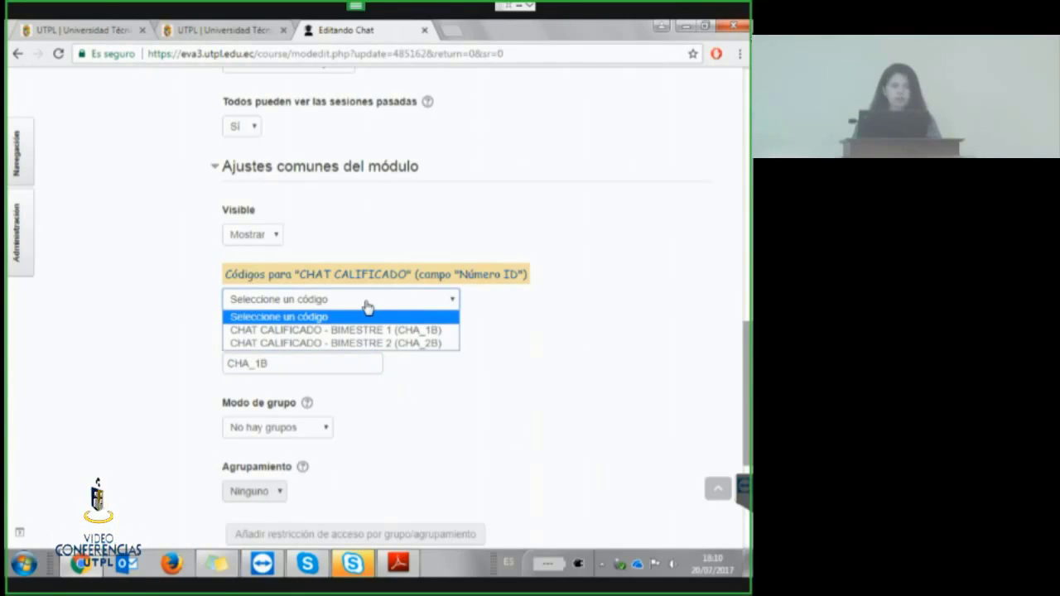
{"action": "left_click", "coordinate": [345, 331]}
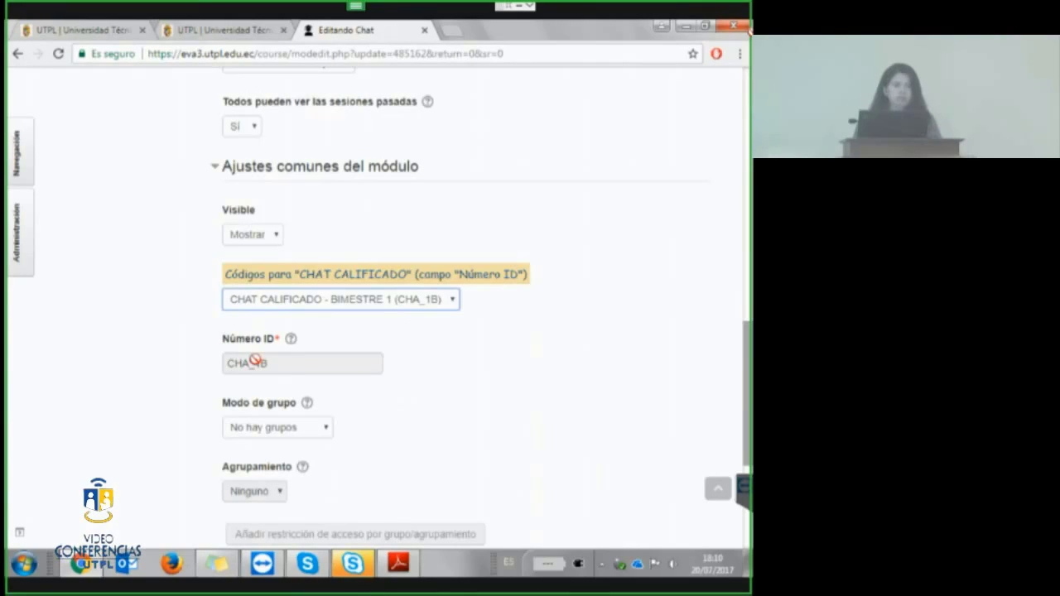
Switch the chat's visibility to Ocultar and return it to Mostrar.
{"action": "scroll", "coordinate": [749, 379], "scroll_direction": "down", "scroll_amount": 1}
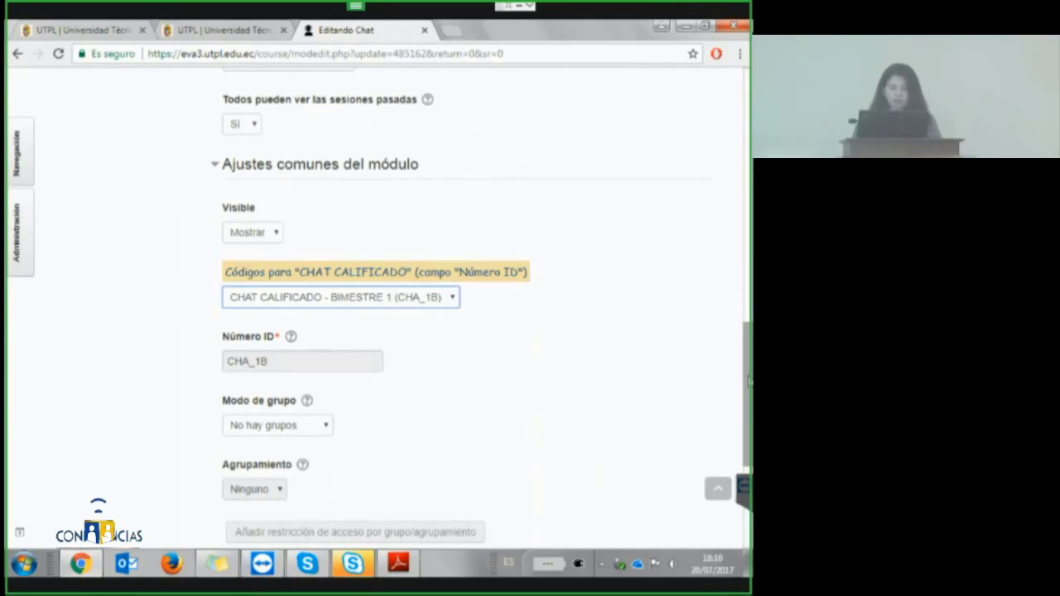
{"action": "left_click_drag", "start_coordinate": [748, 379], "coordinate": [749, 414]}
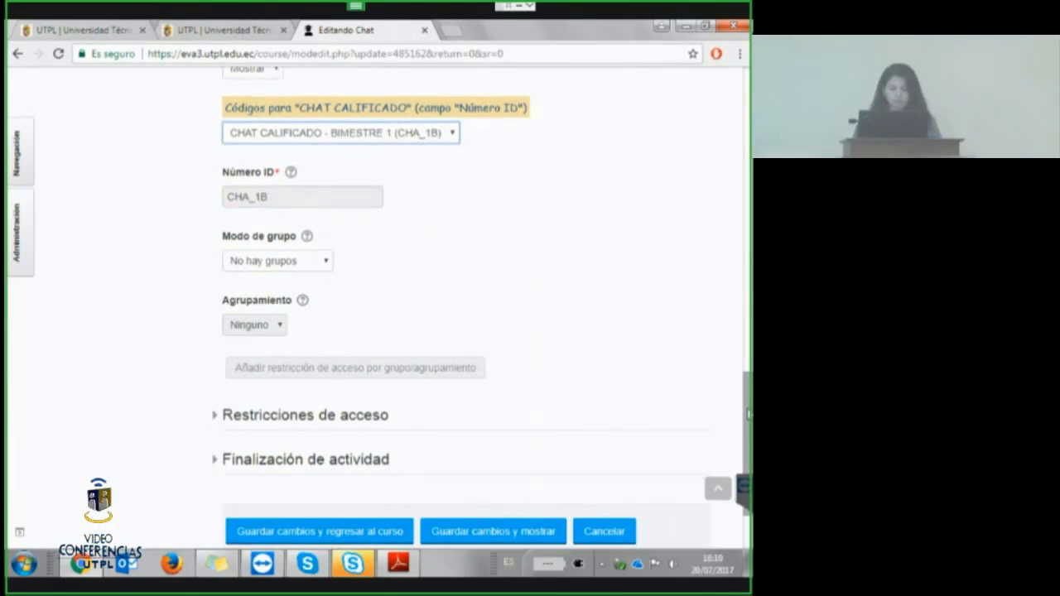
{"action": "scroll", "coordinate": [261, 140], "scroll_direction": "up", "scroll_amount": 1}
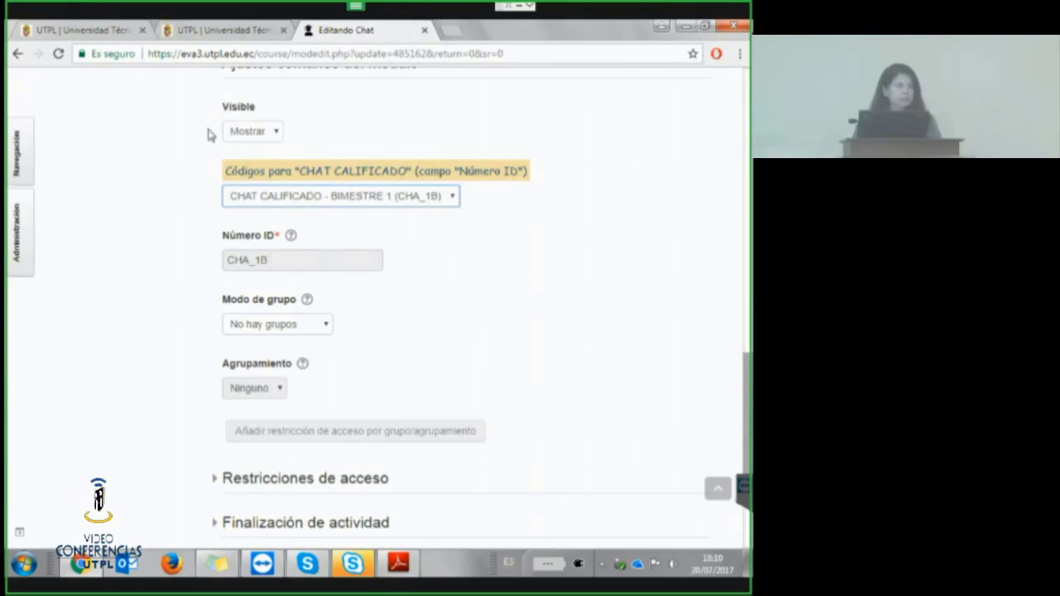
{"action": "left_click", "coordinate": [271, 133]}
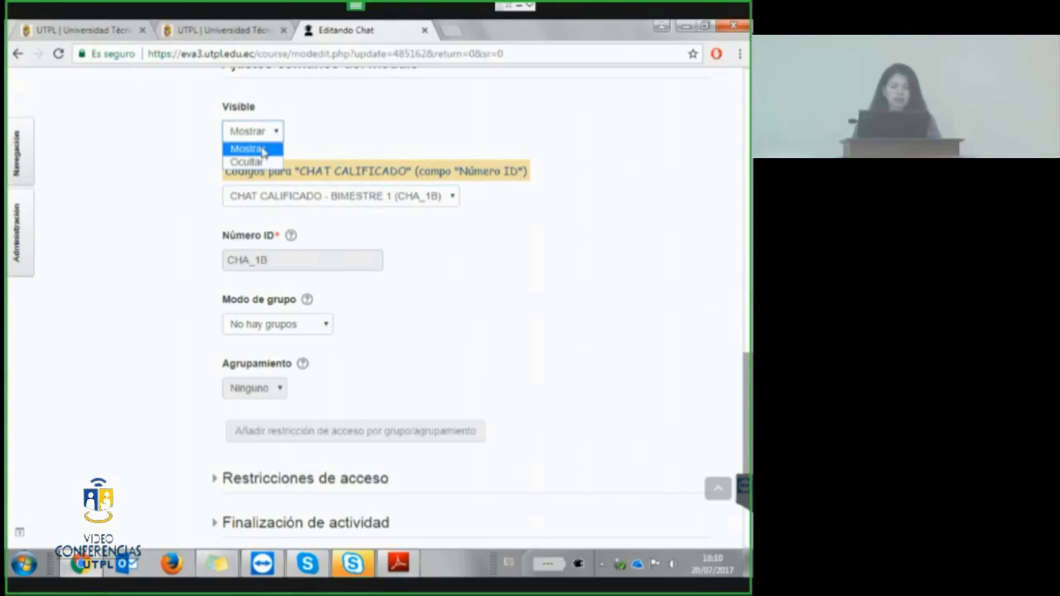
{"action": "left_click", "coordinate": [256, 162]}
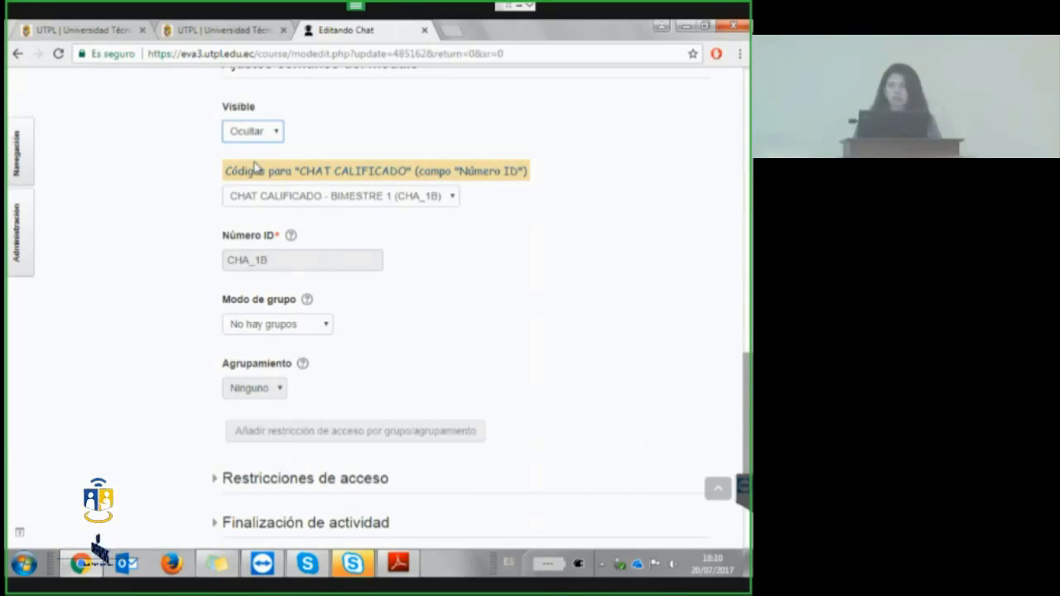
{"action": "left_click", "coordinate": [273, 133]}
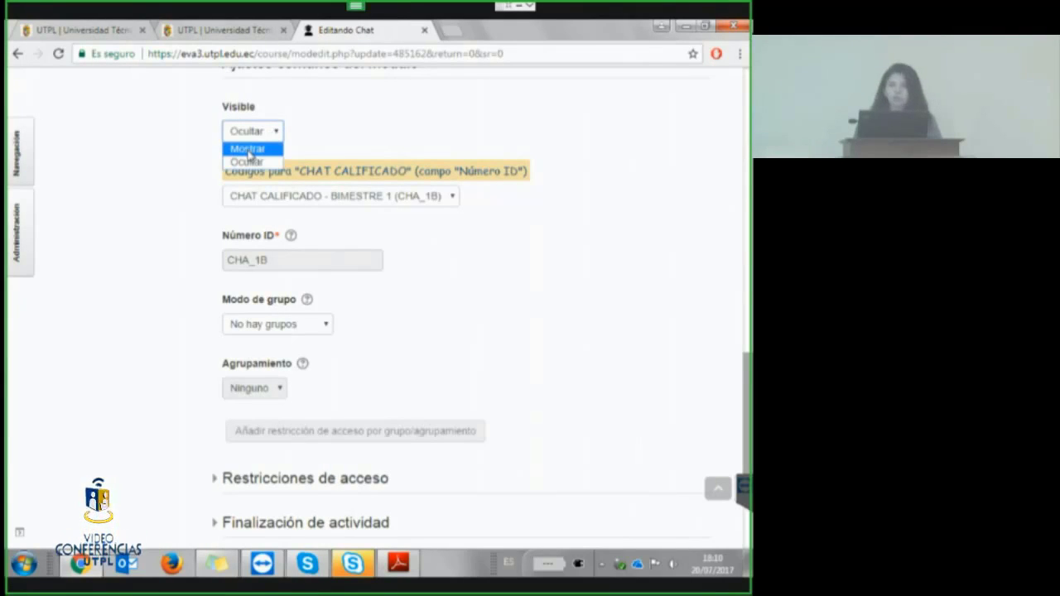
{"action": "left_click", "coordinate": [249, 149]}
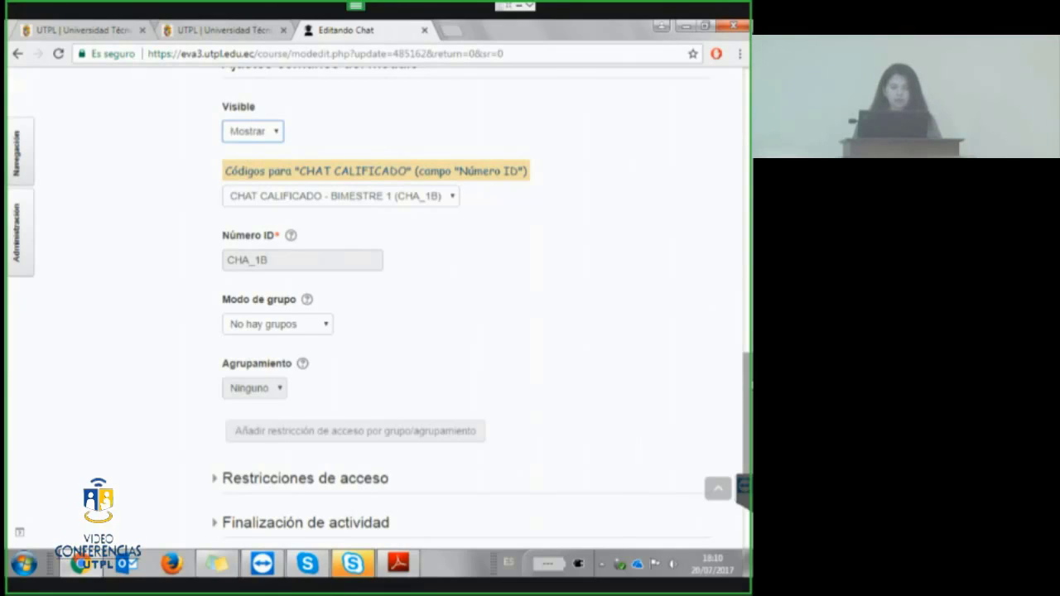
Set completion tracking to "Mostrar la actividad como completada cuando se cumplan las condiciones", require viewing the activity, and save and display the chat.
{"action": "scroll", "coordinate": [480, 302], "scroll_direction": "down", "scroll_amount": 1}
{"action": "scroll", "coordinate": [481, 303], "scroll_direction": "down", "scroll_amount": 1}
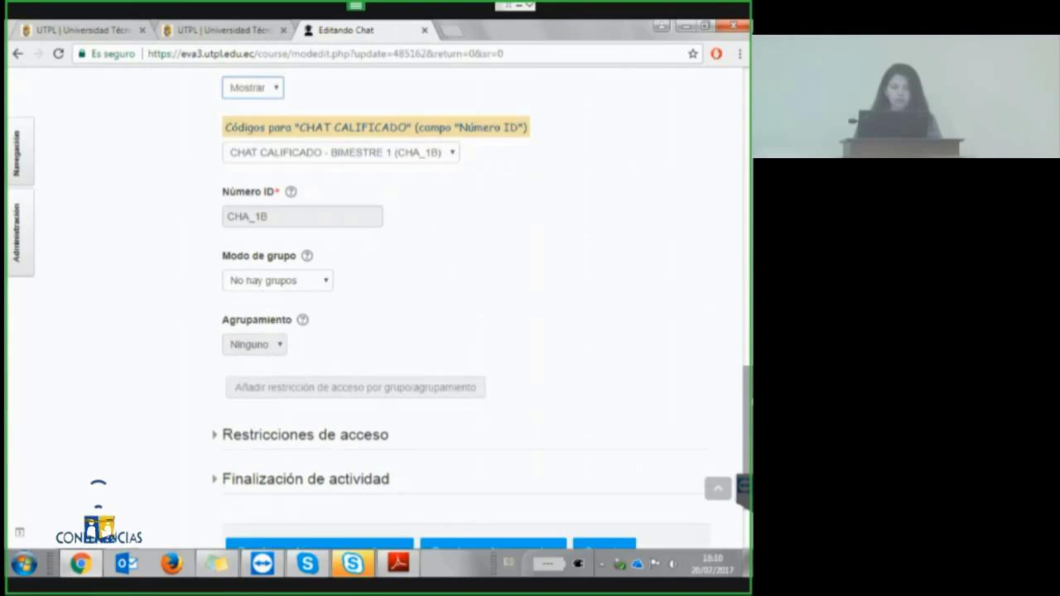
{"action": "scroll", "coordinate": [481, 302], "scroll_direction": "down", "scroll_amount": 1}
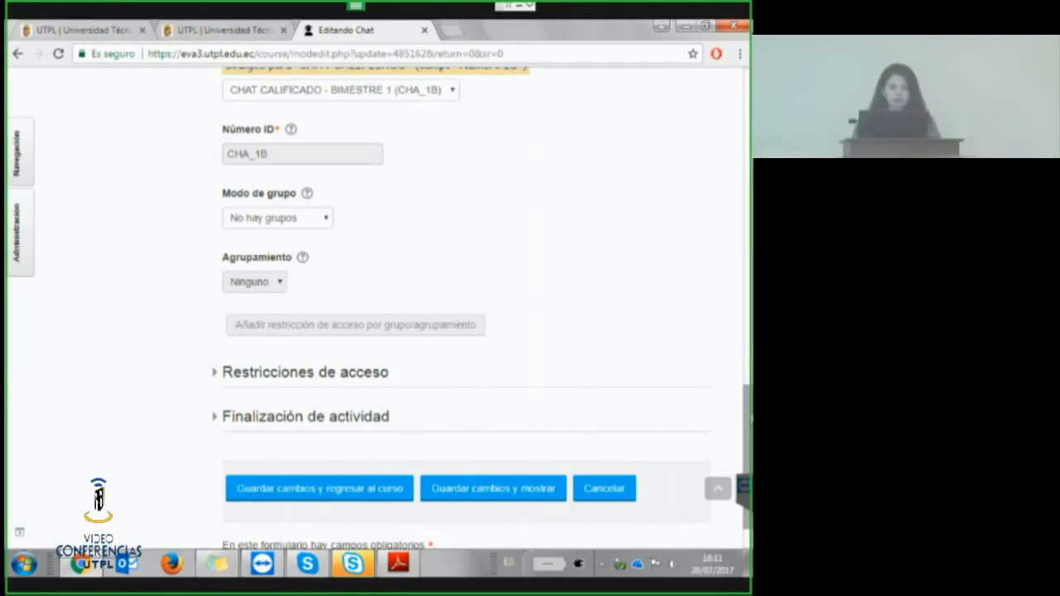
{"action": "left_click", "coordinate": [217, 421]}
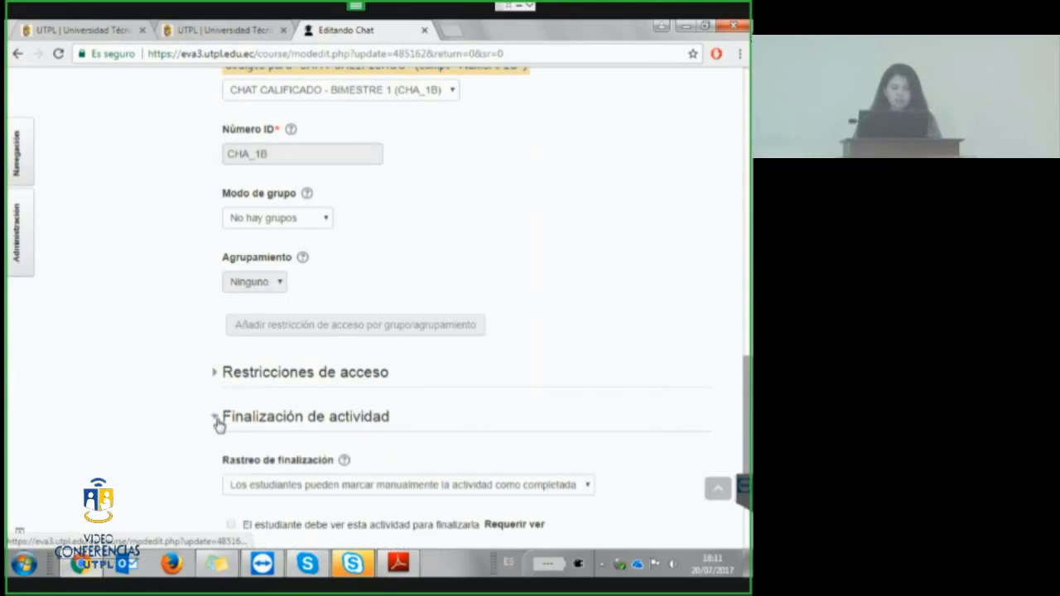
{"action": "scroll", "coordinate": [725, 373], "scroll_direction": "down", "scroll_amount": 3}
{"action": "left_click", "coordinate": [580, 259]}
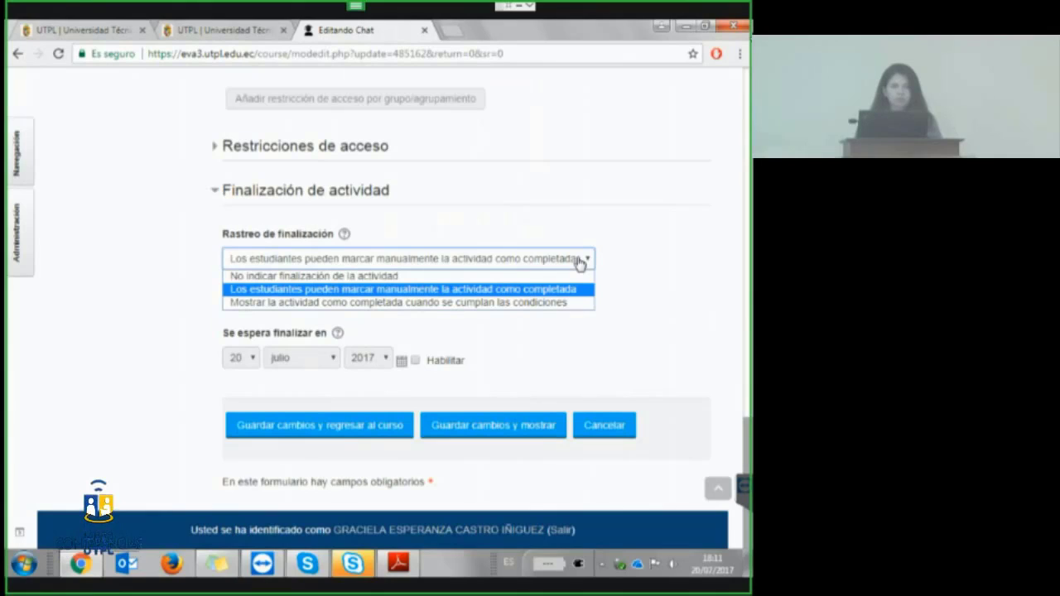
{"action": "left_click", "coordinate": [484, 302]}
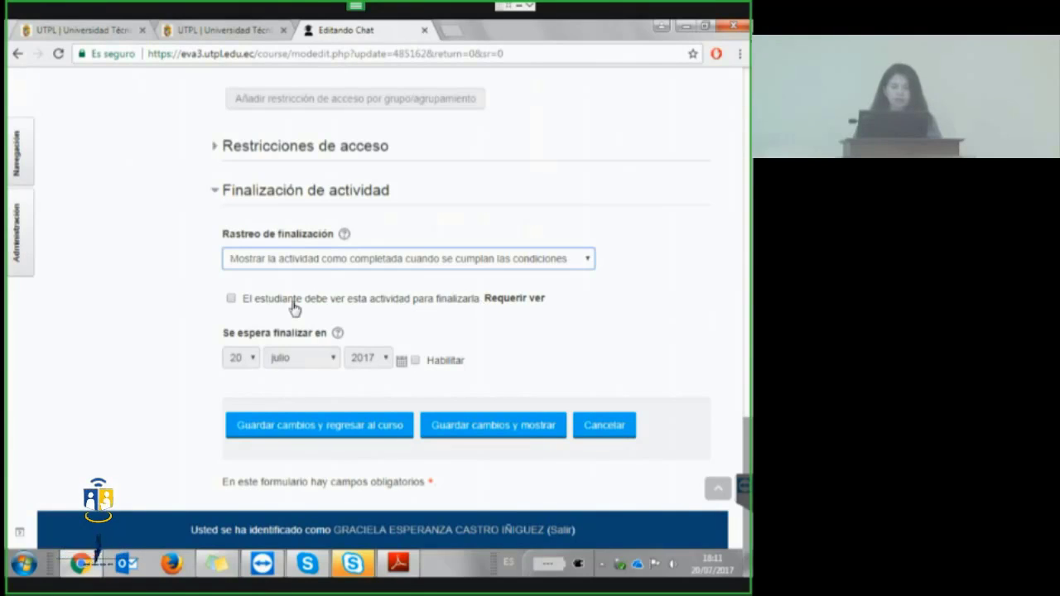
{"action": "left_click", "coordinate": [231, 299]}
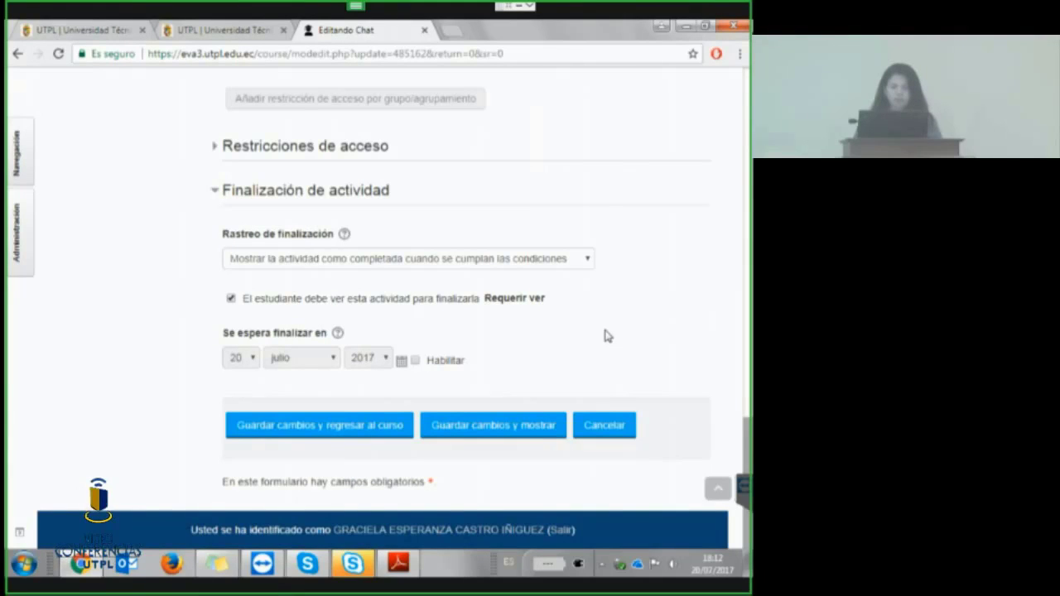
{"action": "left_click", "coordinate": [495, 426]}
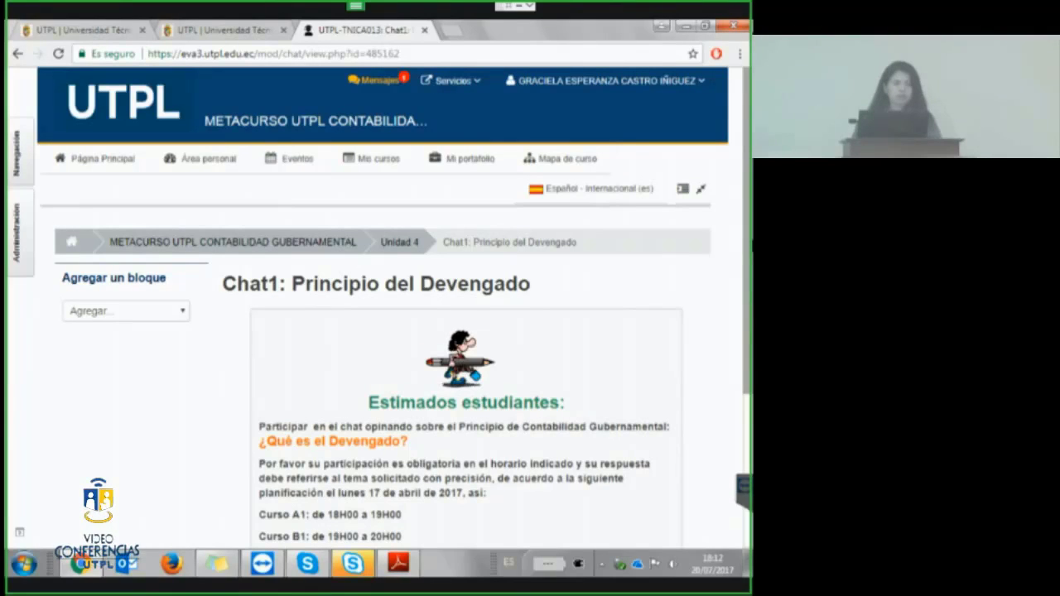
{"action": "scroll", "coordinate": [381, 315], "scroll_direction": "down", "scroll_amount": 1}
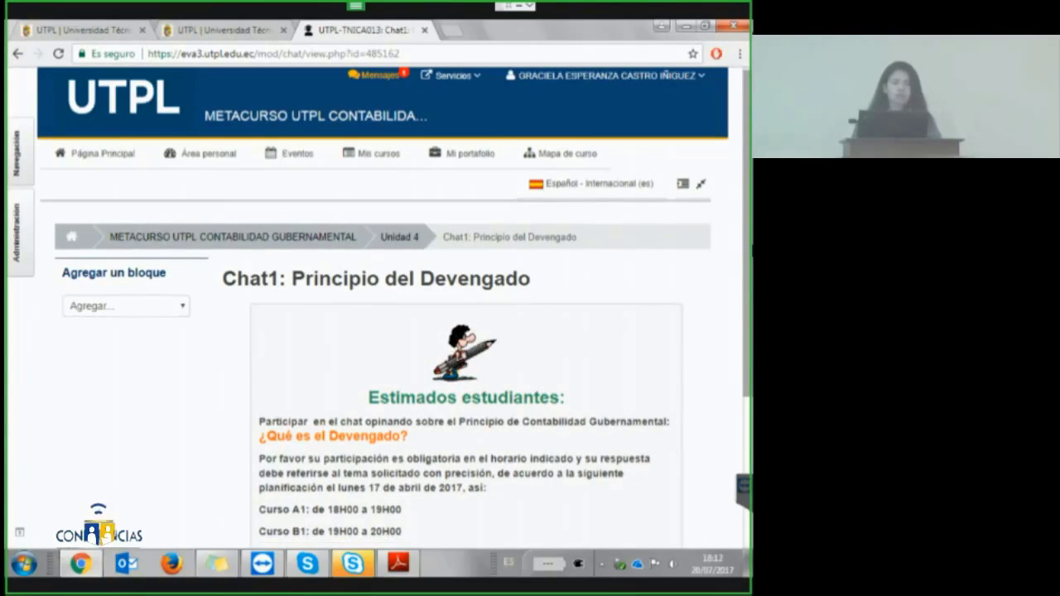
Review the saved "Chat1: Principio del Devengado" page, examining its instructions, course schedules, next session and room entry link.
{"action": "scroll", "coordinate": [395, 308], "scroll_direction": "down", "scroll_amount": 1}
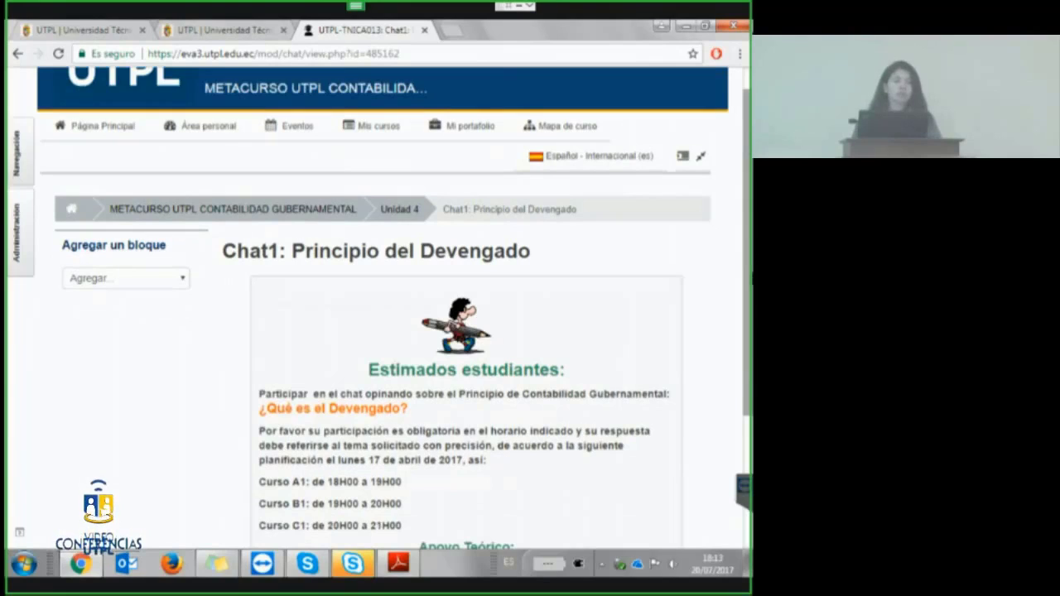
{"action": "scroll", "coordinate": [394, 308], "scroll_direction": "down", "scroll_amount": 1}
{"action": "scroll", "coordinate": [395, 308], "scroll_direction": "down", "scroll_amount": 1}
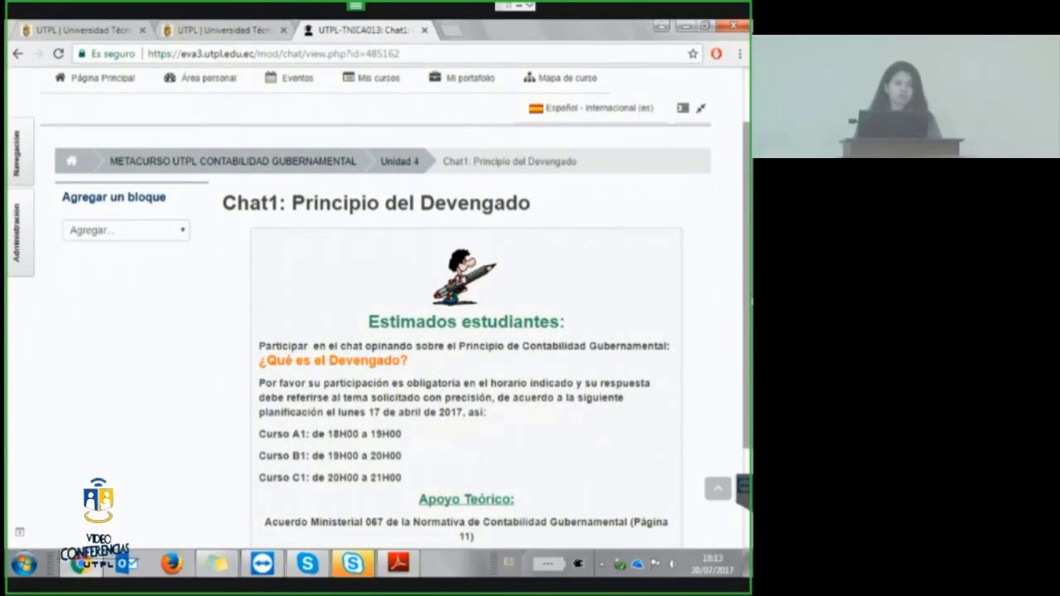
{"action": "scroll", "coordinate": [395, 308], "scroll_direction": "down", "scroll_amount": 2}
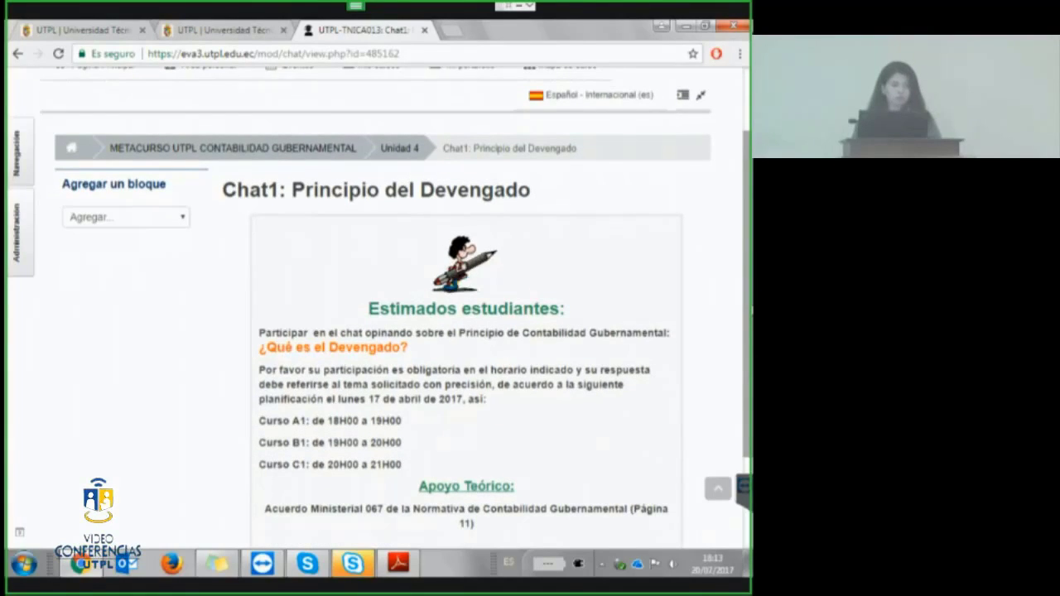
{"action": "scroll", "coordinate": [395, 308], "scroll_direction": "down", "scroll_amount": 2}
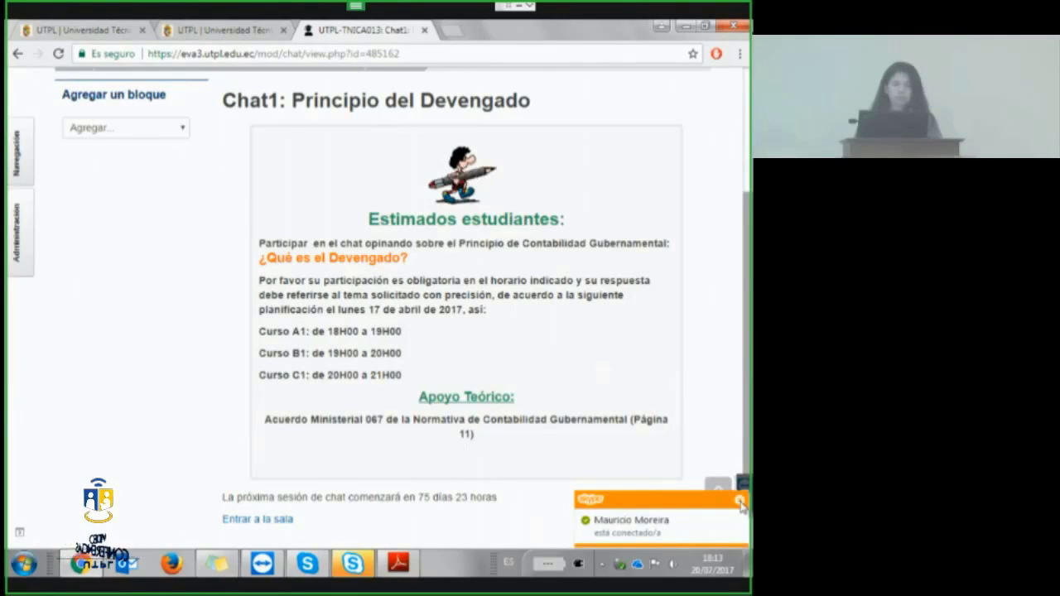
{"action": "left_click", "coordinate": [741, 505]}
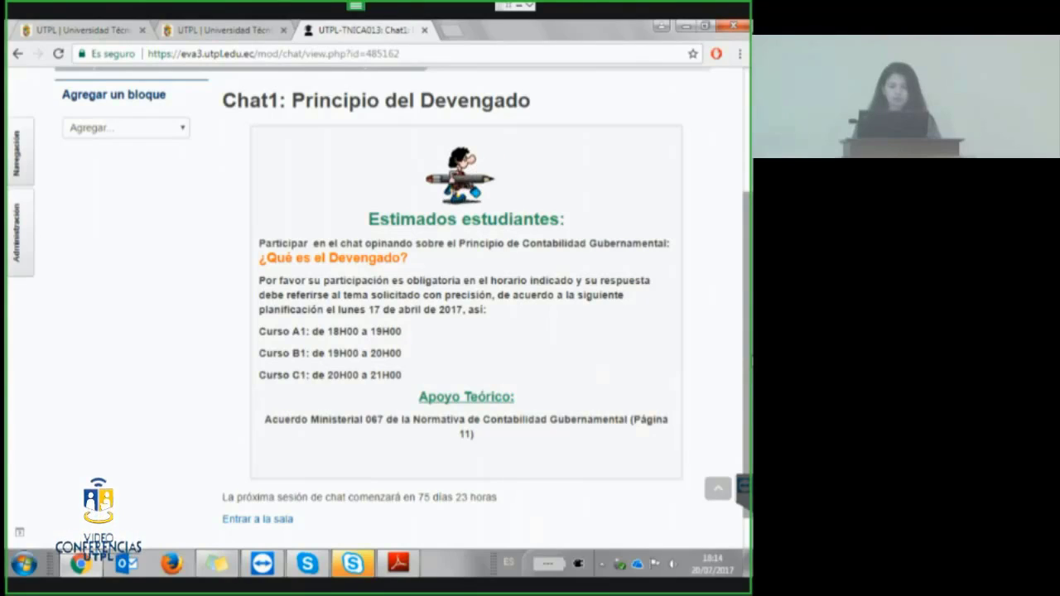
{"action": "scroll", "coordinate": [466, 298], "scroll_direction": "down", "scroll_amount": 1}
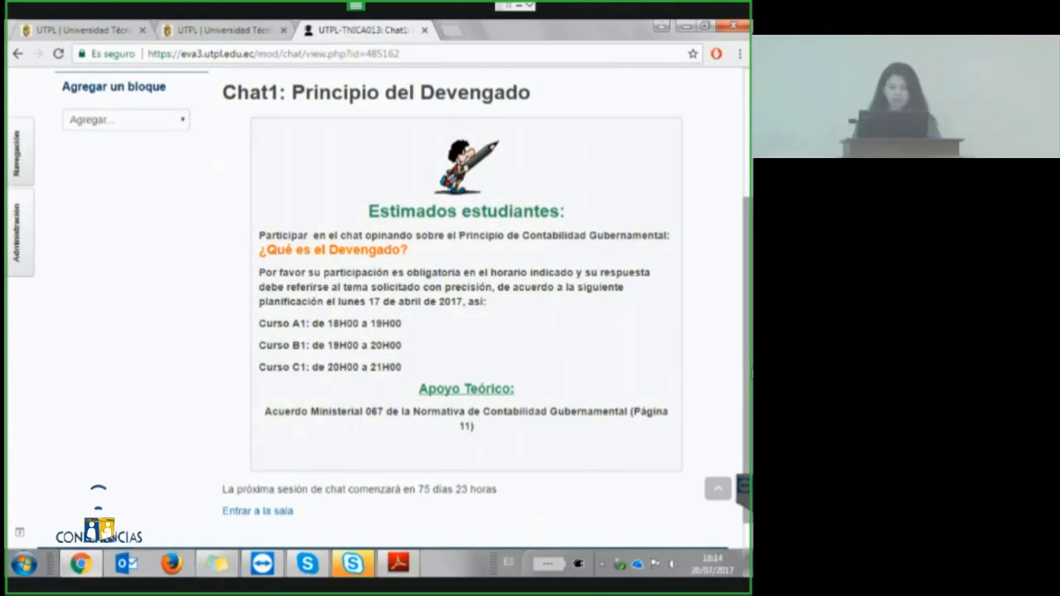
{"action": "scroll", "coordinate": [466, 299], "scroll_direction": "down", "scroll_amount": 1}
{"action": "scroll", "coordinate": [466, 298], "scroll_direction": "down", "scroll_amount": 1}
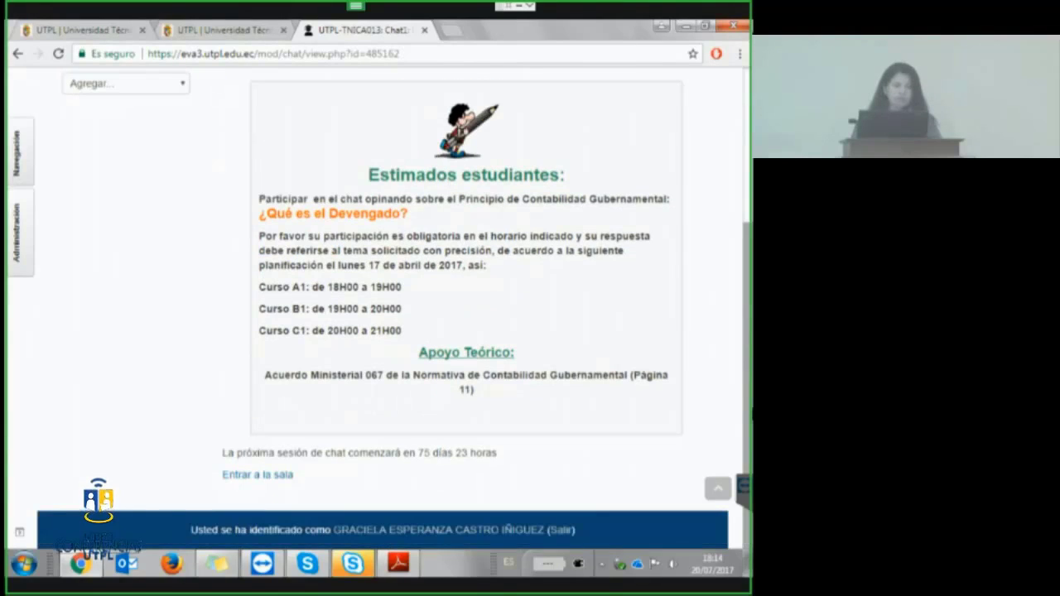
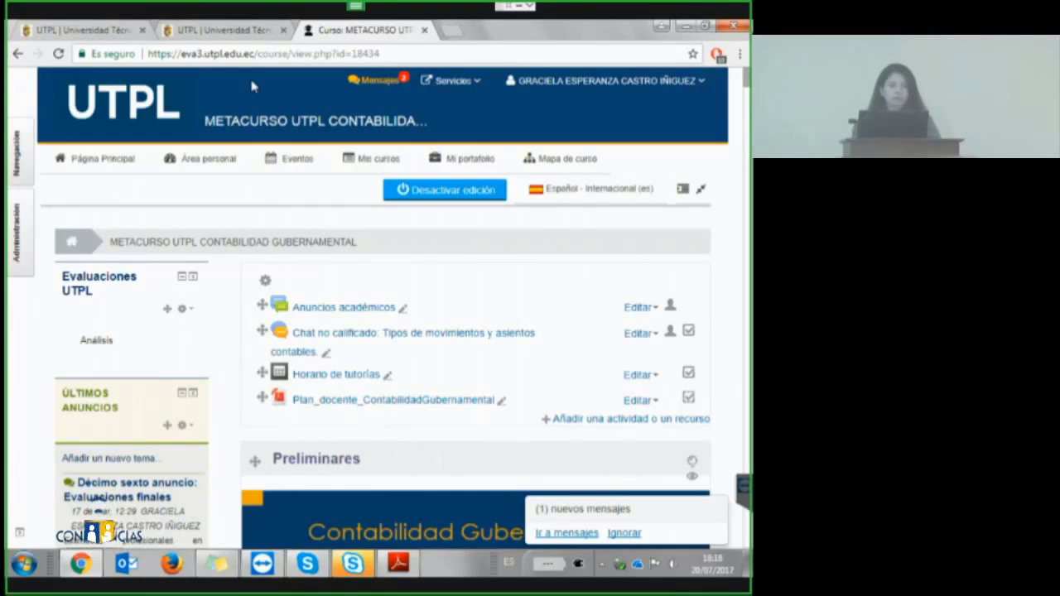
Open the settings of the first-bimester forum "Foro 1 calificado" about the Organización del Presupuesto General del Estado in Unidad 1.
{"action": "scroll", "coordinate": [619, 369], "scroll_direction": "down", "scroll_amount": 10}
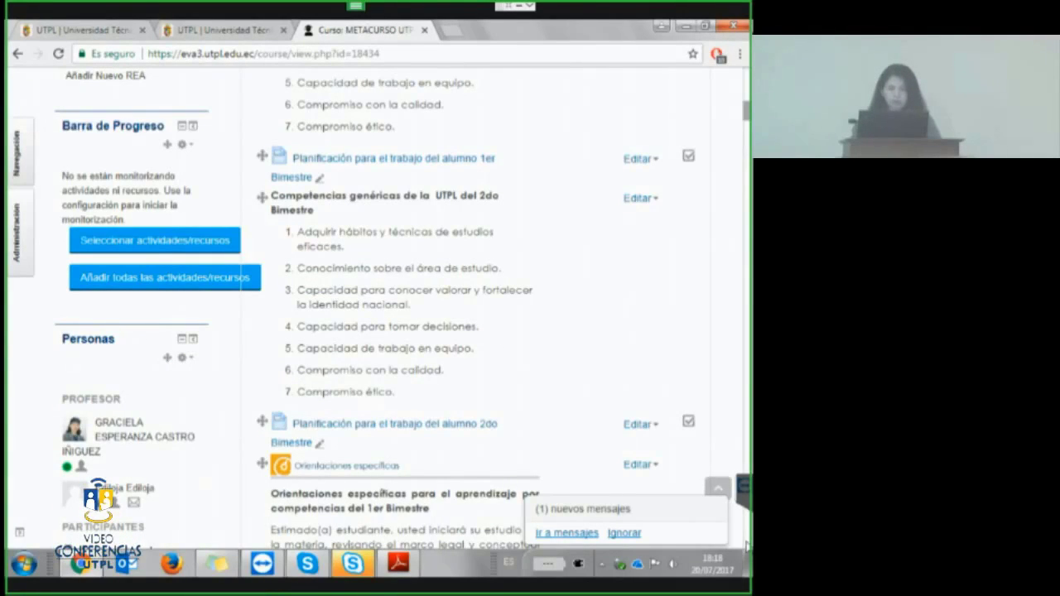
{"action": "key", "text": "Page_Down"}
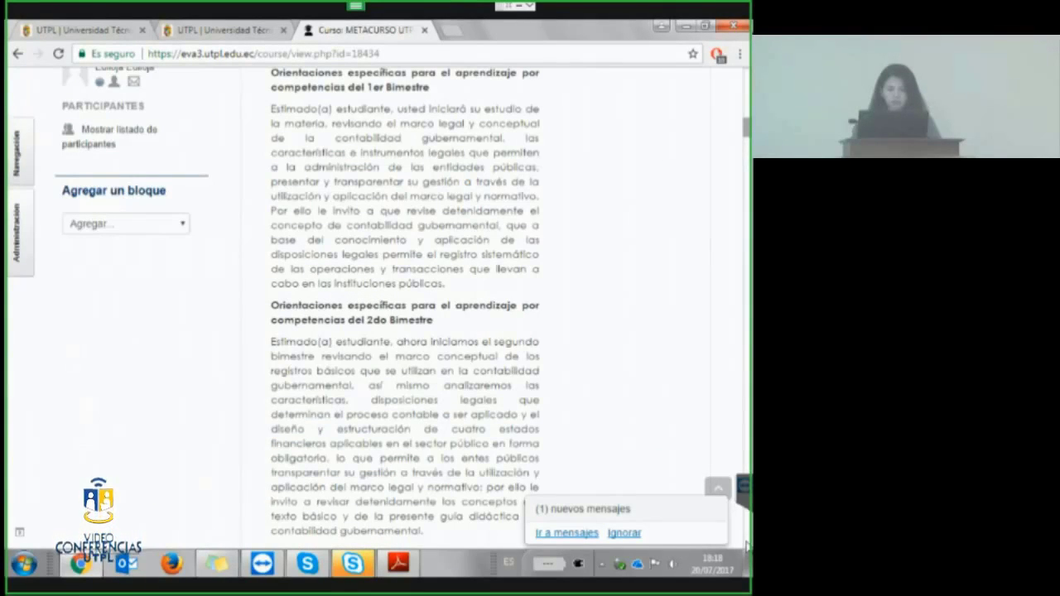
{"action": "key", "text": "Page_Down"}
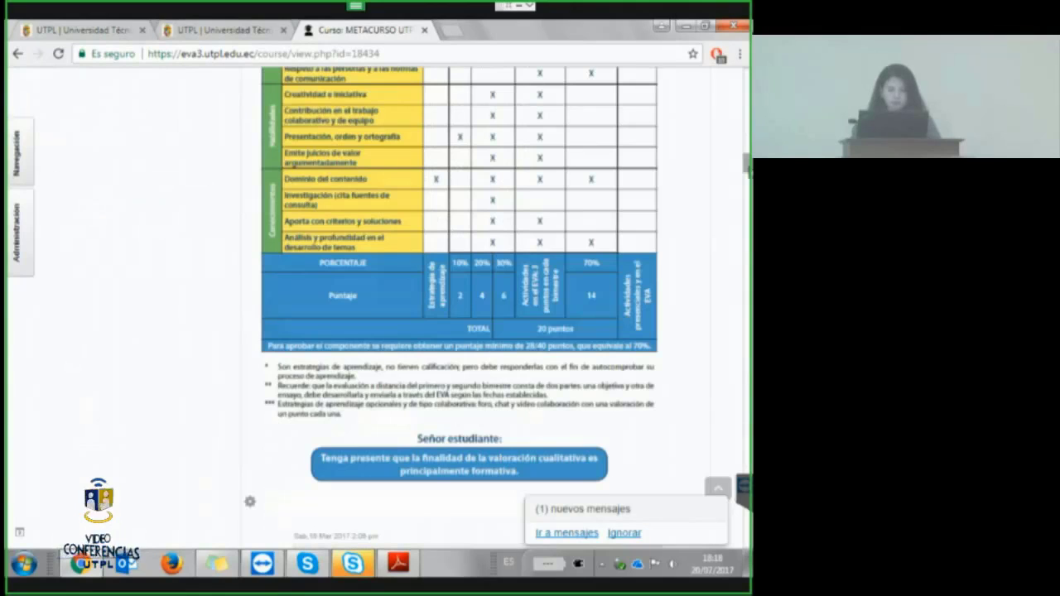
{"action": "scroll", "coordinate": [455, 332], "scroll_direction": "down", "scroll_amount": 10}
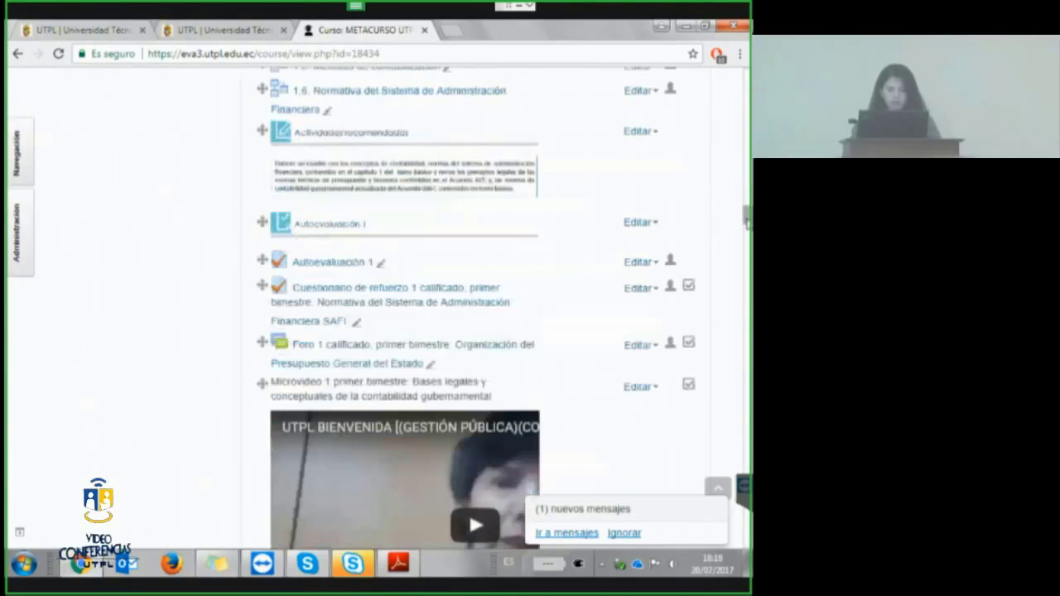
{"action": "left_click", "coordinate": [640, 346]}
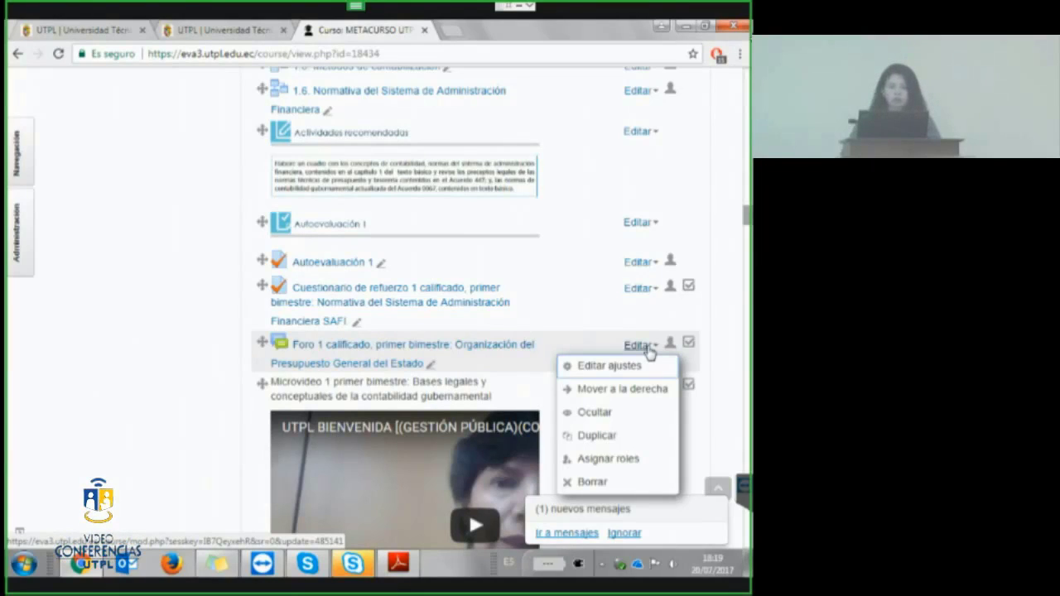
{"action": "left_click", "coordinate": [623, 366]}
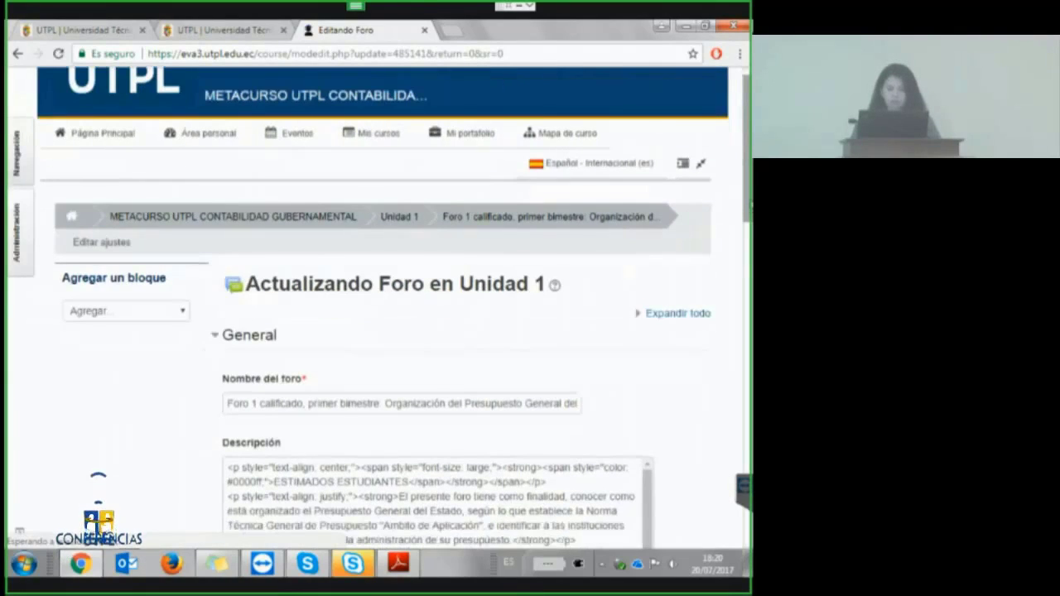
Rename the forum as "Foro1: Organización del Presupuesto General del Estado".
{"action": "scroll", "coordinate": [381, 331], "scroll_direction": "down", "scroll_amount": 2}
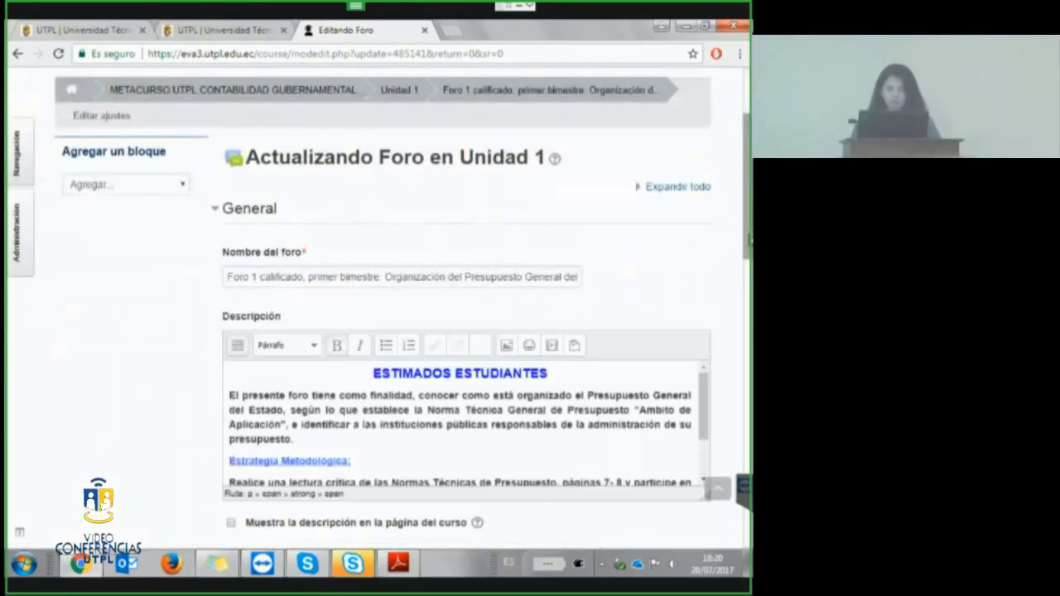
{"action": "scroll", "coordinate": [601, 286], "scroll_direction": "down", "scroll_amount": 1}
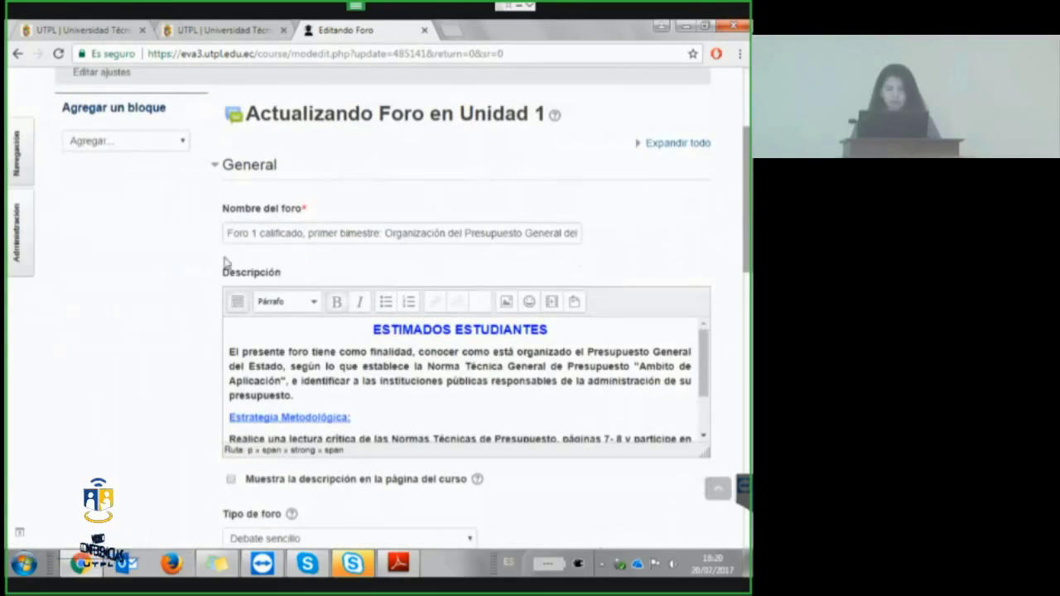
{"action": "left_click", "coordinate": [251, 234]}
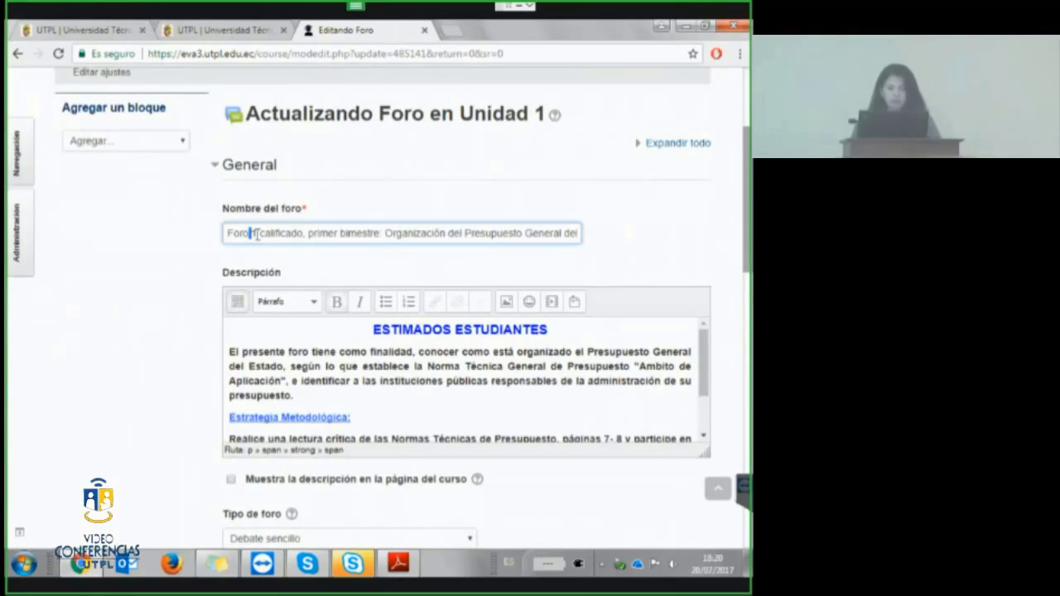
{"action": "key", "text": "Delete"}
{"action": "key", "text": "Delete"}
{"action": "key", "text": "Delete"}
{"action": "key", "text": "Delete"}
{"action": "key", "text": "Delete"}
{"action": "key", "text": "Delete"}
{"action": "key", "text": "Delete"}
{"action": "key", "text": "Delete"}
{"action": "key", "text": "Delete"}
{"action": "key", "text": "Delete"}
{"action": "key", "text": "Delete"}
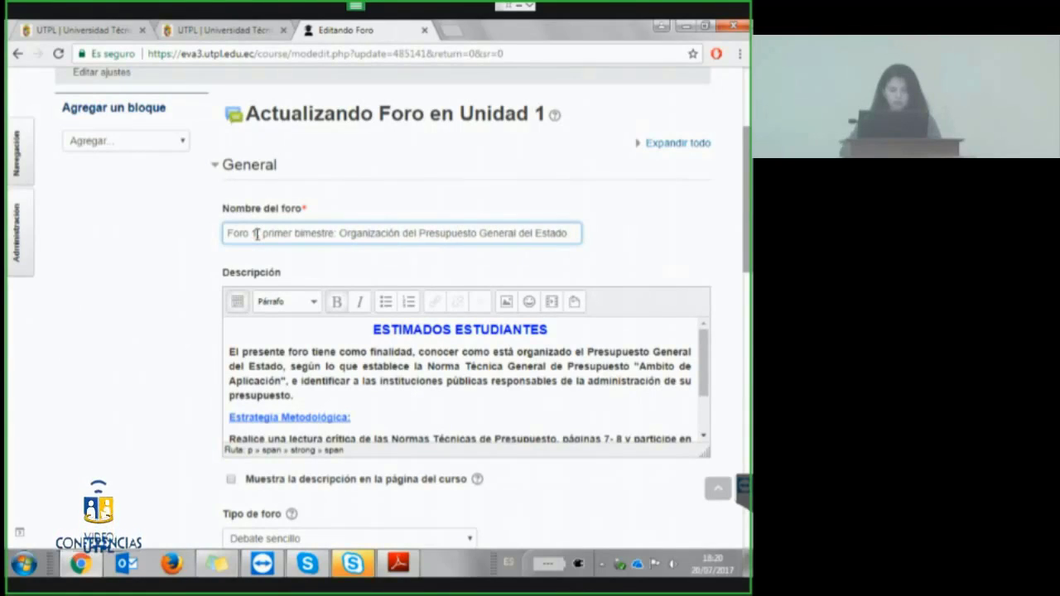
{"action": "key", "text": "Delete"}
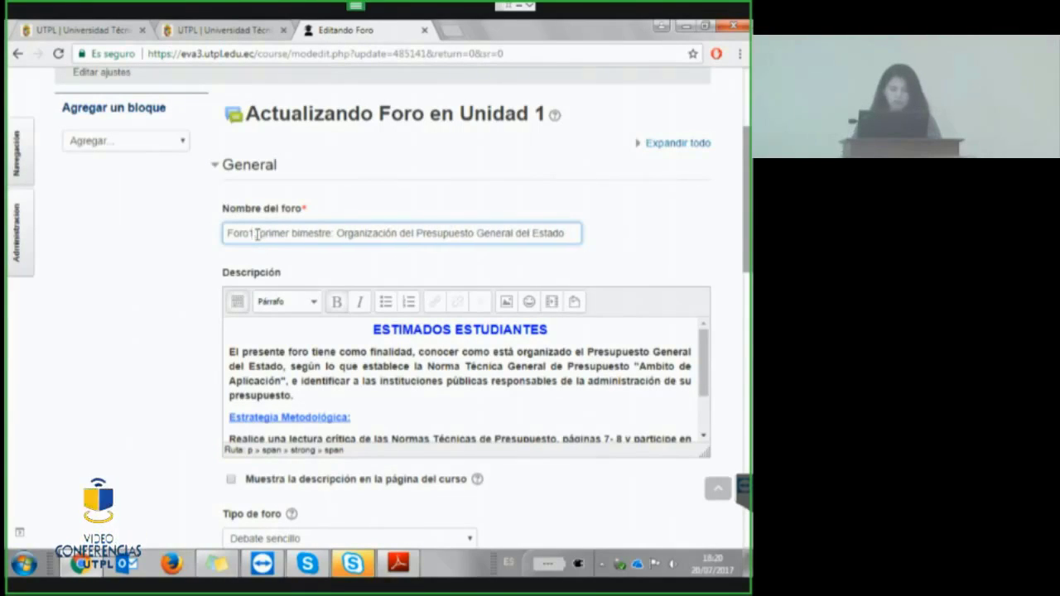
{"action": "key", "text": "Right"}
{"action": "key", "text": "Delete"}
{"action": "key", "text": "Delete"}
{"action": "key", "text": "Delete"}
{"action": "key", "text": "Delete"}
{"action": "key", "text": "Delete"}
{"action": "key", "text": "Delete"}
{"action": "key", "text": "Delete"}
{"action": "key", "text": "Delete"}
{"action": "key", "text": "Delete"}
{"action": "key", "text": "Delete"}
{"action": "key", "text": "Delete"}
{"action": "key", "text": "Delete"}
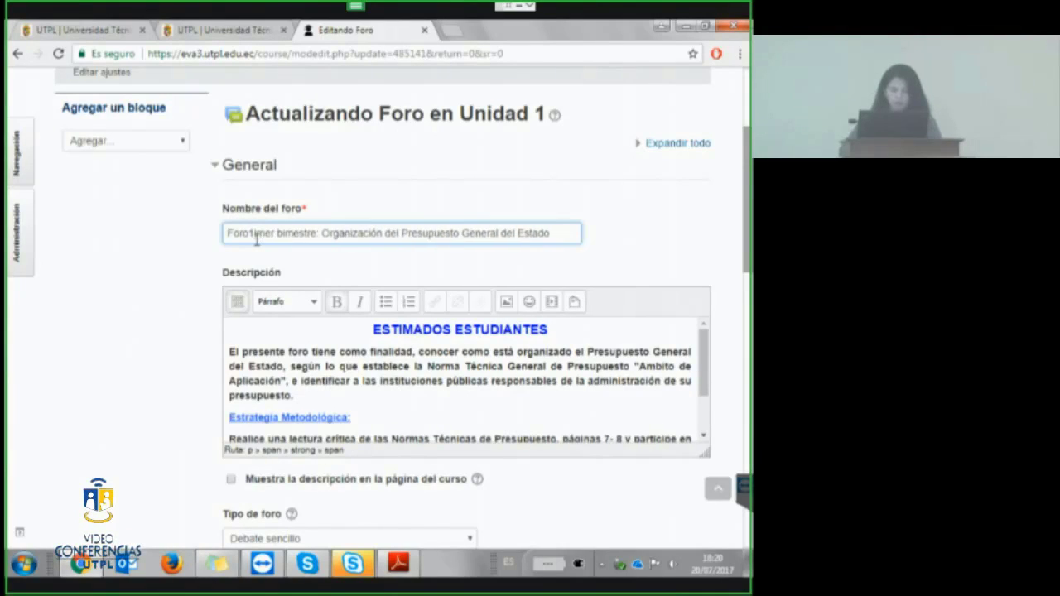
{"action": "key", "text": "Delete"}
{"action": "key", "text": "Delete"}
{"action": "key", "text": "Delete"}
{"action": "key", "text": "Delete"}
{"action": "key", "text": "Delete"}
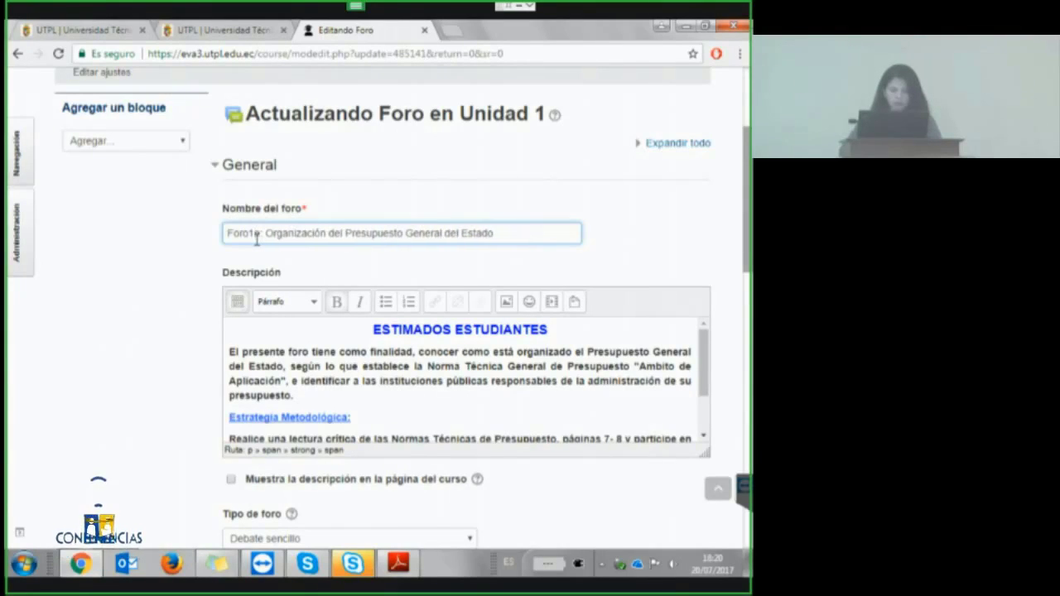
{"action": "type", "text": ":"}
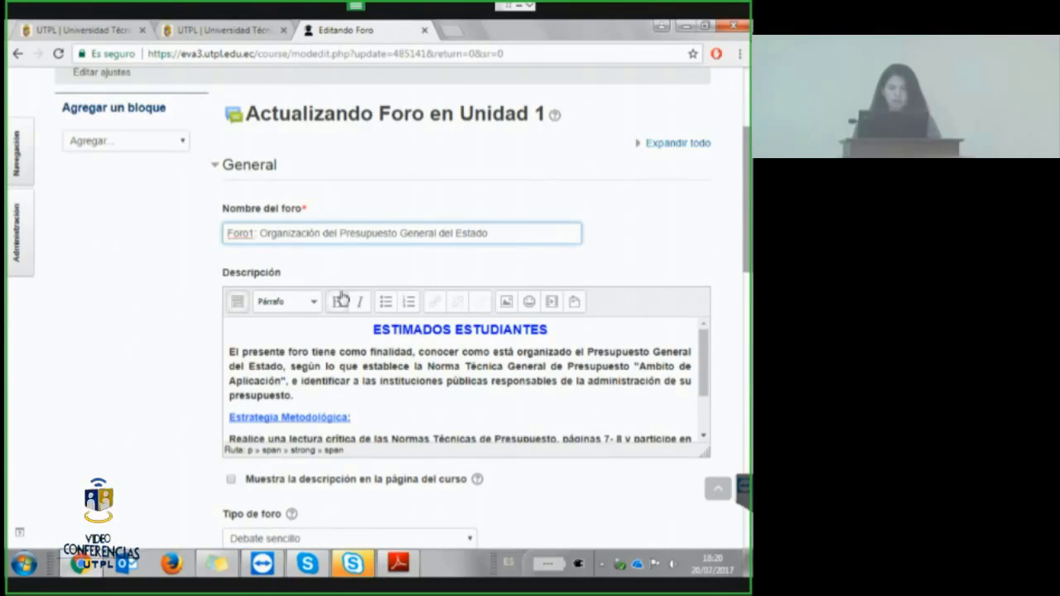
{"action": "left_click", "coordinate": [510, 236]}
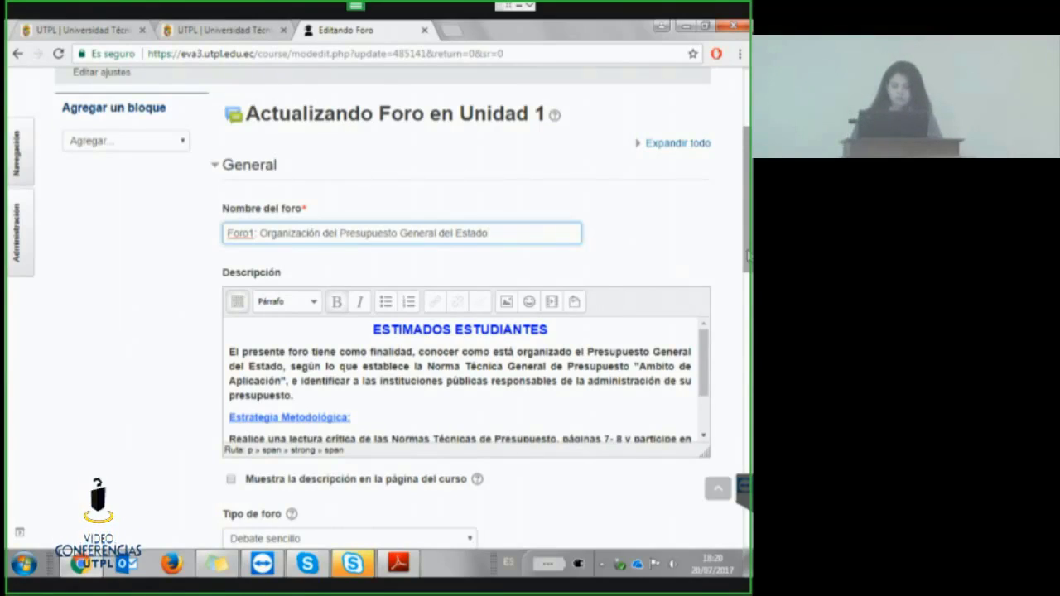
Shrink the forum's description editor, then copy and delete the heading "ESTIMADOS ESTUDIANTES" from the description.
{"action": "left_click", "coordinate": [374, 331]}
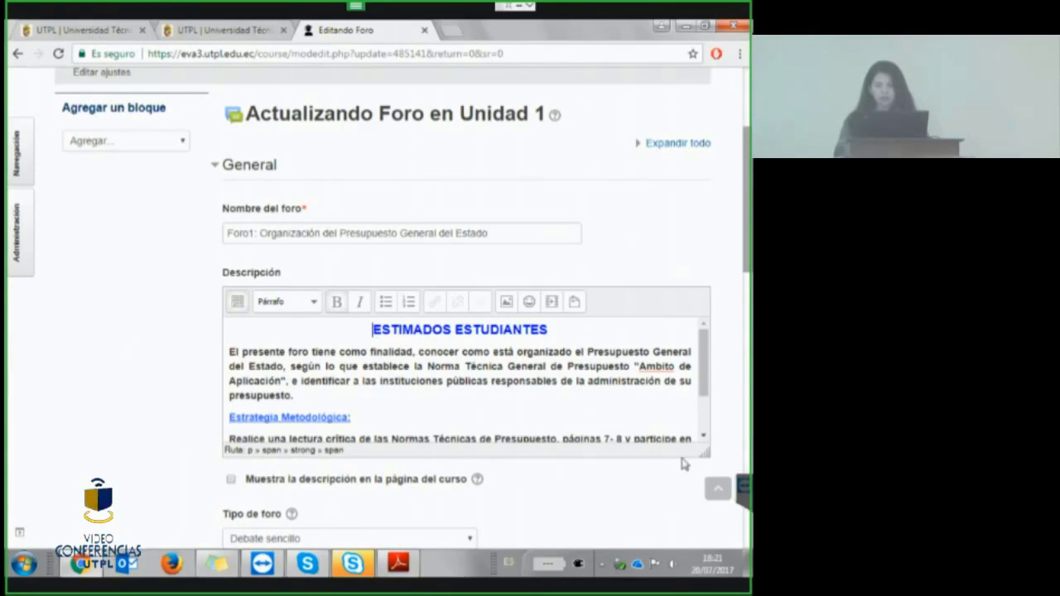
{"action": "left_click_drag", "start_coordinate": [704, 453], "coordinate": [698, 426]}
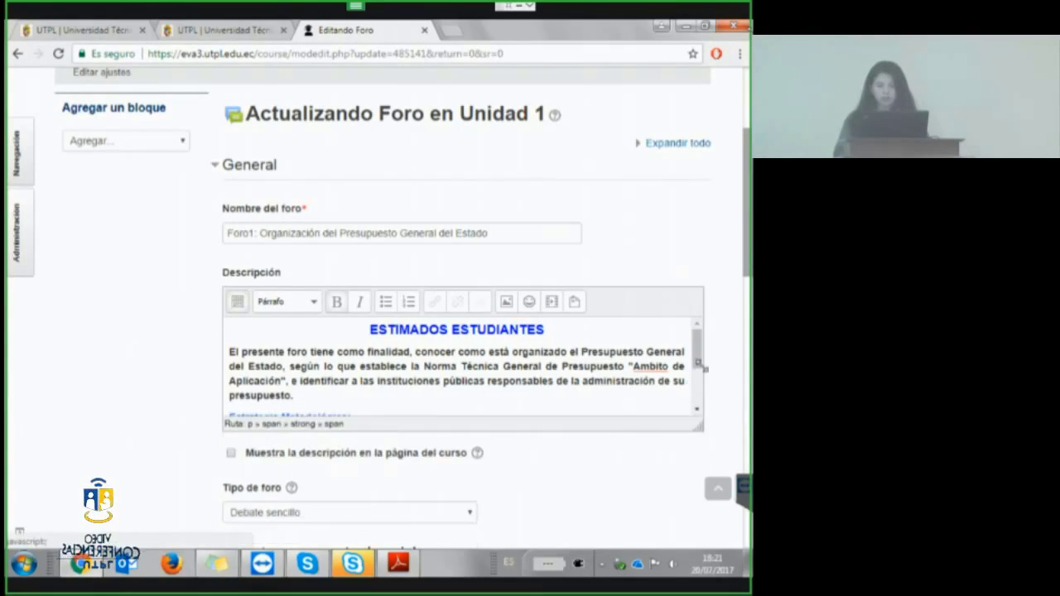
{"action": "left_click_drag", "start_coordinate": [699, 365], "coordinate": [701, 315]}
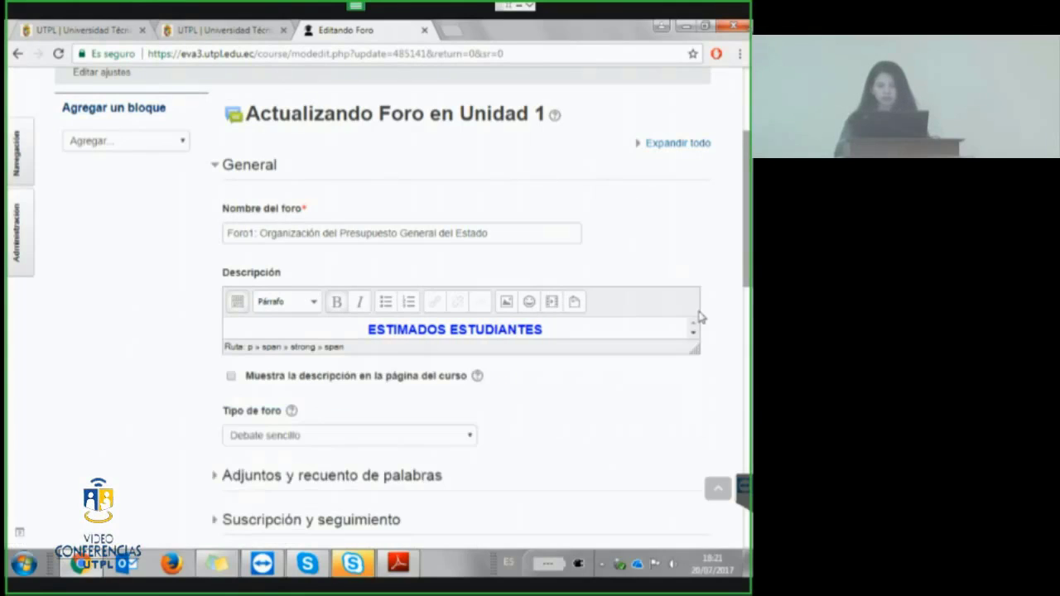
{"action": "left_click_drag", "start_coordinate": [545, 330], "coordinate": [303, 319]}
{"action": "key", "text": "ctrl+c"}
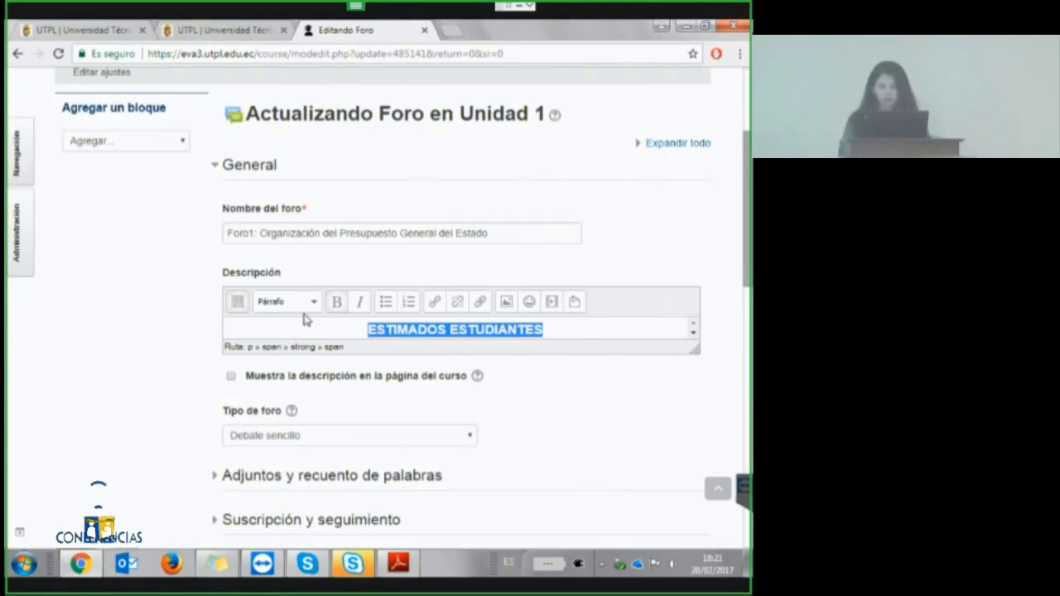
{"action": "key", "text": "BackSpace"}
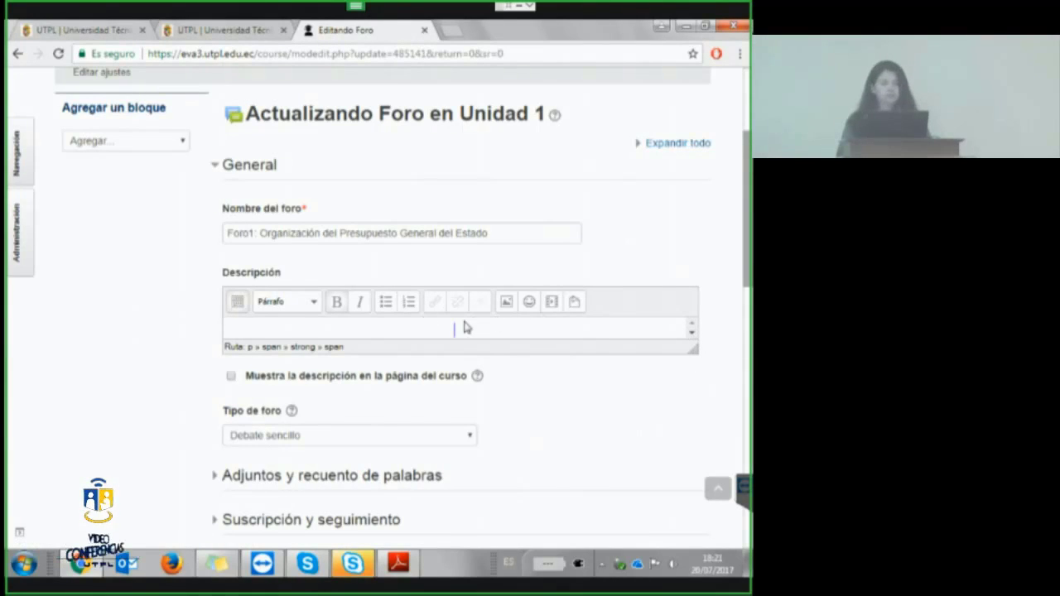
Enlarge the description editor and paste the copied heading "ESTIMADOS ESTUDIANTES" back above the first paragraph.
{"action": "left_click_drag", "start_coordinate": [693, 349], "coordinate": [700, 454]}
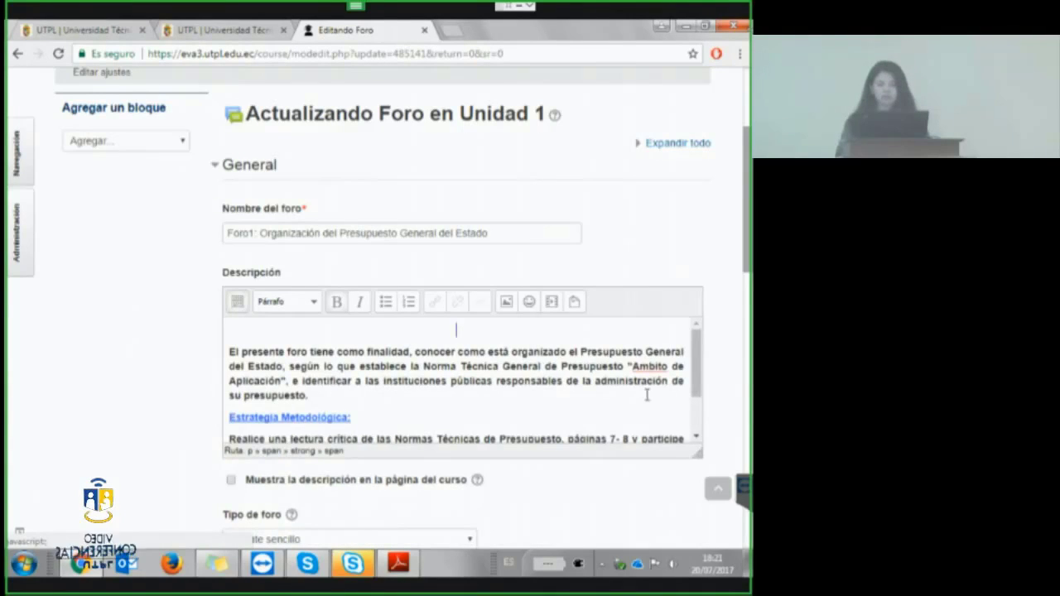
{"action": "left_click", "coordinate": [554, 332]}
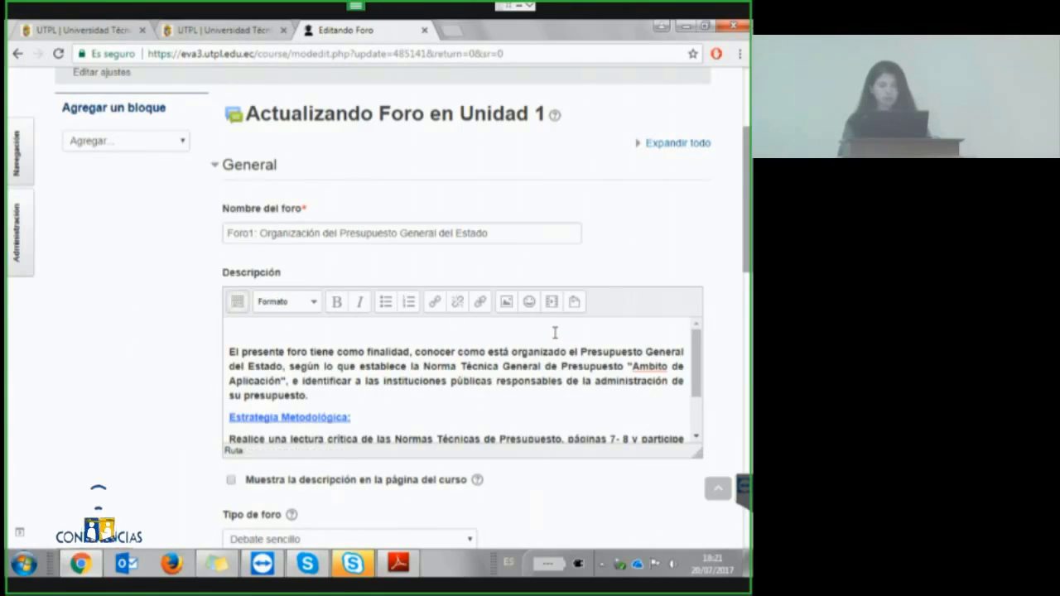
{"action": "key", "text": "Delete"}
{"action": "key", "text": "ctrl+z"}
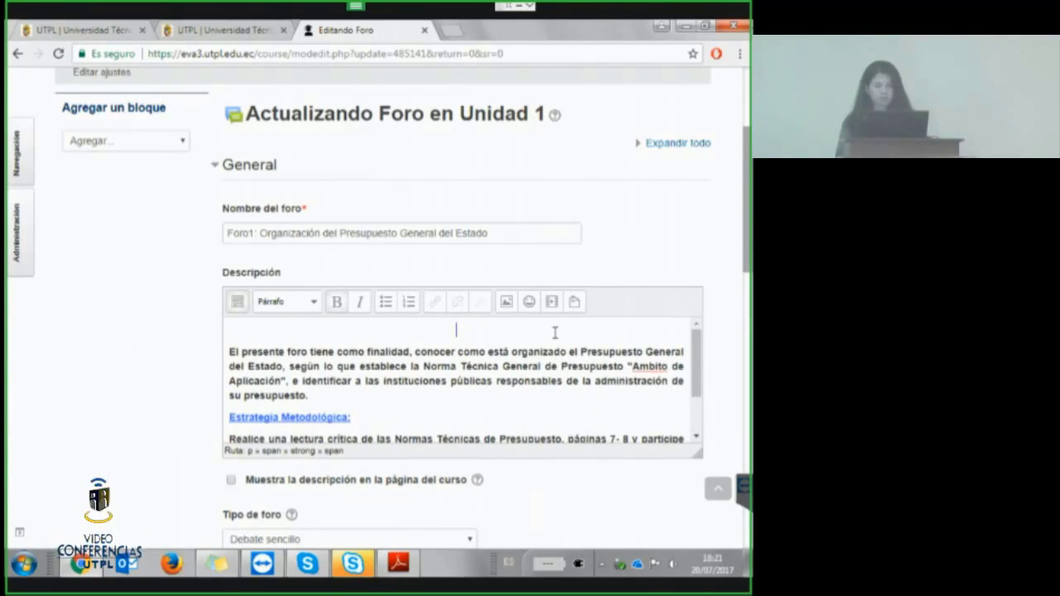
{"action": "key", "text": "ctrl+v"}
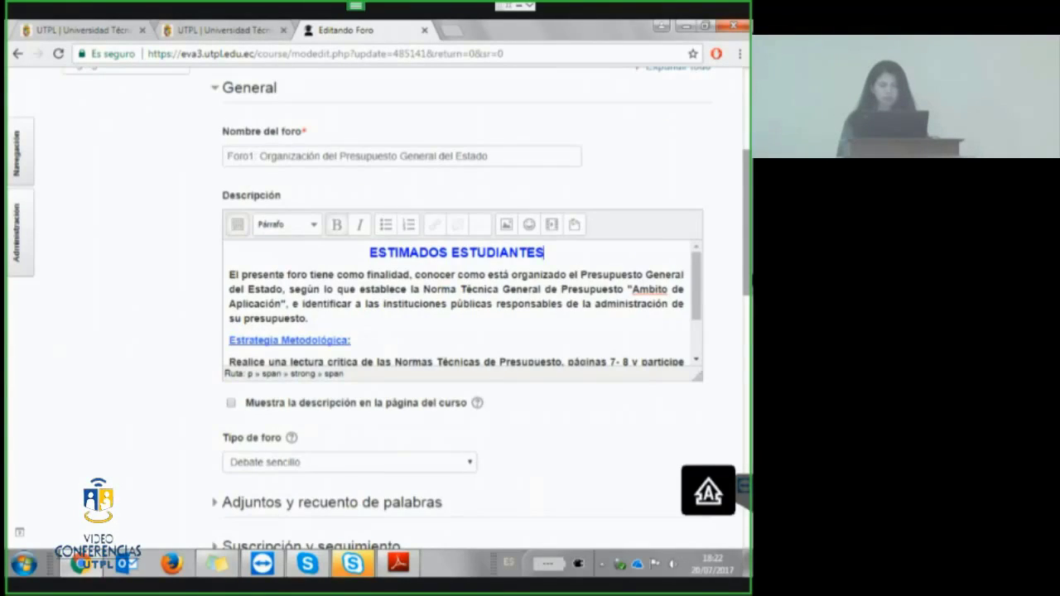
Set the forum's passing grade (Calificación para aprobar) to 0.00.
{"action": "scroll", "coordinate": [745, 324], "scroll_direction": "down", "scroll_amount": 3}
{"action": "scroll", "coordinate": [744, 325], "scroll_direction": "down", "scroll_amount": 3}
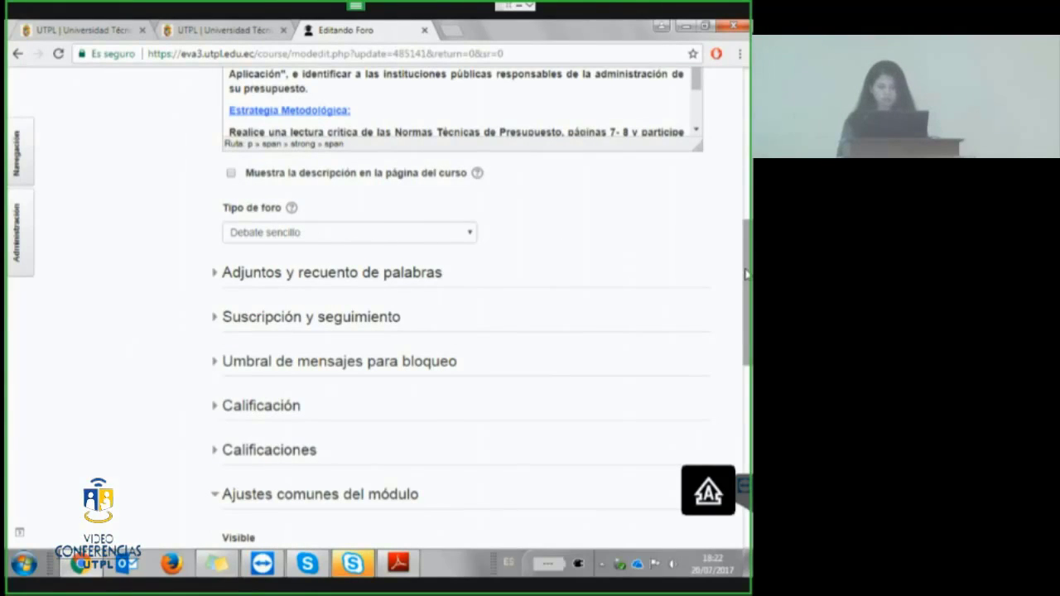
{"action": "scroll", "coordinate": [211, 348], "scroll_direction": "down", "scroll_amount": 1}
{"action": "left_click", "coordinate": [216, 351]}
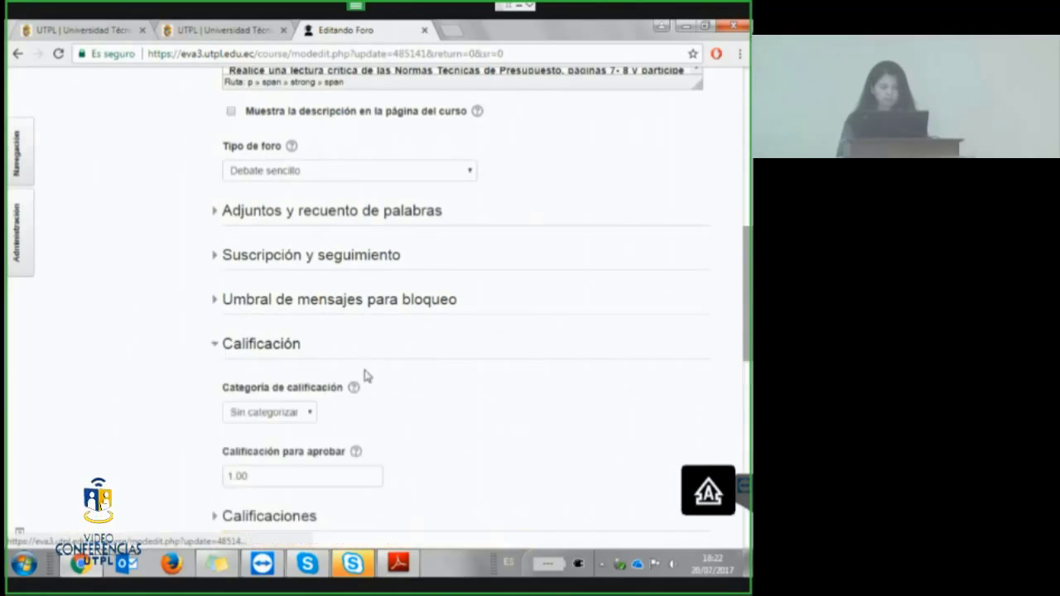
{"action": "scroll", "coordinate": [497, 343], "scroll_direction": "down", "scroll_amount": 1}
{"action": "left_click", "coordinate": [331, 381]}
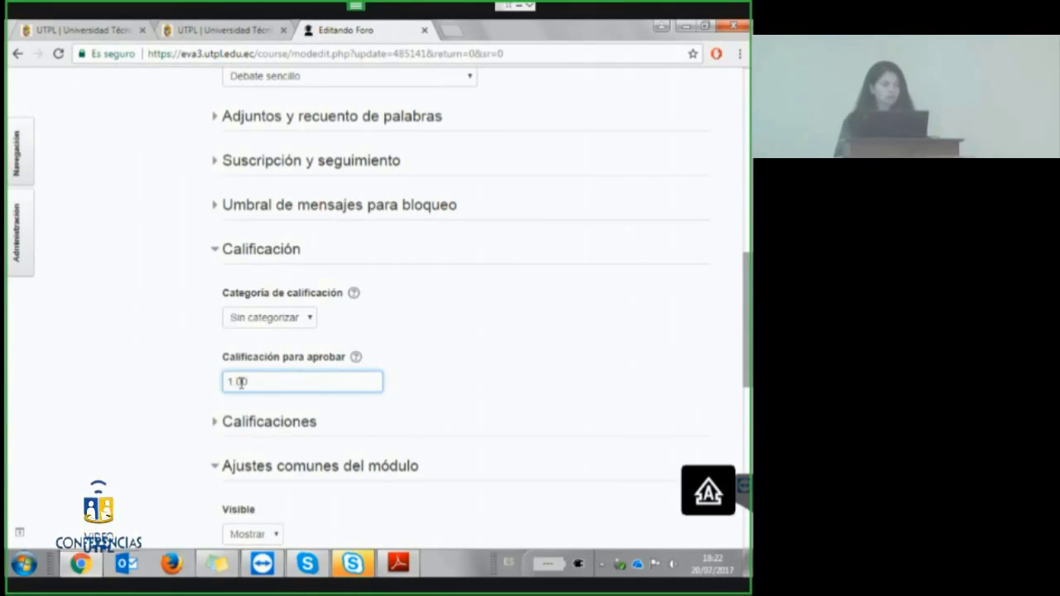
{"action": "left_click_drag", "start_coordinate": [263, 381], "coordinate": [99, 378]}
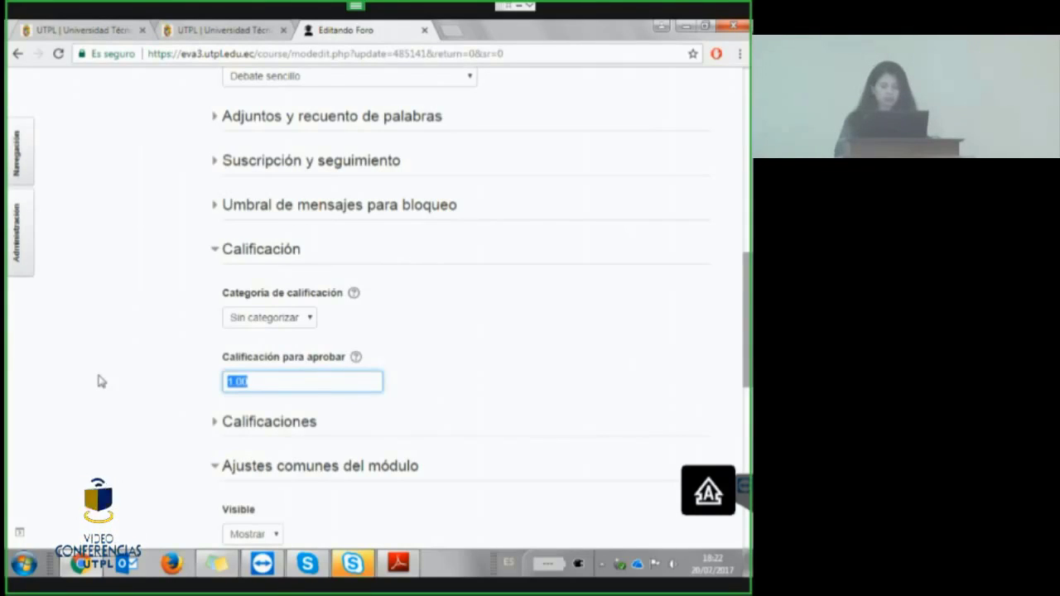
{"action": "type", "text": "0.00"}
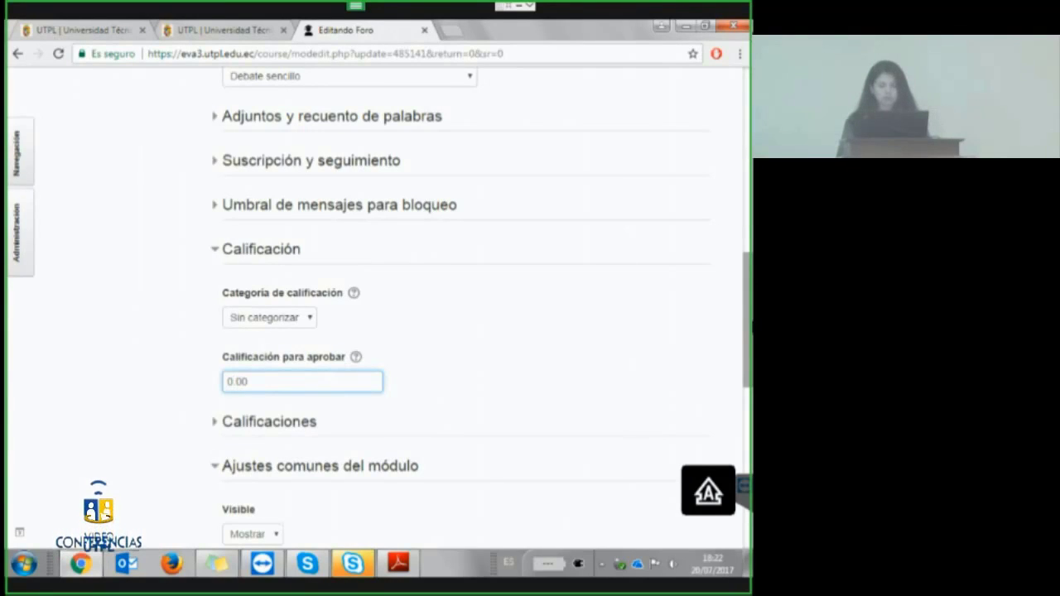
Expand the forum's Calificaciones section to reach the scale and date range settings.
{"action": "scroll", "coordinate": [373, 306], "scroll_direction": "down", "scroll_amount": 1}
{"action": "scroll", "coordinate": [447, 306], "scroll_direction": "down", "scroll_amount": 3}
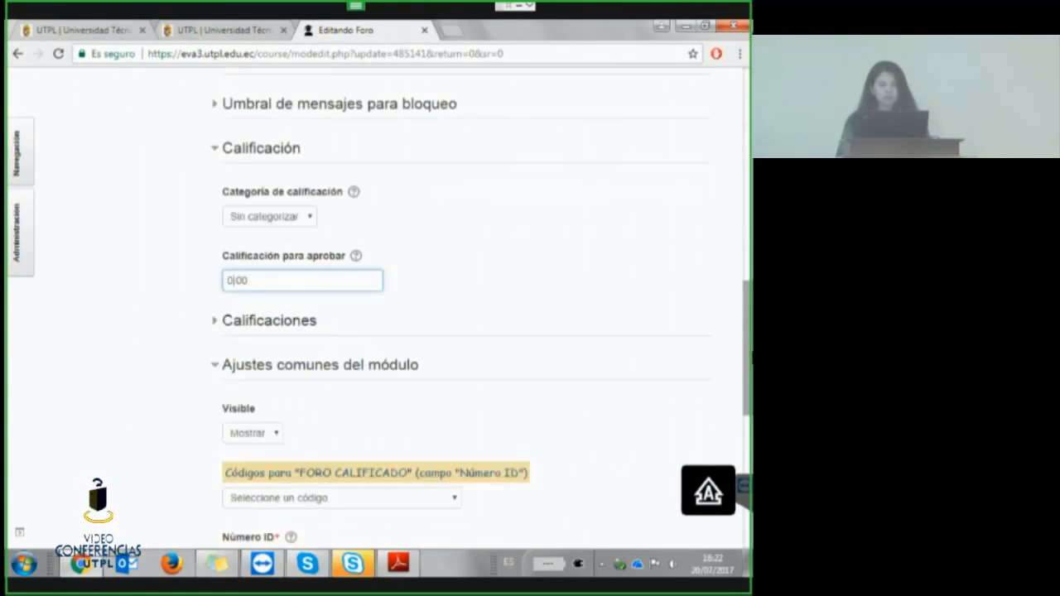
{"action": "left_click", "coordinate": [221, 303]}
{"action": "scroll", "coordinate": [356, 224], "scroll_direction": "down", "scroll_amount": 5}
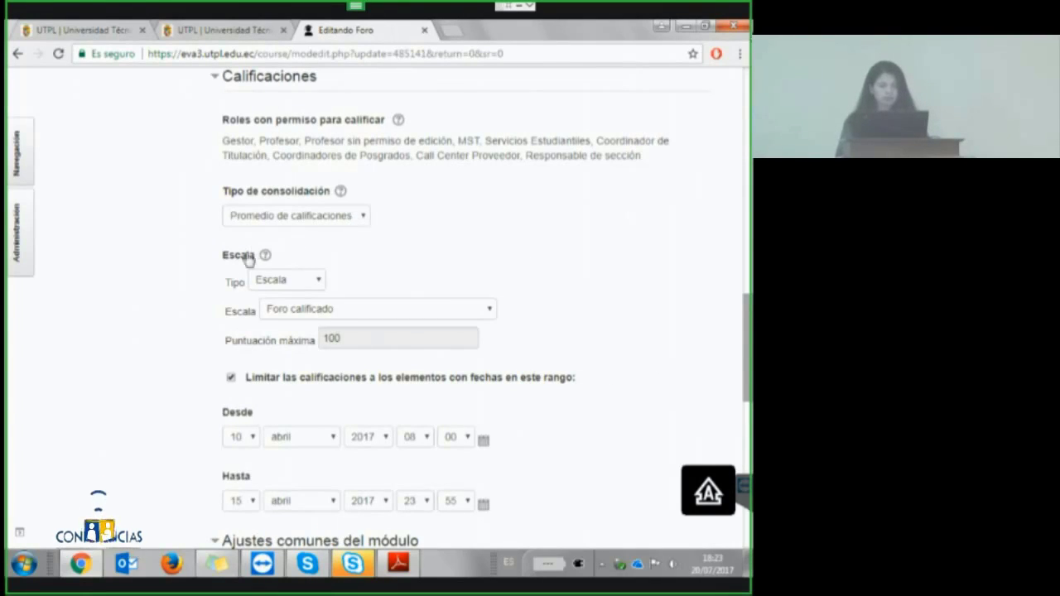
Try Puntuación as the forum's grading type and restore it to Escala.
{"action": "left_click", "coordinate": [315, 284]}
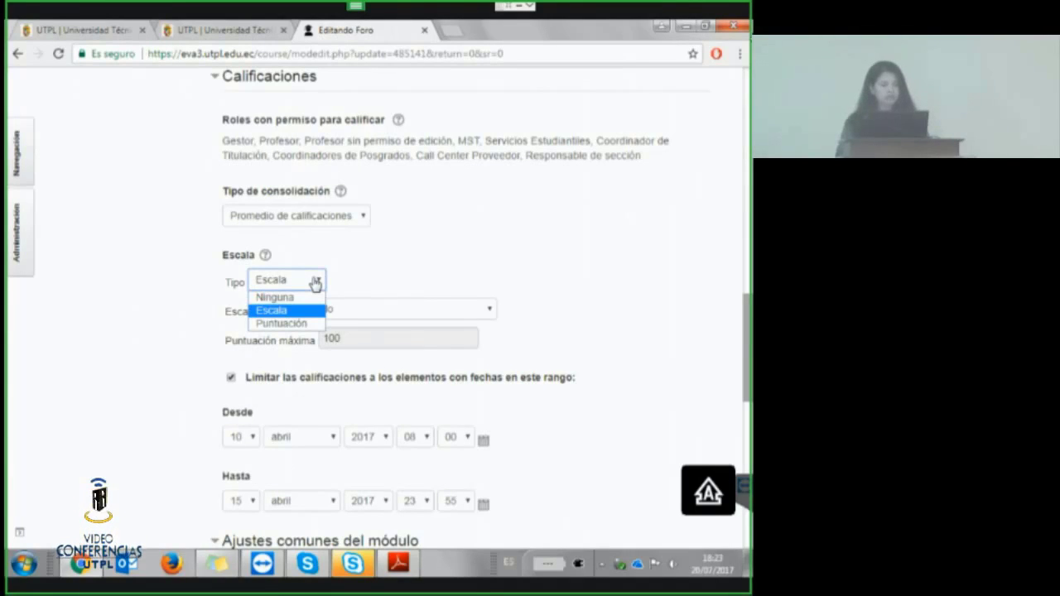
{"action": "left_click", "coordinate": [284, 325]}
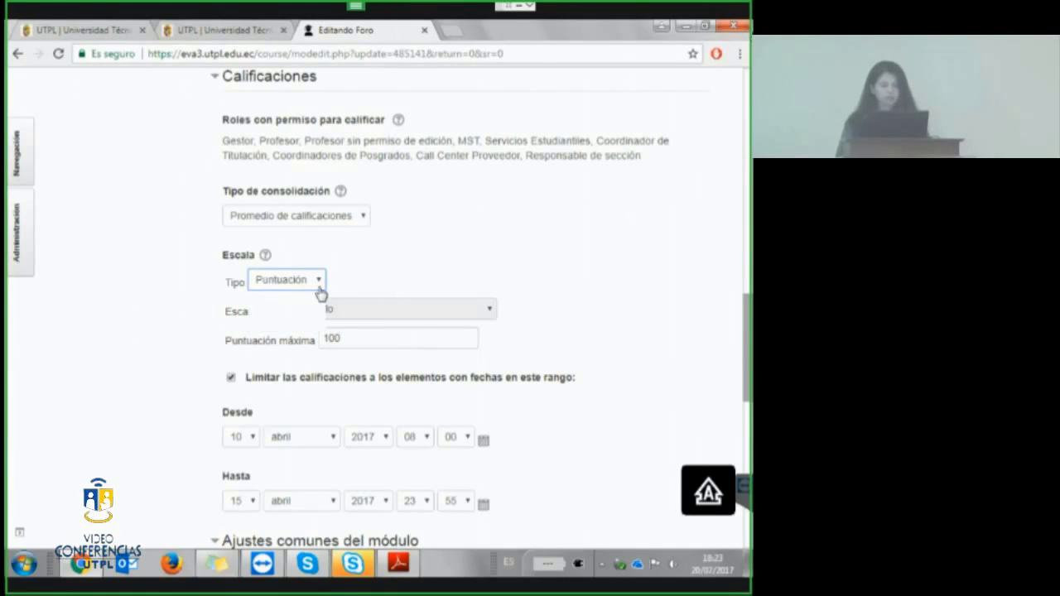
{"action": "left_click", "coordinate": [320, 293]}
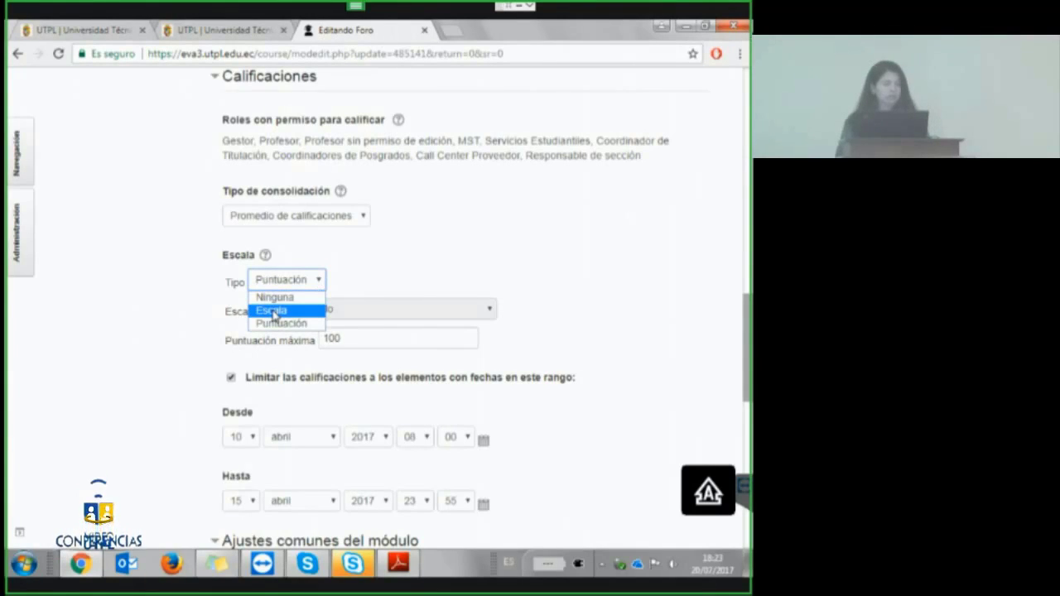
{"action": "left_click", "coordinate": [274, 311]}
Check October 2017 in the system calendar and set the start of the grading date range to 11 octubre 2017, 00:00.
{"action": "scroll", "coordinate": [537, 212], "scroll_direction": "down", "scroll_amount": 1}
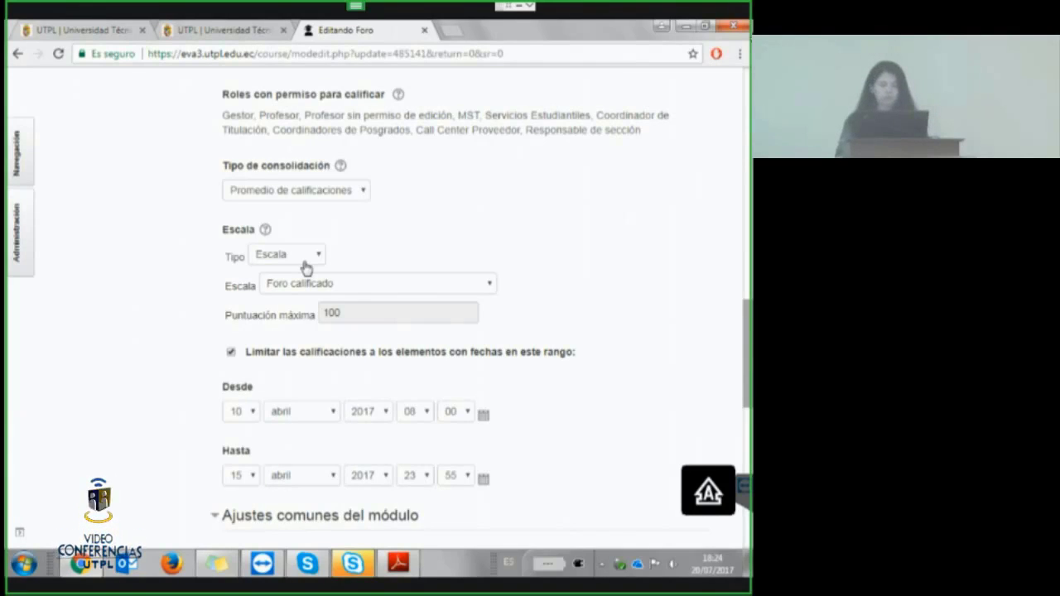
{"action": "scroll", "coordinate": [309, 220], "scroll_direction": "down", "scroll_amount": 2}
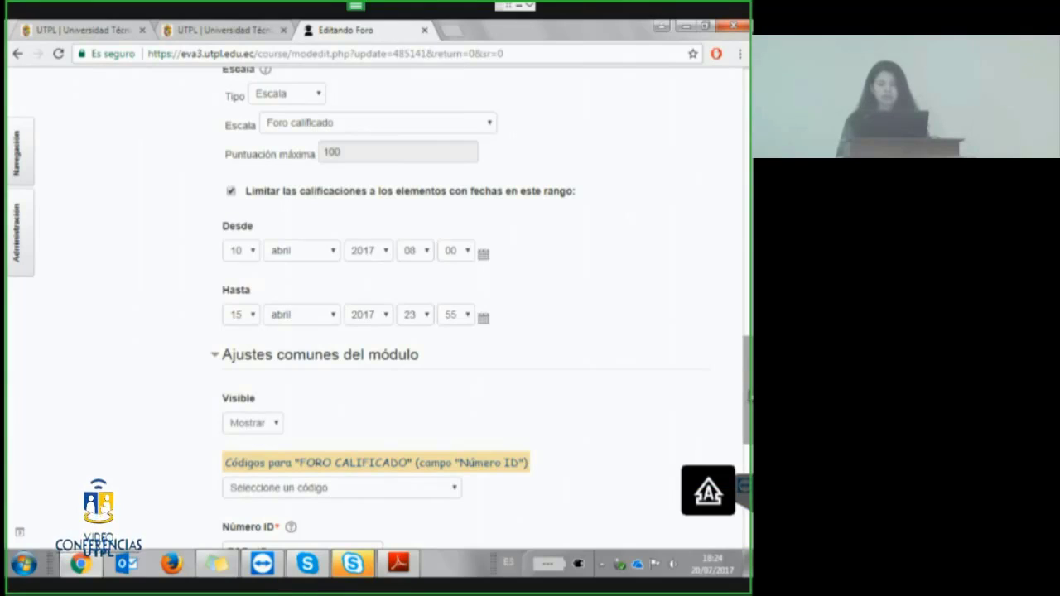
{"action": "left_click_drag", "start_coordinate": [750, 398], "coordinate": [750, 404]}
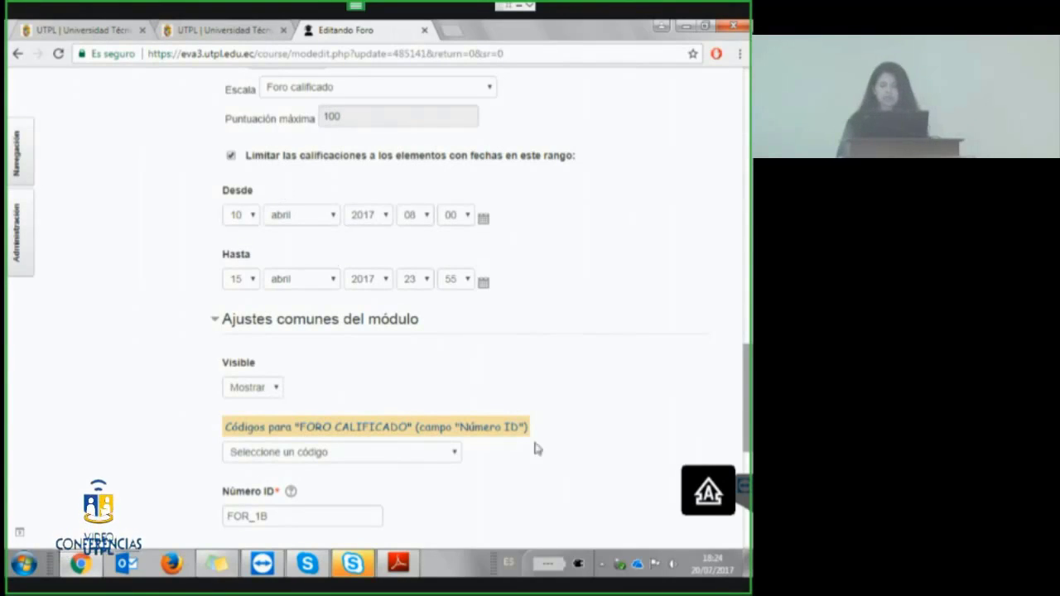
{"action": "left_click", "coordinate": [711, 564]}
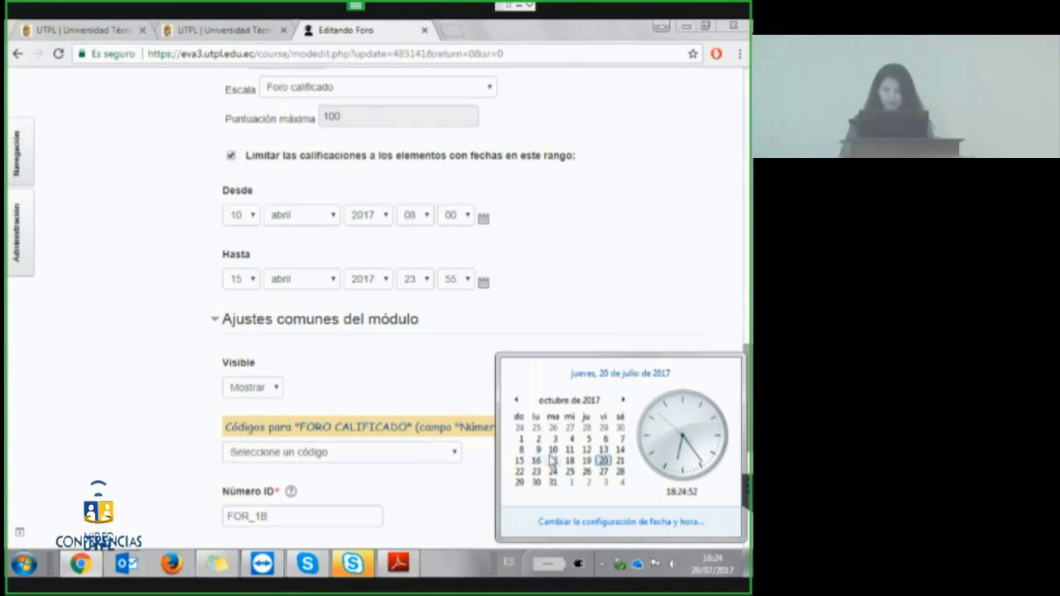
{"action": "left_click", "coordinate": [255, 217]}
{"action": "left_click", "coordinate": [240, 362]}
{"action": "left_click", "coordinate": [331, 217]}
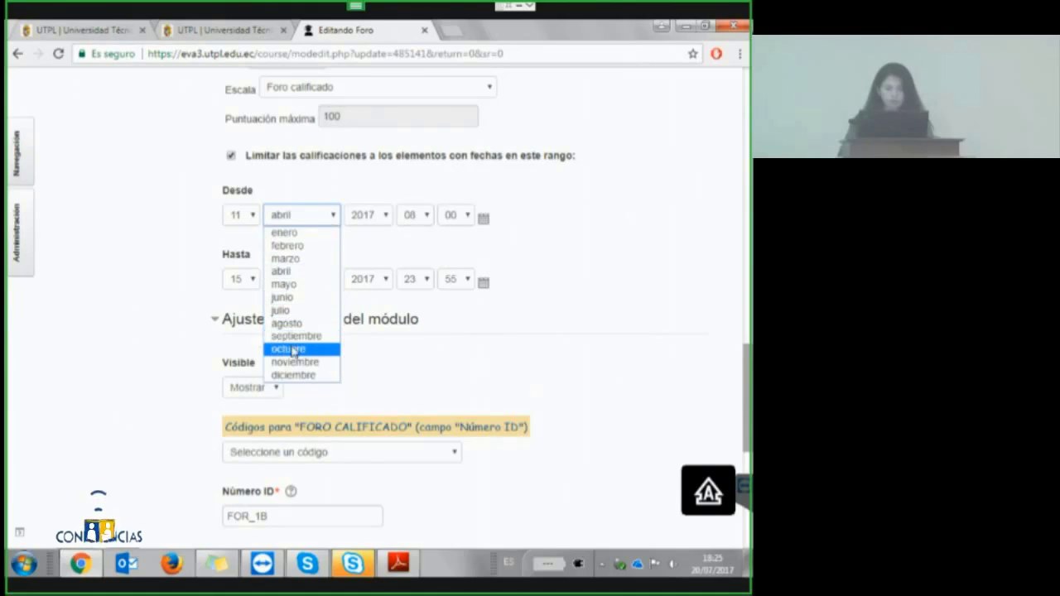
{"action": "left_click", "coordinate": [290, 349]}
{"action": "left_click", "coordinate": [427, 217]}
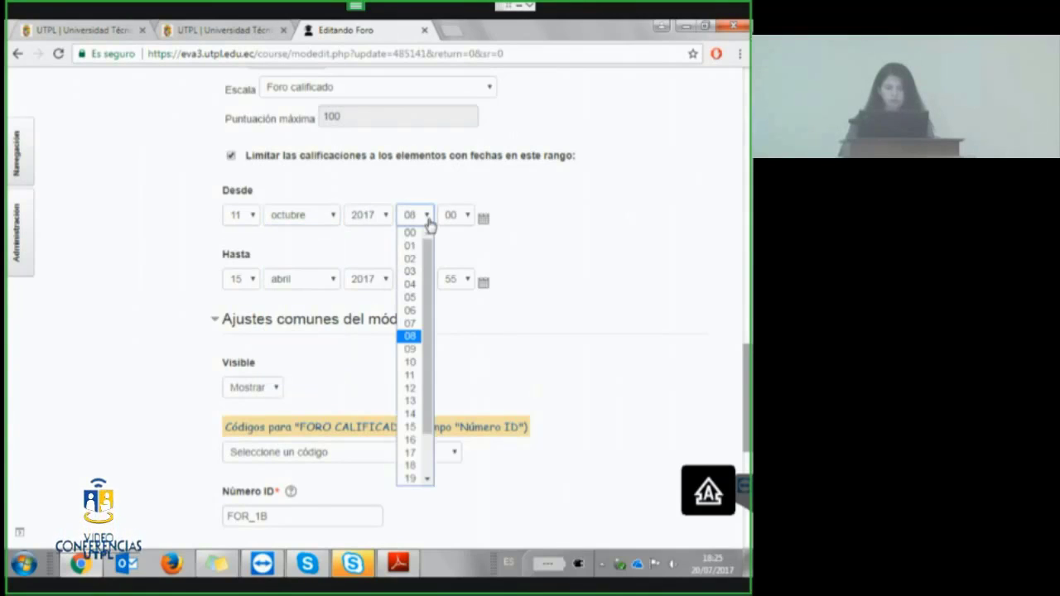
{"action": "left_click", "coordinate": [409, 233]}
Set the end of the grading date range to 15 octubre 2017, keeping the time at 23:55.
{"action": "left_click", "coordinate": [250, 281]}
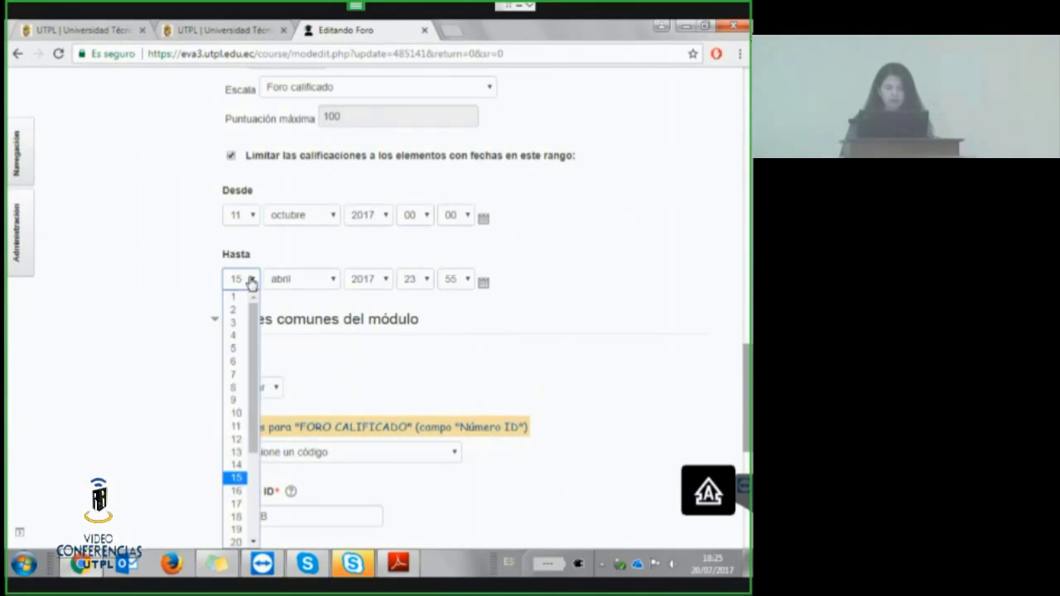
{"action": "scroll", "coordinate": [238, 397], "scroll_direction": "down", "scroll_amount": 2}
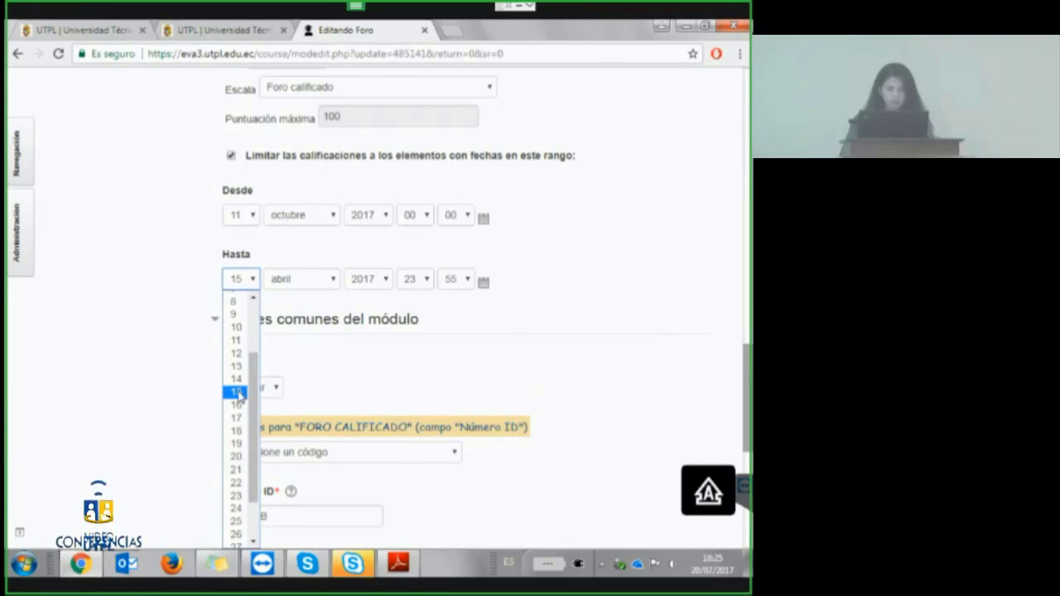
{"action": "left_click", "coordinate": [239, 400]}
{"action": "left_click", "coordinate": [318, 282]}
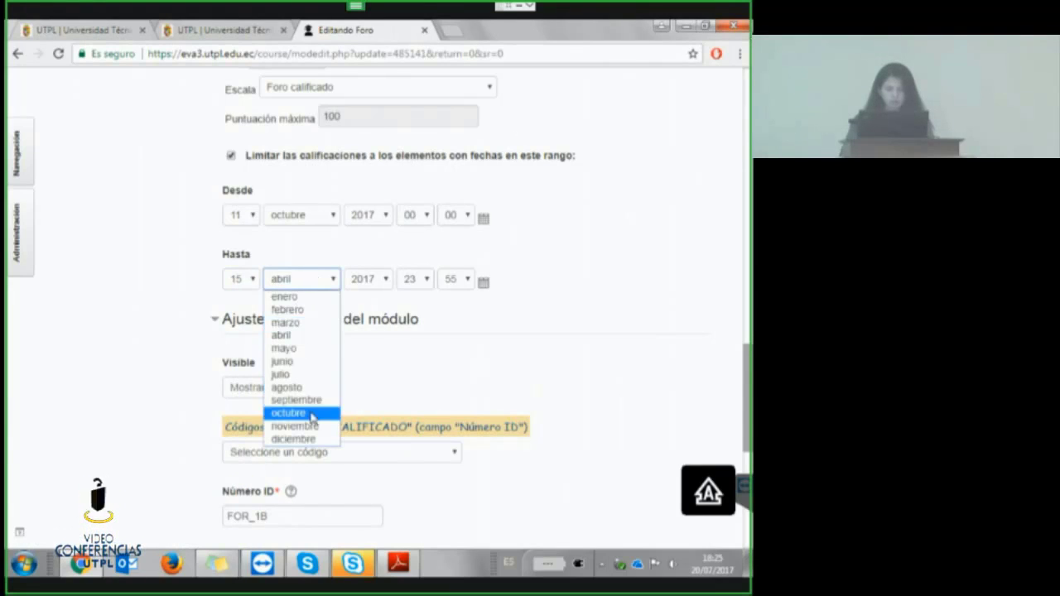
{"action": "key", "text": "o"}
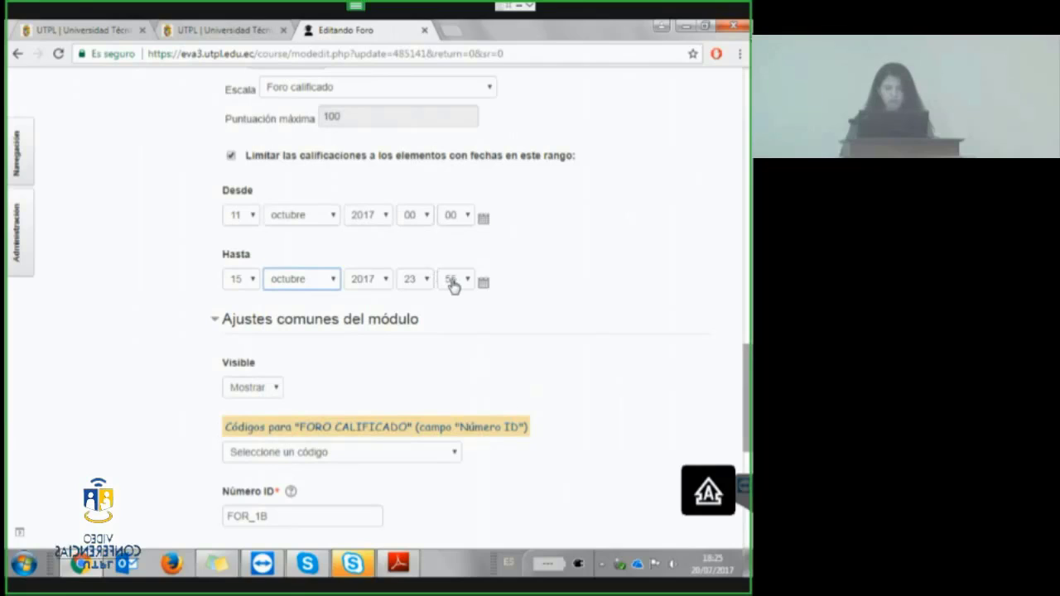
{"action": "left_click", "coordinate": [454, 280]}
{"action": "left_click", "coordinate": [568, 303]}
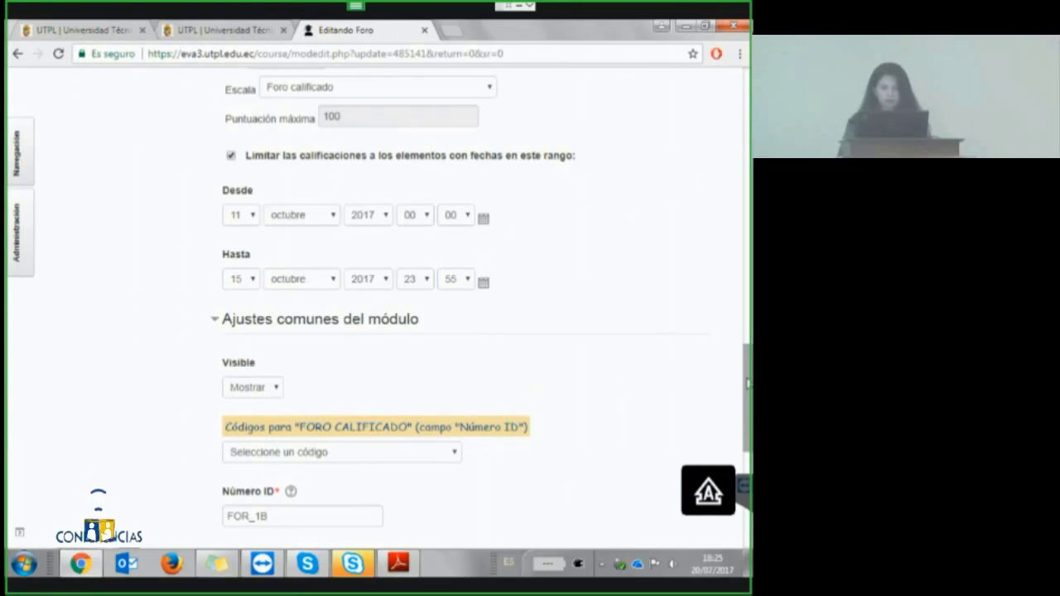
Review the visibility, Número ID and group settings under Ajustes comunes del módulo and collapse that section.
{"action": "scroll", "coordinate": [748, 386], "scroll_direction": "down", "scroll_amount": 1}
{"action": "scroll", "coordinate": [747, 386], "scroll_direction": "down", "scroll_amount": 1}
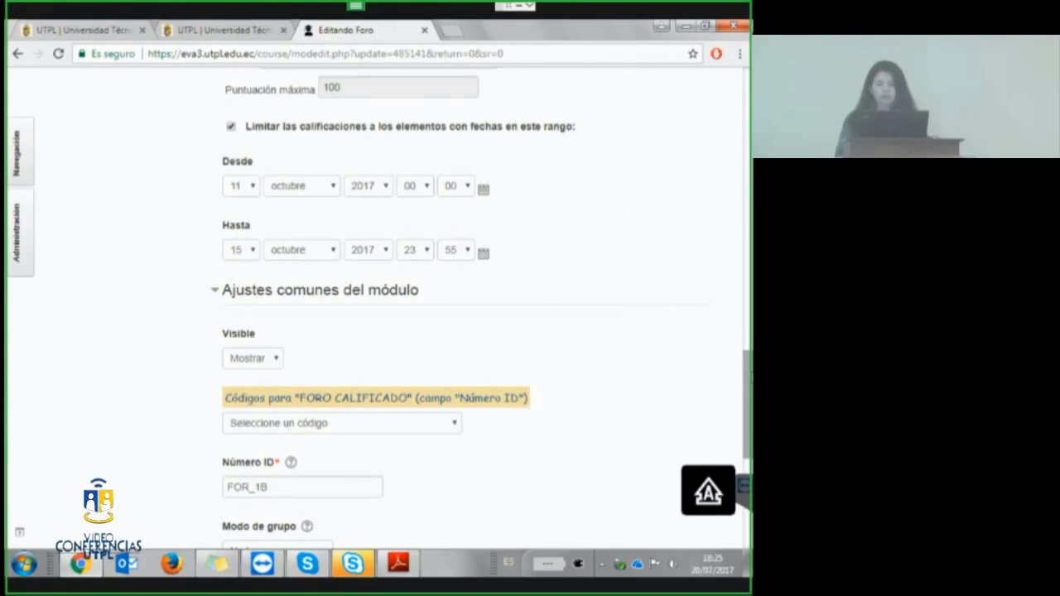
{"action": "scroll", "coordinate": [703, 324], "scroll_direction": "down", "scroll_amount": 1}
{"action": "scroll", "coordinate": [481, 306], "scroll_direction": "down", "scroll_amount": 1}
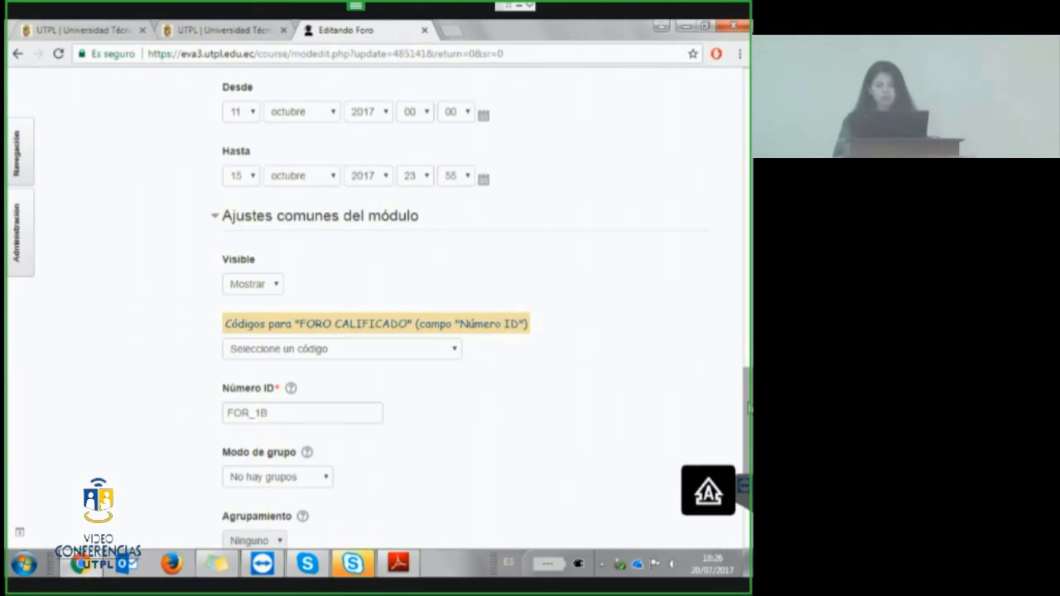
{"action": "left_click_drag", "start_coordinate": [749, 407], "coordinate": [748, 457]}
{"action": "scroll", "coordinate": [386, 188], "scroll_direction": "up", "scroll_amount": 3}
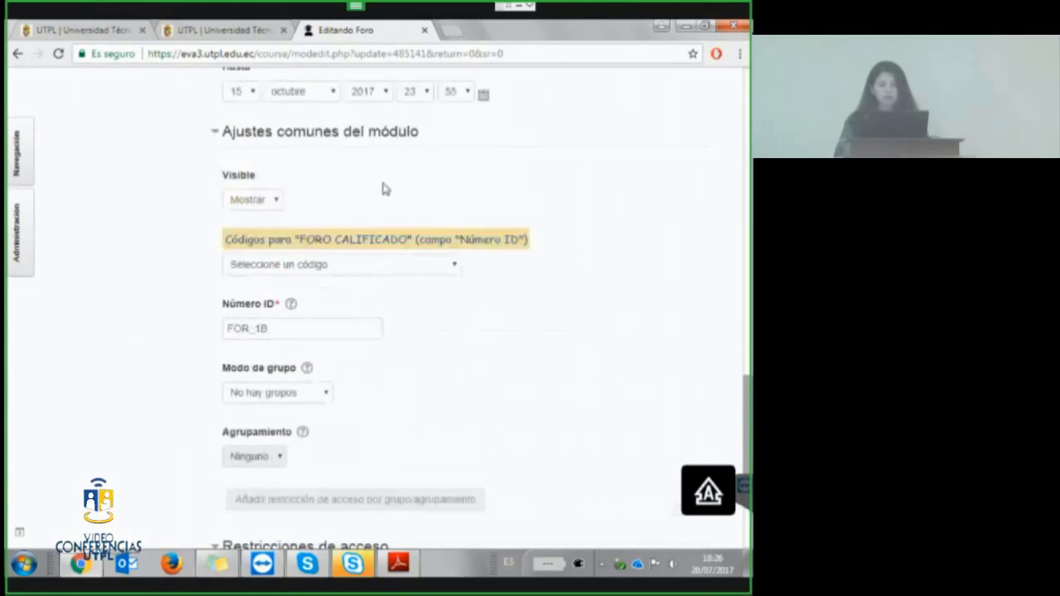
{"action": "left_click", "coordinate": [257, 132]}
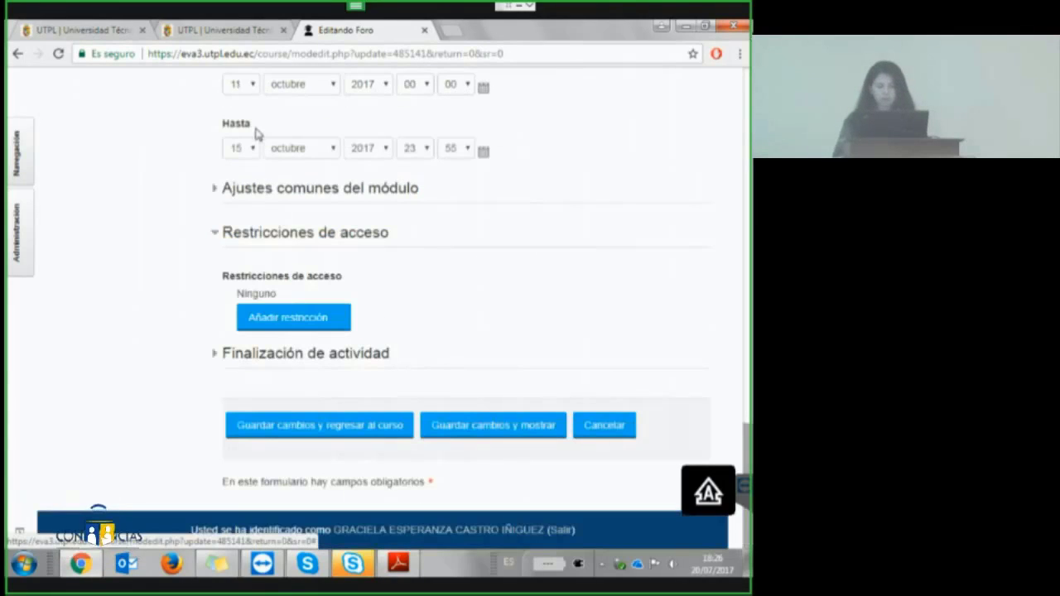
Add a date access restriction to the forum starting from 11 octubre 2017 at 00:00.
{"action": "scroll", "coordinate": [257, 132], "scroll_direction": "up", "scroll_amount": 2}
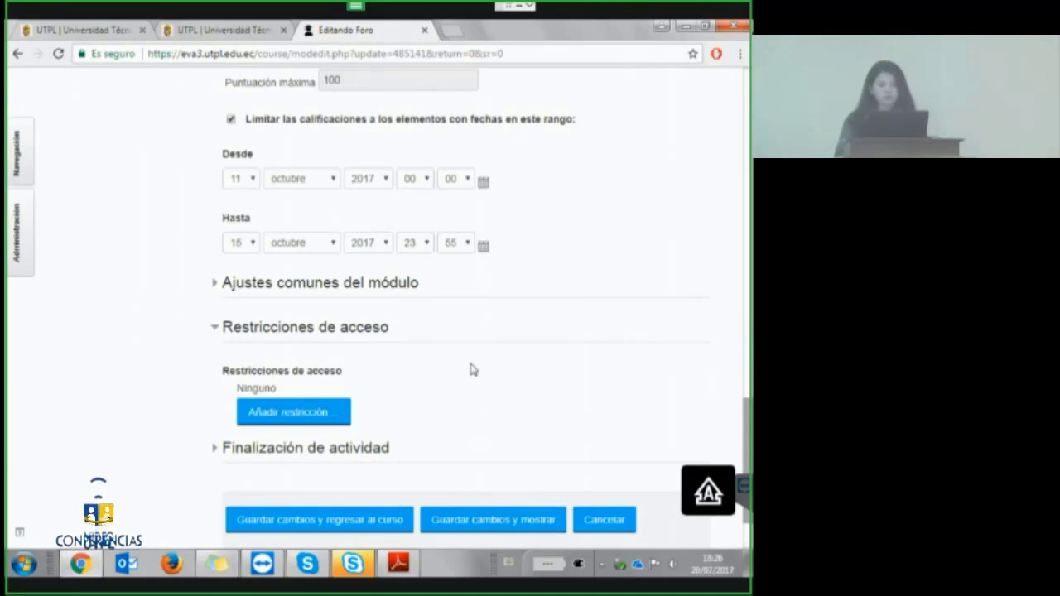
{"action": "left_click", "coordinate": [306, 416]}
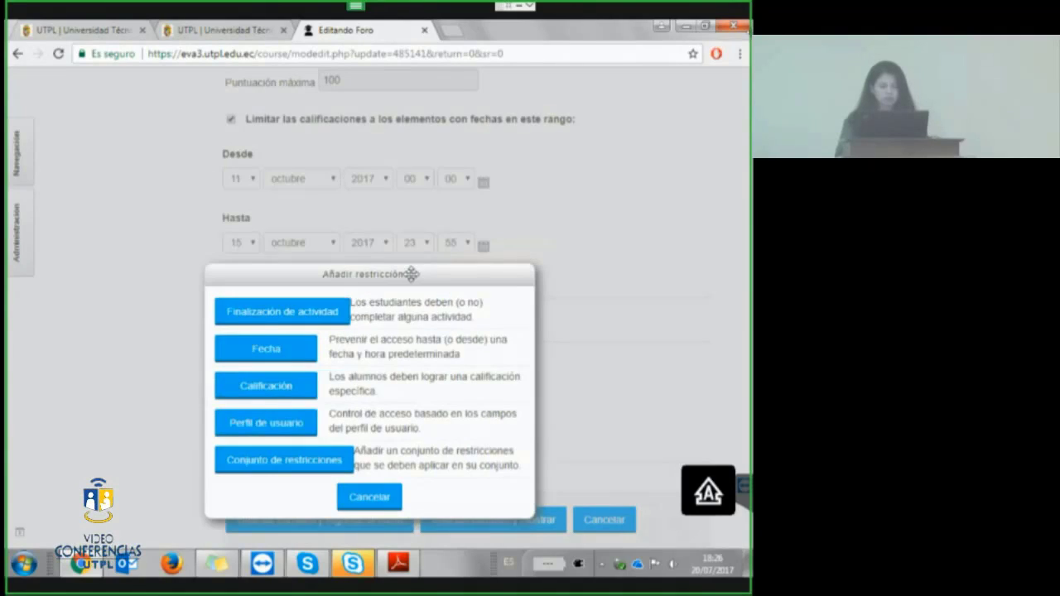
{"action": "left_click", "coordinate": [256, 352]}
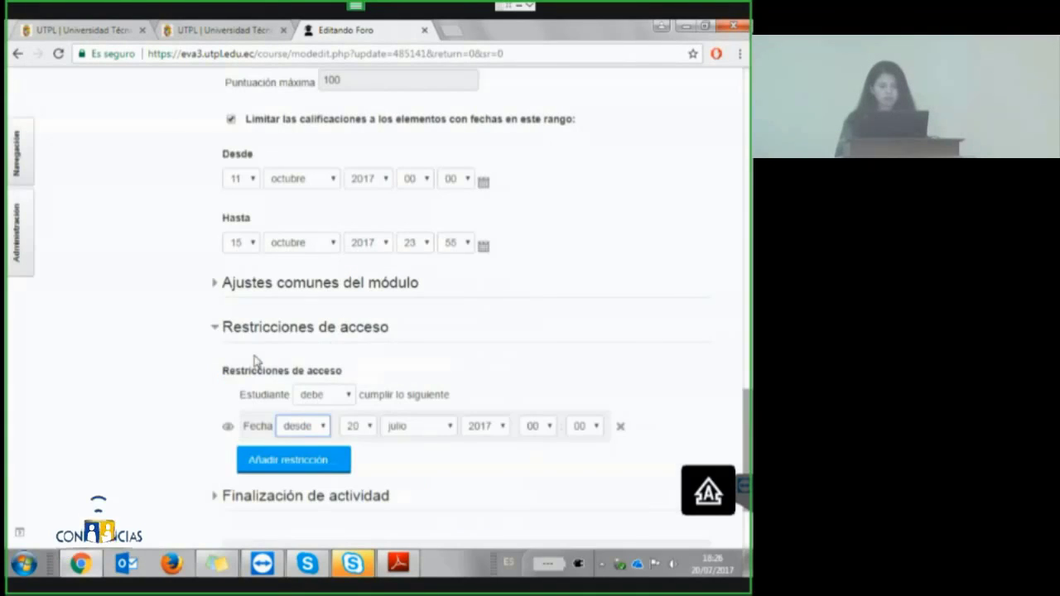
{"action": "left_click", "coordinate": [361, 427]}
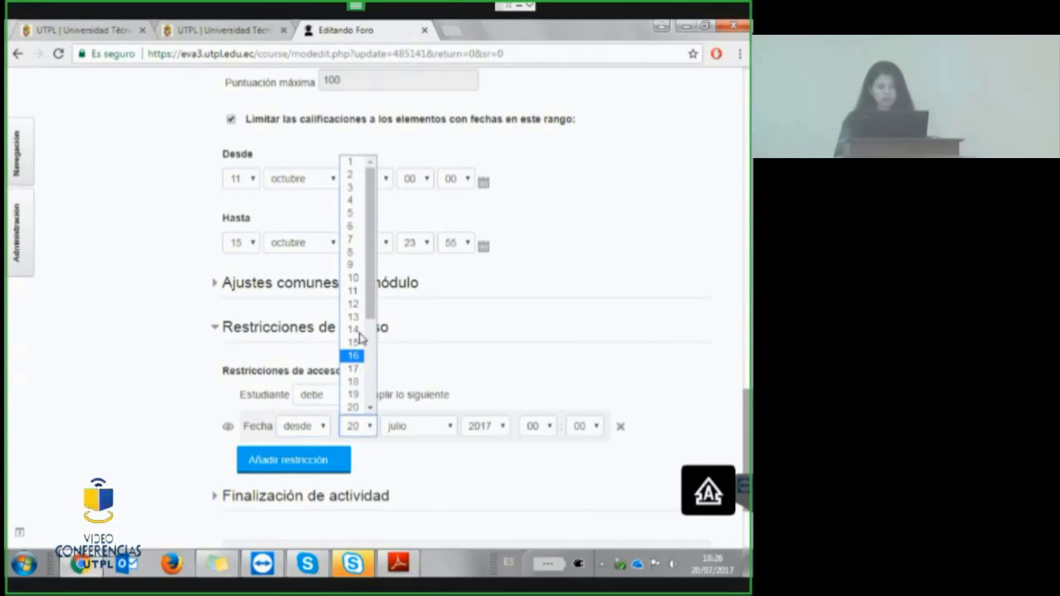
{"action": "left_click", "coordinate": [353, 292]}
{"action": "left_click", "coordinate": [429, 427]}
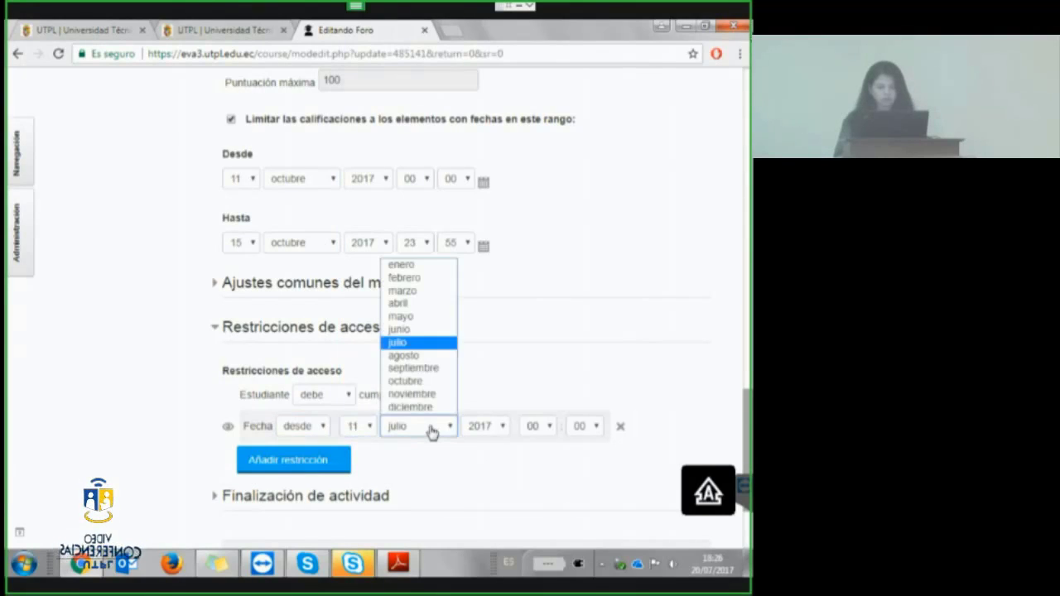
{"action": "left_click", "coordinate": [416, 382]}
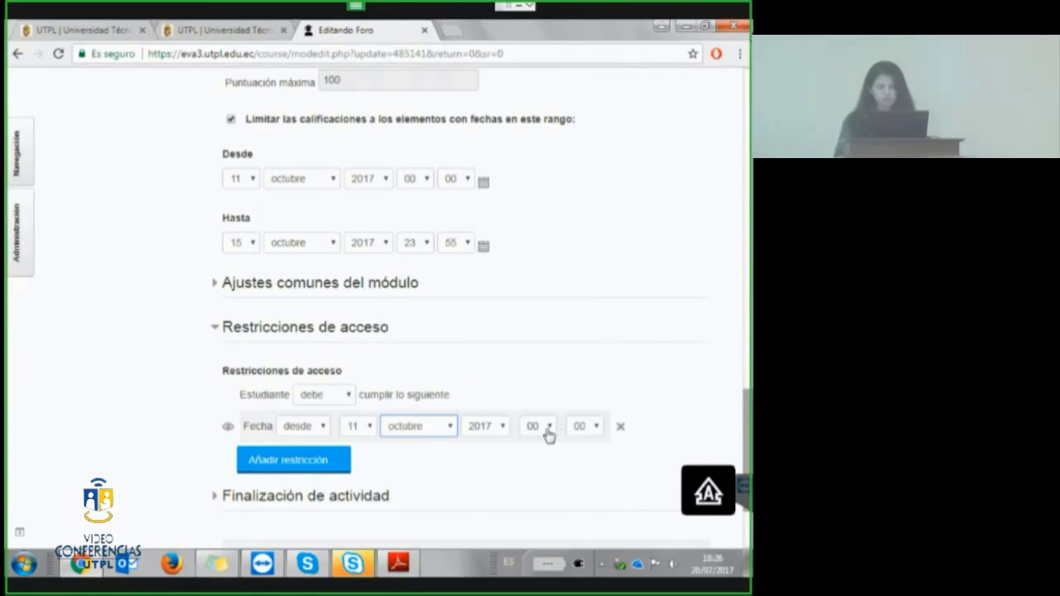
Add a second date access restriction to the forum, ending on 15 octubre 2017 at 23:55.
{"action": "left_click", "coordinate": [300, 466]}
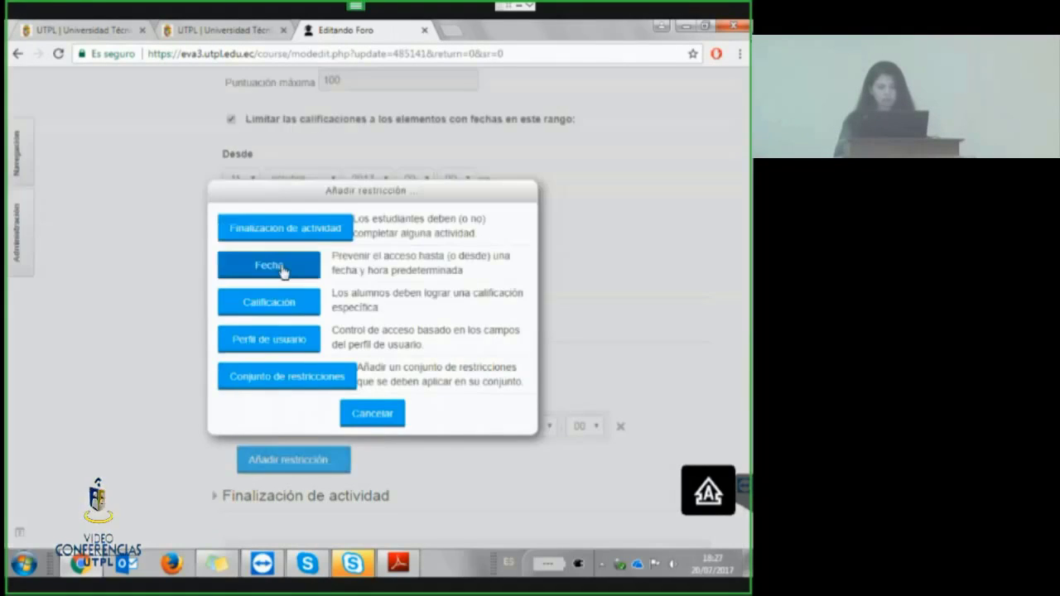
{"action": "left_click", "coordinate": [282, 272]}
{"action": "left_click", "coordinate": [357, 481]}
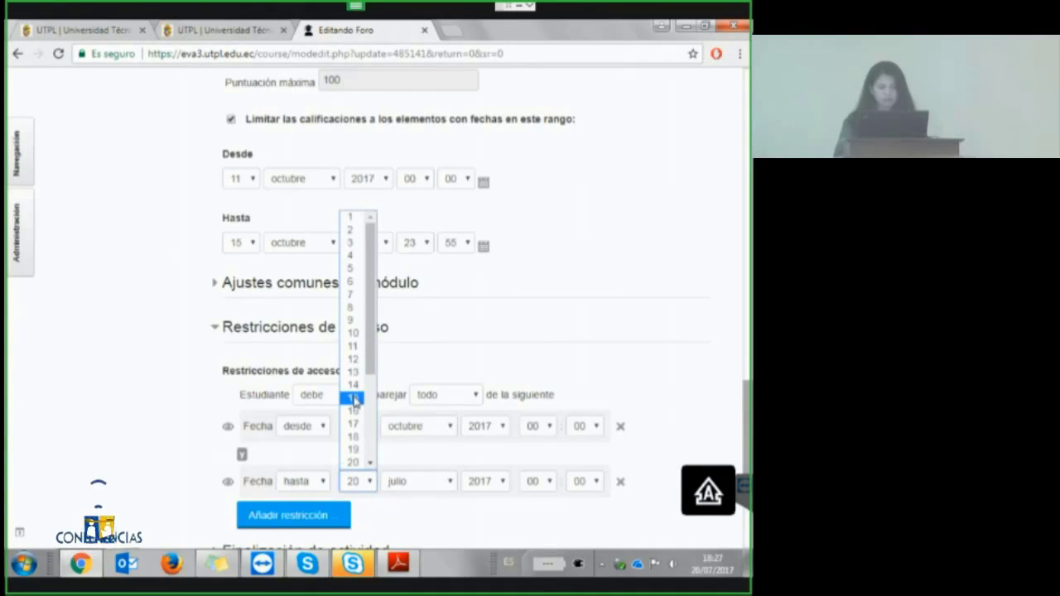
{"action": "left_click", "coordinate": [354, 398]}
{"action": "left_click", "coordinate": [416, 485]}
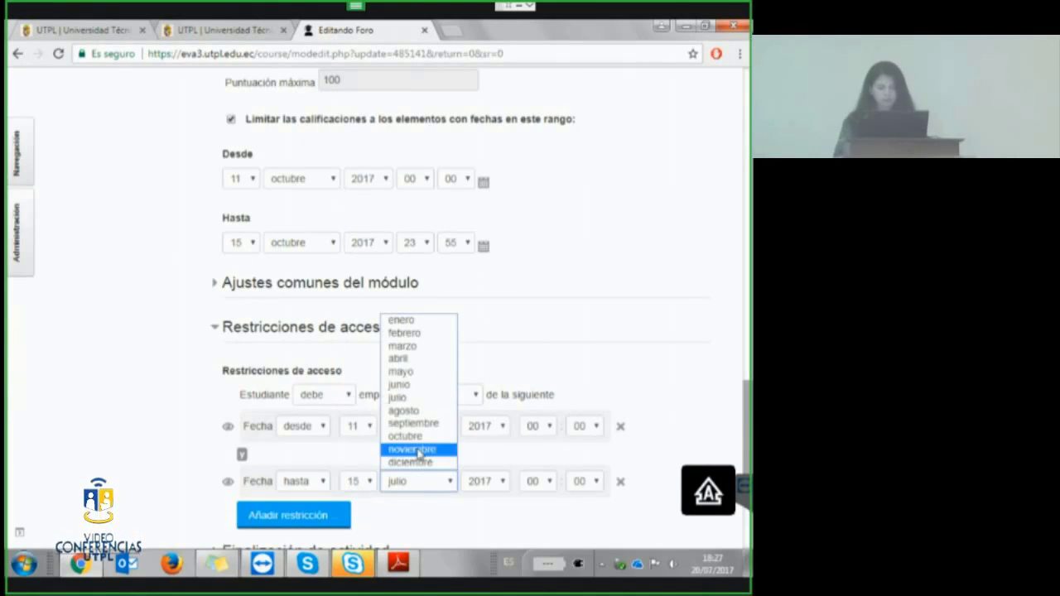
{"action": "left_click", "coordinate": [406, 435]}
{"action": "left_click", "coordinate": [555, 487]}
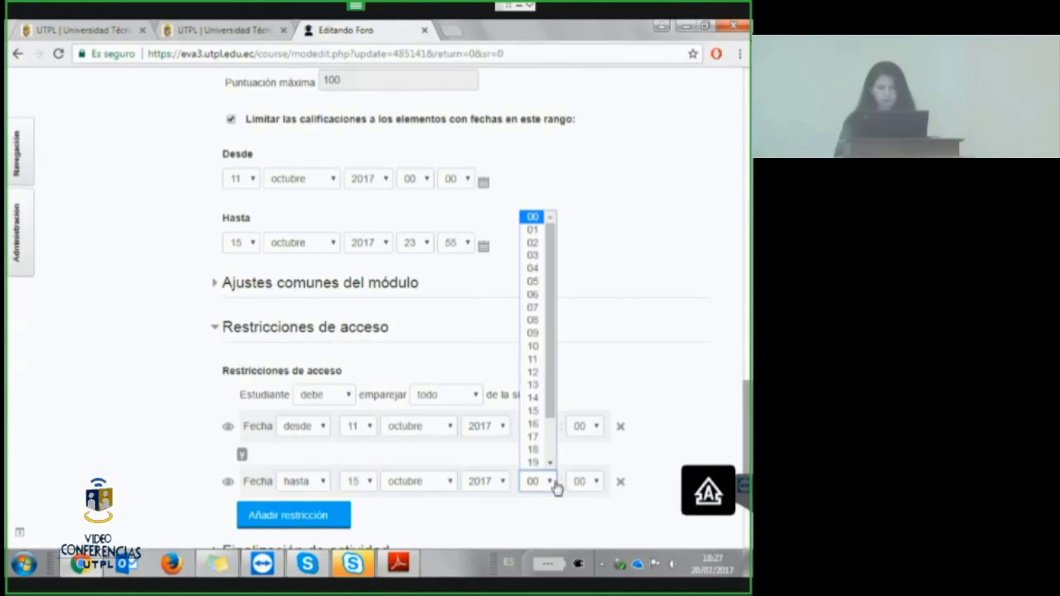
{"action": "scroll", "coordinate": [542, 459], "scroll_direction": "down", "scroll_amount": 1}
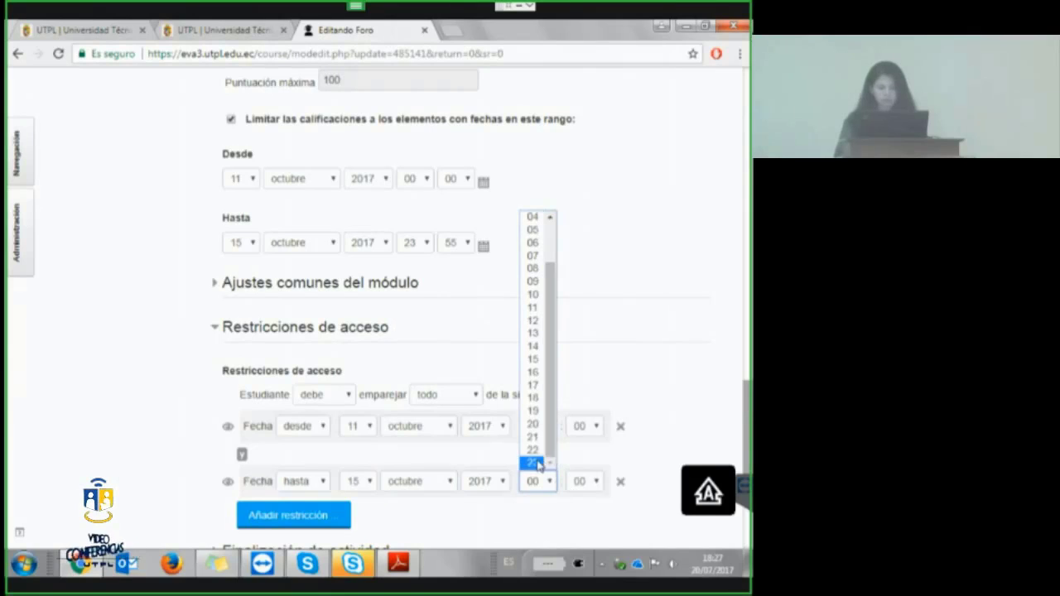
{"action": "left_click", "coordinate": [533, 462]}
{"action": "left_click", "coordinate": [585, 481]}
{"action": "left_click", "coordinate": [584, 462]}
{"action": "scroll", "coordinate": [584, 462], "scroll_direction": "down", "scroll_amount": 1}
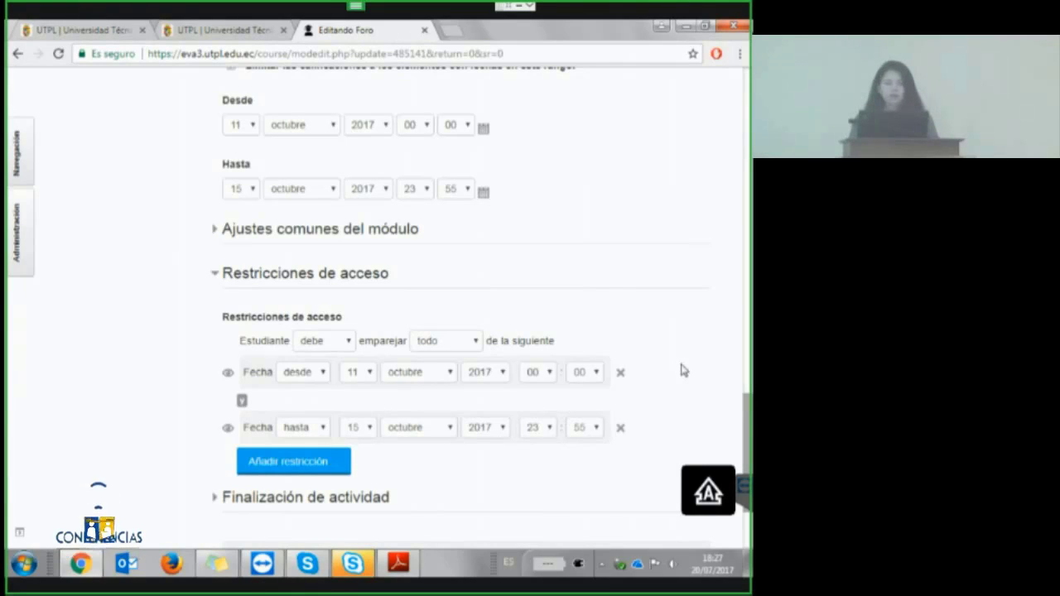
Switch to the Adobe Reader guide, read the "Configuración foro: Restricciones" slide on page 27, and return to the forum settings in Chrome.
{"action": "left_click", "coordinate": [398, 563]}
{"action": "left_click", "coordinate": [256, 74]}
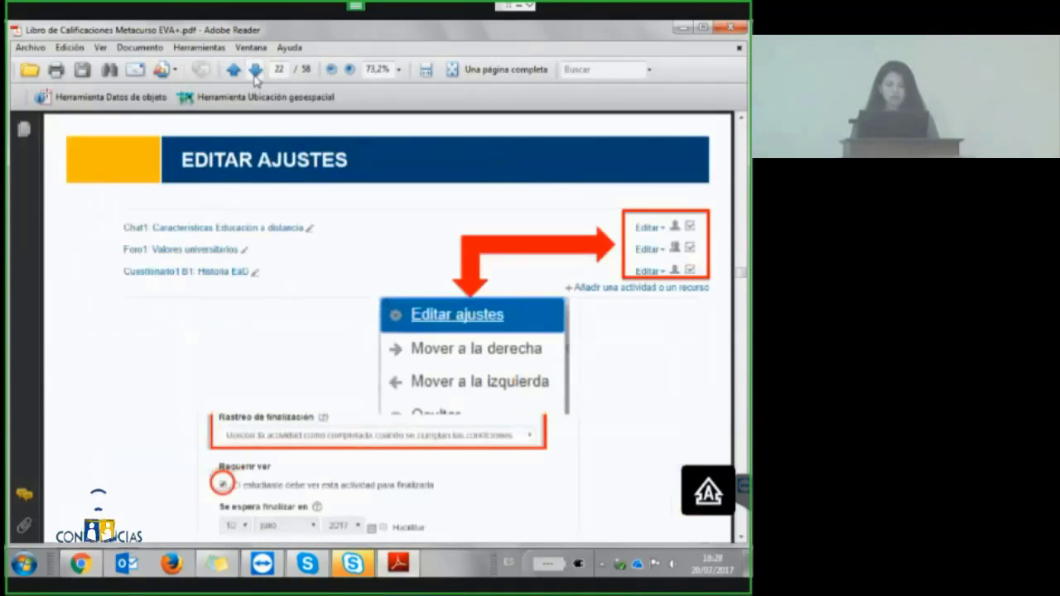
{"action": "left_click", "coordinate": [255, 74]}
{"action": "left_click", "coordinate": [255, 75]}
{"action": "left_click", "coordinate": [256, 75]}
{"action": "left_click", "coordinate": [256, 75]}
{"action": "left_click", "coordinate": [256, 75]}
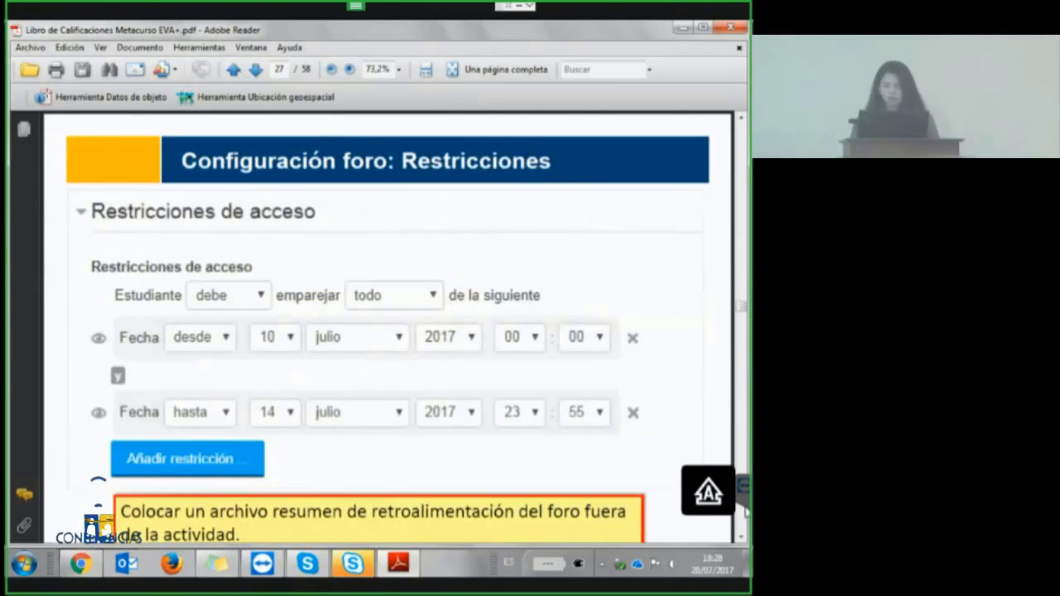
{"action": "left_click", "coordinate": [741, 537]}
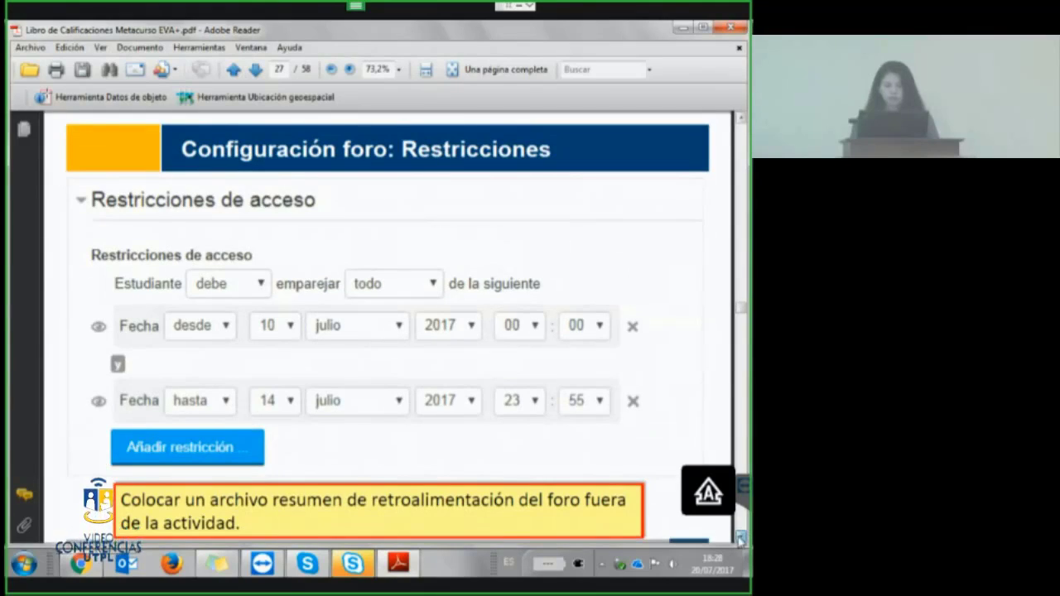
{"action": "left_click", "coordinate": [741, 537]}
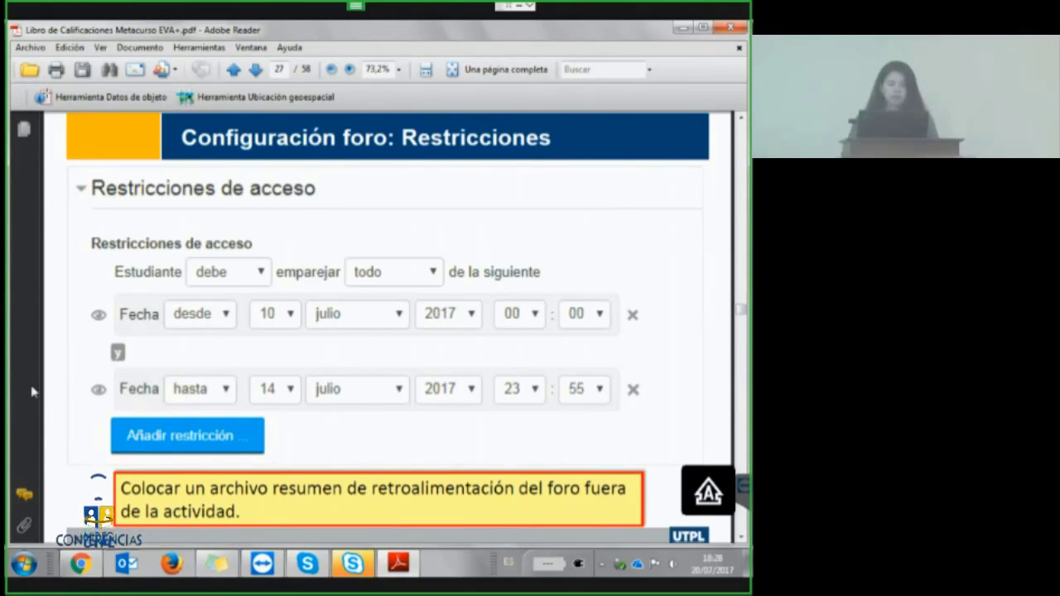
{"action": "left_click", "coordinate": [81, 566]}
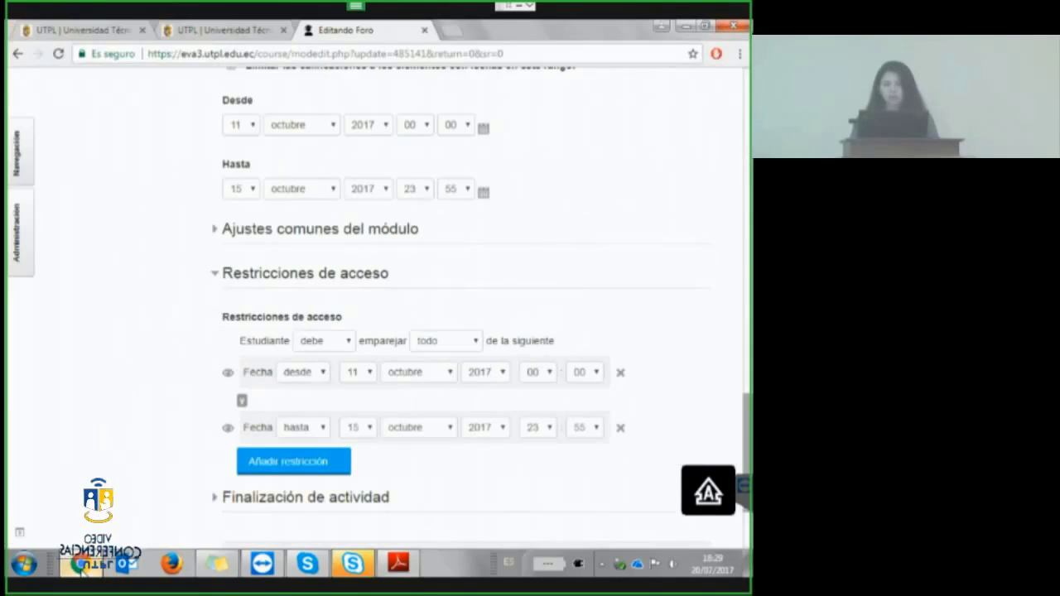
Compare the end day of the forum's grading date range with the end day of its access restriction.
{"action": "scroll", "coordinate": [463, 331], "scroll_direction": "up", "scroll_amount": 1}
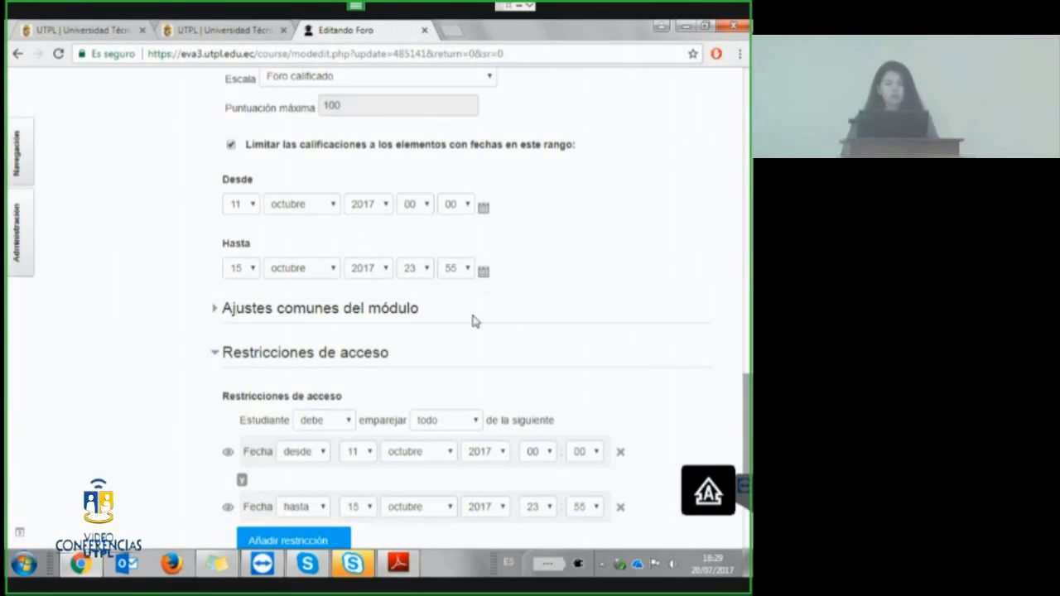
{"action": "left_click", "coordinate": [247, 271]}
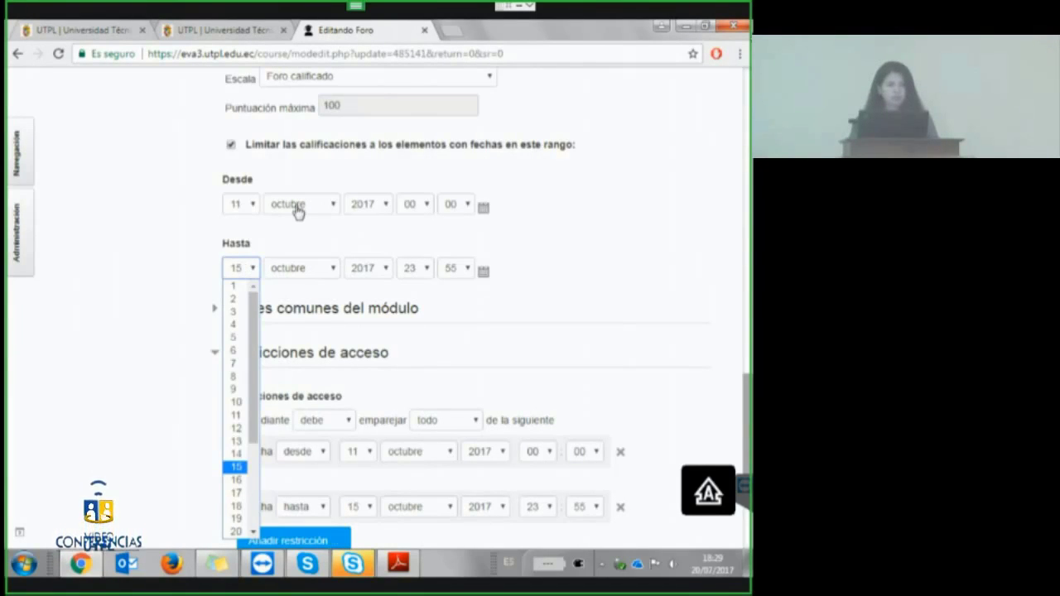
{"action": "left_click", "coordinate": [501, 335]}
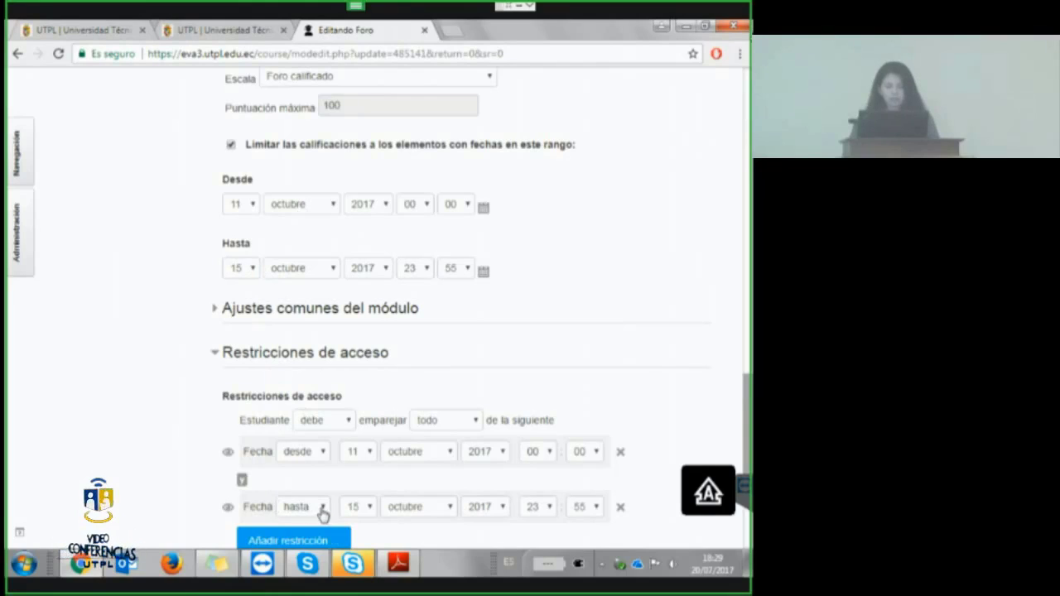
{"action": "left_click", "coordinate": [370, 508]}
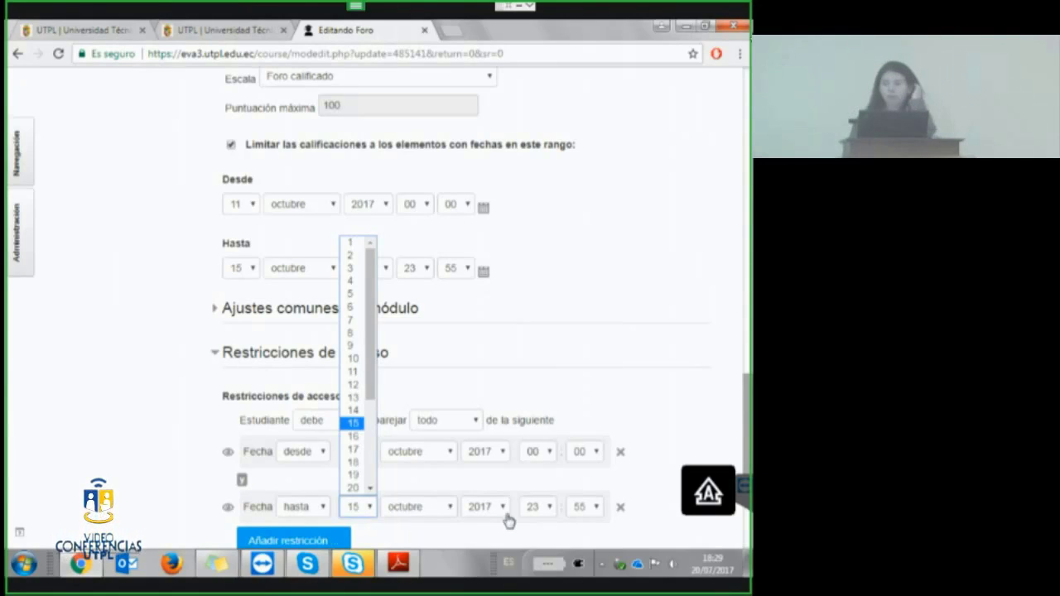
{"action": "left_click", "coordinate": [629, 354]}
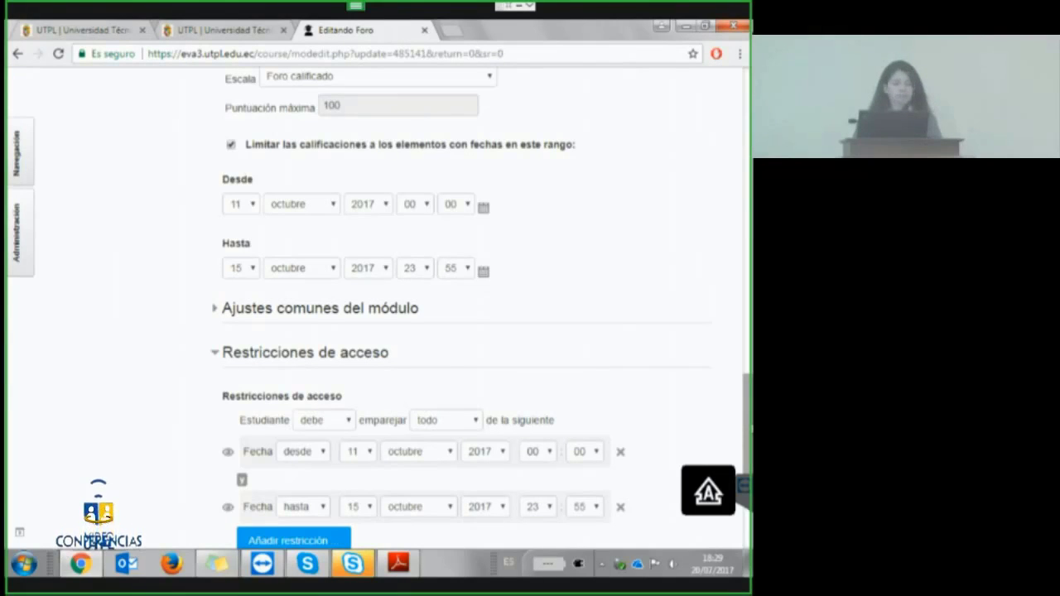
Assign the code FORO CALIFICADO - BIMESTRE 1 (FOR_1B) to the forum under Ajustes comunes del módulo.
{"action": "scroll", "coordinate": [464, 306], "scroll_direction": "down", "scroll_amount": 1}
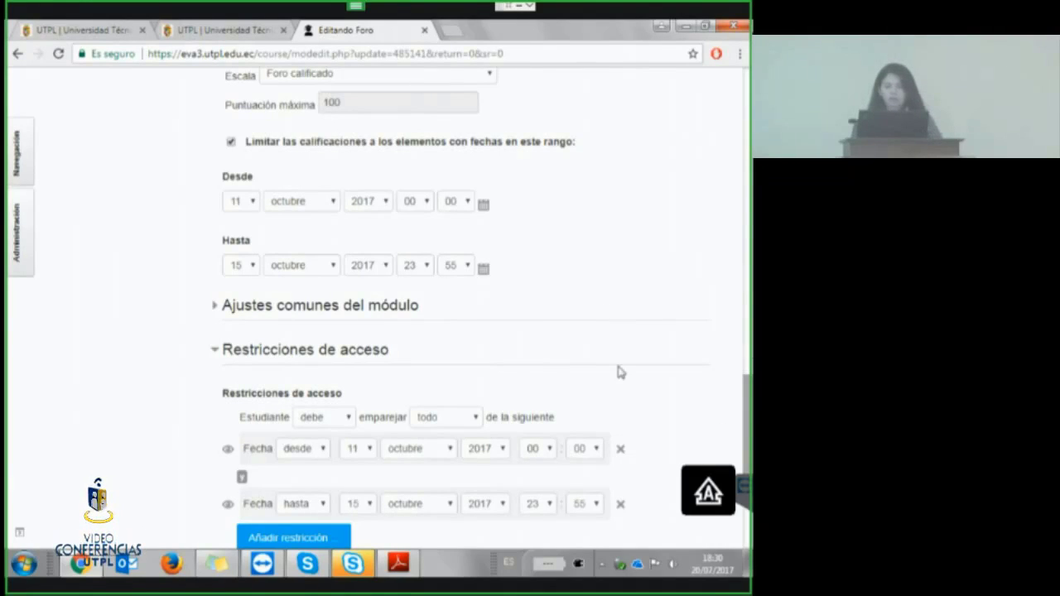
{"action": "left_click", "coordinate": [224, 307]}
{"action": "scroll", "coordinate": [395, 280], "scroll_direction": "down", "scroll_amount": 2}
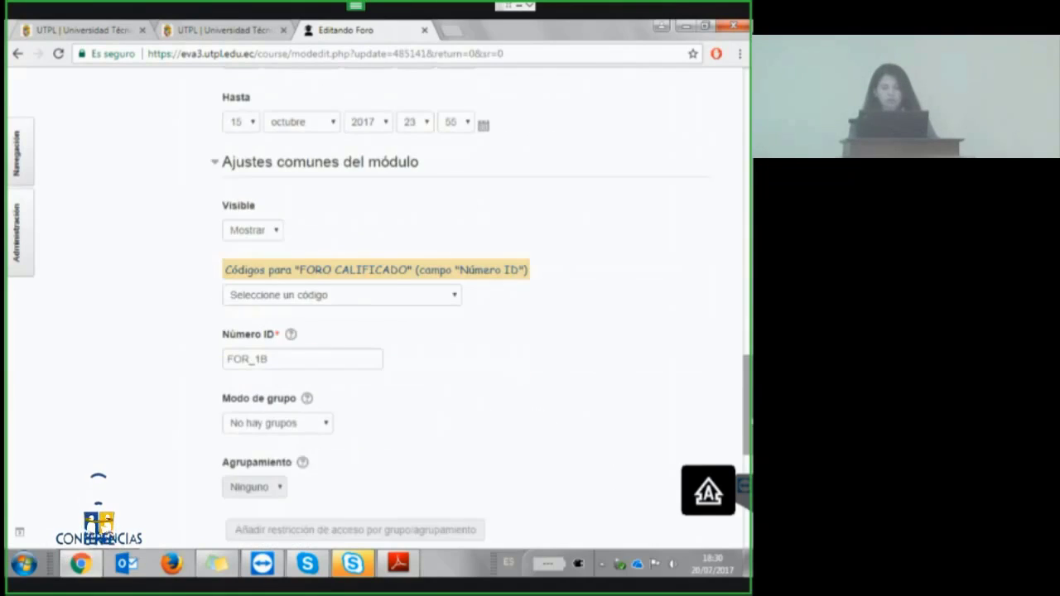
{"action": "left_click", "coordinate": [323, 284]}
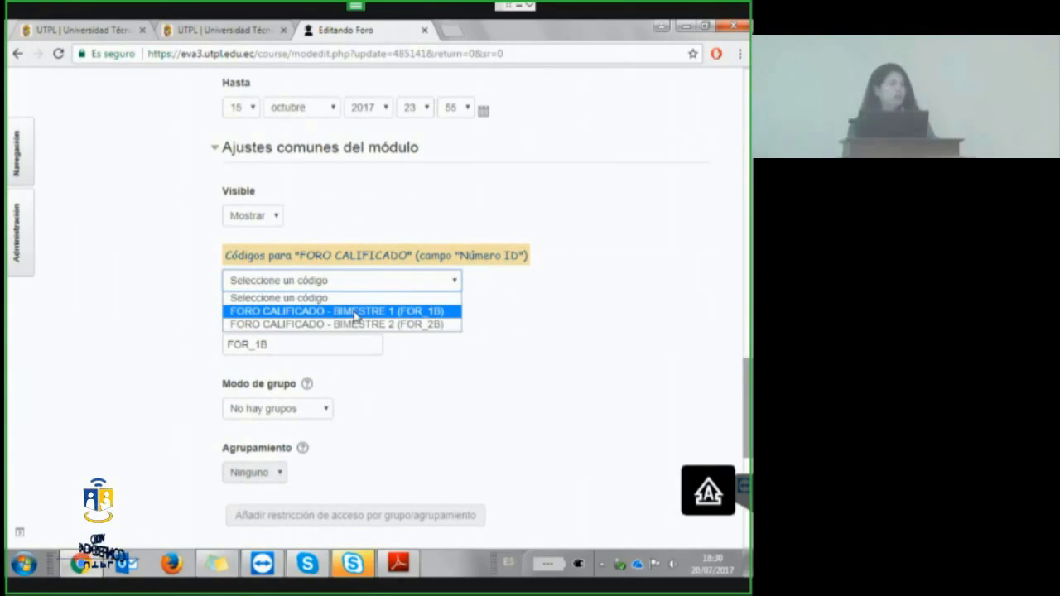
{"action": "left_click", "coordinate": [394, 313]}
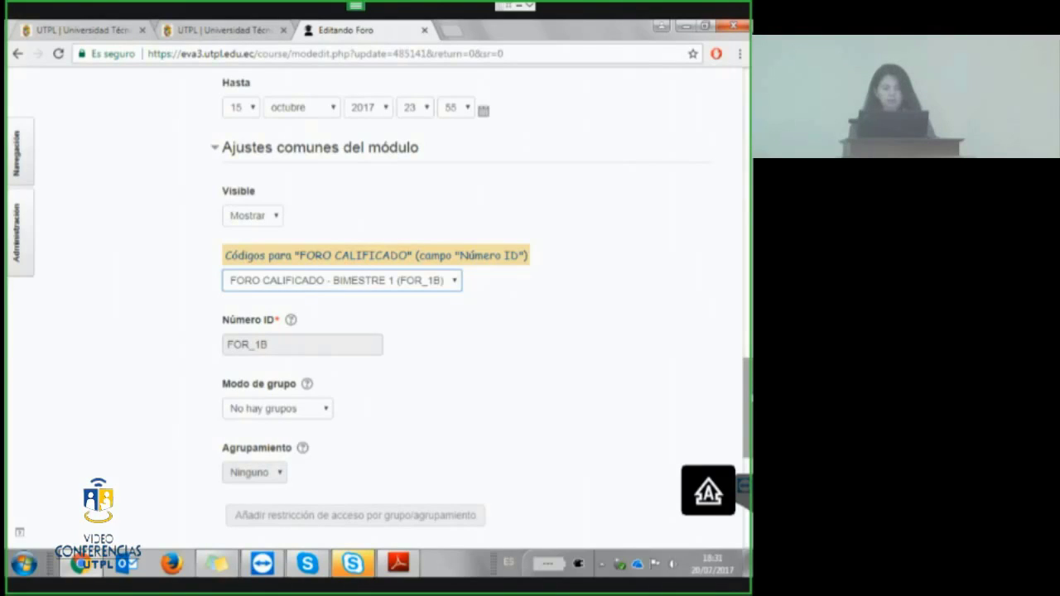
Set the forum's Rastreo de finalización to "Mostrar la actividad como completada cuando se cumplan las condiciones".
{"action": "scroll", "coordinate": [481, 306], "scroll_direction": "down", "scroll_amount": 3}
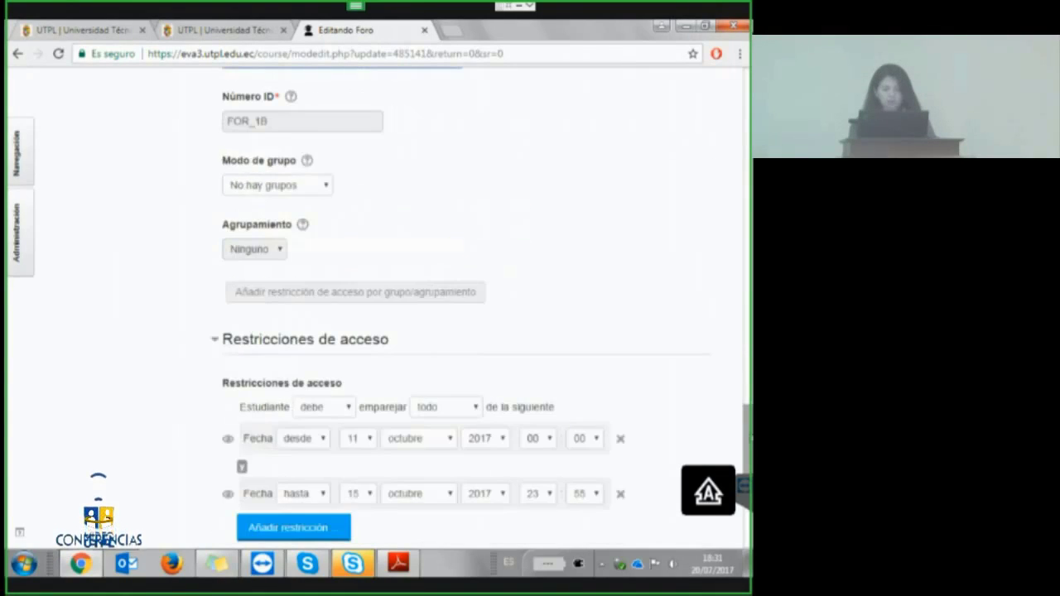
{"action": "scroll", "coordinate": [426, 372], "scroll_direction": "down", "scroll_amount": 3}
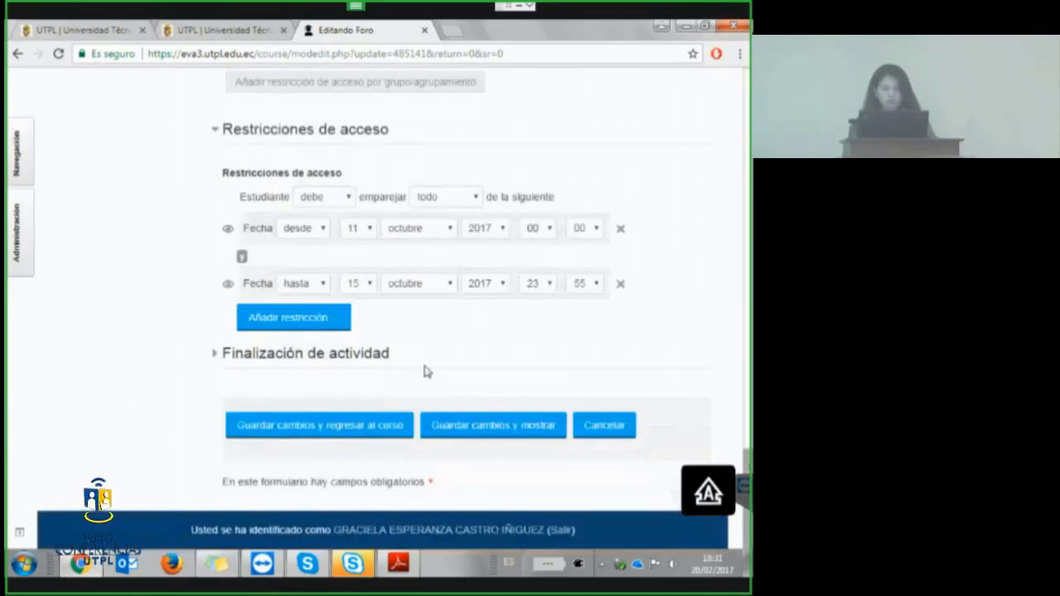
{"action": "left_click", "coordinate": [225, 362]}
{"action": "scroll", "coordinate": [739, 444], "scroll_direction": "down", "scroll_amount": 2}
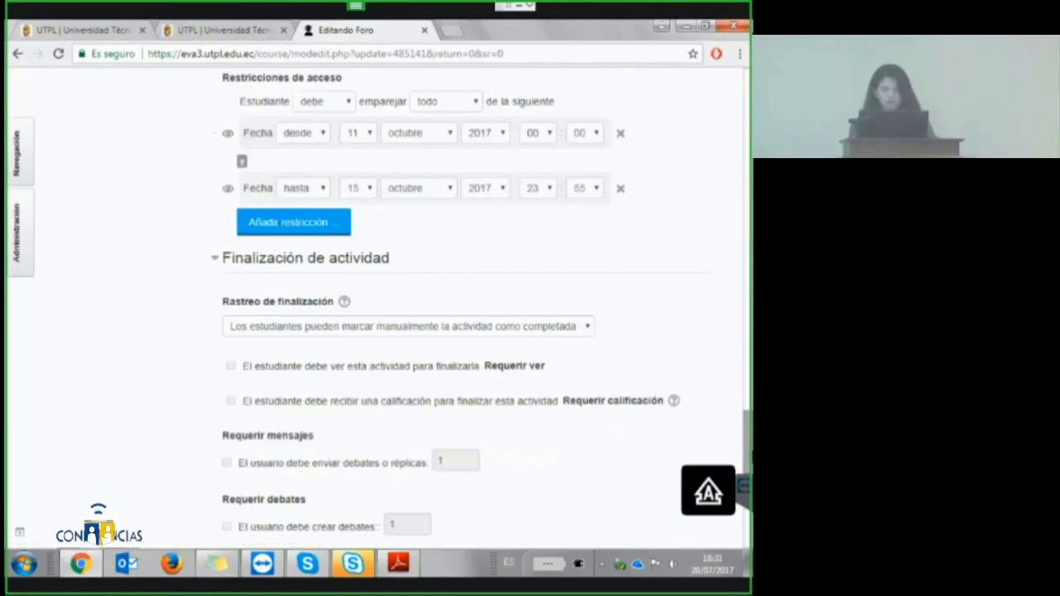
{"action": "scroll", "coordinate": [618, 318], "scroll_direction": "down", "scroll_amount": 2}
{"action": "left_click", "coordinate": [553, 229]}
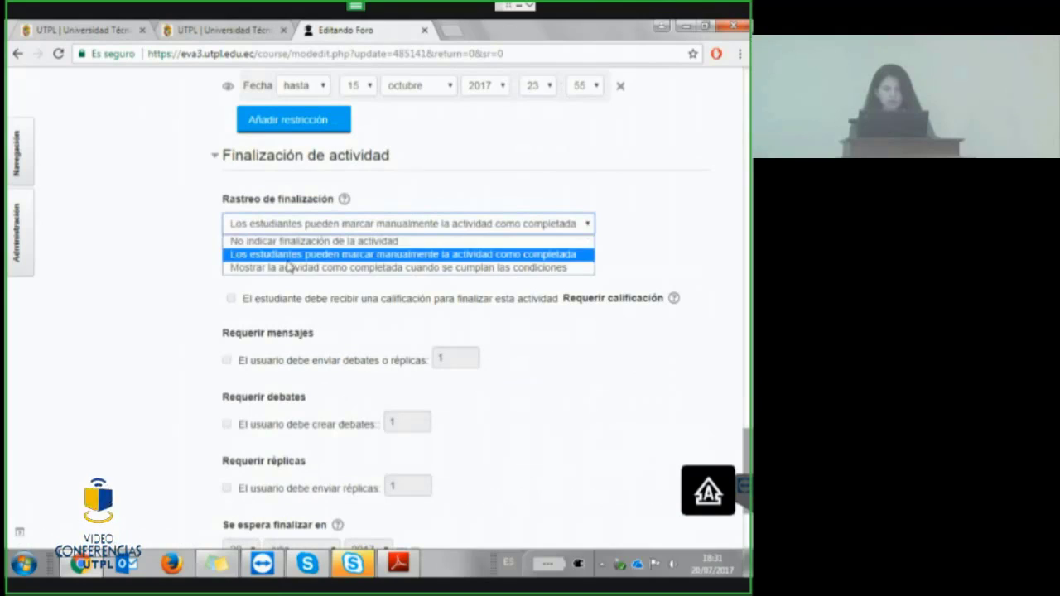
{"action": "left_click", "coordinate": [431, 268]}
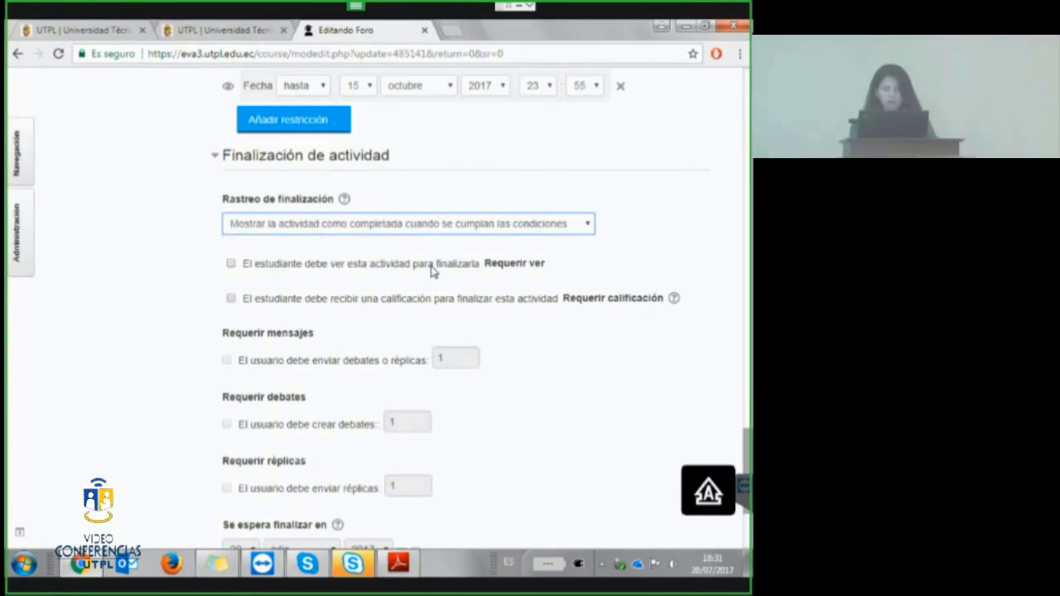
{"action": "left_click", "coordinate": [530, 348]}
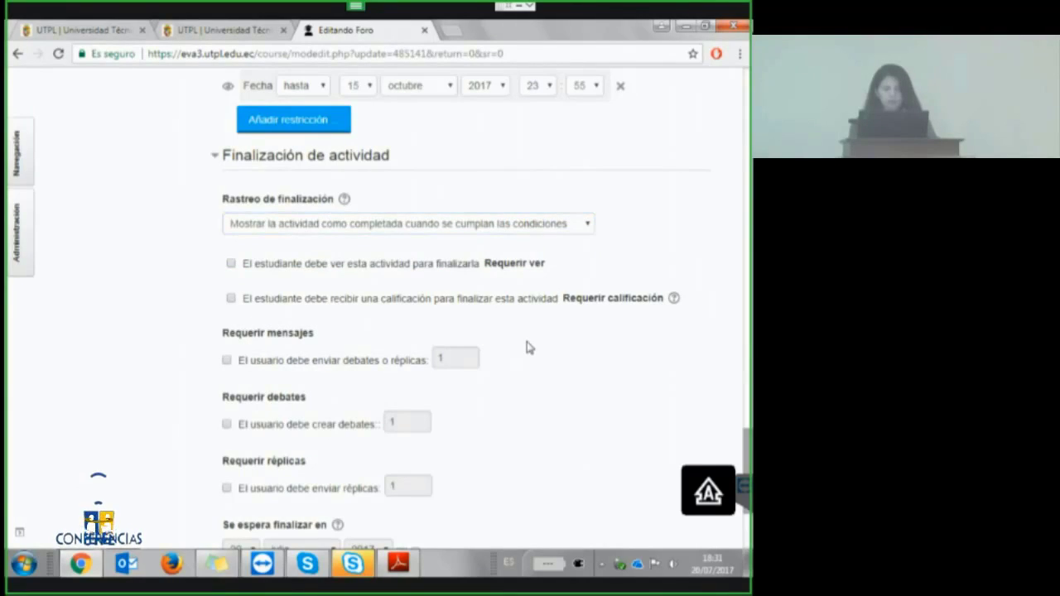
Require students to view the forum and submit 1 debate or reply for completion, and save the changes and show the forum.
{"action": "left_click", "coordinate": [388, 265]}
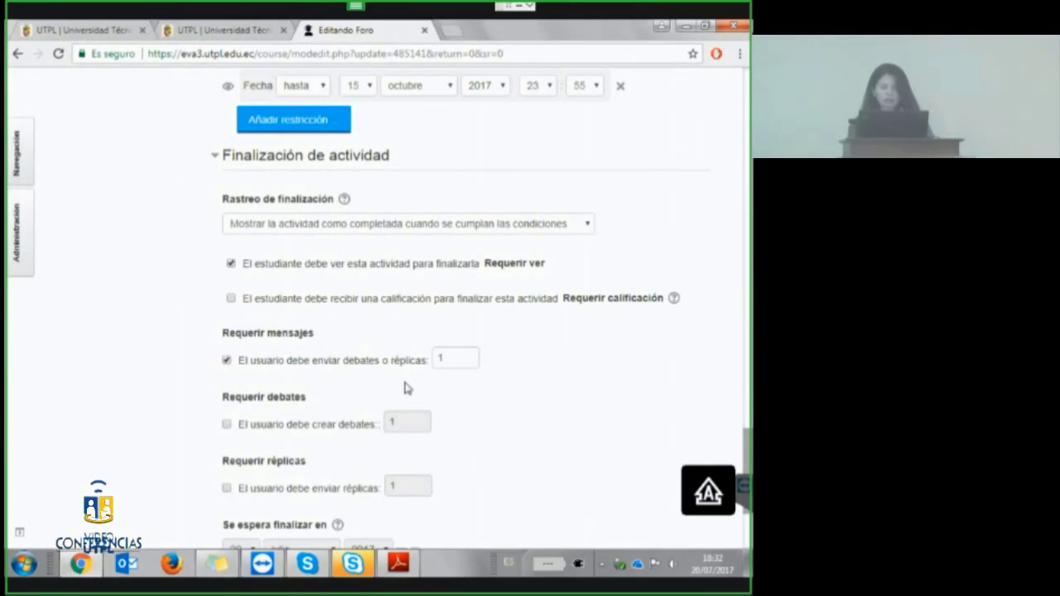
{"action": "double_click", "coordinate": [442, 357]}
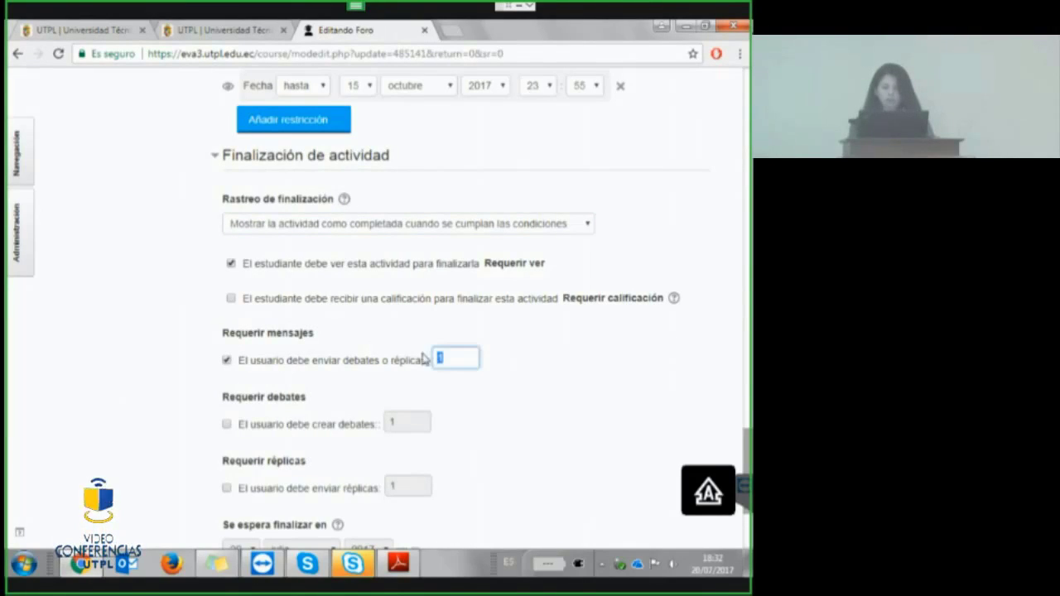
{"action": "left_click", "coordinate": [498, 407]}
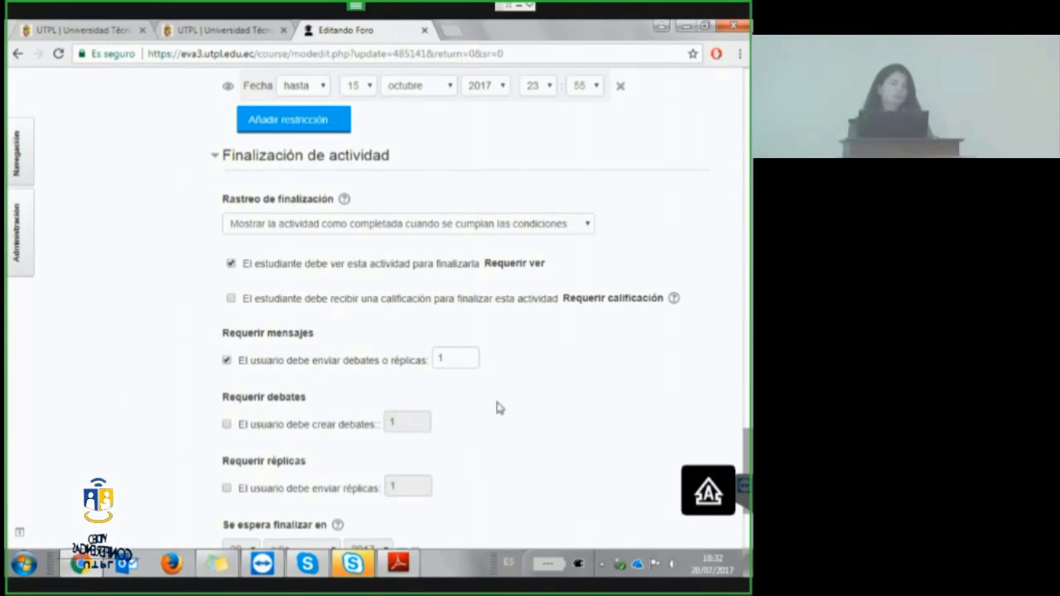
{"action": "scroll", "coordinate": [498, 407], "scroll_direction": "down", "scroll_amount": 1}
{"action": "scroll", "coordinate": [498, 407], "scroll_direction": "down", "scroll_amount": 2}
{"action": "scroll", "coordinate": [515, 458], "scroll_direction": "down", "scroll_amount": 1}
{"action": "left_click", "coordinate": [515, 458]}
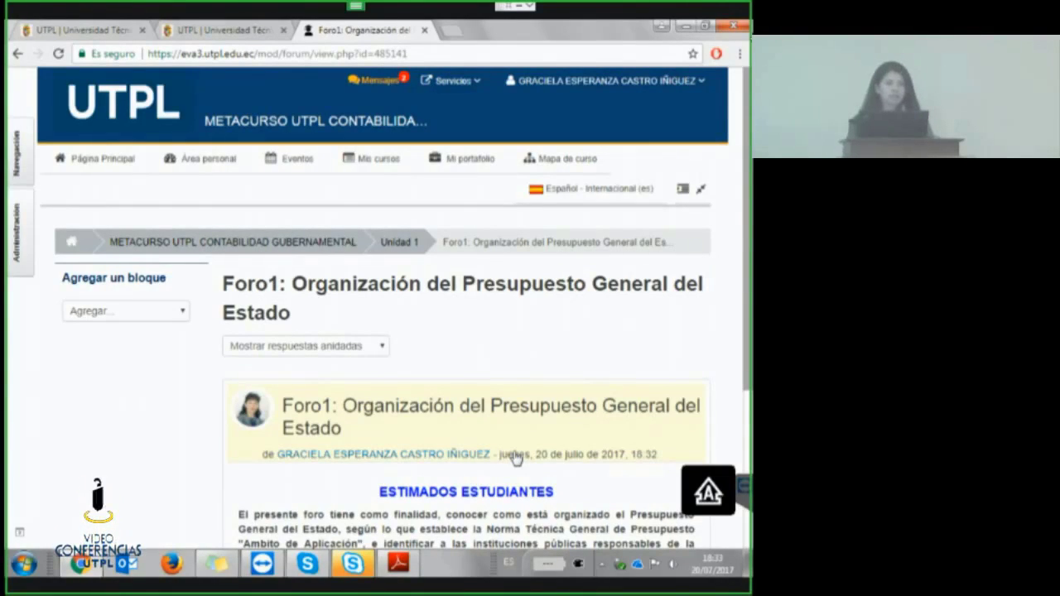
Review the published Foro1 instructions and return to the METACURSO UTPL CONTABILIDAD GUBERNAMENTAL course page.
{"action": "scroll", "coordinate": [515, 458], "scroll_direction": "down", "scroll_amount": 1}
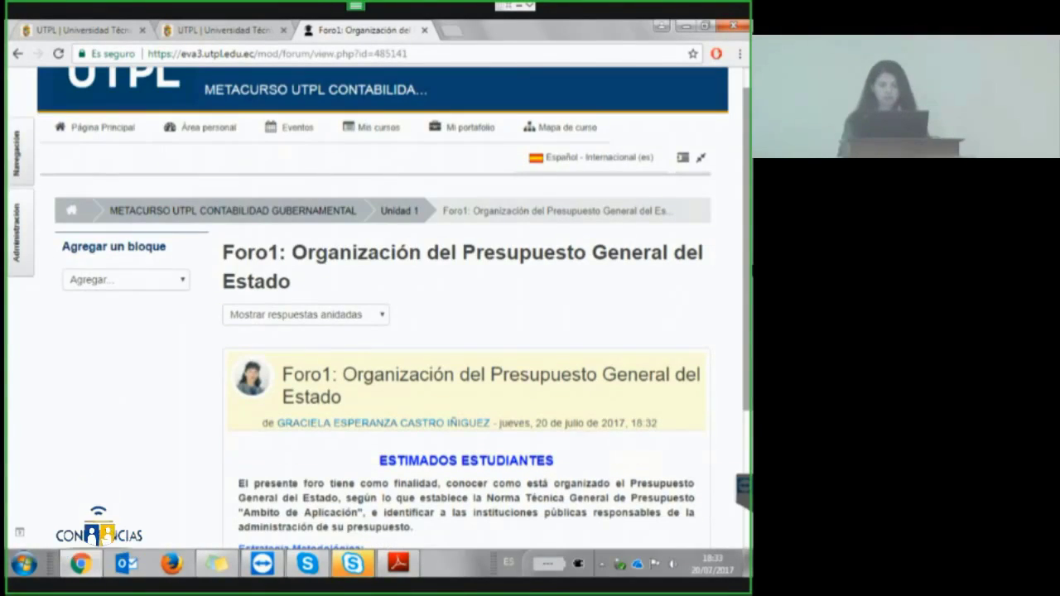
{"action": "scroll", "coordinate": [389, 315], "scroll_direction": "down", "scroll_amount": 4}
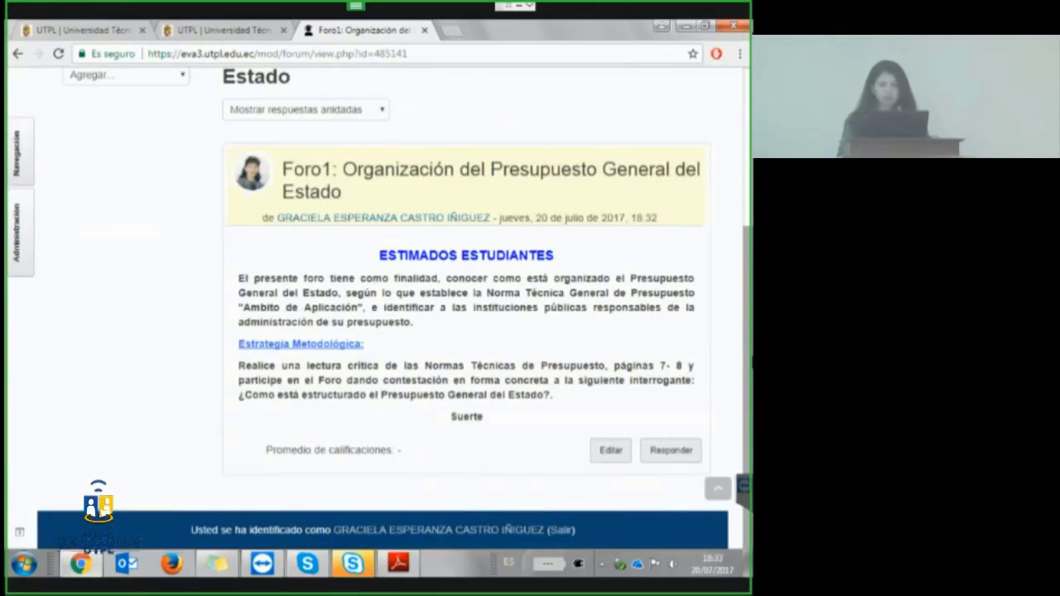
{"action": "scroll", "coordinate": [389, 315], "scroll_direction": "up", "scroll_amount": 3}
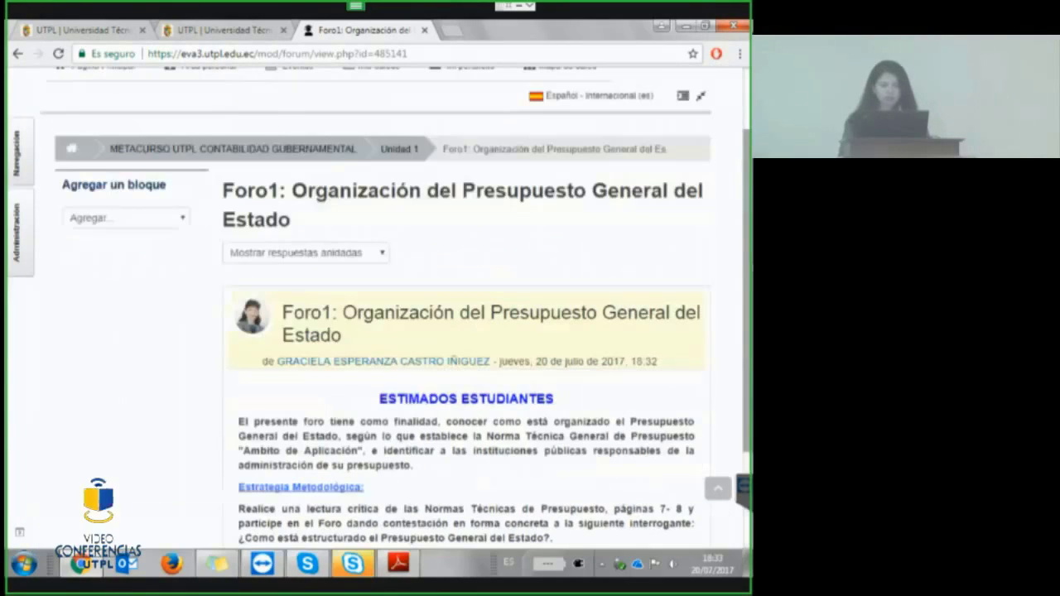
{"action": "scroll", "coordinate": [260, 205], "scroll_direction": "up", "scroll_amount": 1}
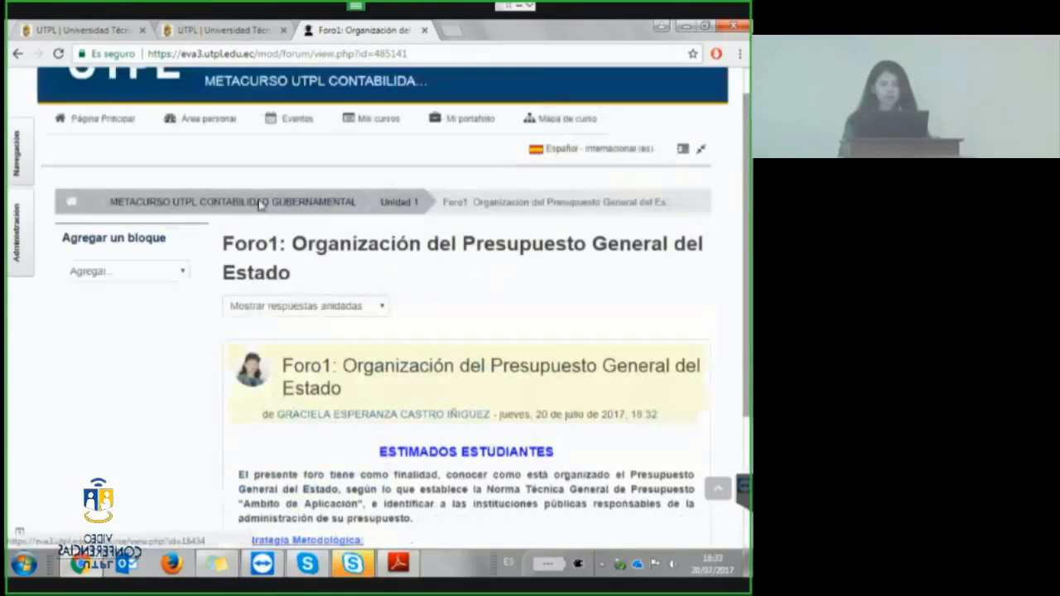
{"action": "left_click", "coordinate": [259, 205]}
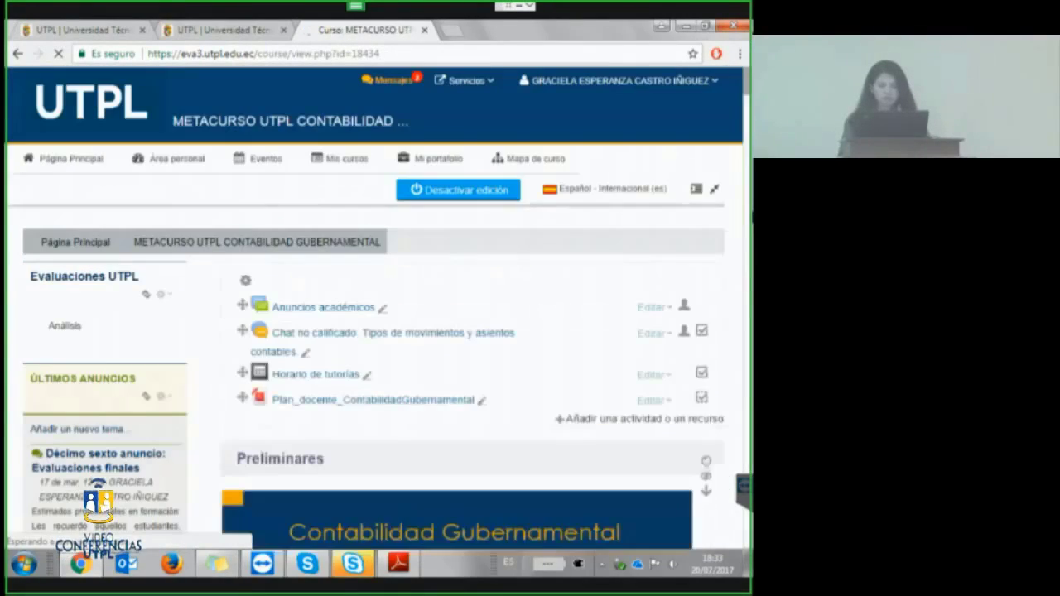
Move the Foro1: Organización del Presupuesto General del Estado forum from Unidad 1 to just below Autoevaluación 2 in Unidad 2.
{"action": "scroll", "coordinate": [464, 331], "scroll_direction": "down", "scroll_amount": 10}
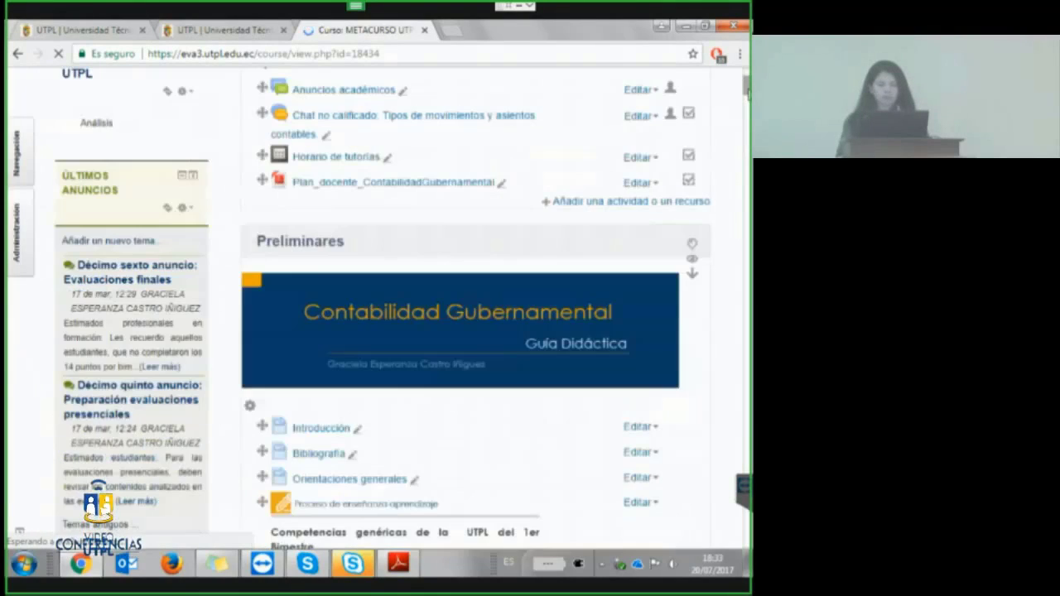
{"action": "scroll", "coordinate": [463, 332], "scroll_direction": "up", "scroll_amount": 10}
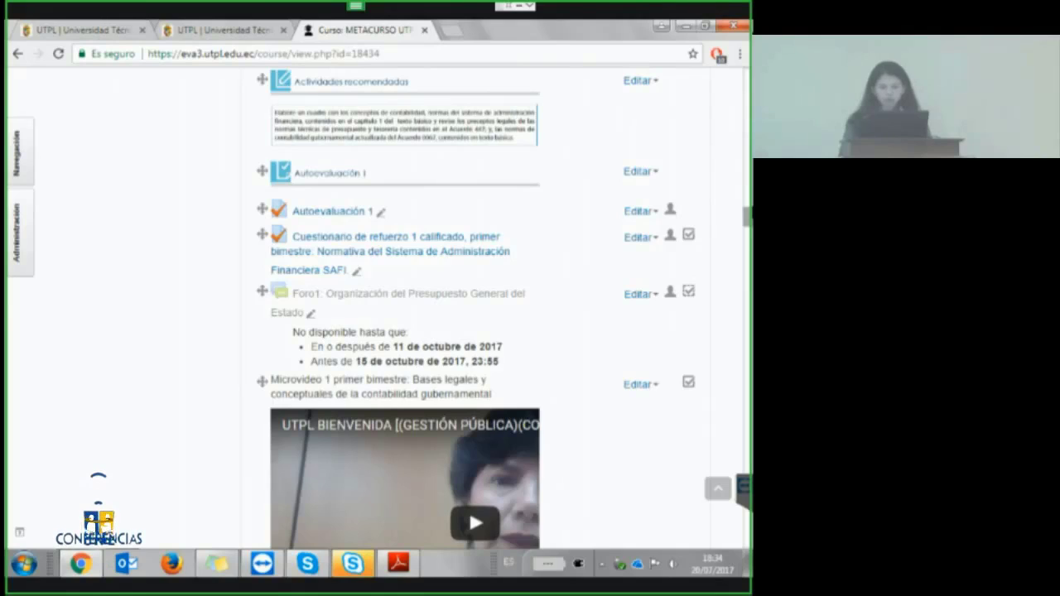
{"action": "scroll", "coordinate": [464, 307], "scroll_direction": "up", "scroll_amount": 5}
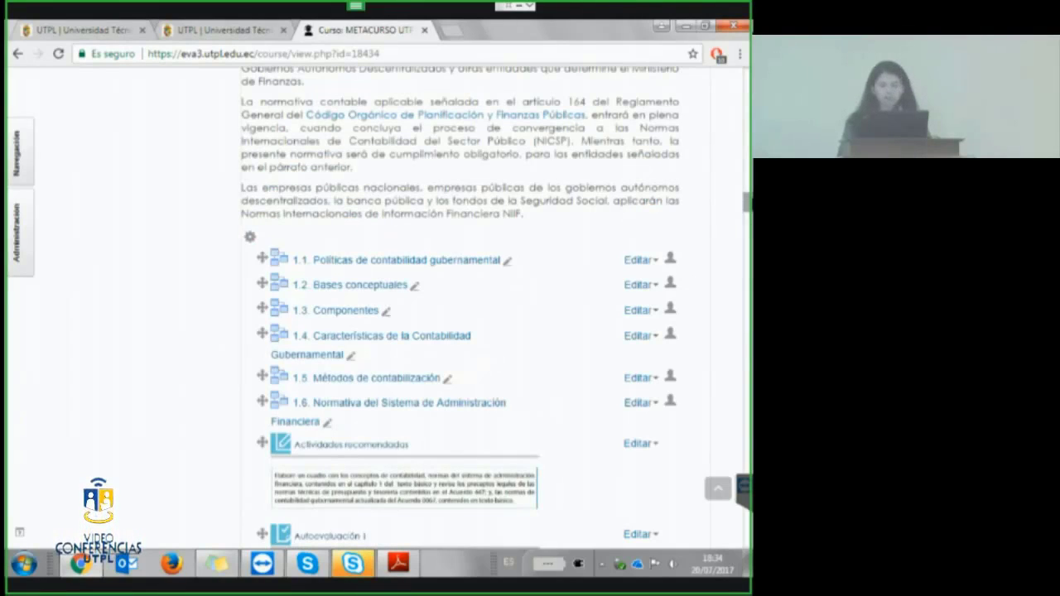
{"action": "scroll", "coordinate": [463, 306], "scroll_direction": "up", "scroll_amount": 5}
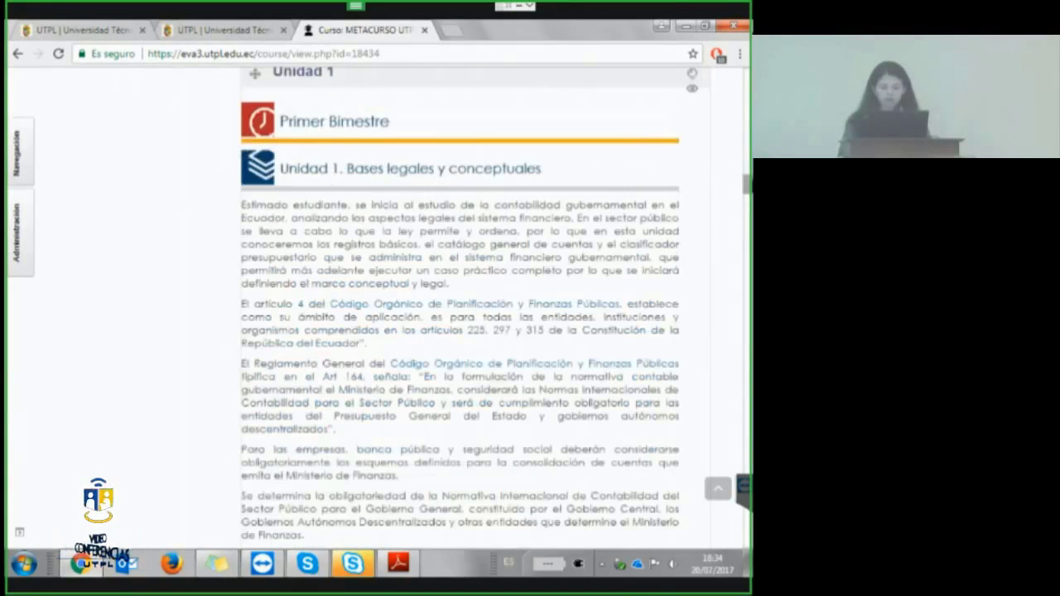
{"action": "scroll", "coordinate": [261, 400], "scroll_direction": "down", "scroll_amount": 5}
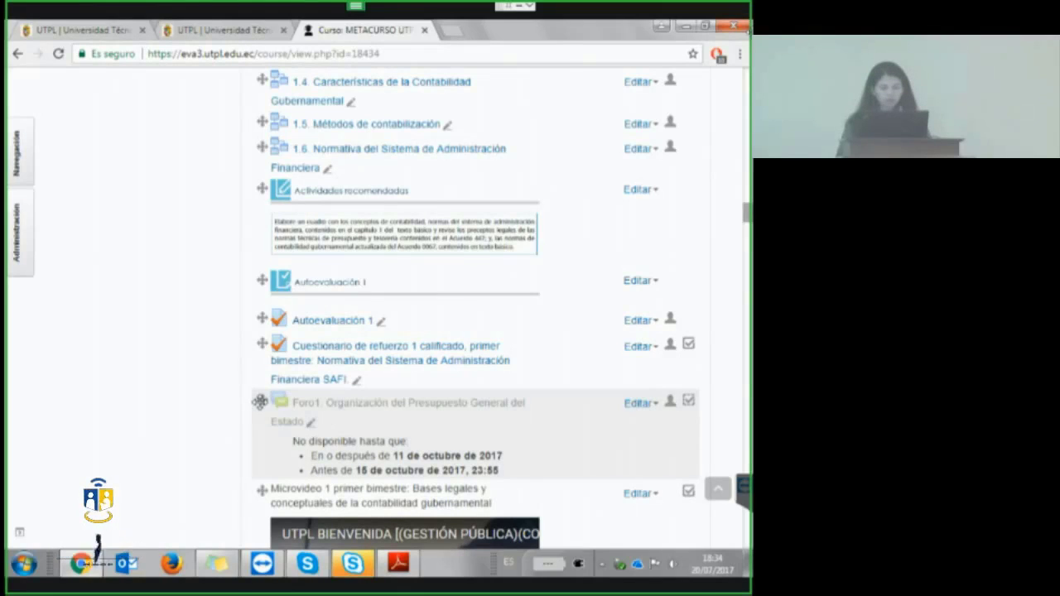
{"action": "left_click_drag", "start_coordinate": [259, 401], "coordinate": [278, 337]}
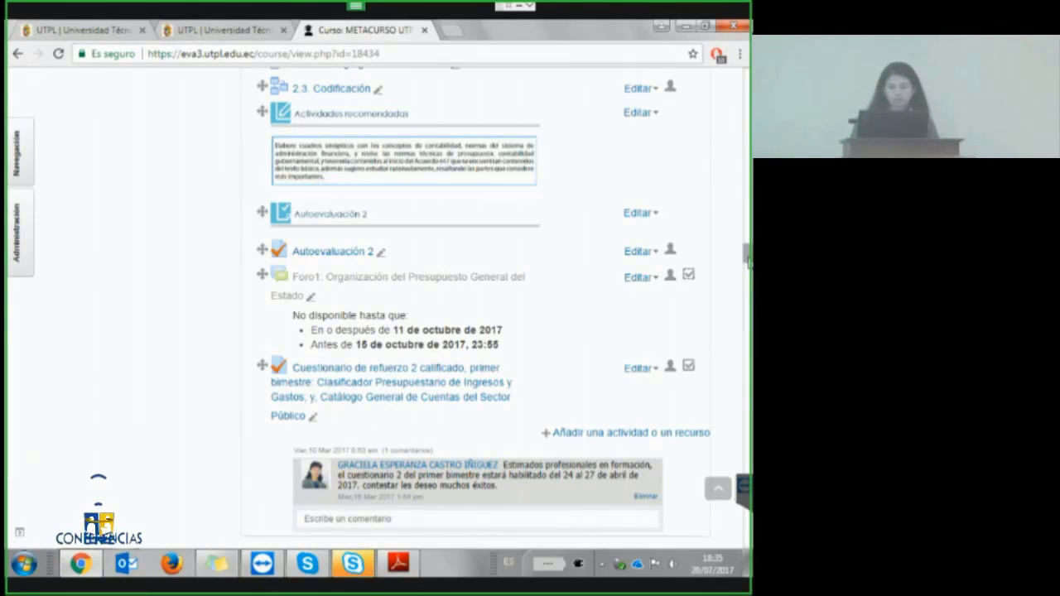
Open the settings of Unidad 1's Cuestionario de refuerzo 1 calificado for editing.
{"action": "scroll", "coordinate": [747, 260], "scroll_direction": "up", "scroll_amount": 1}
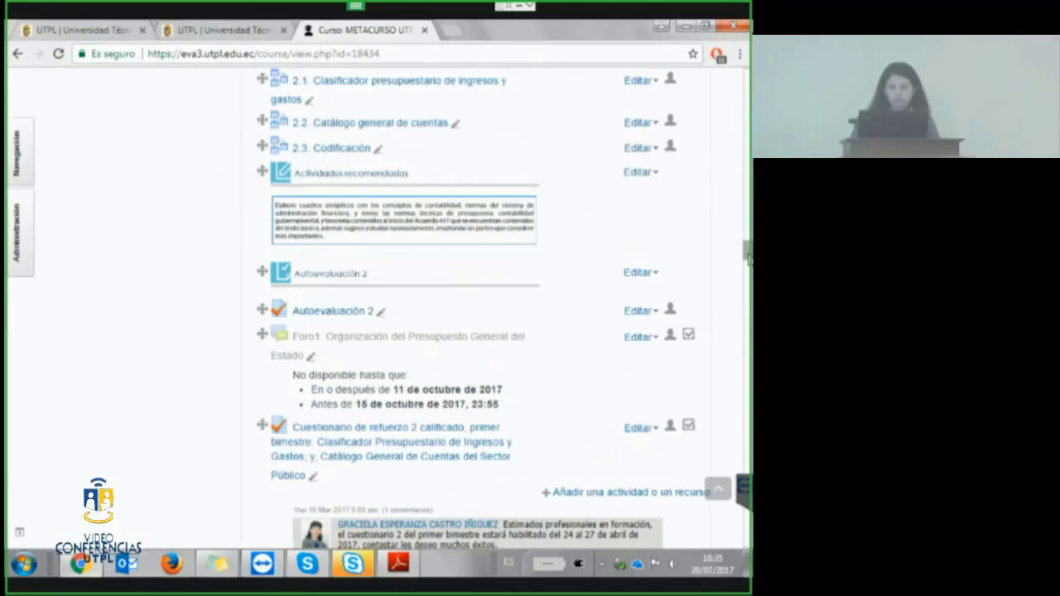
{"action": "scroll", "coordinate": [748, 259], "scroll_direction": "up", "scroll_amount": 5}
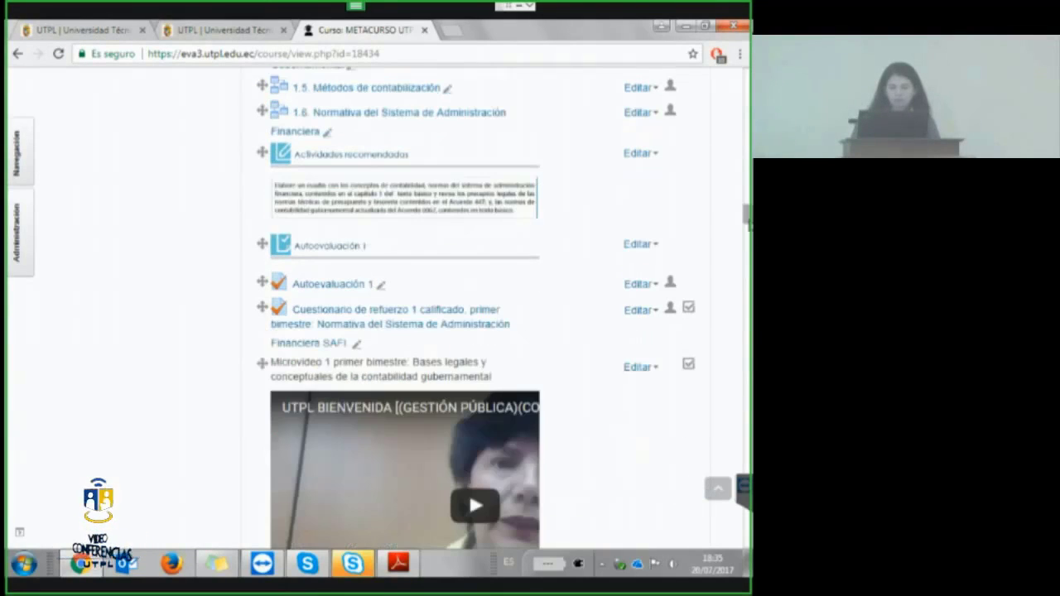
{"action": "scroll", "coordinate": [748, 259], "scroll_direction": "up", "scroll_amount": 4}
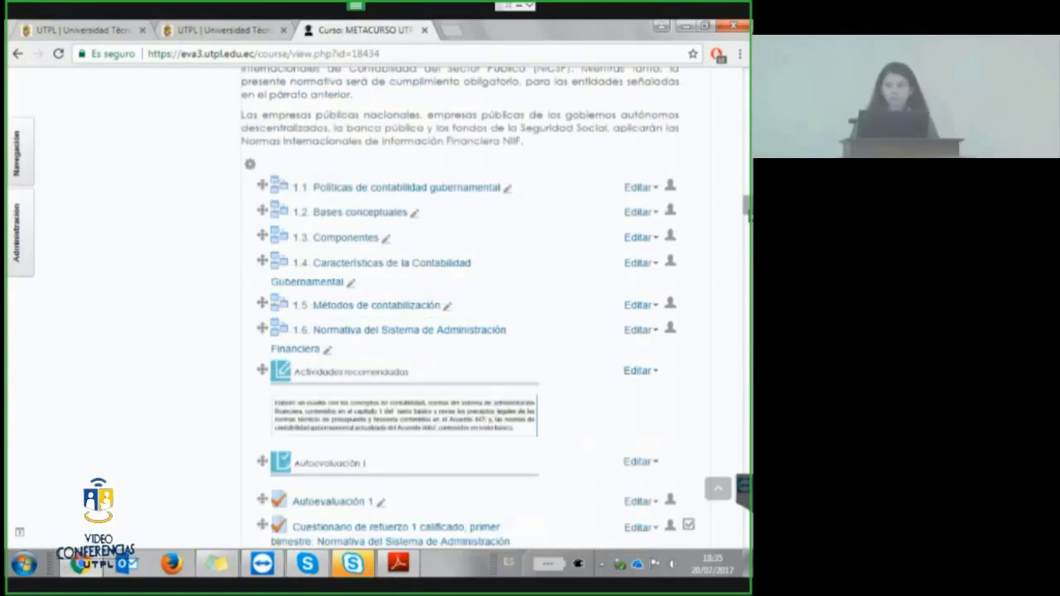
{"action": "scroll", "coordinate": [748, 259], "scroll_direction": "up", "scroll_amount": 5}
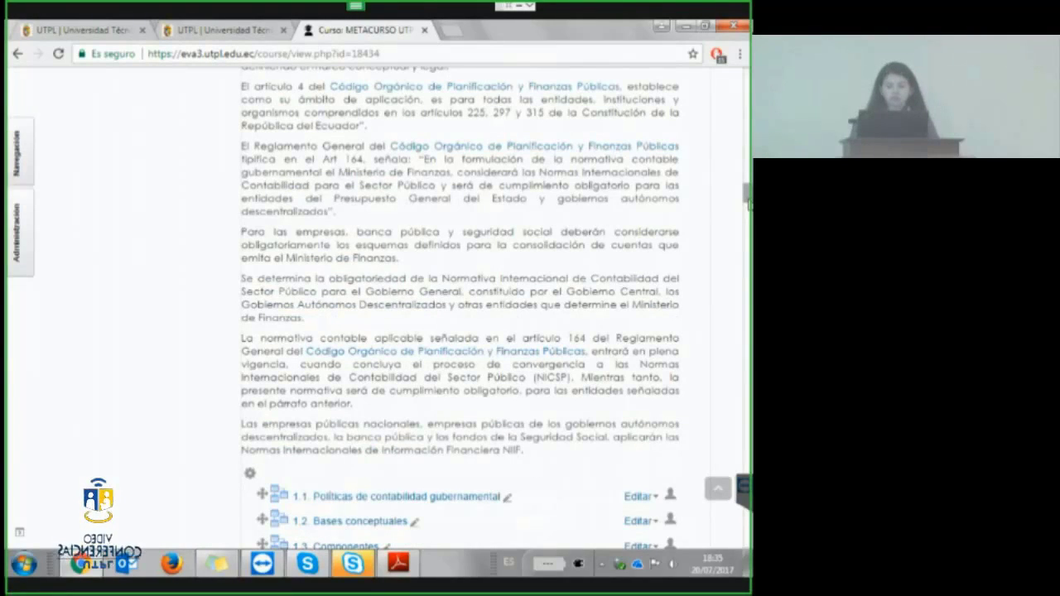
{"action": "scroll", "coordinate": [748, 197], "scroll_direction": "up", "scroll_amount": 1}
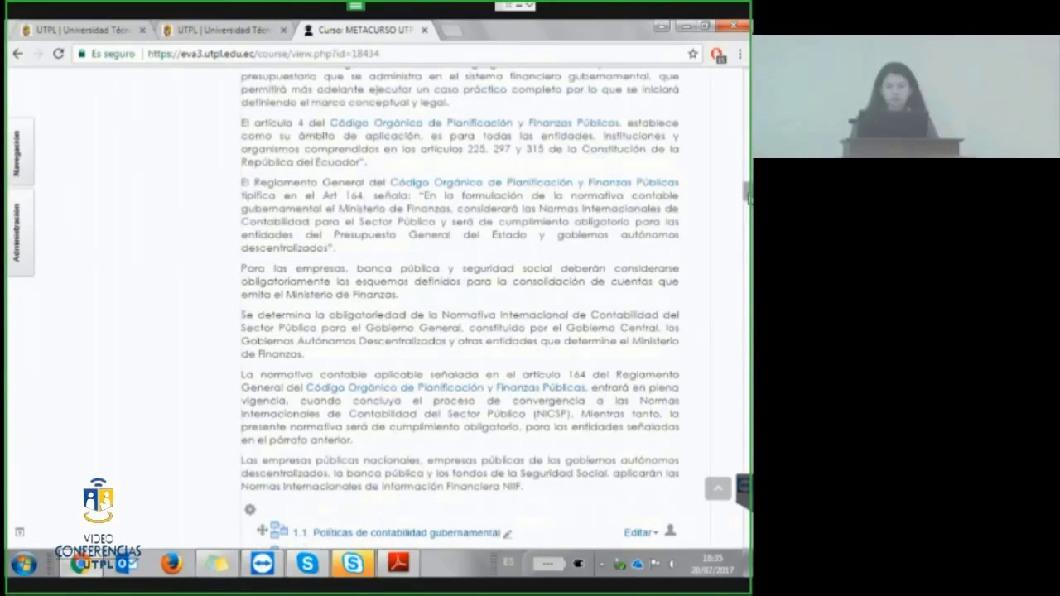
{"action": "scroll", "coordinate": [748, 197], "scroll_direction": "down", "scroll_amount": 10}
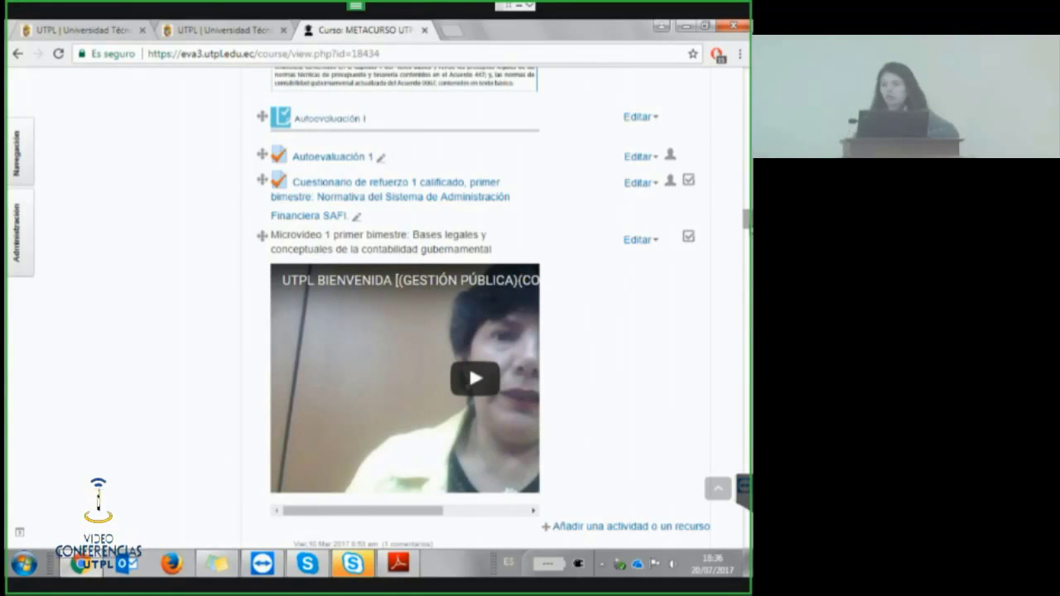
{"action": "left_click", "coordinate": [642, 183]}
{"action": "left_click", "coordinate": [609, 204]}
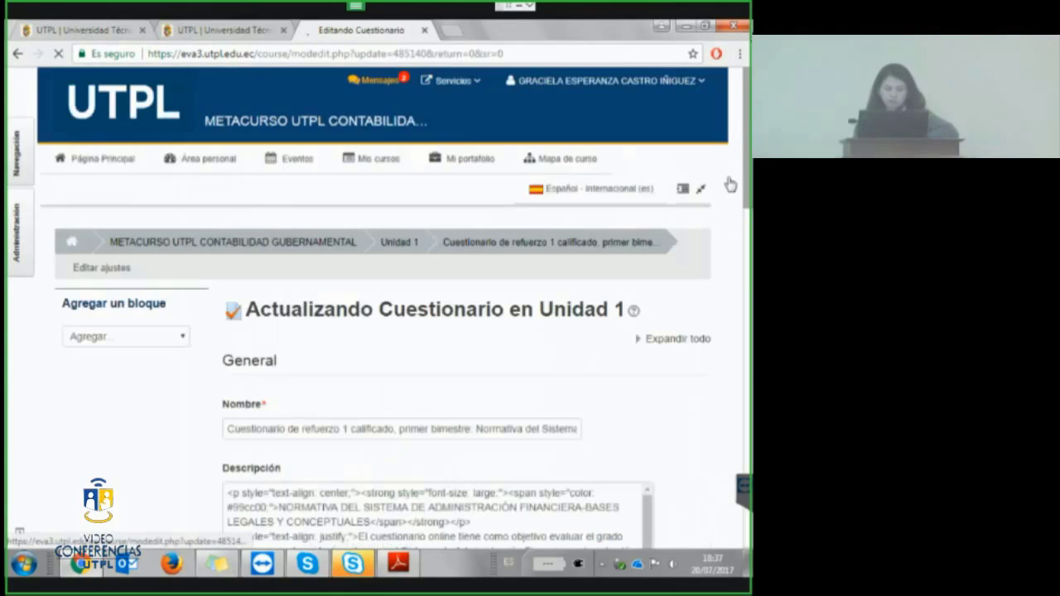
{"action": "scroll", "coordinate": [298, 248], "scroll_direction": "down", "scroll_amount": 2}
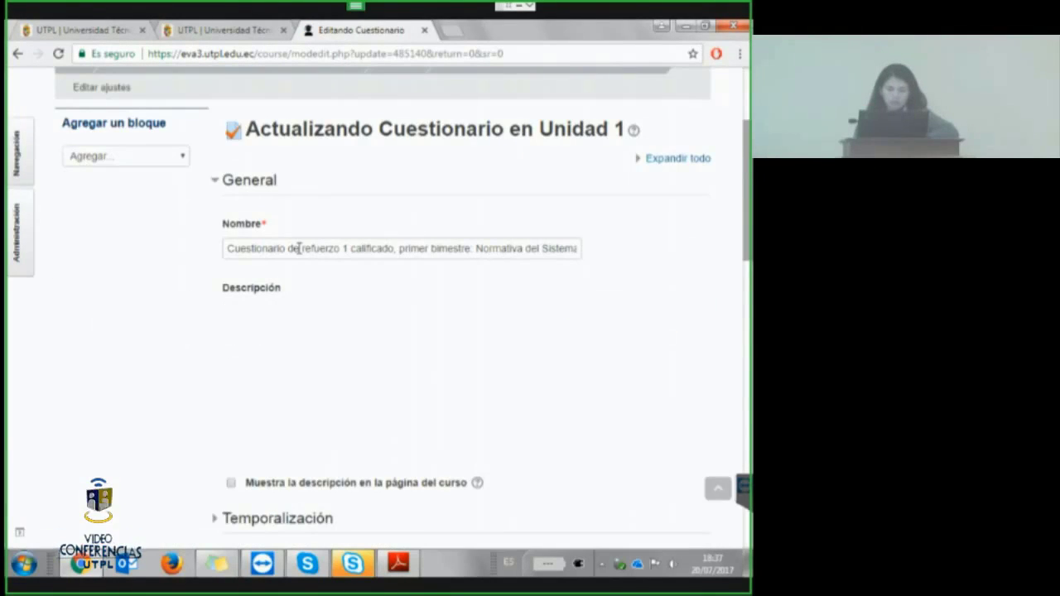
Rename the questionnaire as "Cuestionario1 B1: Normativa del Sistema de Administración Financiera SAFI".
{"action": "left_click", "coordinate": [299, 248]}
{"action": "key", "text": "BackSpace"}
{"action": "key", "text": "BackSpace"}
{"action": "key", "text": "BackSpace"}
{"action": "key", "text": "Delete"}
{"action": "key", "text": "Delete"}
{"action": "key", "text": "Delete"}
{"action": "key", "text": "Delete"}
{"action": "key", "text": "Delete"}
{"action": "key", "text": "Delete"}
{"action": "key", "text": "Delete"}
{"action": "key", "text": "Delete"}
{"action": "key", "text": "Delete"}
{"action": "key", "text": "Delete"}
{"action": "type", "text": "B"}
{"action": "key", "text": "Delete"}
{"action": "key", "text": "Delete"}
{"action": "type", "text": "1"}
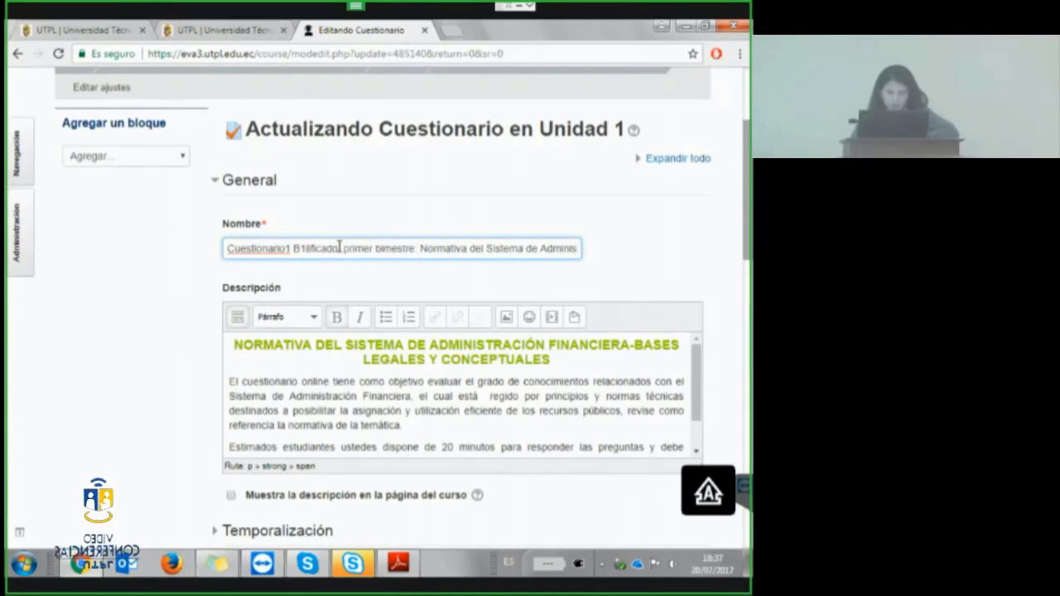
{"action": "key", "text": "Delete"}
{"action": "key", "text": "Delete"}
{"action": "key", "text": "Delete"}
{"action": "key", "text": "Delete"}
{"action": "key", "text": "Delete"}
{"action": "key", "text": "Delete"}
{"action": "key", "text": "Delete"}
{"action": "key", "text": "Delete"}
{"action": "key", "text": "Delete"}
{"action": "key", "text": "Delete"}
{"action": "key", "text": "Delete"}
{"action": "key", "text": "Delete"}
{"action": "key", "text": "Delete"}
{"action": "key", "text": "Delete"}
{"action": "key", "text": "Delete"}
{"action": "key", "text": "Delete"}
{"action": "key", "text": "Delete"}
{"action": "key", "text": "Delete"}
{"action": "key", "text": "Delete"}
{"action": "key", "text": "Delete"}
{"action": "key", "text": "Delete"}
{"action": "key", "text": "Delete"}
{"action": "key", "text": "Delete"}
{"action": "key", "text": "Delete"}
{"action": "key", "text": "Delete"}
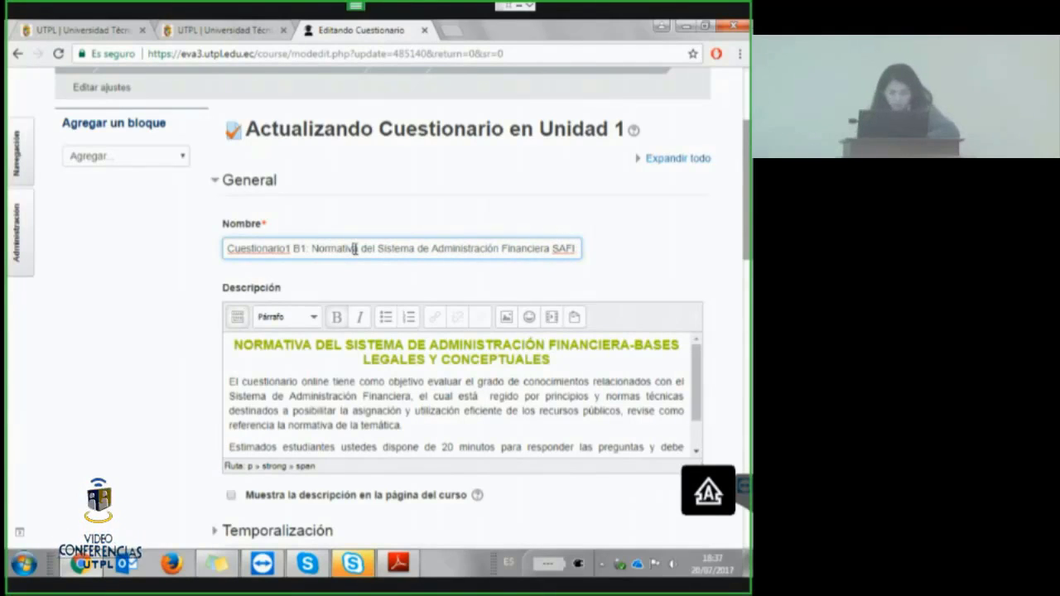
{"action": "left_click", "coordinate": [312, 248]}
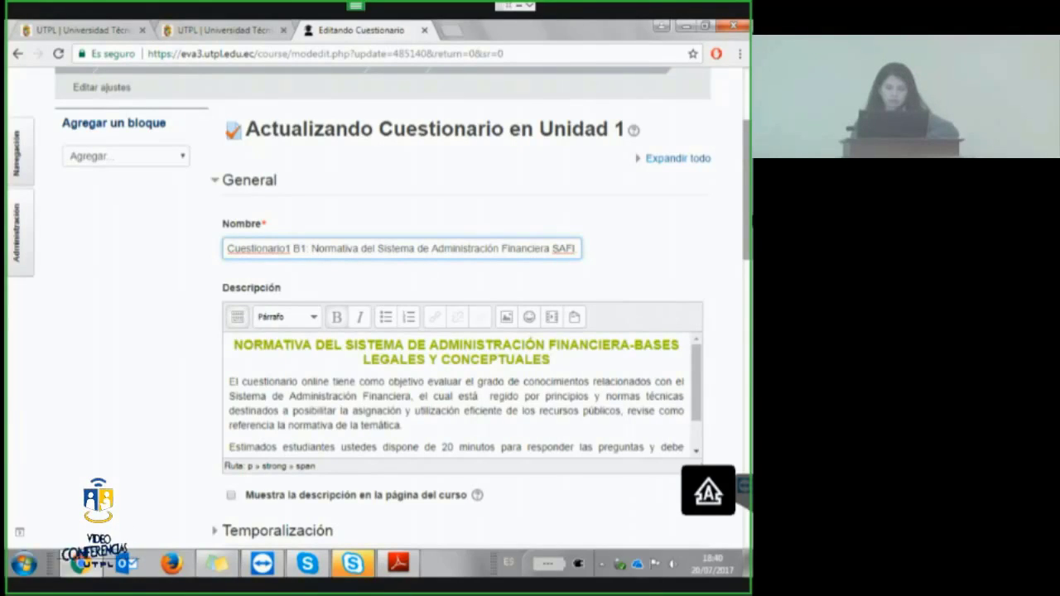
Review the questionnaire's name and description, and its Número ID code under Ajustes comunes del módulo.
{"action": "scroll", "coordinate": [403, 306], "scroll_direction": "down", "scroll_amount": 1}
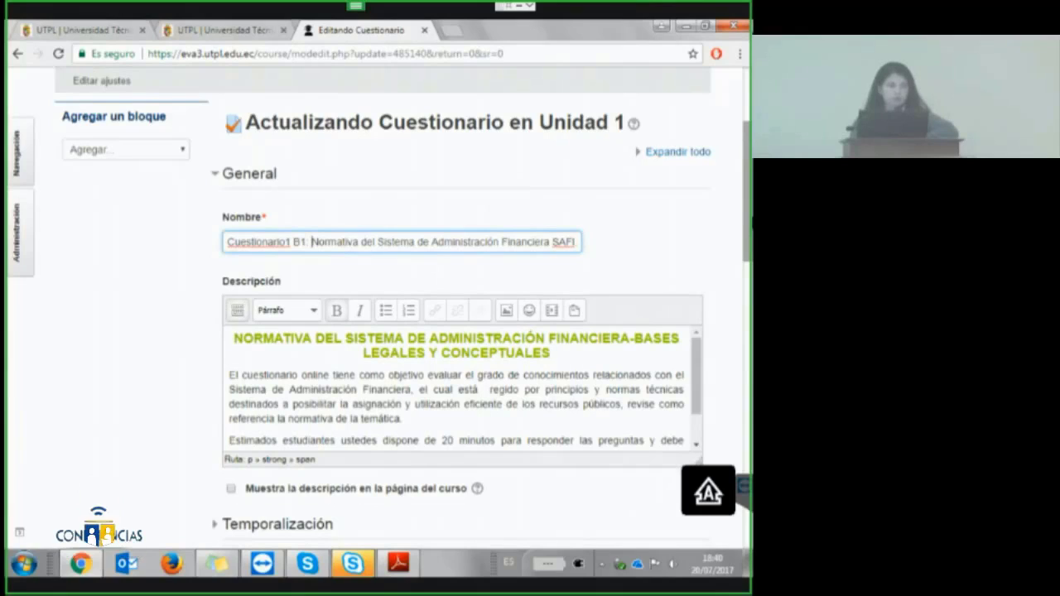
{"action": "scroll", "coordinate": [403, 306], "scroll_direction": "down", "scroll_amount": 1}
{"action": "scroll", "coordinate": [482, 298], "scroll_direction": "down", "scroll_amount": 1}
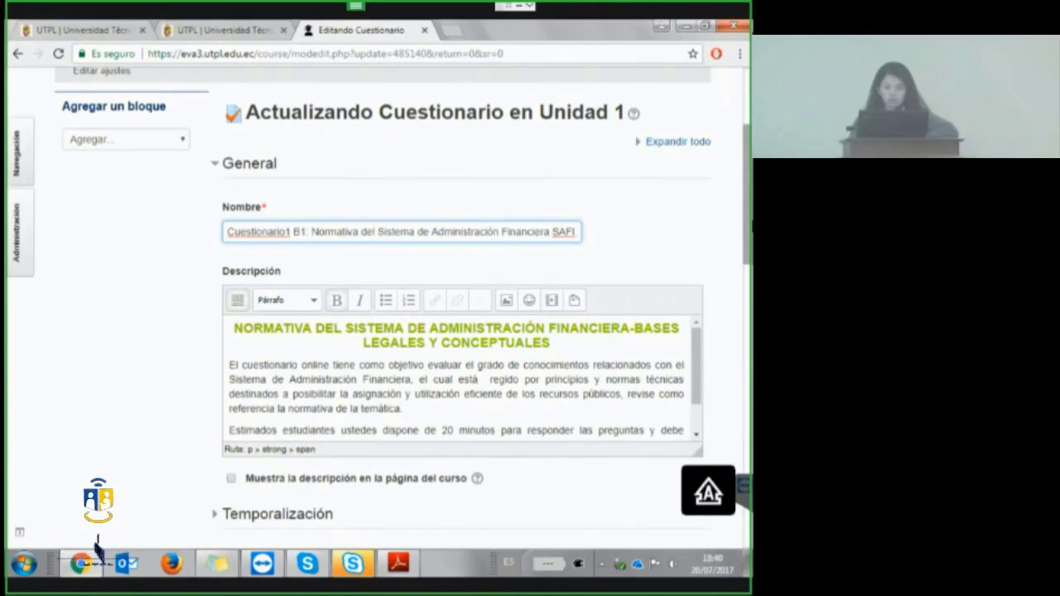
{"action": "left_click", "coordinate": [312, 231]}
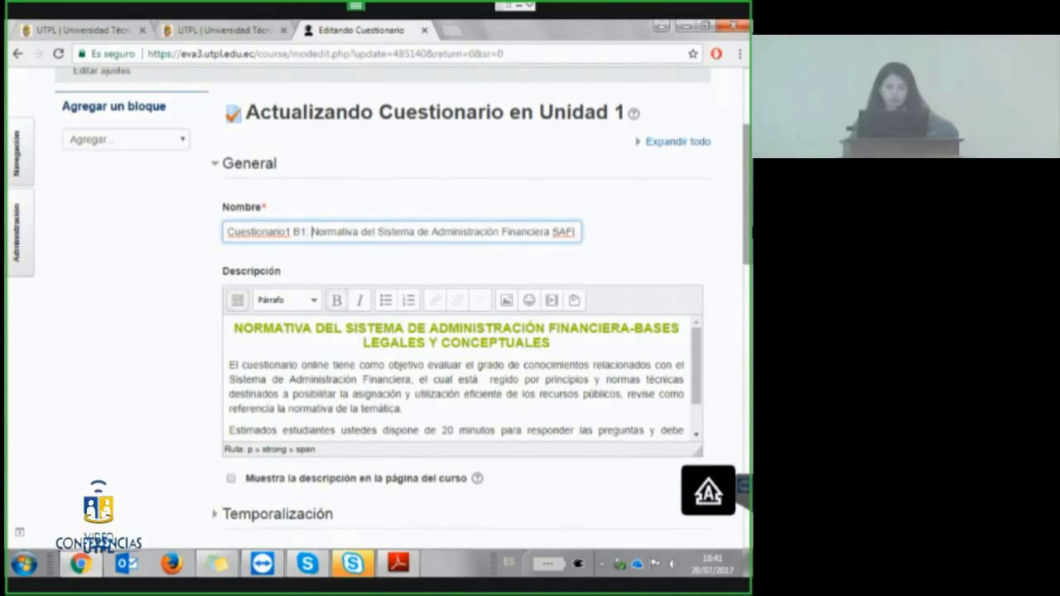
{"action": "scroll", "coordinate": [372, 306], "scroll_direction": "down", "scroll_amount": 1}
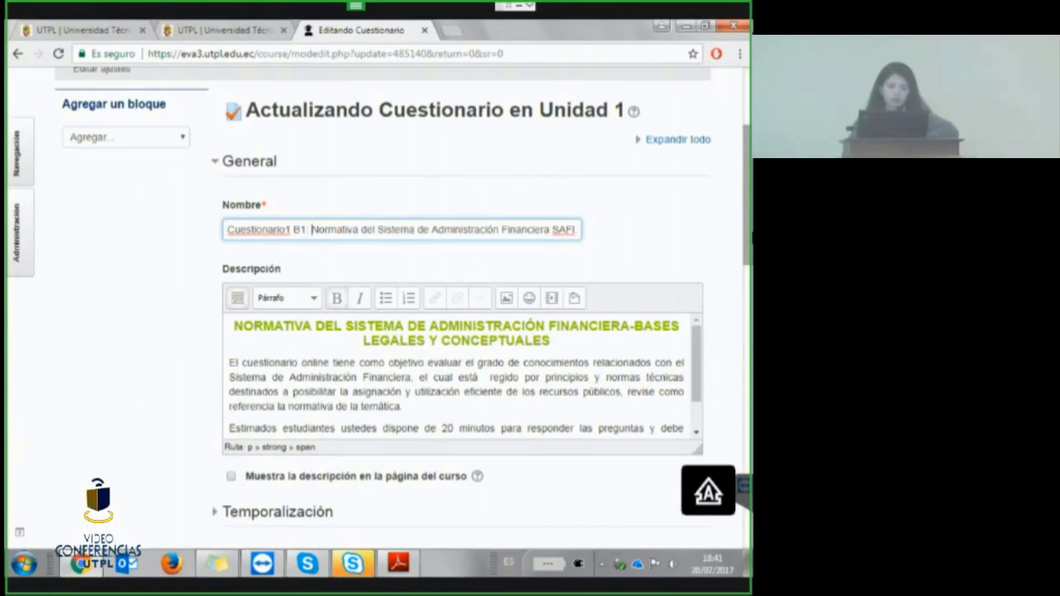
{"action": "scroll", "coordinate": [463, 331], "scroll_direction": "down", "scroll_amount": 3}
{"action": "scroll", "coordinate": [722, 405], "scroll_direction": "down", "scroll_amount": 6}
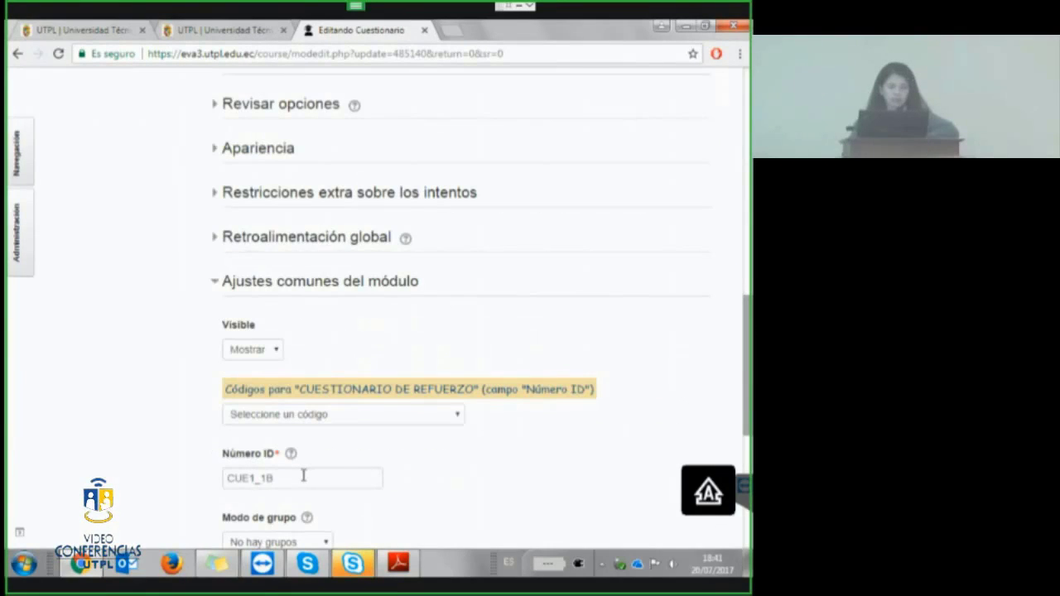
{"action": "left_click_drag", "start_coordinate": [748, 400], "coordinate": [748, 225]}
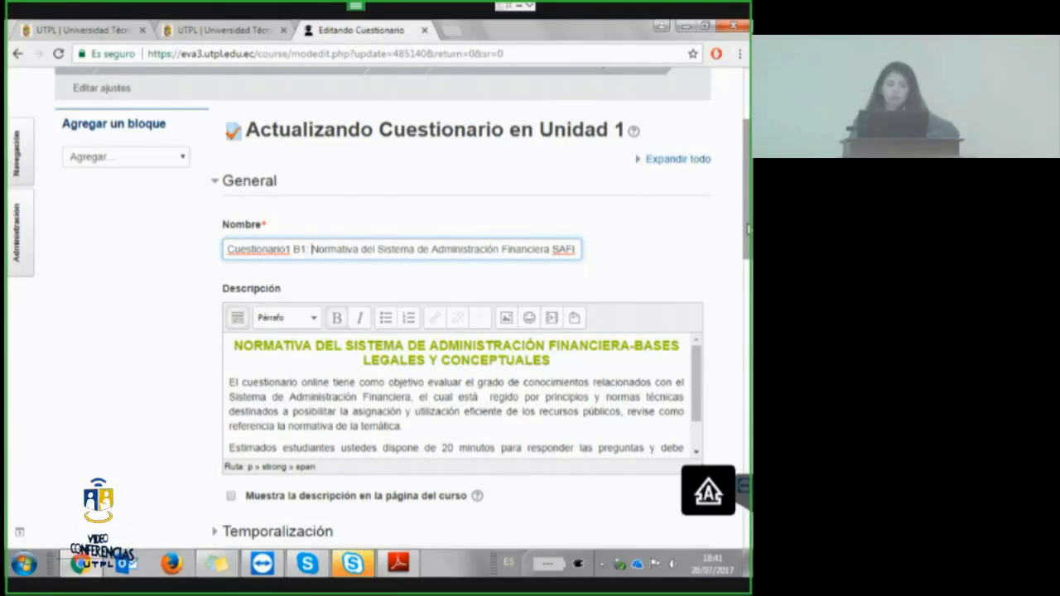
{"action": "left_click_drag", "start_coordinate": [747, 228], "coordinate": [747, 261]}
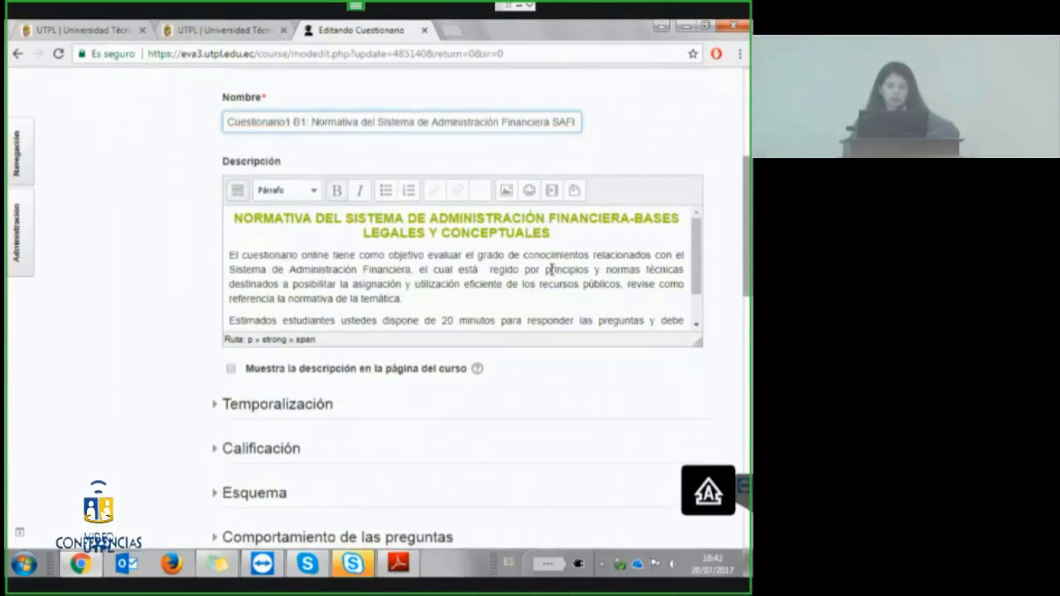
Review the questionnaire's name and read its description through to the end.
{"action": "left_click_drag", "start_coordinate": [318, 122], "coordinate": [312, 122]}
{"action": "left_click", "coordinate": [313, 121]}
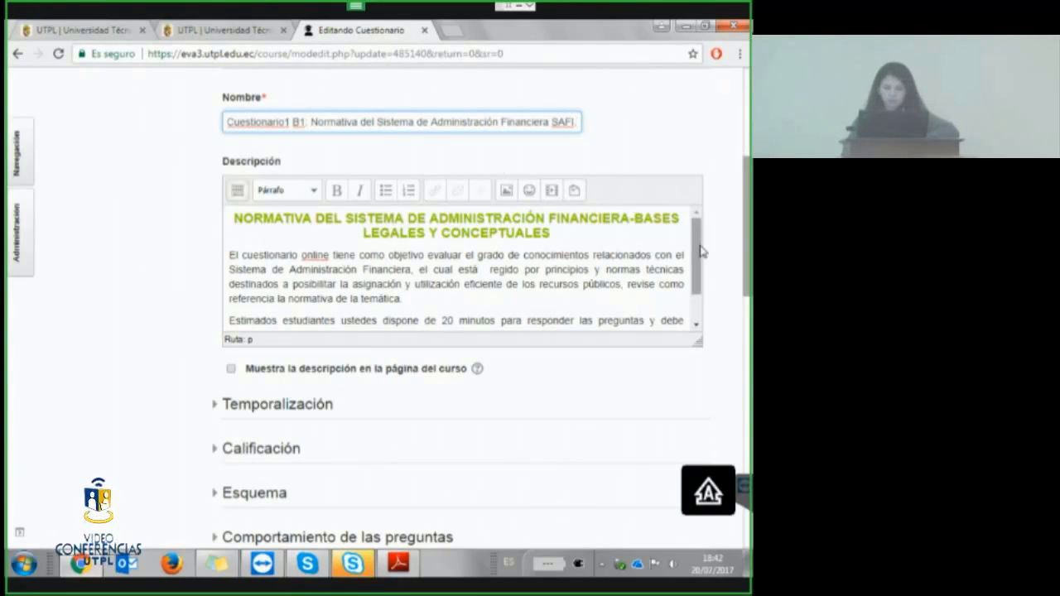
{"action": "left_click_drag", "start_coordinate": [700, 251], "coordinate": [698, 298]}
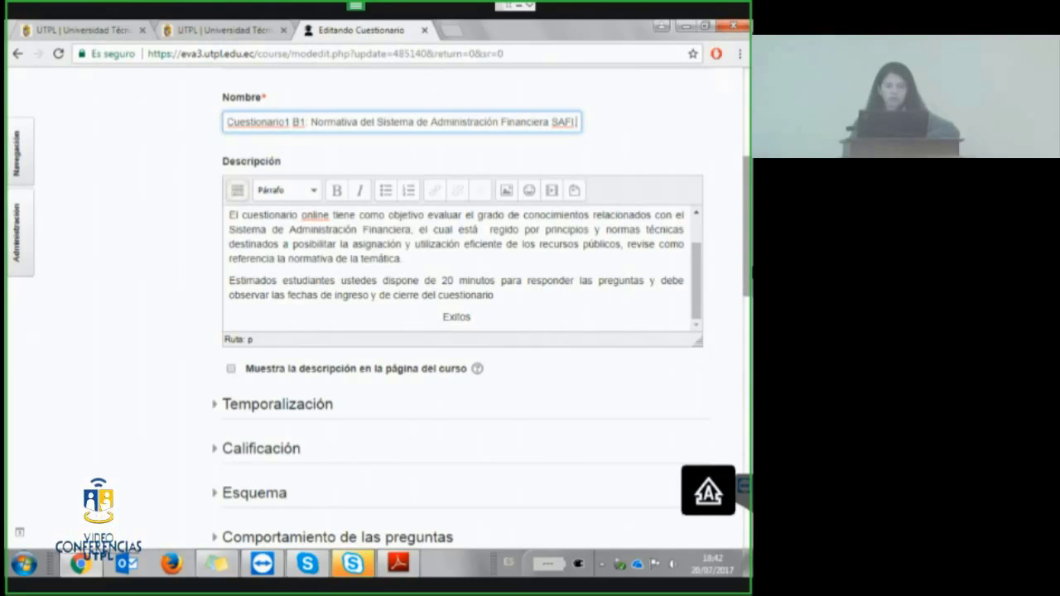
Expand the Temporalización section and set the questionnaire's opening date to 20 octubre.
{"action": "scroll", "coordinate": [462, 331], "scroll_direction": "down", "scroll_amount": 1}
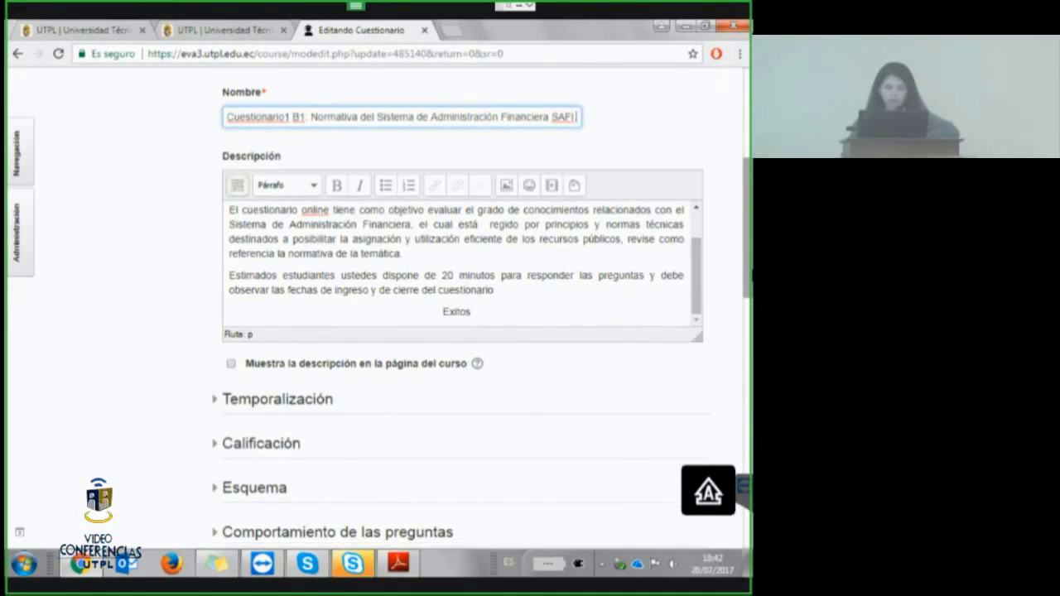
{"action": "scroll", "coordinate": [241, 258], "scroll_direction": "down", "scroll_amount": 2}
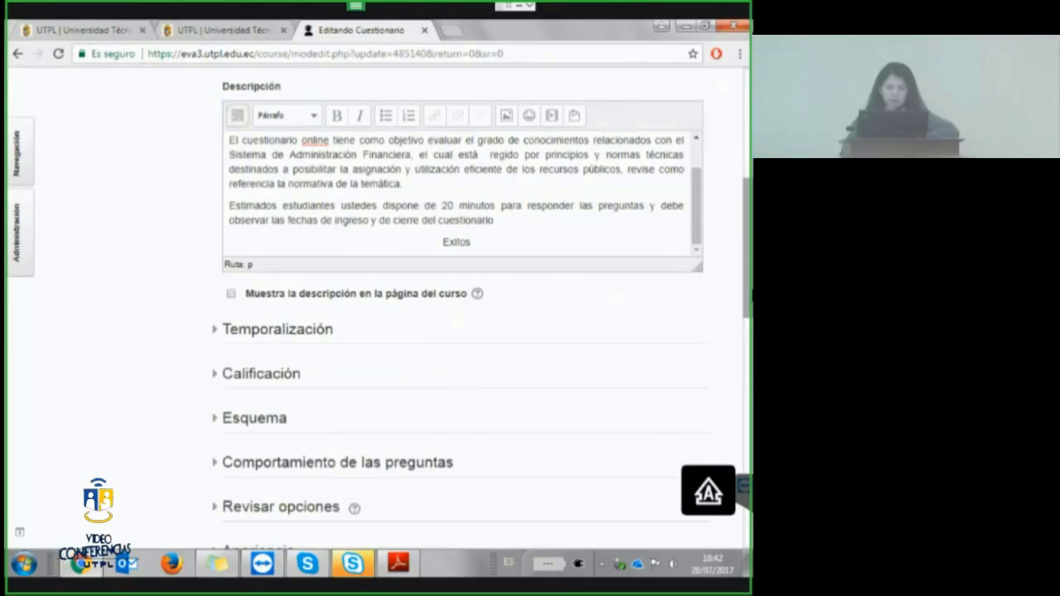
{"action": "scroll", "coordinate": [241, 257], "scroll_direction": "down", "scroll_amount": 2}
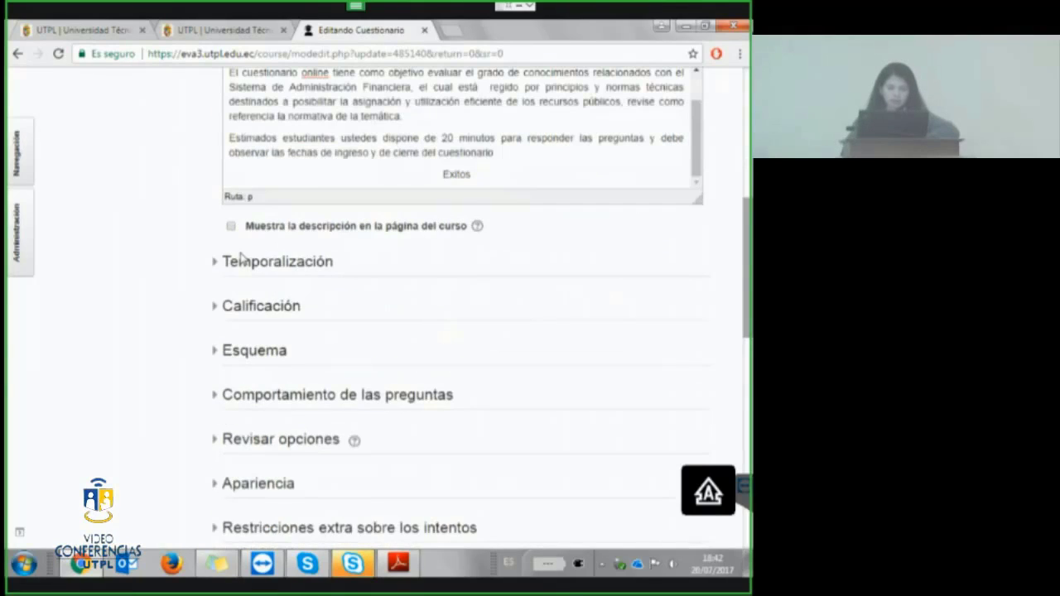
{"action": "left_click", "coordinate": [241, 259]}
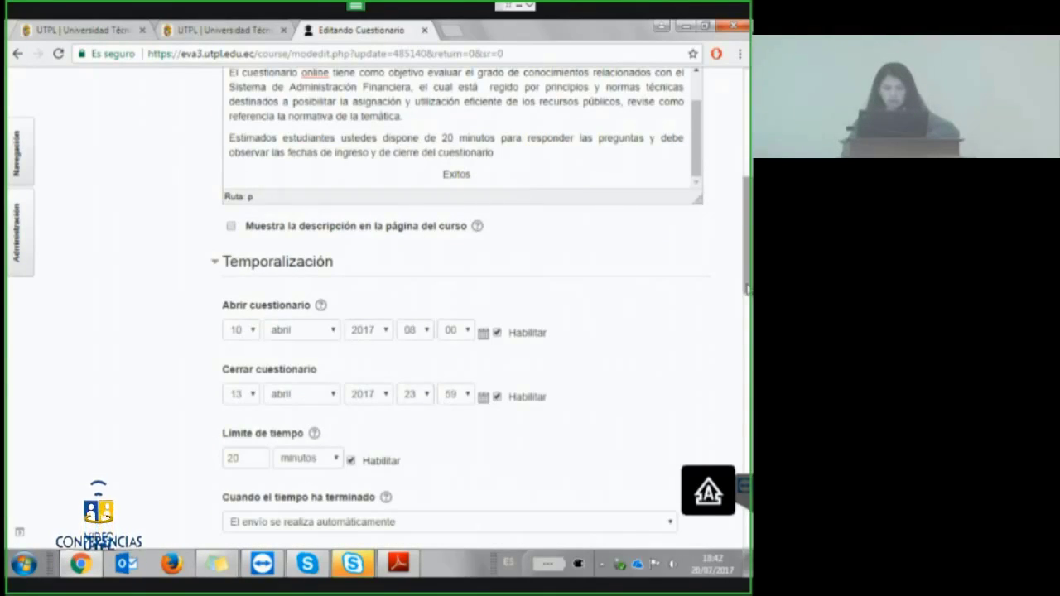
{"action": "left_click_drag", "start_coordinate": [746, 288], "coordinate": [746, 308]}
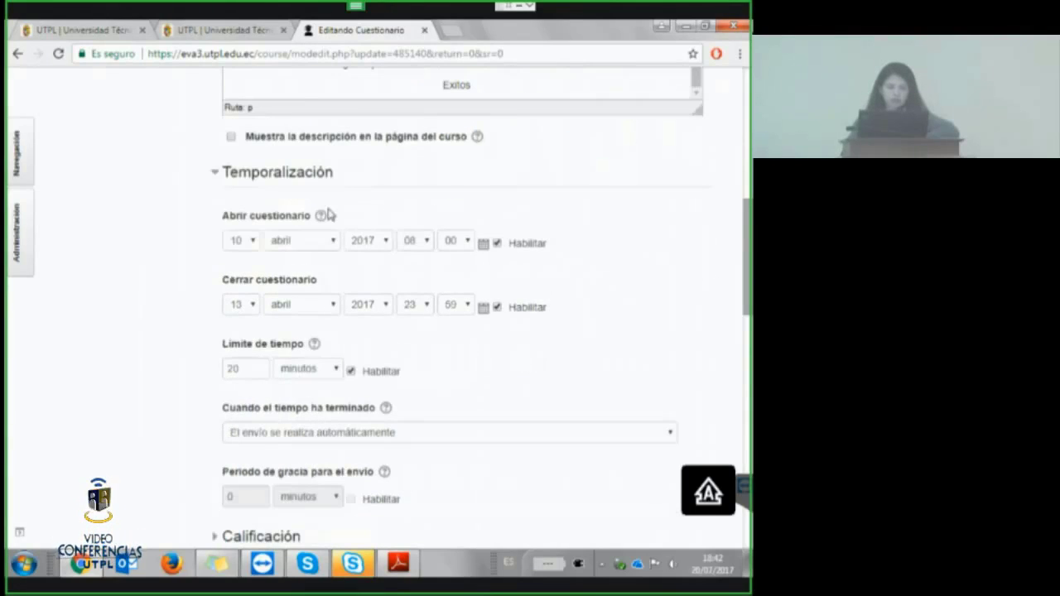
{"action": "left_click", "coordinate": [252, 246]}
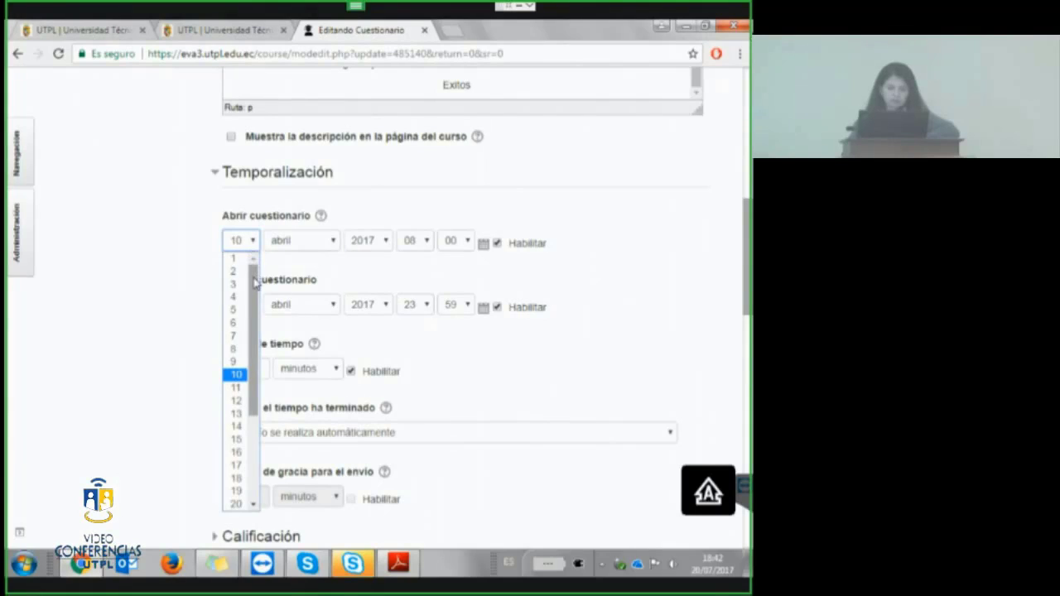
{"action": "left_click_drag", "start_coordinate": [255, 282], "coordinate": [265, 354]}
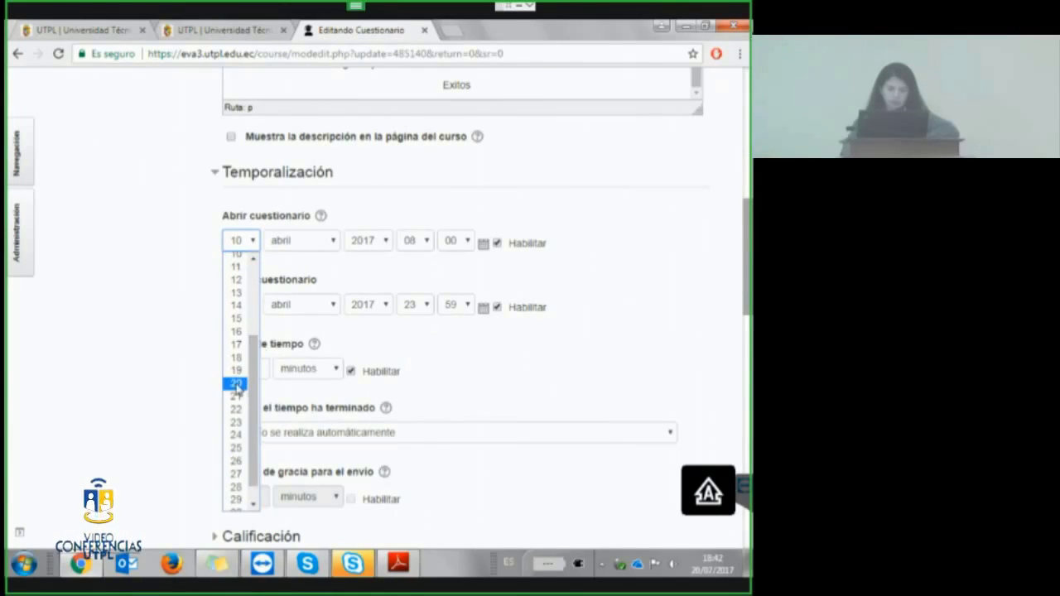
{"action": "left_click", "coordinate": [236, 384]}
{"action": "left_click", "coordinate": [322, 239]}
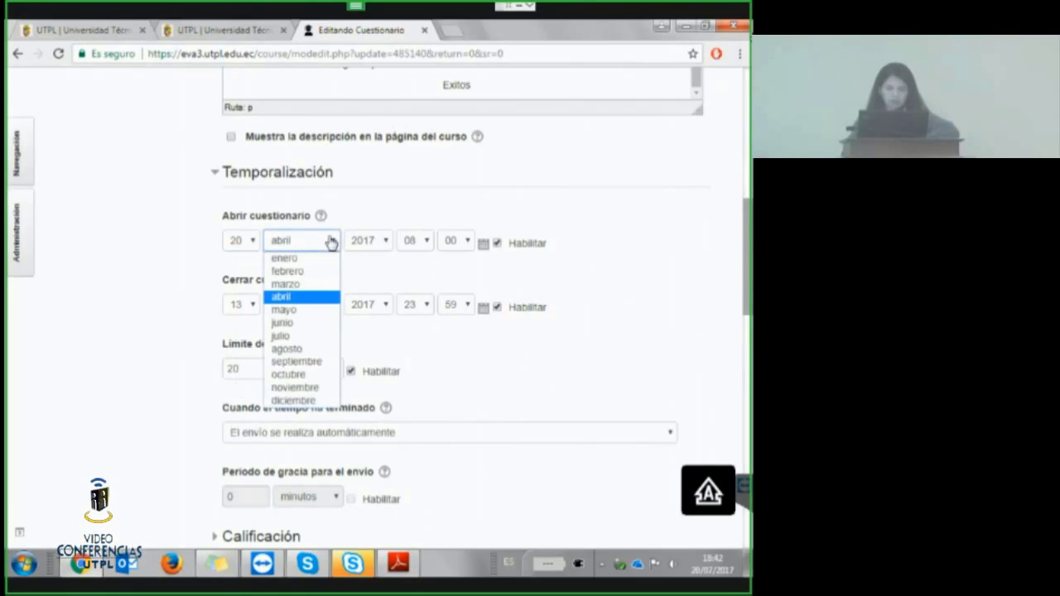
{"action": "left_click", "coordinate": [290, 374]}
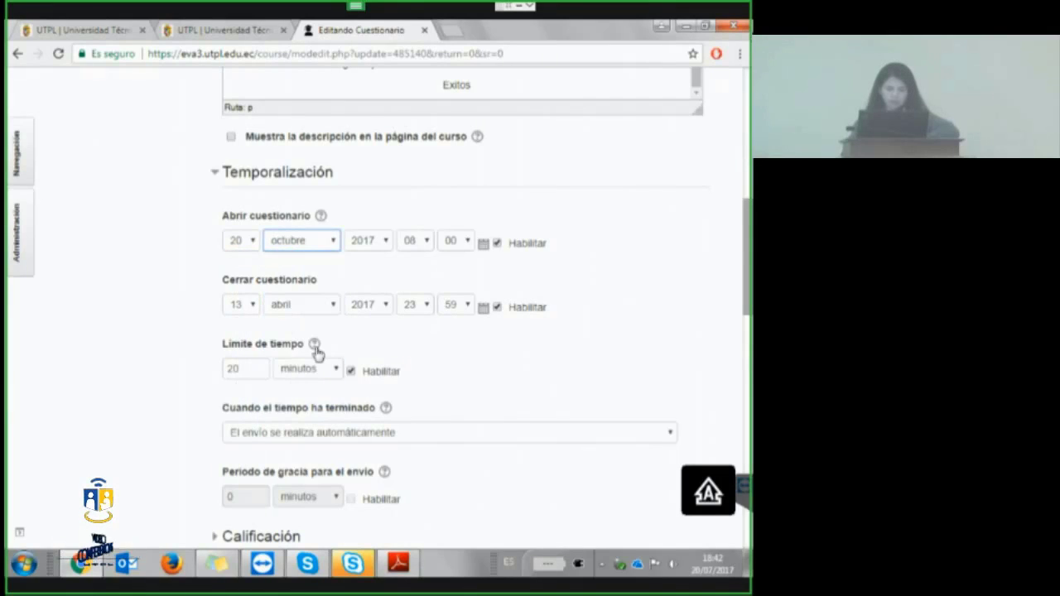
{"action": "left_click", "coordinate": [424, 241]}
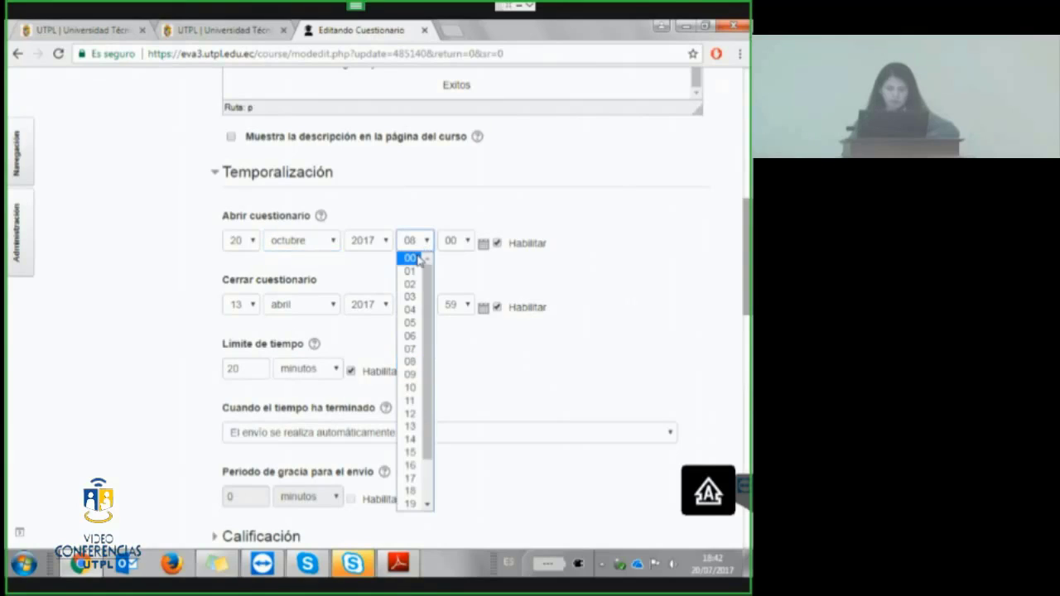
{"action": "left_click", "coordinate": [489, 272]}
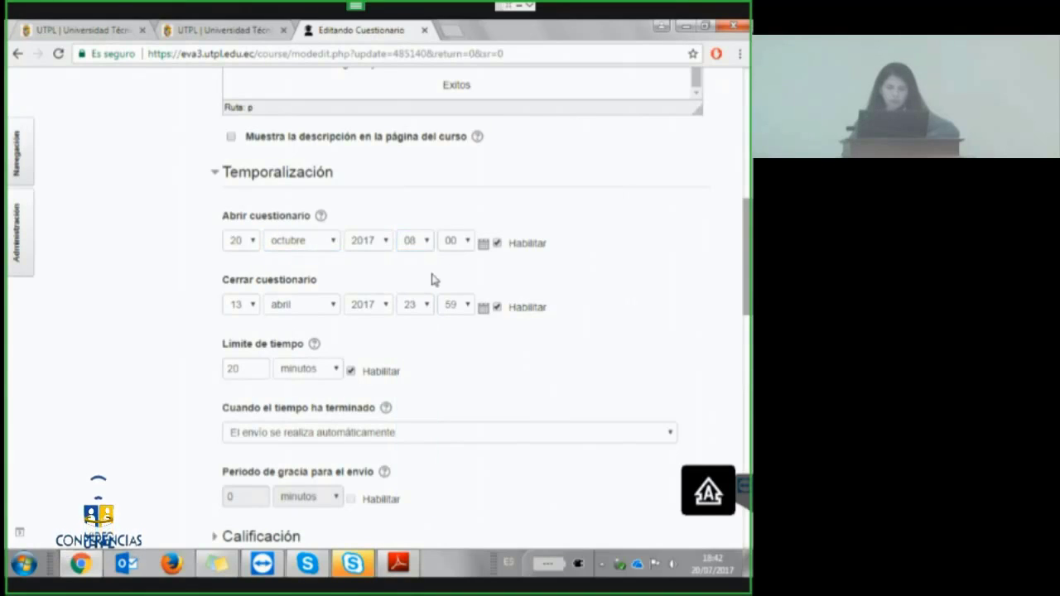
Set the questionnaire's closing date to 25 octubre.
{"action": "left_click", "coordinate": [250, 305]}
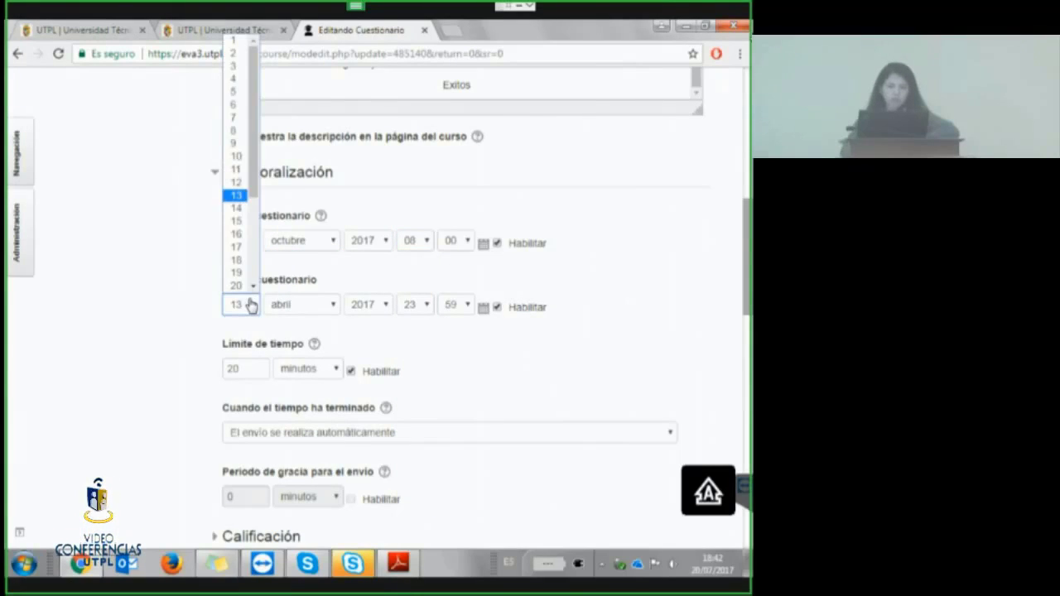
{"action": "left_click_drag", "start_coordinate": [255, 187], "coordinate": [253, 283]}
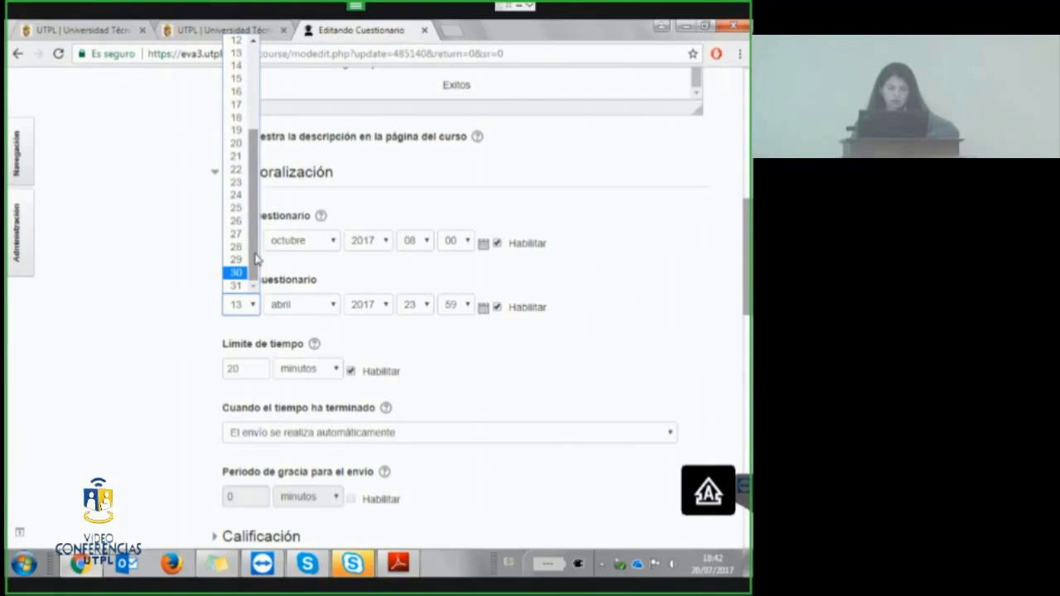
{"action": "left_click", "coordinate": [243, 208]}
{"action": "left_click", "coordinate": [312, 309]}
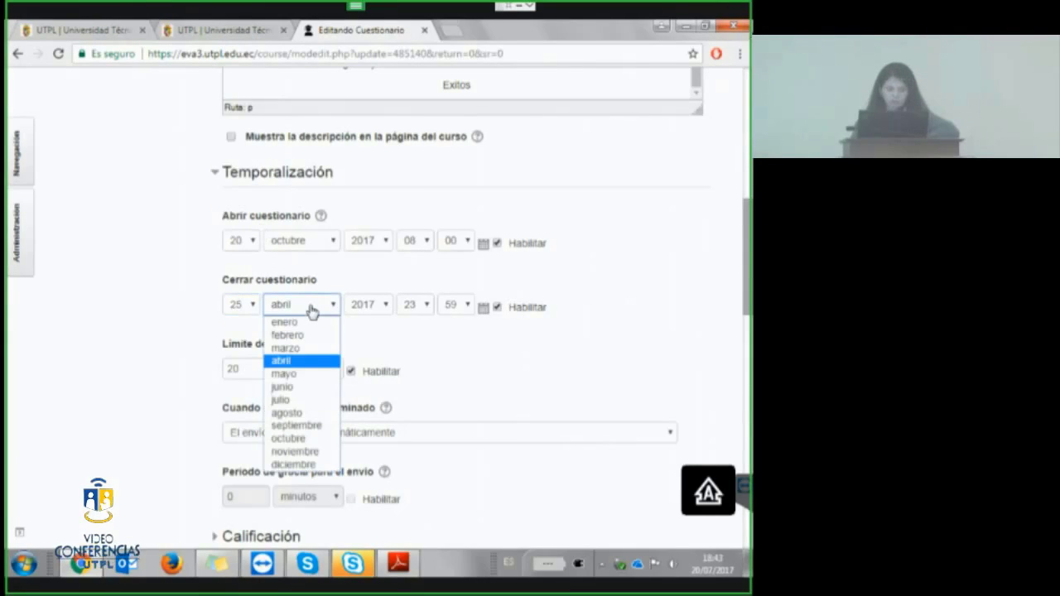
{"action": "left_click", "coordinate": [301, 440]}
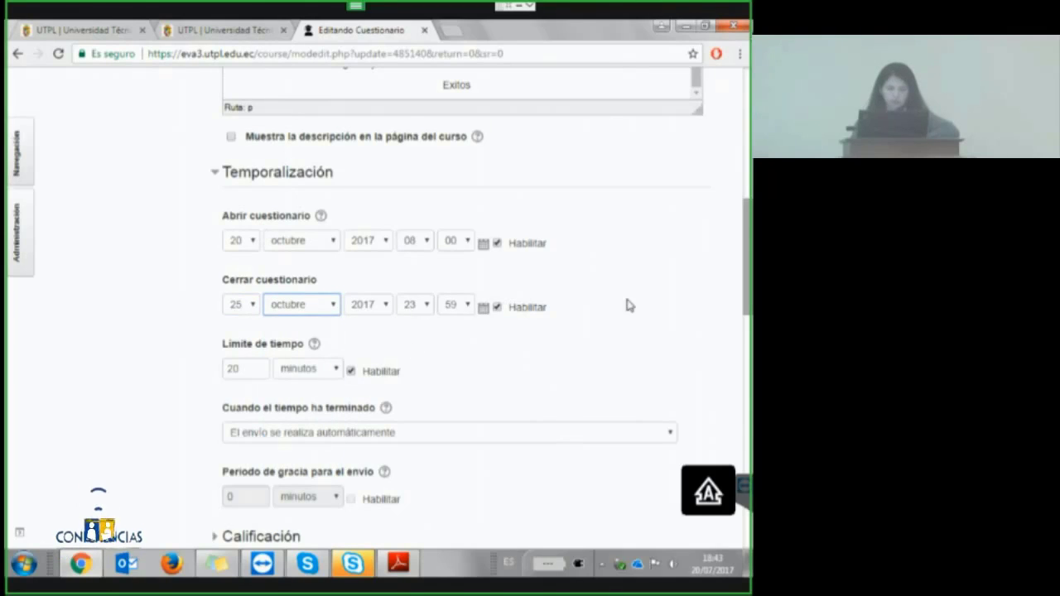
{"action": "scroll", "coordinate": [725, 464], "scroll_direction": "down", "scroll_amount": 1}
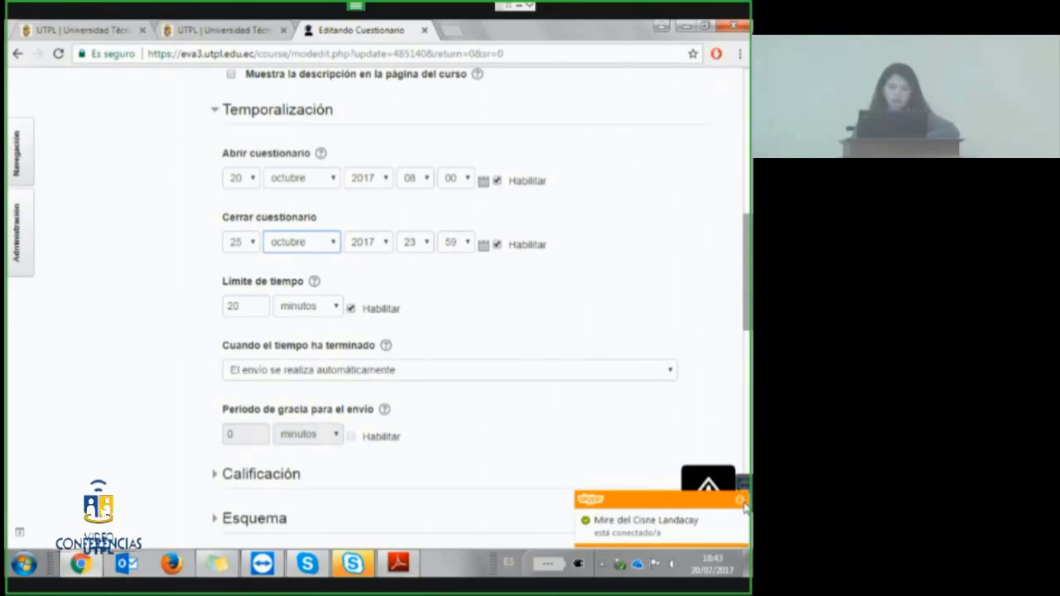
{"action": "left_click", "coordinate": [717, 350]}
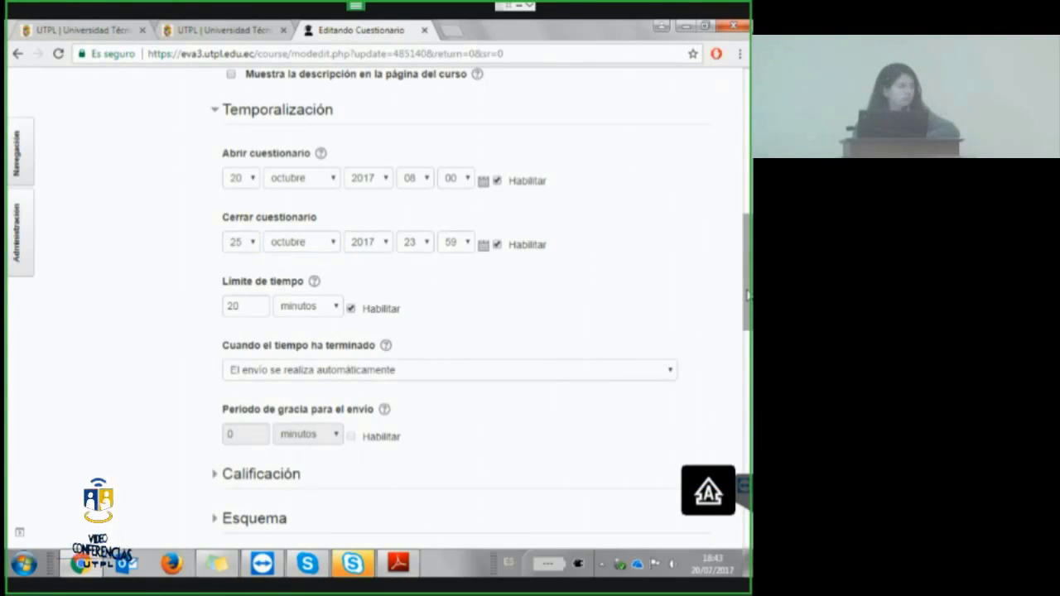
Change the day of the questionnaire's closing date to 24.
{"action": "left_click_drag", "start_coordinate": [747, 296], "coordinate": [748, 312]}
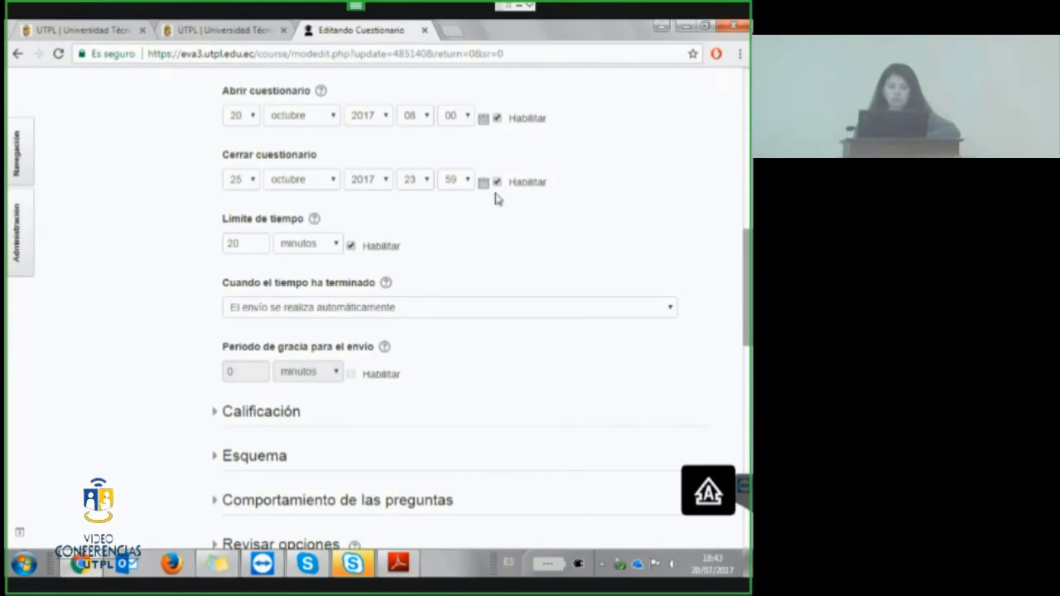
{"action": "left_click", "coordinate": [245, 188]}
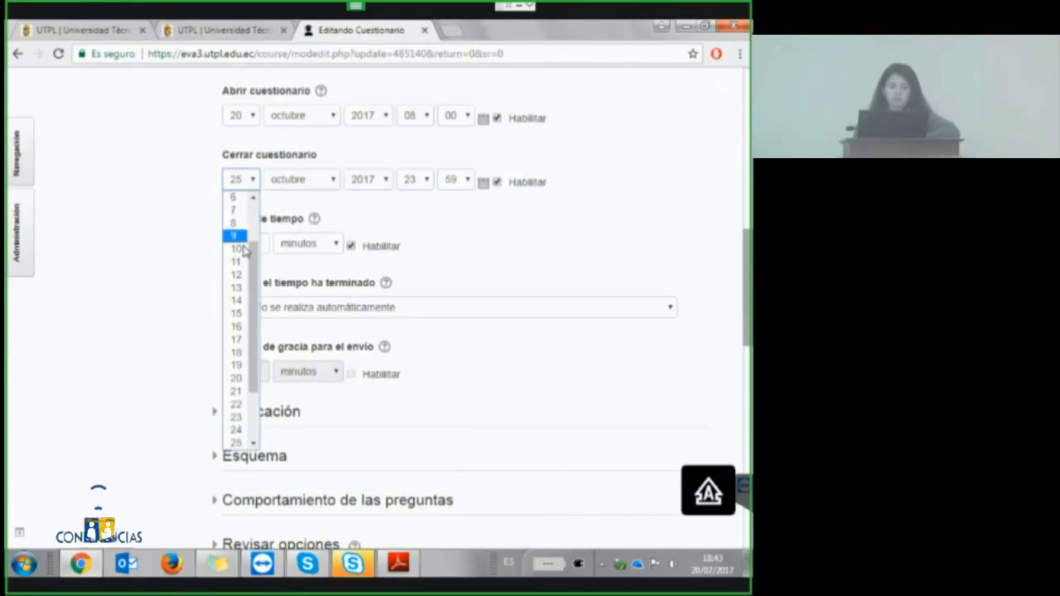
{"action": "left_click", "coordinate": [241, 432]}
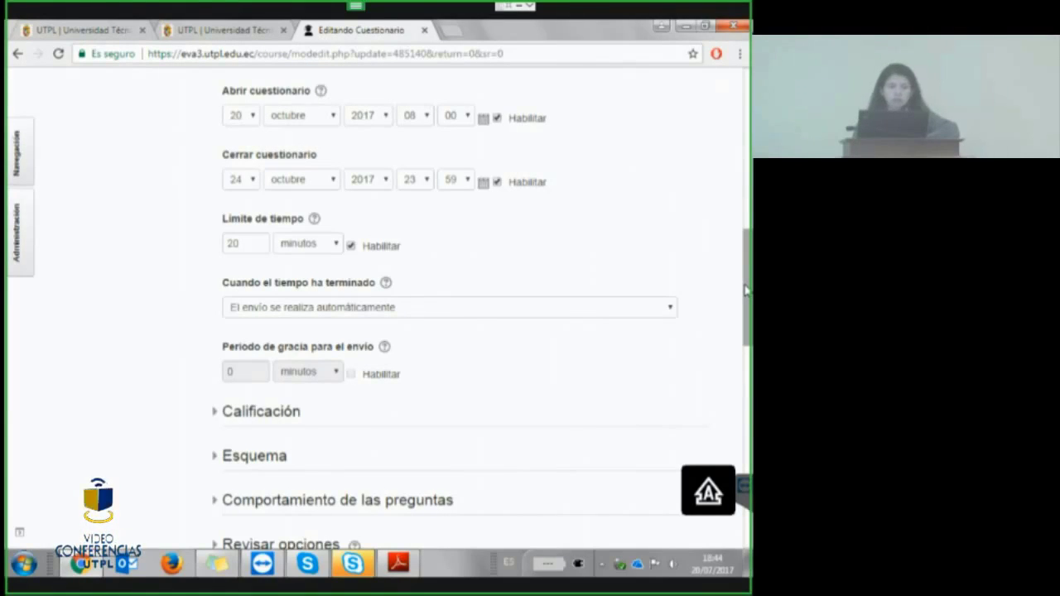
Expand the Calificación section of the questionnaire settings.
{"action": "left_click_drag", "start_coordinate": [744, 290], "coordinate": [745, 340]}
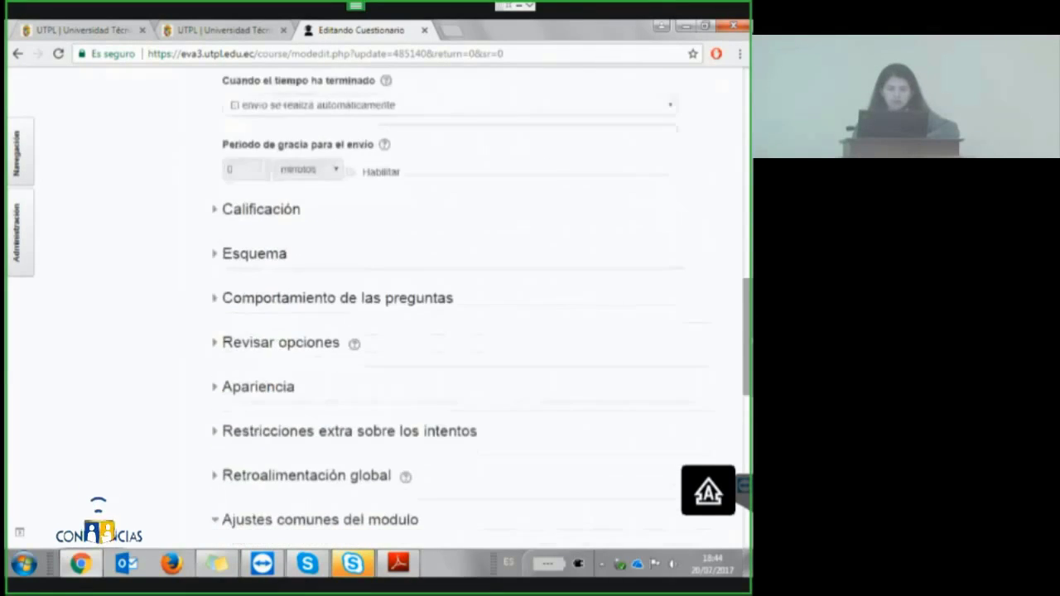
{"action": "left_click", "coordinate": [249, 209]}
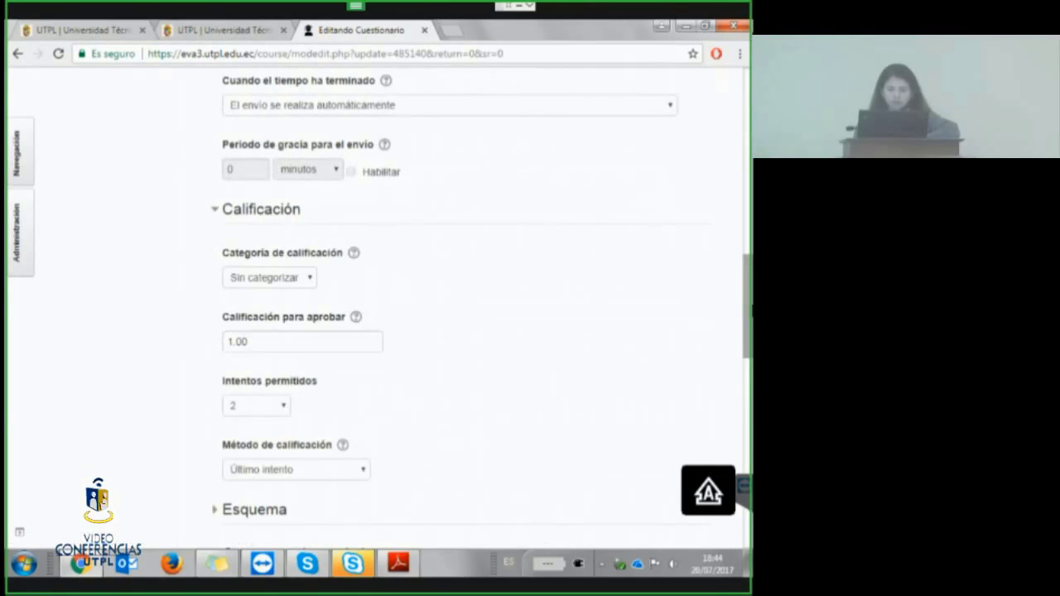
{"action": "scroll", "coordinate": [599, 296], "scroll_direction": "down", "scroll_amount": 1}
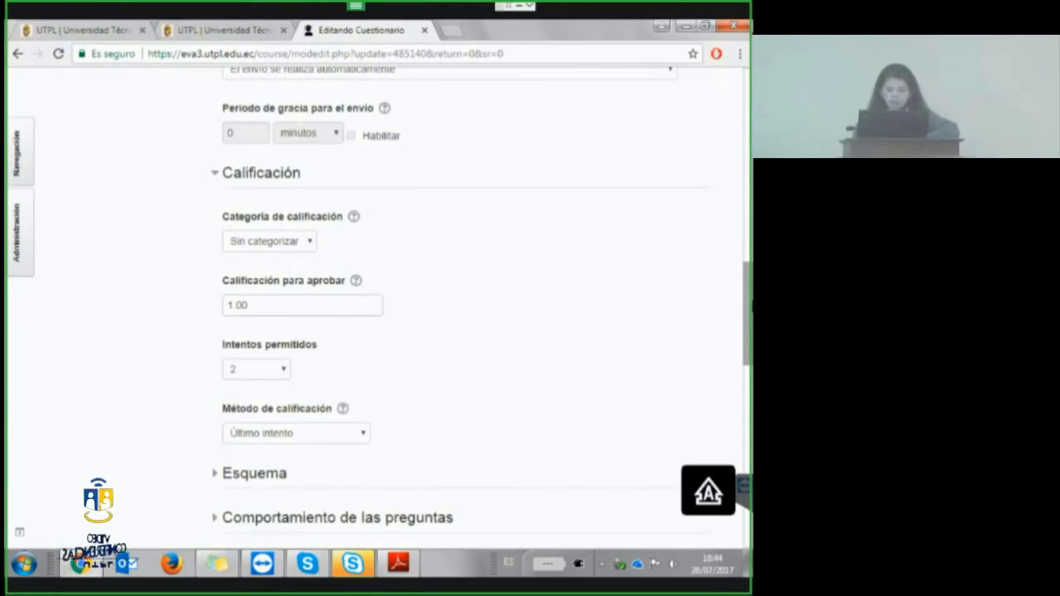
Review the questionnaire's time limit and the setting for what happens when the time runs out.
{"action": "scroll", "coordinate": [367, 230], "scroll_direction": "up", "scroll_amount": 2}
{"action": "scroll", "coordinate": [367, 229], "scroll_direction": "up", "scroll_amount": 1}
{"action": "left_click", "coordinate": [247, 261]}
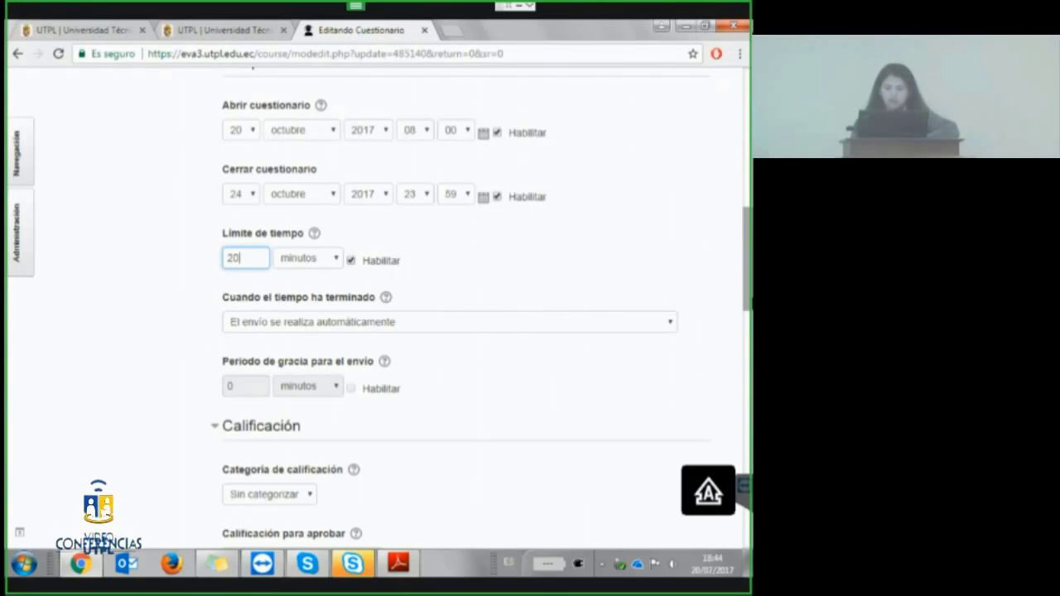
{"action": "scroll", "coordinate": [480, 309], "scroll_direction": "down", "scroll_amount": 1}
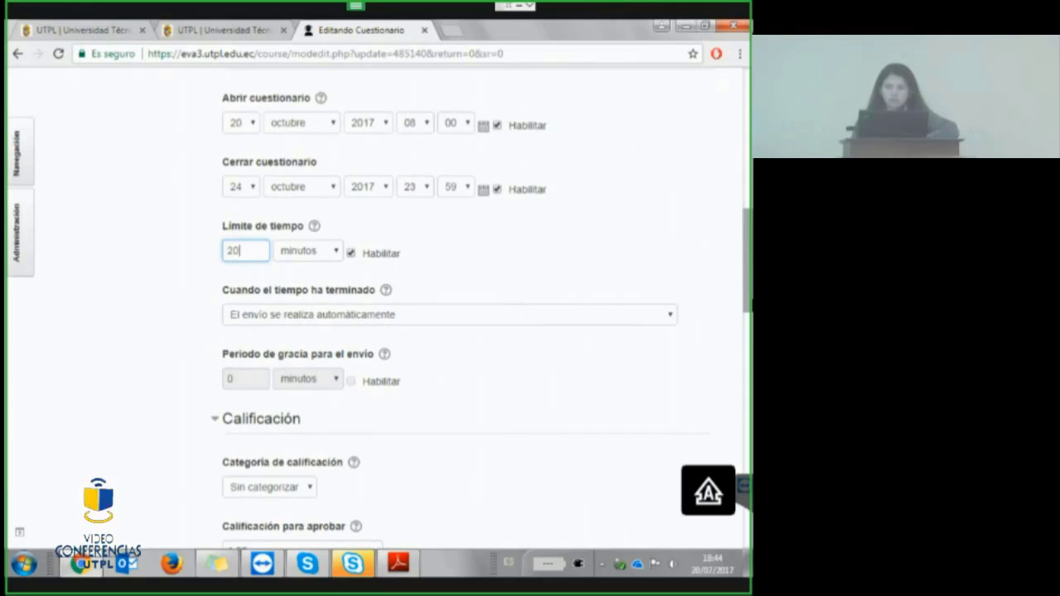
{"action": "scroll", "coordinate": [480, 315], "scroll_direction": "down", "scroll_amount": 1}
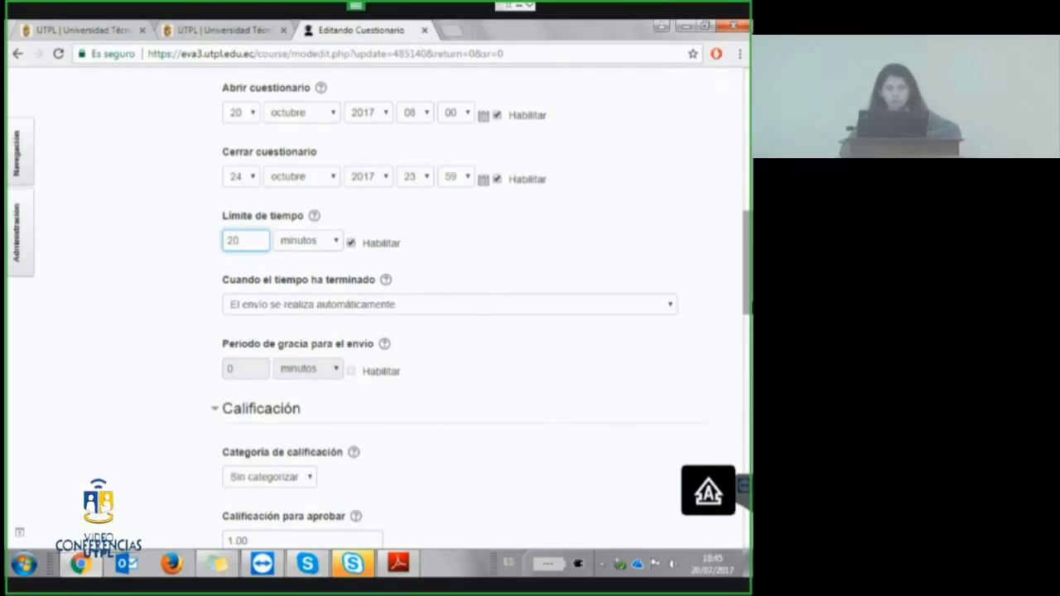
{"action": "scroll", "coordinate": [373, 306], "scroll_direction": "down", "scroll_amount": 1}
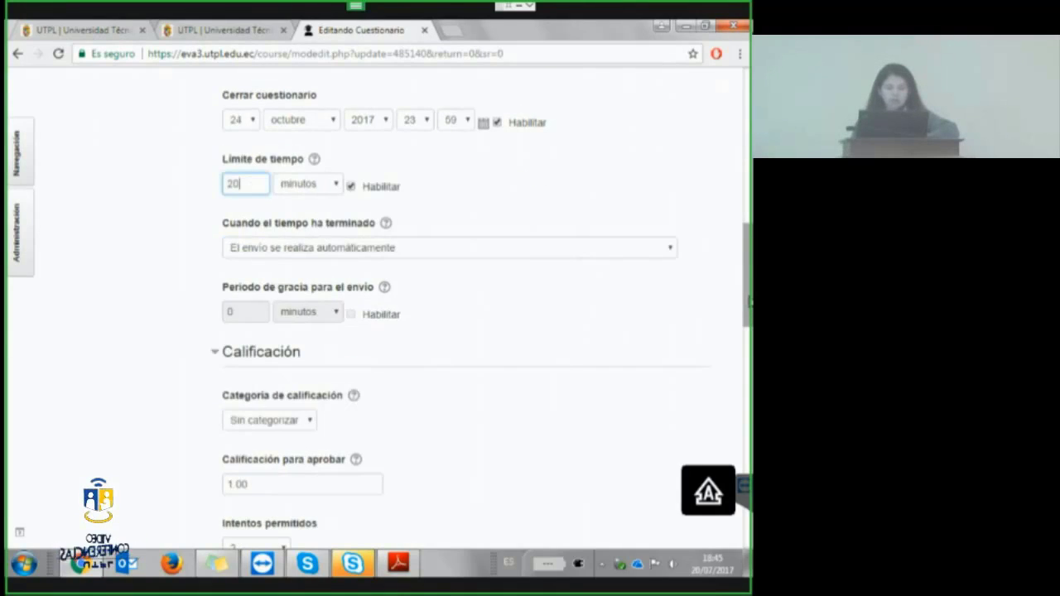
{"action": "left_click_drag", "start_coordinate": [748, 302], "coordinate": [746, 315]}
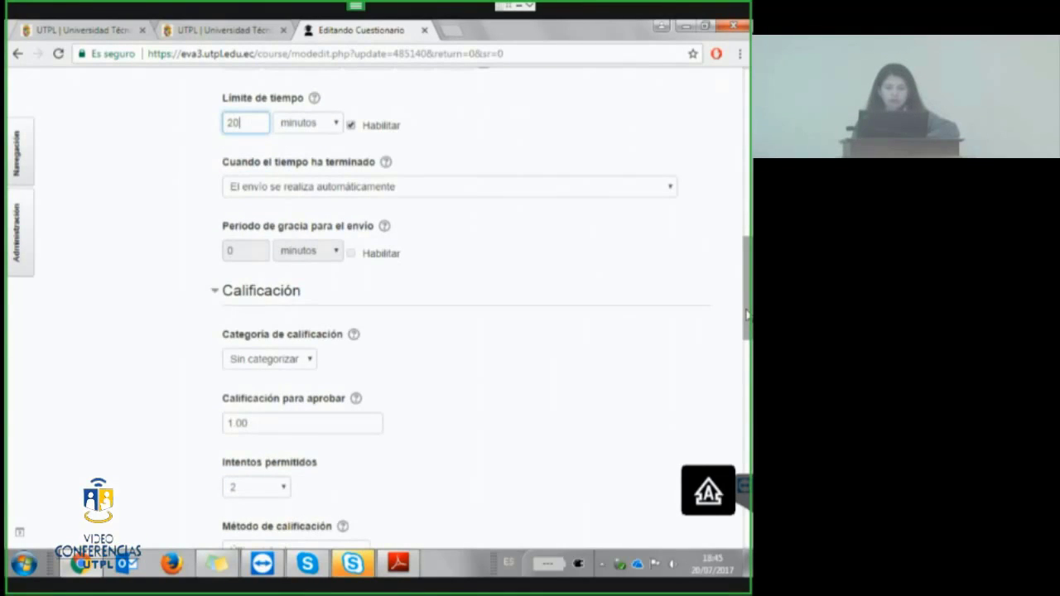
Set the grade to pass (Calificación para aprobar) to 0.00.
{"action": "scroll", "coordinate": [356, 213], "scroll_direction": "down", "scroll_amount": 3}
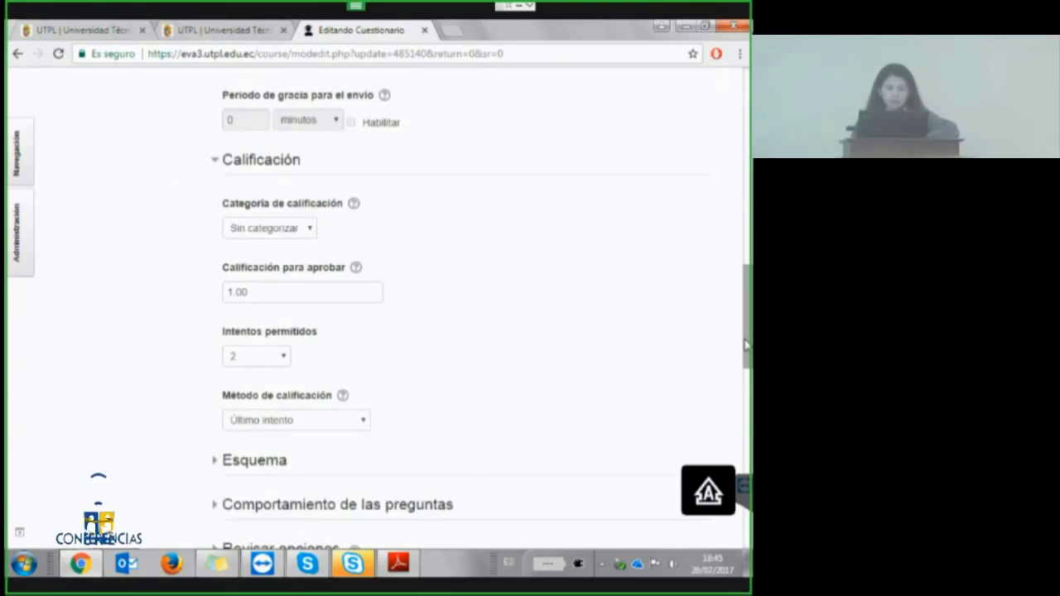
{"action": "left_click", "coordinate": [257, 270]}
{"action": "left_click_drag", "start_coordinate": [257, 270], "coordinate": [184, 267]}
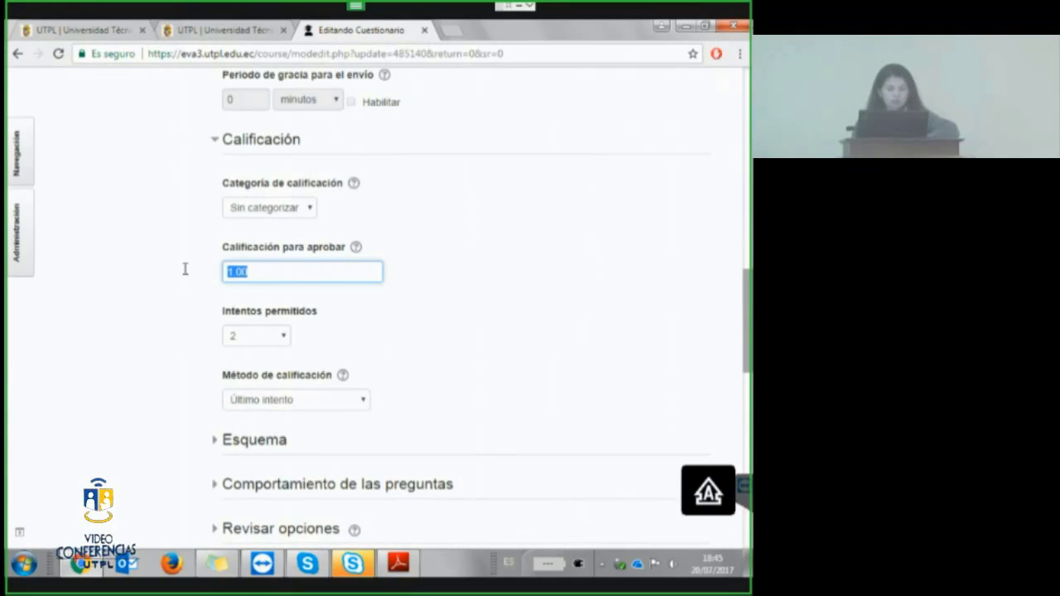
{"action": "type", "text": "0.00"}
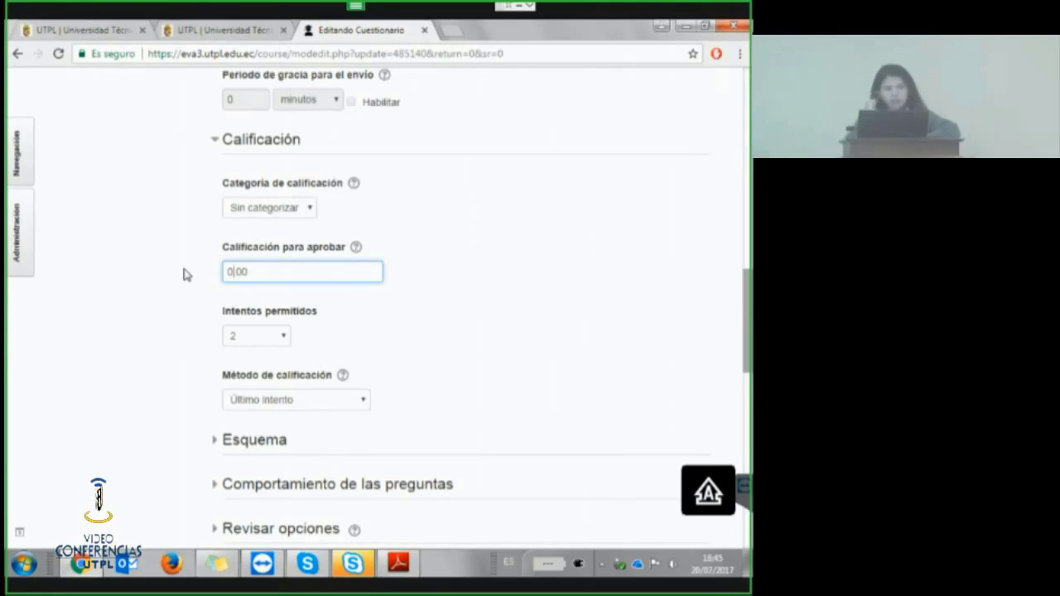
{"action": "key", "text": "Left"}
{"action": "key", "text": "Left"}
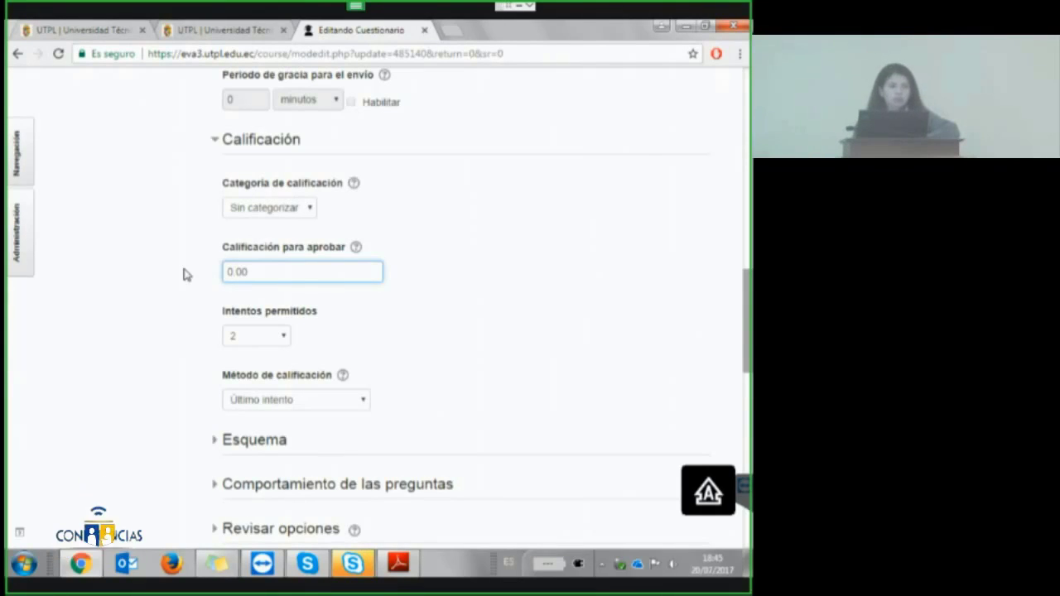
{"action": "key", "text": "BackSpace"}
{"action": "type", "text": ","}
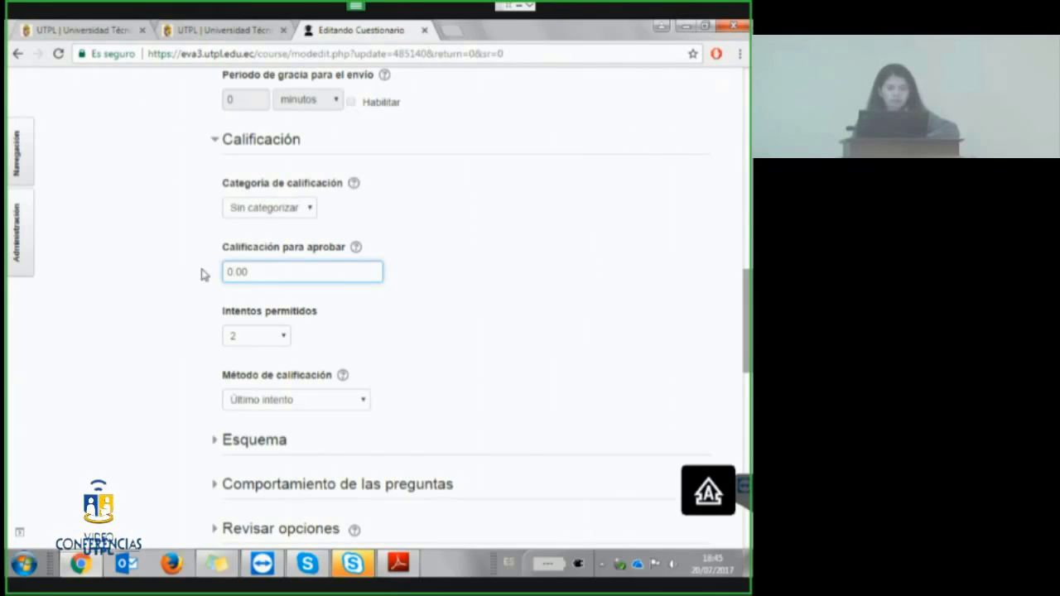
Replace the decimal separator in the grade to pass with a point, keeping it at 0.00.
{"action": "key", "text": "BackSpace"}
{"action": "type", "text": "."}
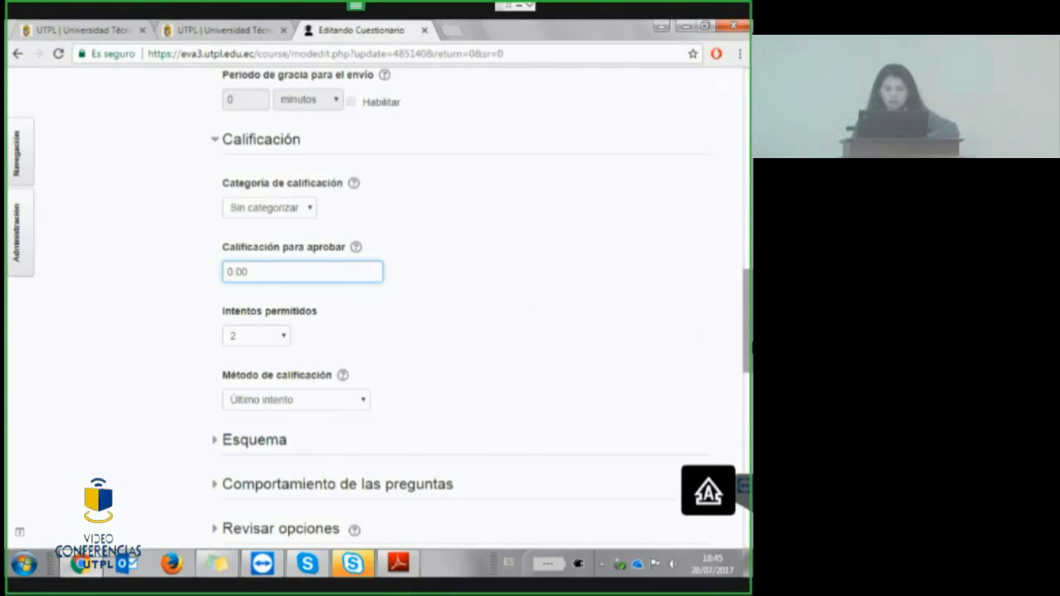
Expand the Esquema section of the questionnaire settings.
{"action": "scroll", "coordinate": [259, 271], "scroll_direction": "down", "scroll_amount": 1}
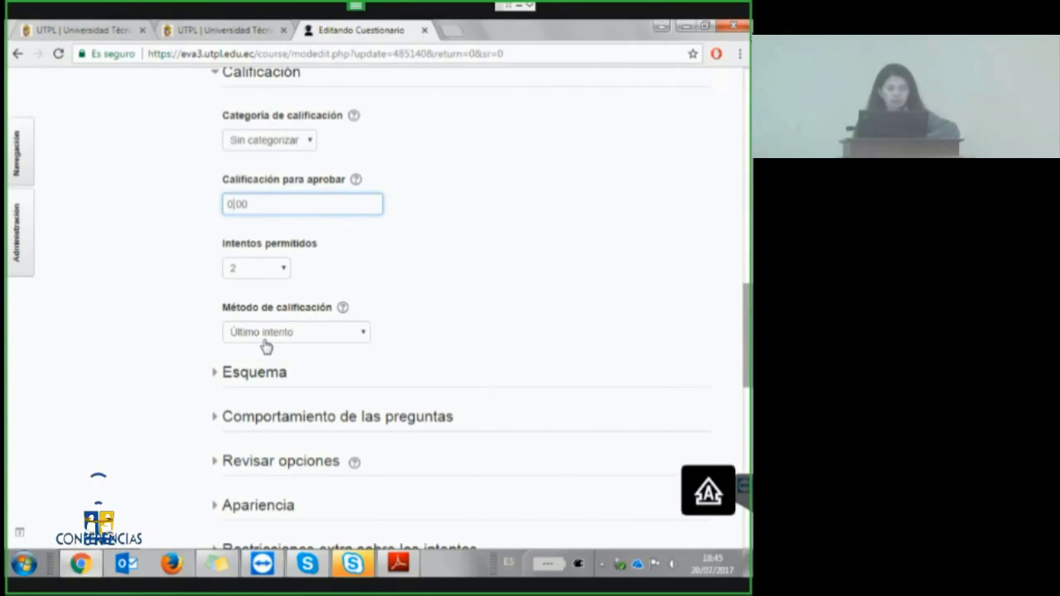
{"action": "scroll", "coordinate": [482, 309], "scroll_direction": "down", "scroll_amount": 1}
{"action": "scroll", "coordinate": [679, 373], "scroll_direction": "down", "scroll_amount": 2}
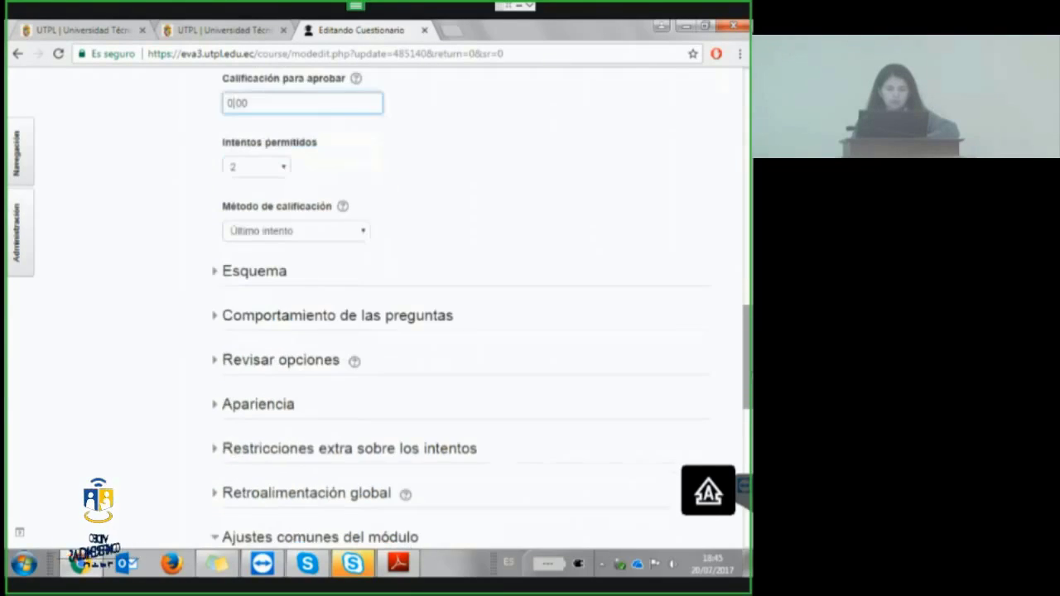
{"action": "left_click", "coordinate": [233, 262]}
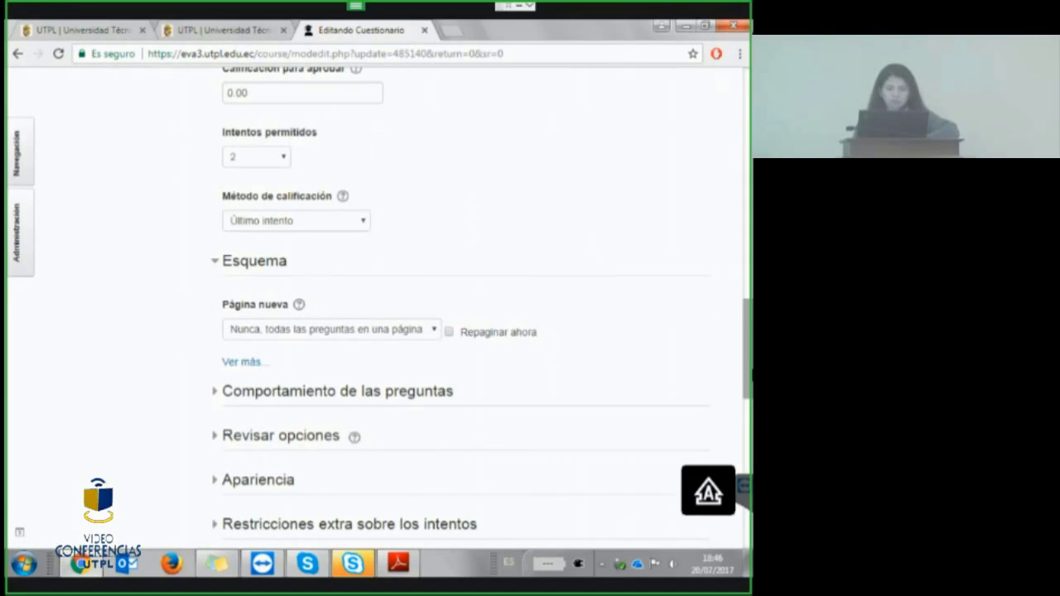
Review the page-break choices offered for Página nueva in the Esquema section without changing the selection.
{"action": "scroll", "coordinate": [377, 306], "scroll_direction": "up", "scroll_amount": 1}
{"action": "scroll", "coordinate": [377, 191], "scroll_direction": "up", "scroll_amount": 1}
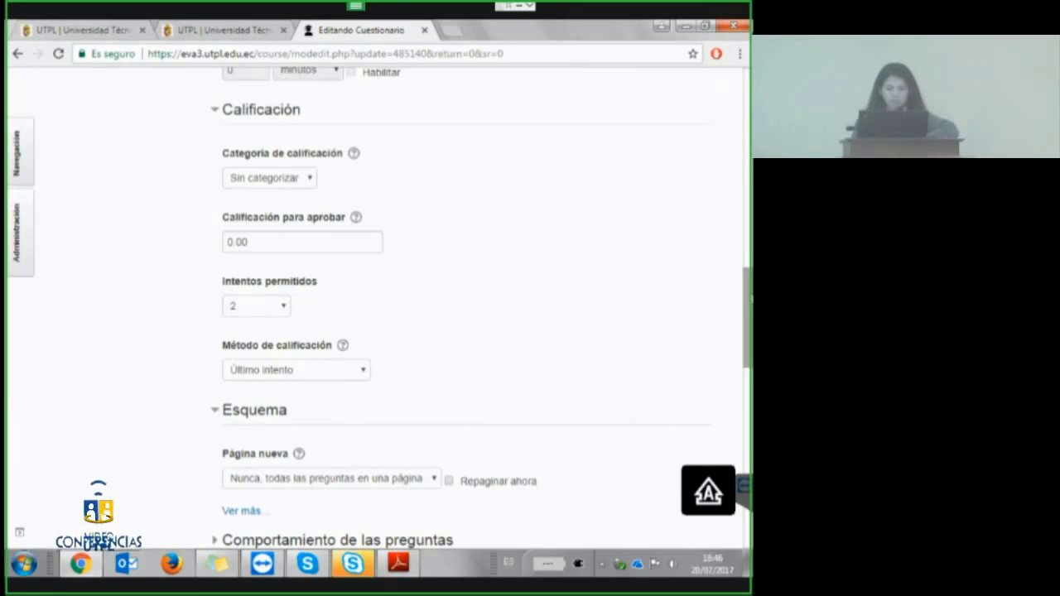
{"action": "scroll", "coordinate": [377, 315], "scroll_direction": "down", "scroll_amount": 1}
{"action": "scroll", "coordinate": [377, 315], "scroll_direction": "down", "scroll_amount": 4}
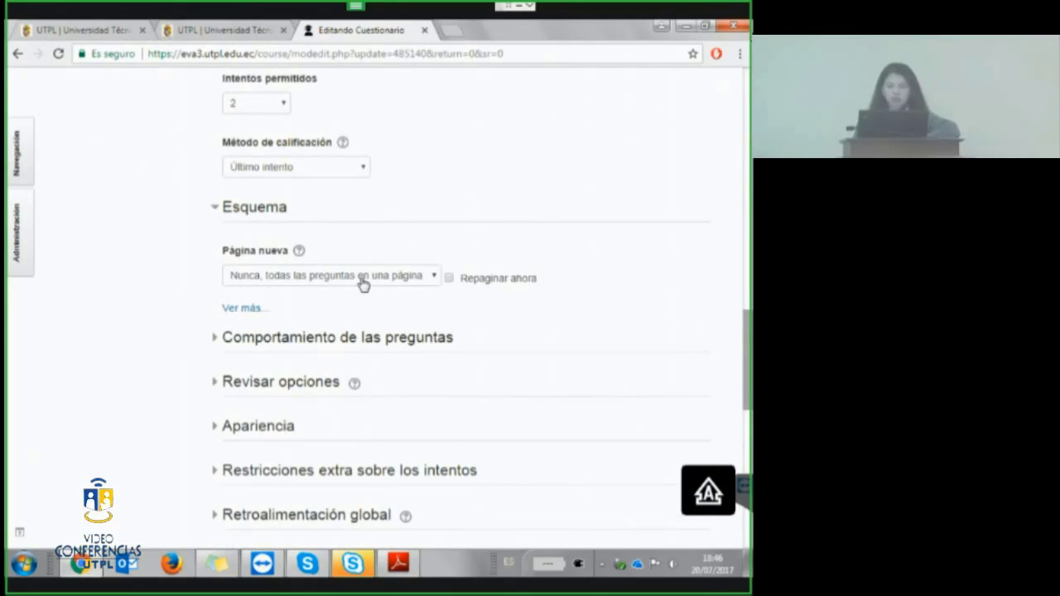
{"action": "left_click", "coordinate": [362, 284]}
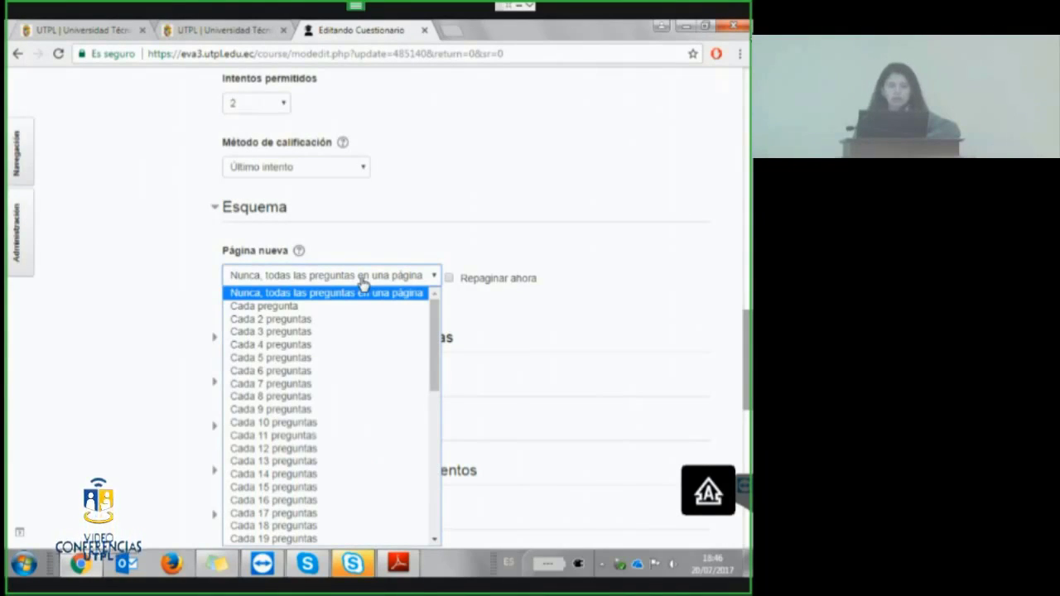
{"action": "mouse_move", "coordinate": [433, 308]}
{"action": "left_mouse_down"}
{"action": "mouse_move", "coordinate": [417, 525]}
{"action": "mouse_move", "coordinate": [452, 316]}
{"action": "left_mouse_up"}
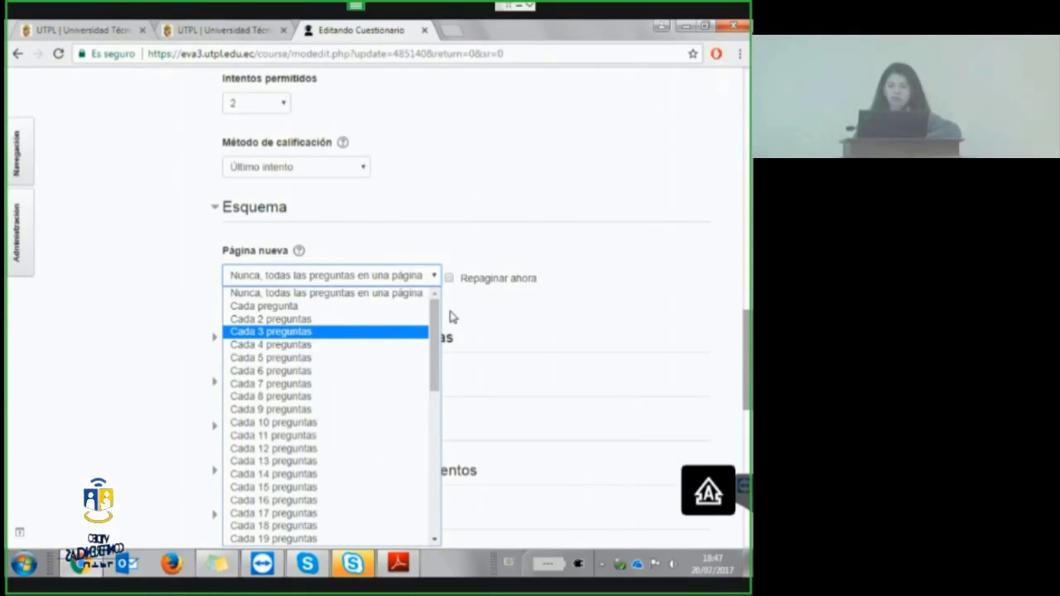
{"action": "left_click", "coordinate": [595, 335]}
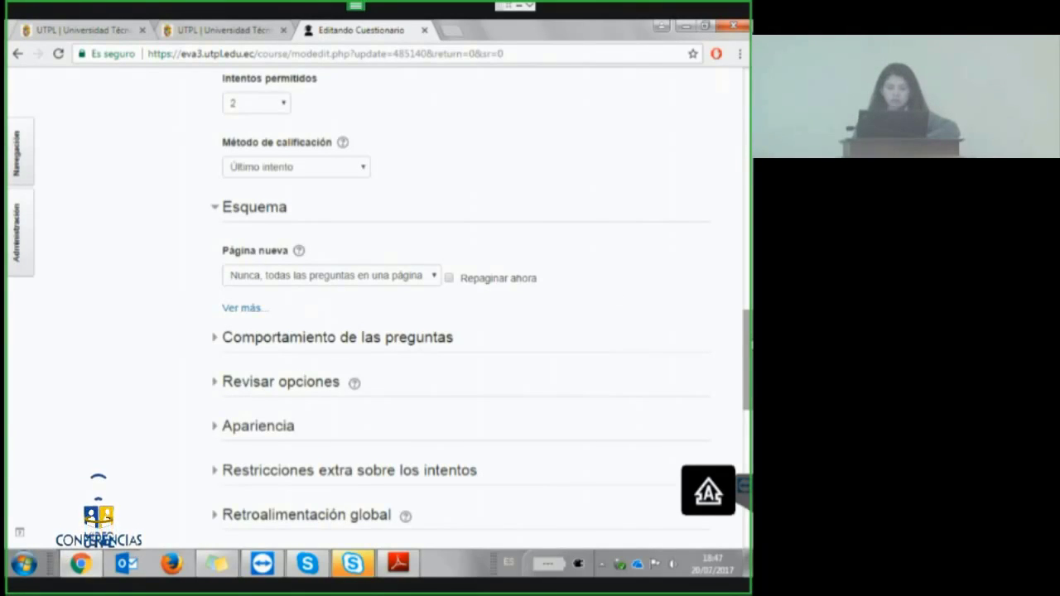
Expand the Revisar opciones section and reduce the page zoom to 90 %.
{"action": "scroll", "coordinate": [482, 304], "scroll_direction": "down", "scroll_amount": 1}
{"action": "scroll", "coordinate": [482, 303], "scroll_direction": "down", "scroll_amount": 3}
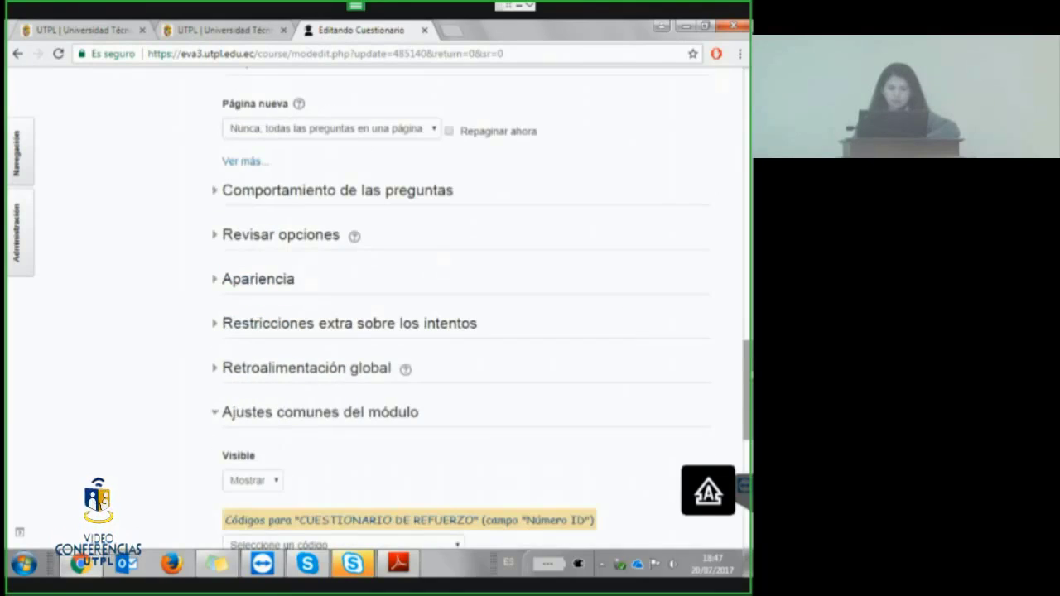
{"action": "scroll", "coordinate": [378, 220], "scroll_direction": "down", "scroll_amount": 1}
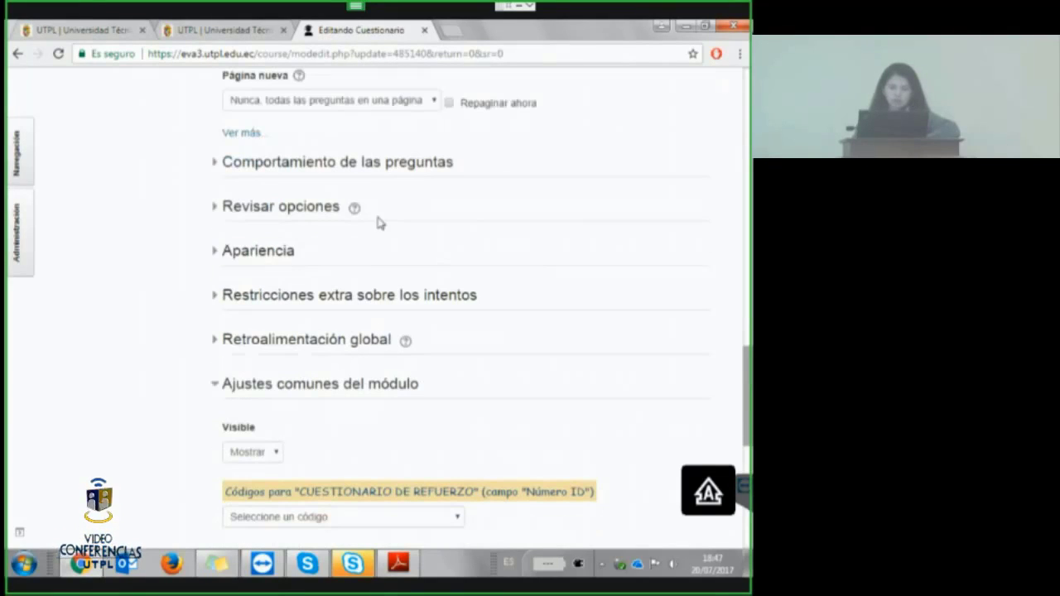
{"action": "left_click", "coordinate": [277, 207]}
{"action": "left_click", "coordinate": [739, 53]}
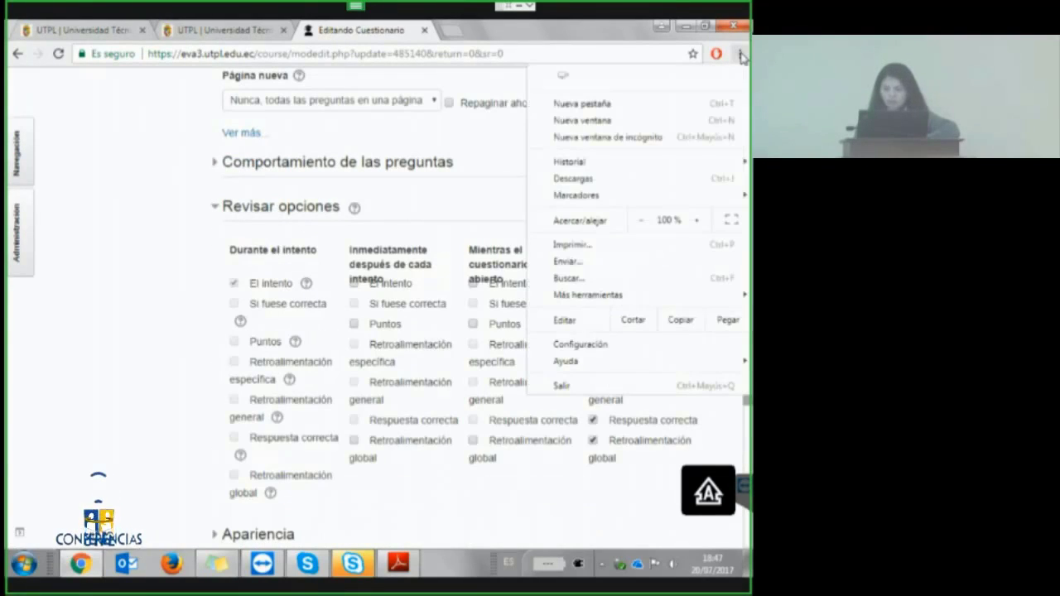
{"action": "left_click", "coordinate": [641, 220]}
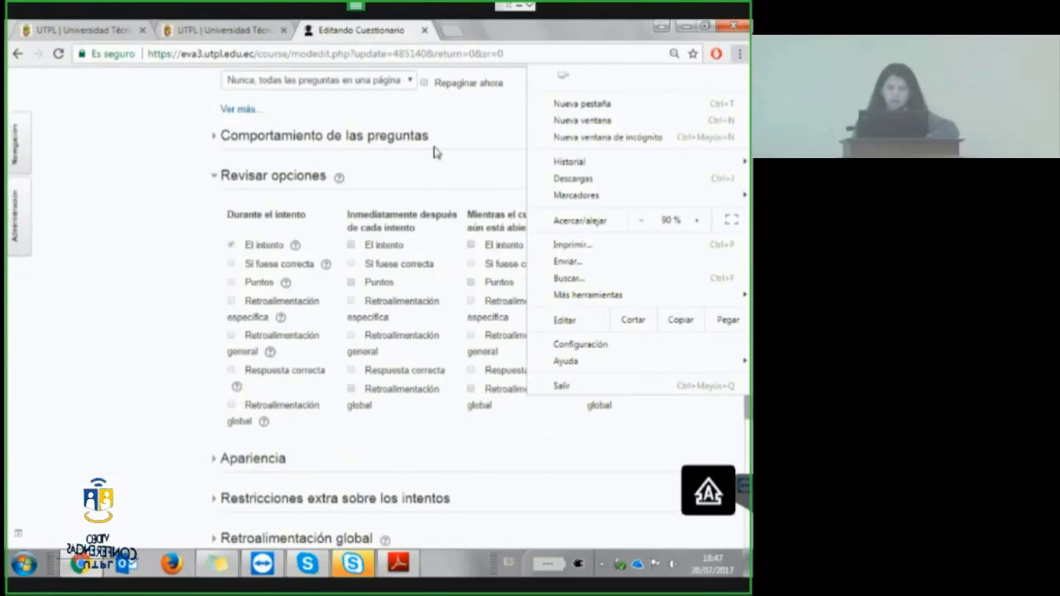
{"action": "left_click", "coordinate": [433, 152]}
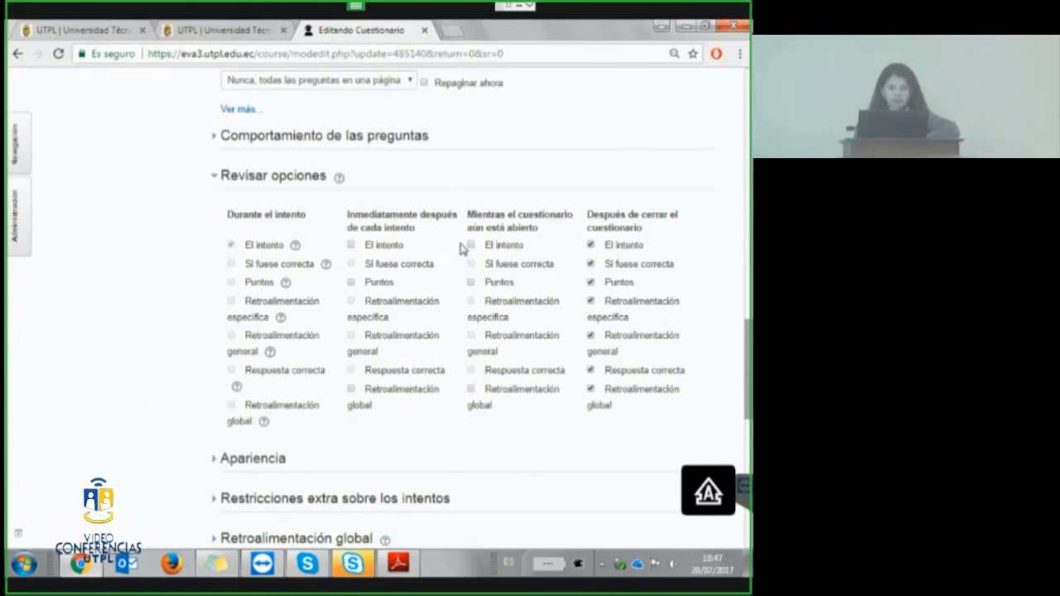
Enable El intento in the review options for both Inmediatamente después de cada intento and Mientras el cuestionario aún está abierto.
{"action": "left_click", "coordinate": [351, 245]}
{"action": "left_click", "coordinate": [471, 245]}
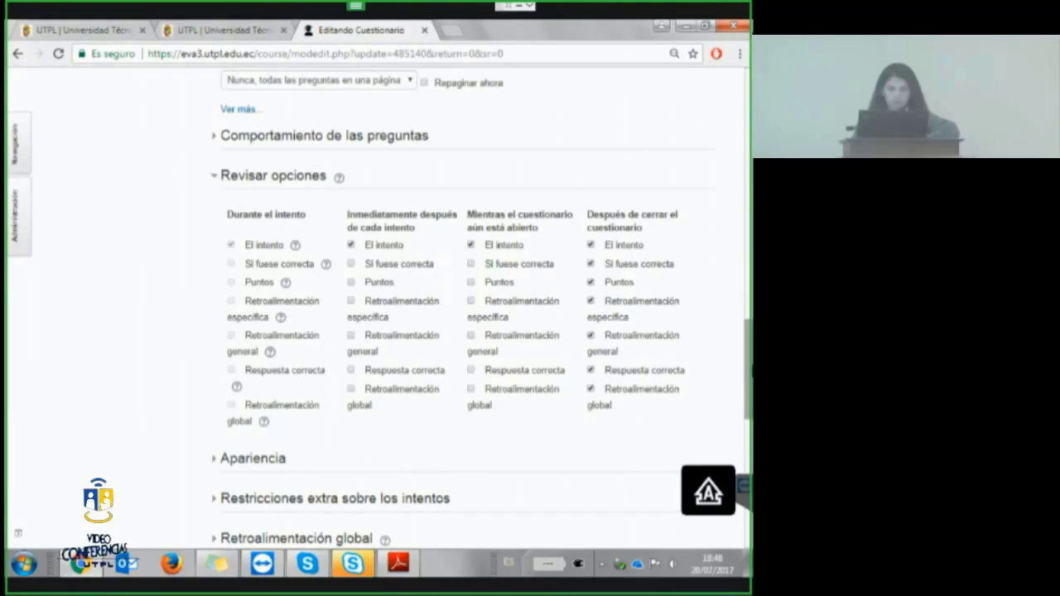
{"action": "scroll", "coordinate": [482, 309], "scroll_direction": "up", "scroll_amount": 1}
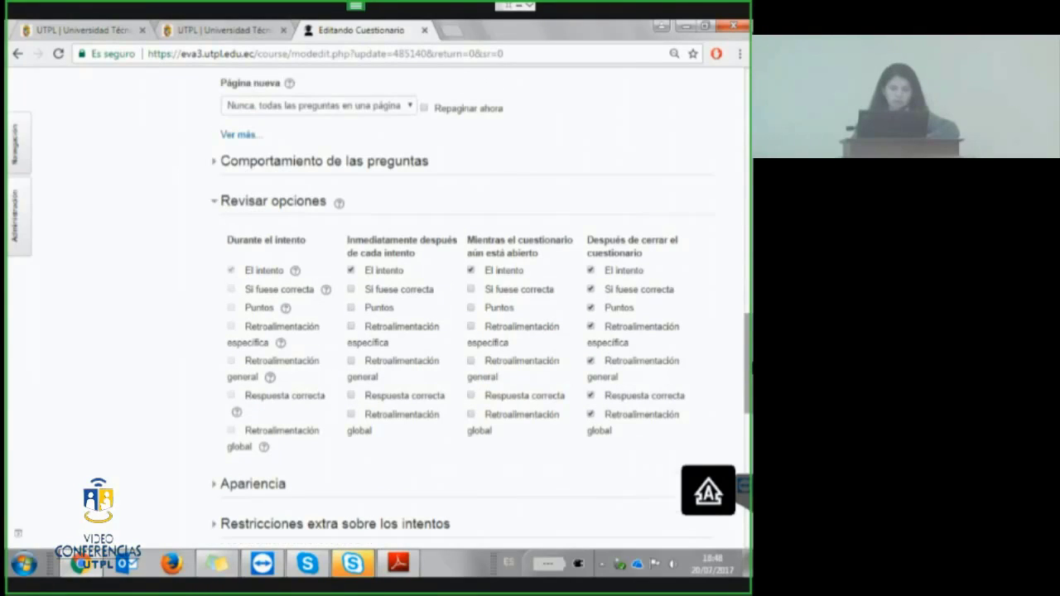
{"action": "left_click", "coordinate": [256, 205]}
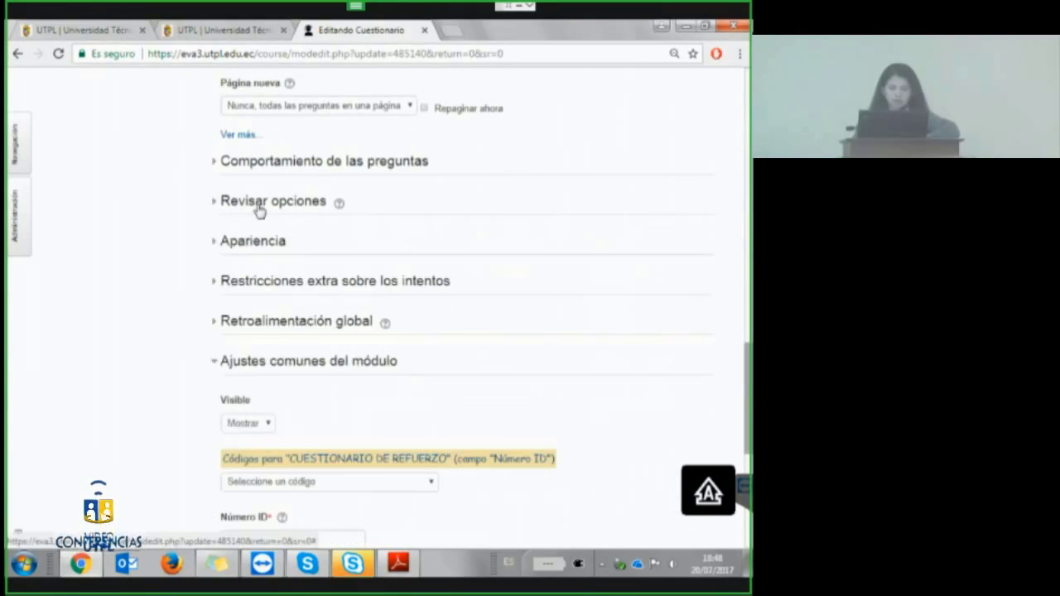
{"action": "left_click", "coordinate": [256, 205]}
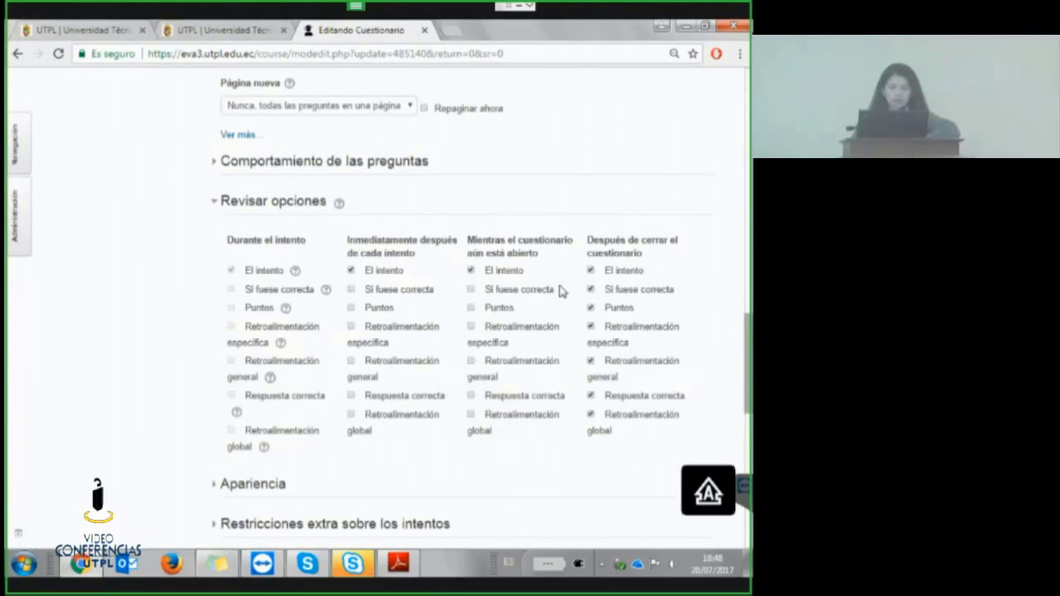
{"action": "left_click", "coordinate": [352, 272]}
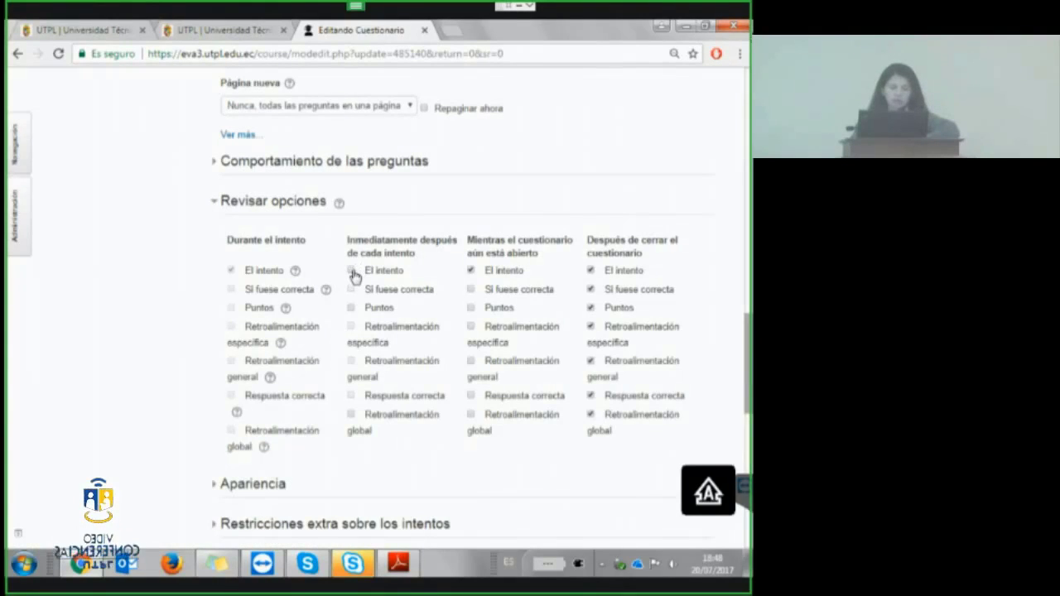
{"action": "left_click", "coordinate": [352, 271]}
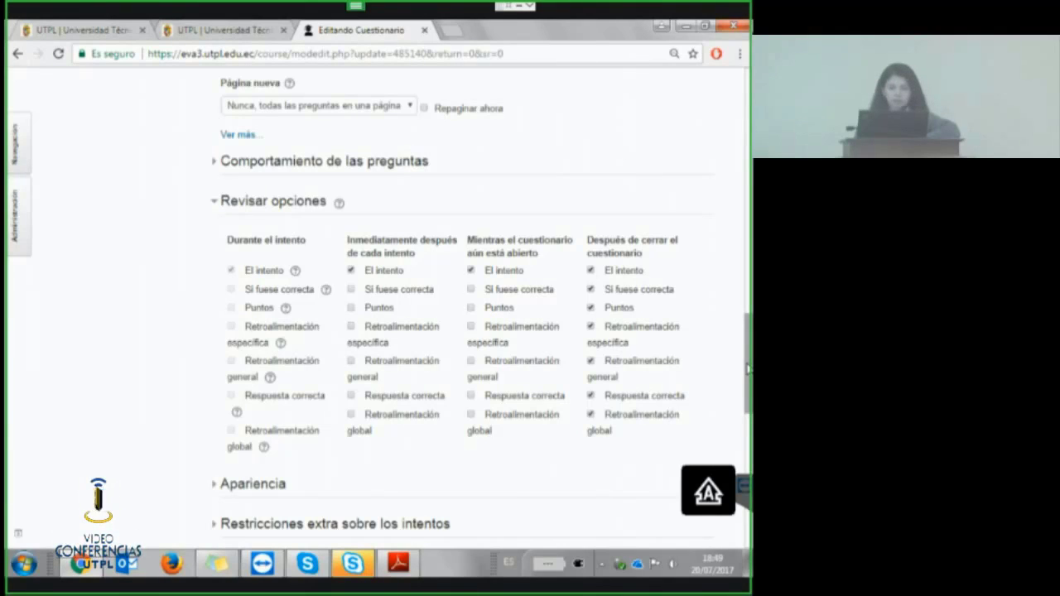
Review the Número ID and the list of available questionnaire codes under Ajustes comunes del módulo.
{"action": "left_click_drag", "start_coordinate": [748, 370], "coordinate": [744, 436]}
{"action": "scroll", "coordinate": [745, 436], "scroll_direction": "down", "scroll_amount": 1}
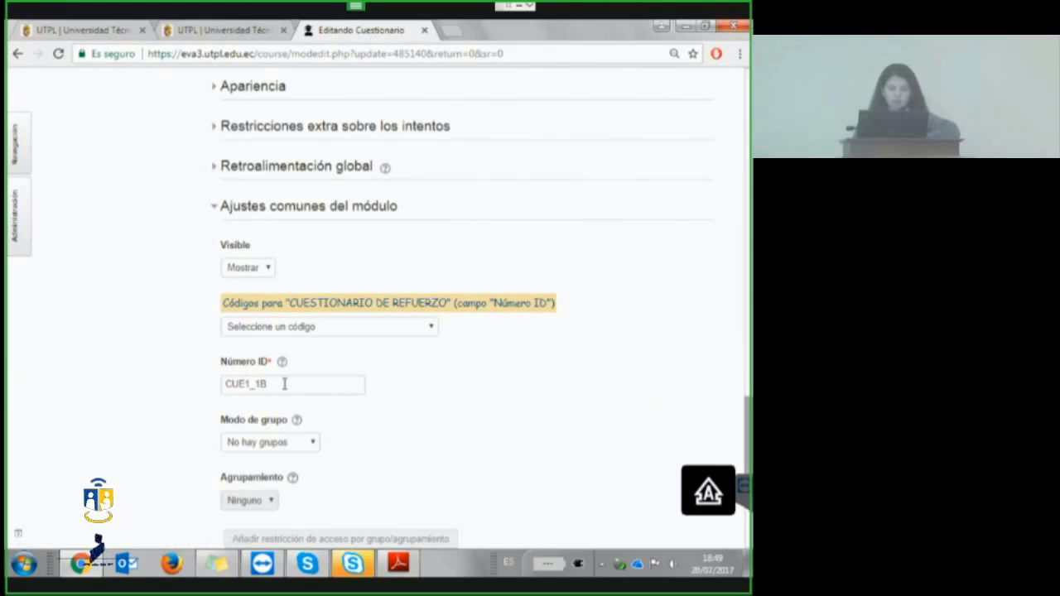
{"action": "left_click_drag", "start_coordinate": [279, 382], "coordinate": [225, 382]}
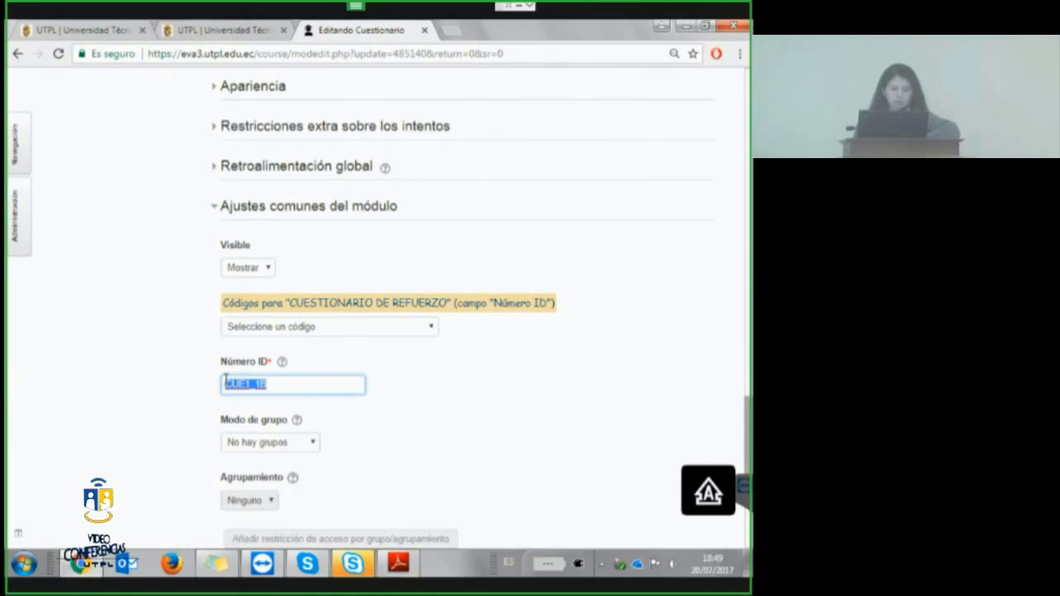
{"action": "left_click", "coordinate": [359, 331]}
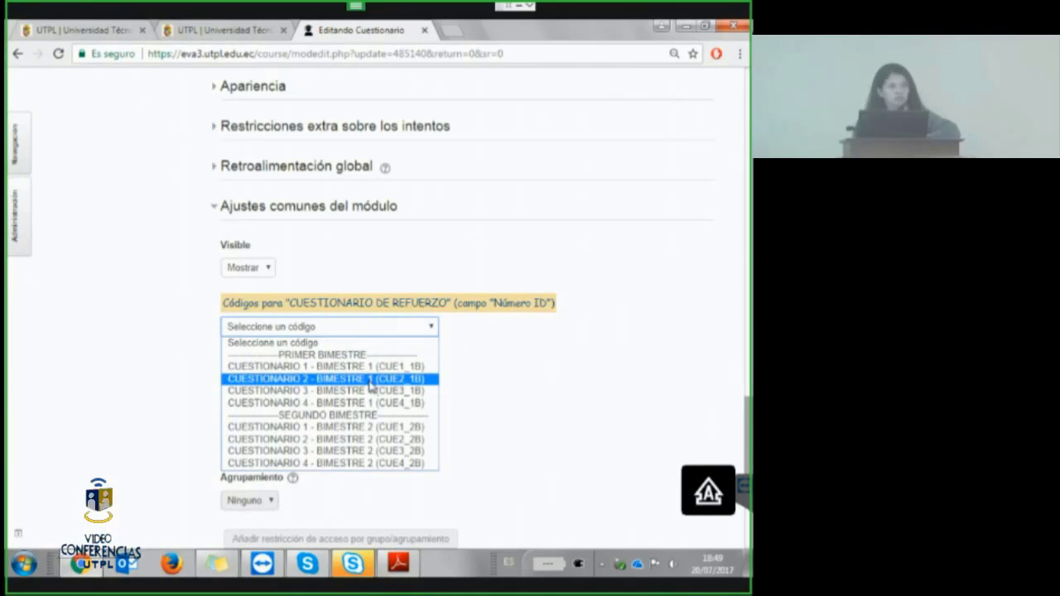
{"action": "left_click", "coordinate": [497, 393]}
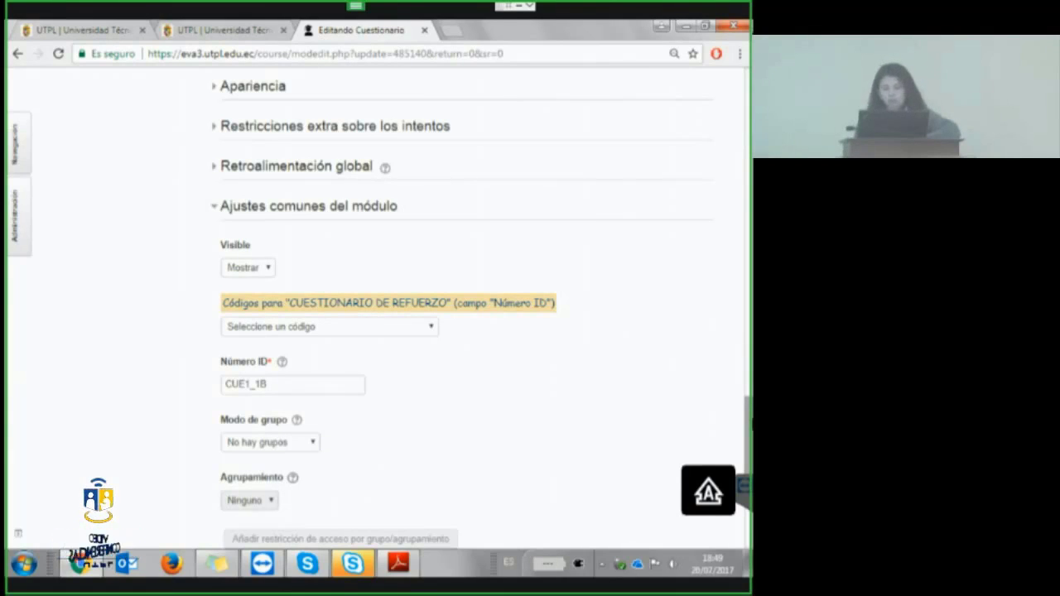
Expand Finalización de actividad and set Rastreo de finalización to "Mostrar la actividad como completada cuando se cumplan las condiciones".
{"action": "scroll", "coordinate": [480, 307], "scroll_direction": "down", "scroll_amount": 1}
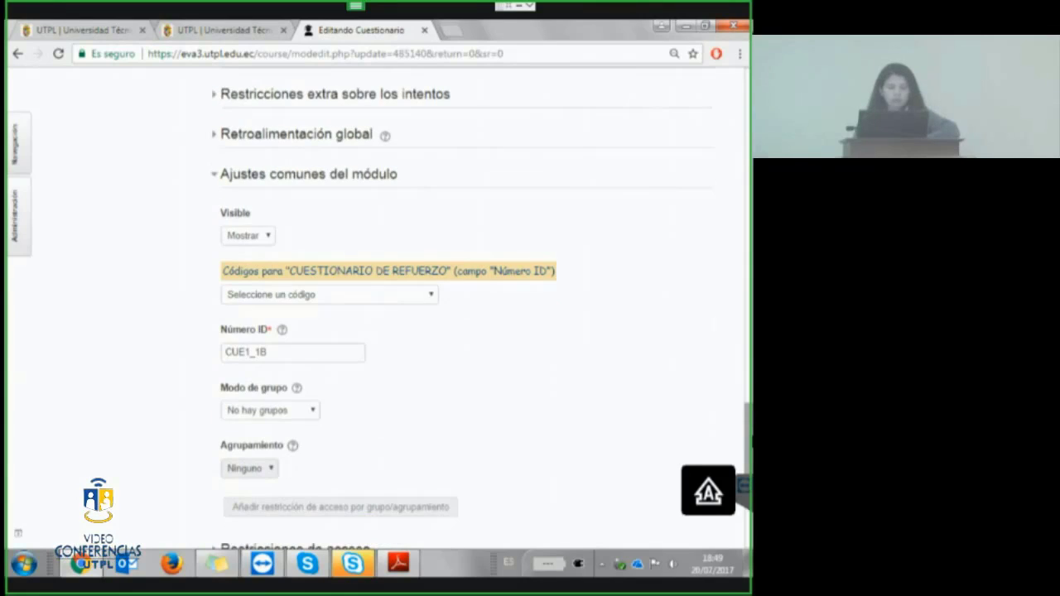
{"action": "scroll", "coordinate": [480, 306], "scroll_direction": "down", "scroll_amount": 2}
{"action": "scroll", "coordinate": [481, 306], "scroll_direction": "down", "scroll_amount": 2}
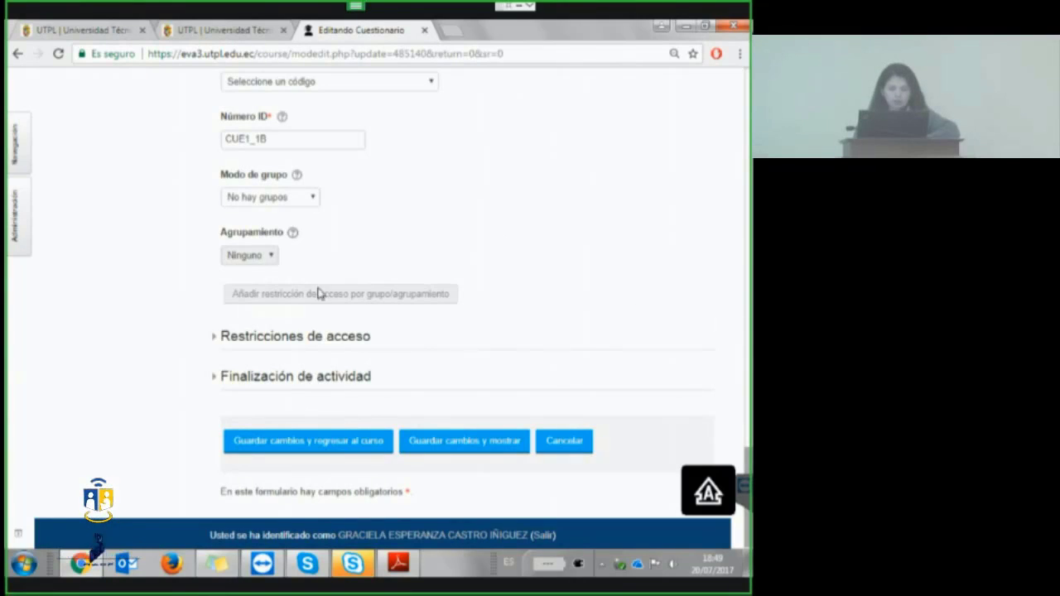
{"action": "left_click", "coordinate": [268, 380]}
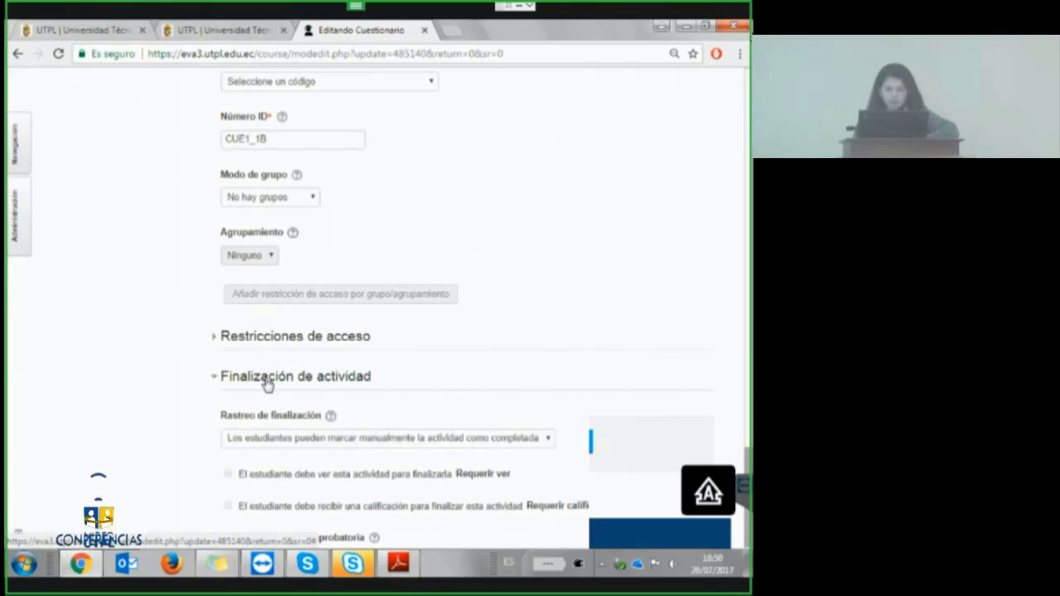
{"action": "scroll", "coordinate": [266, 383], "scroll_direction": "down", "scroll_amount": 2}
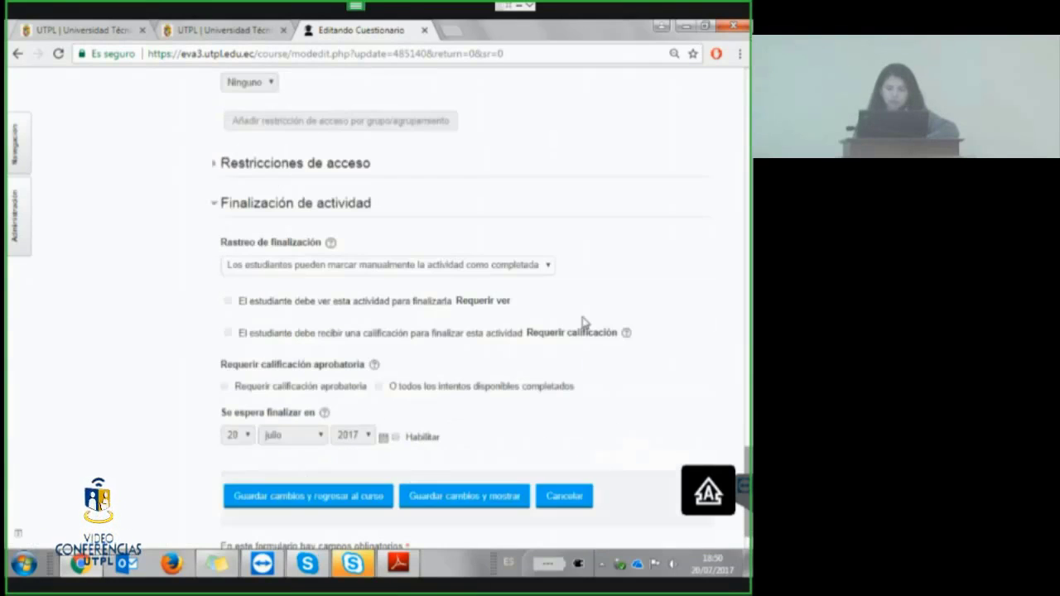
{"action": "left_click", "coordinate": [541, 265]}
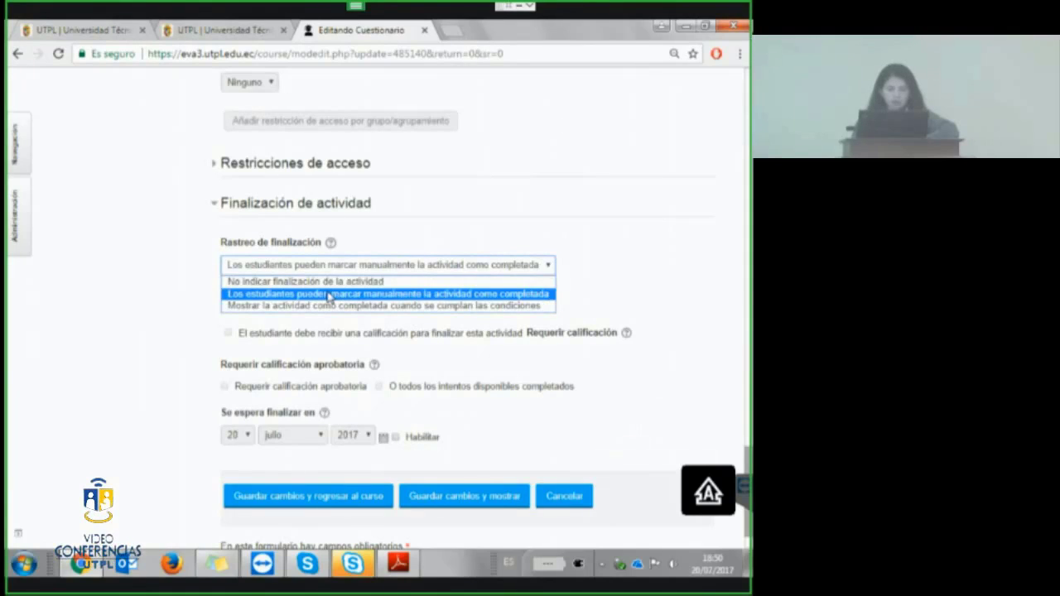
{"action": "left_click", "coordinate": [296, 307]}
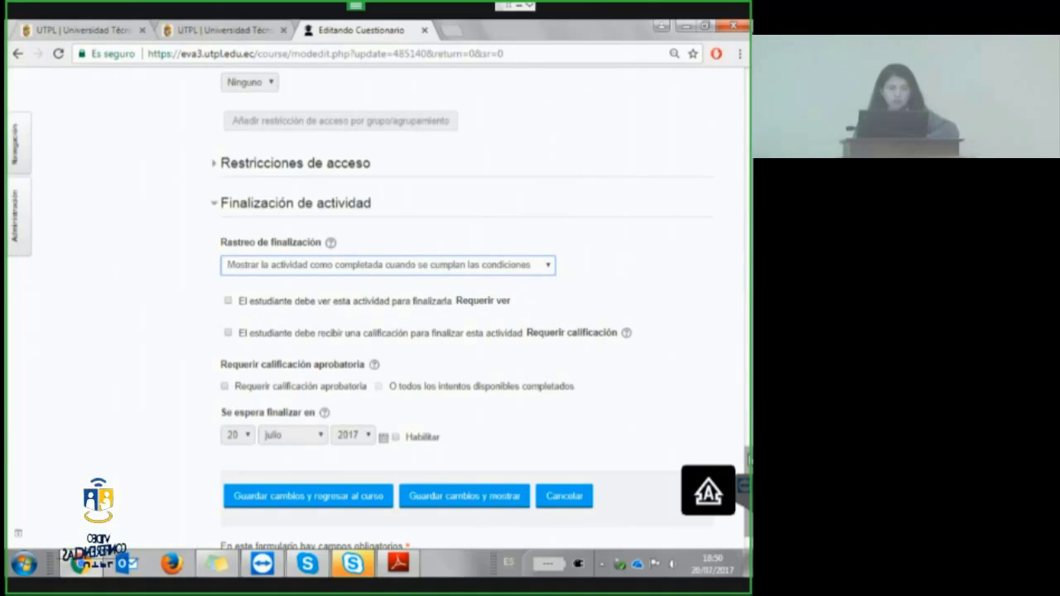
Require students to view the activity and receive a grade to complete it, and save the changes so the questionnaire is displayed.
{"action": "scroll", "coordinate": [378, 278], "scroll_direction": "down", "scroll_amount": 1}
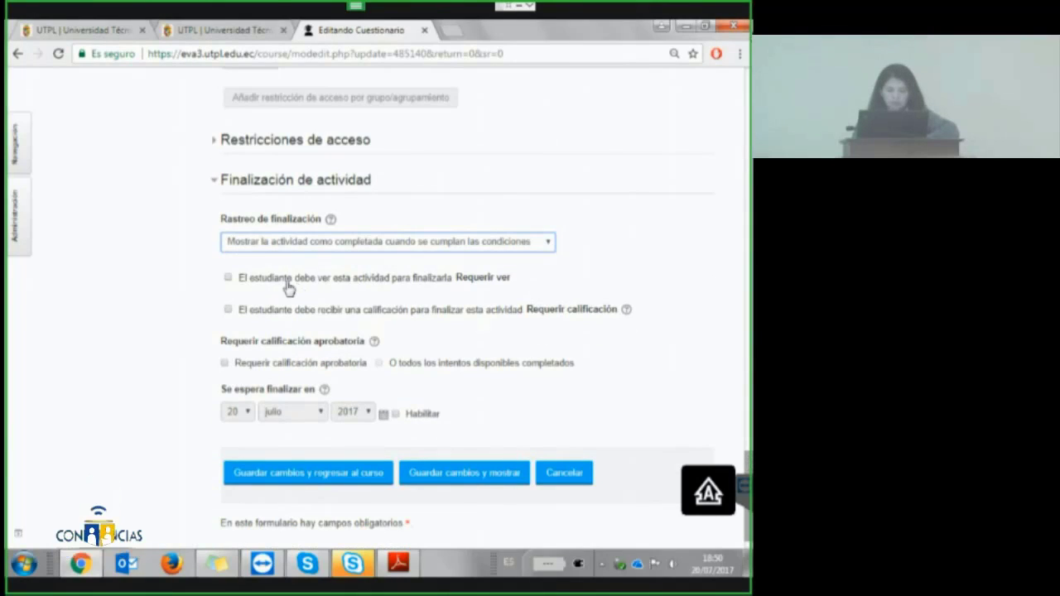
{"action": "left_click", "coordinate": [229, 278]}
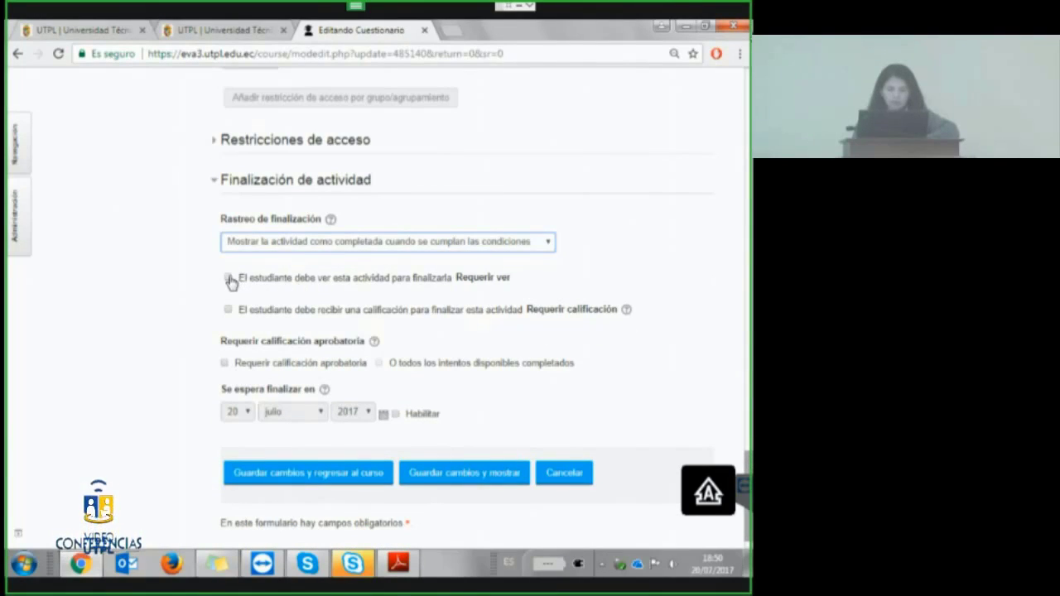
{"action": "left_click", "coordinate": [229, 279]}
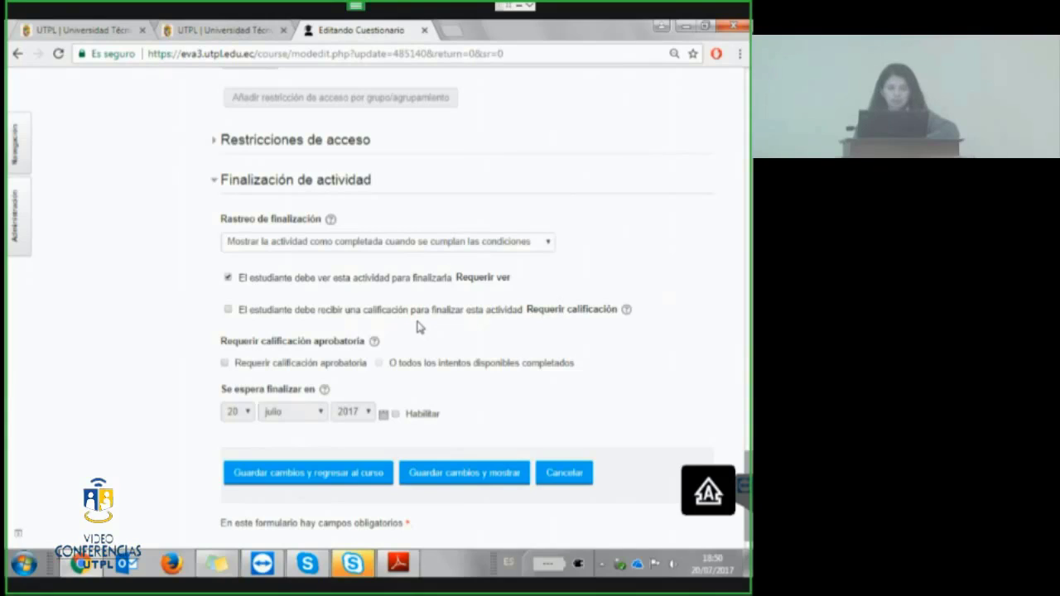
{"action": "left_click", "coordinate": [227, 309]}
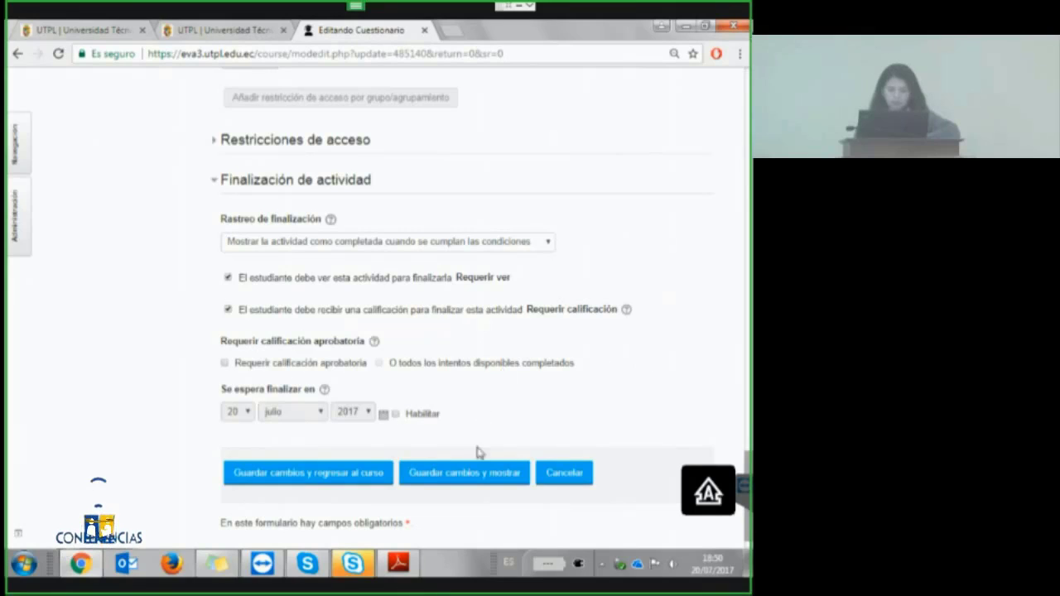
{"action": "left_click", "coordinate": [476, 478]}
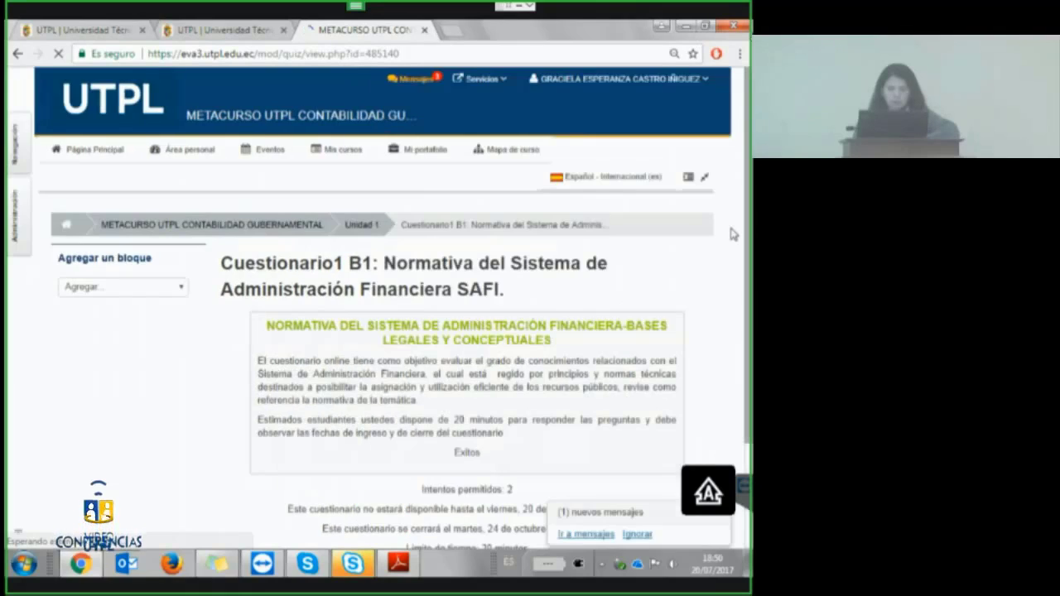
Review the questionnaire's attempts, dates, time limit and grading method, and open its question editing page.
{"action": "scroll", "coordinate": [476, 479], "scroll_direction": "down", "scroll_amount": 1}
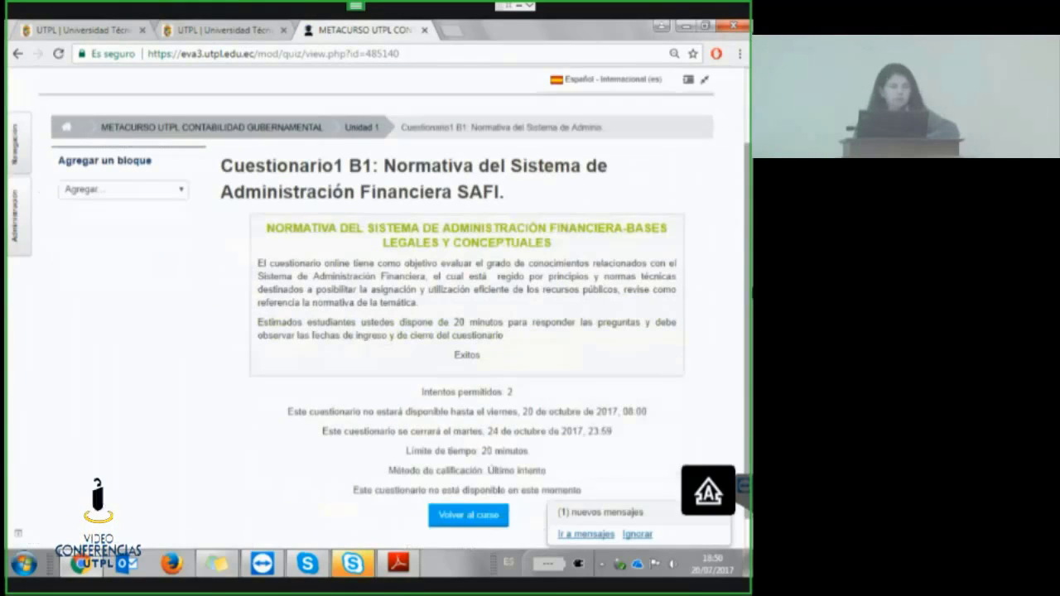
{"action": "scroll", "coordinate": [396, 313], "scroll_direction": "down", "scroll_amount": 1}
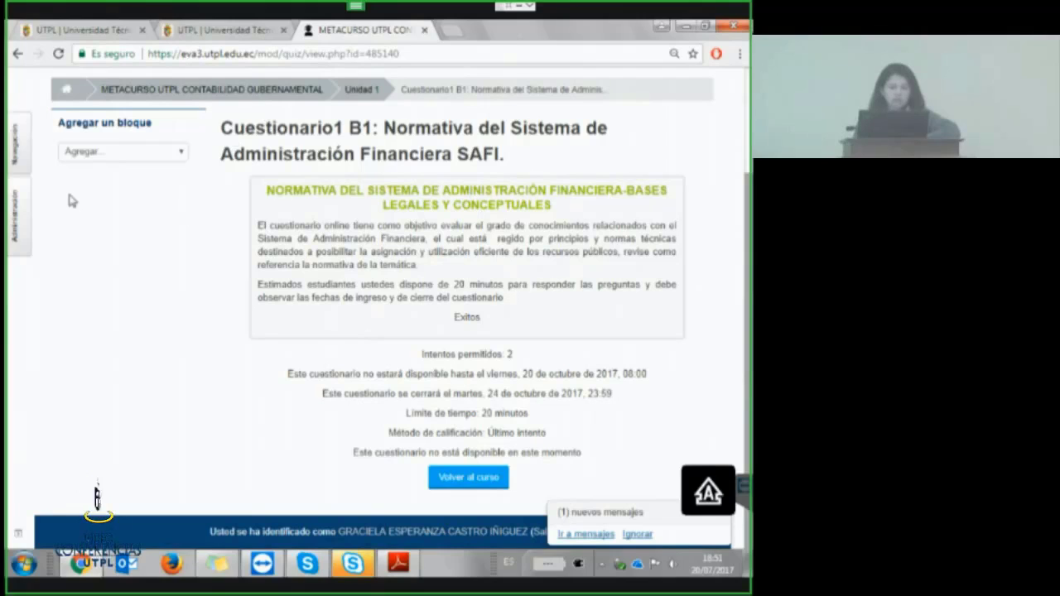
{"action": "left_click", "coordinate": [15, 219]}
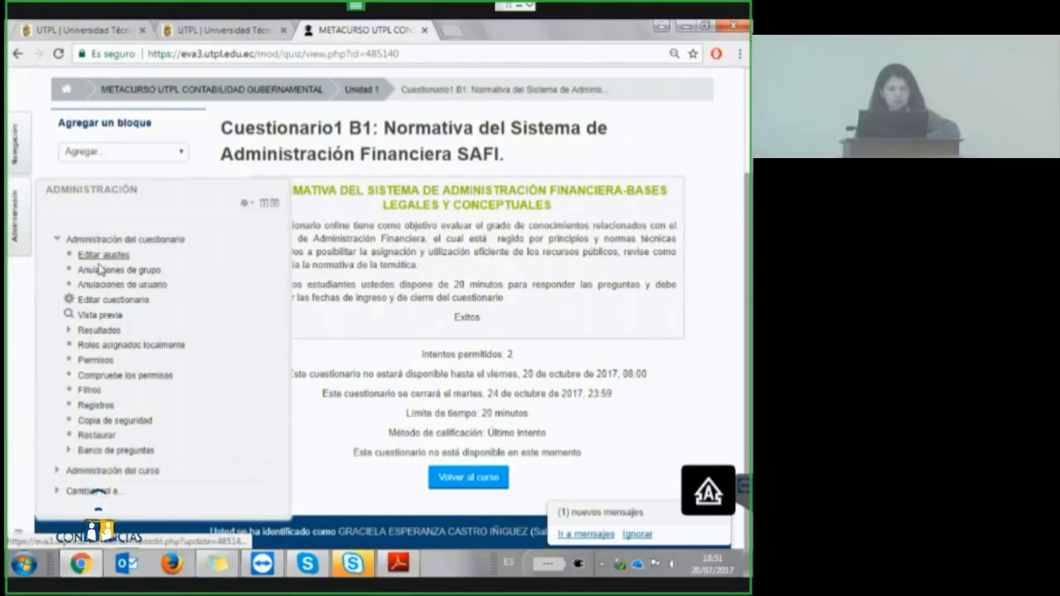
{"action": "left_click", "coordinate": [108, 301]}
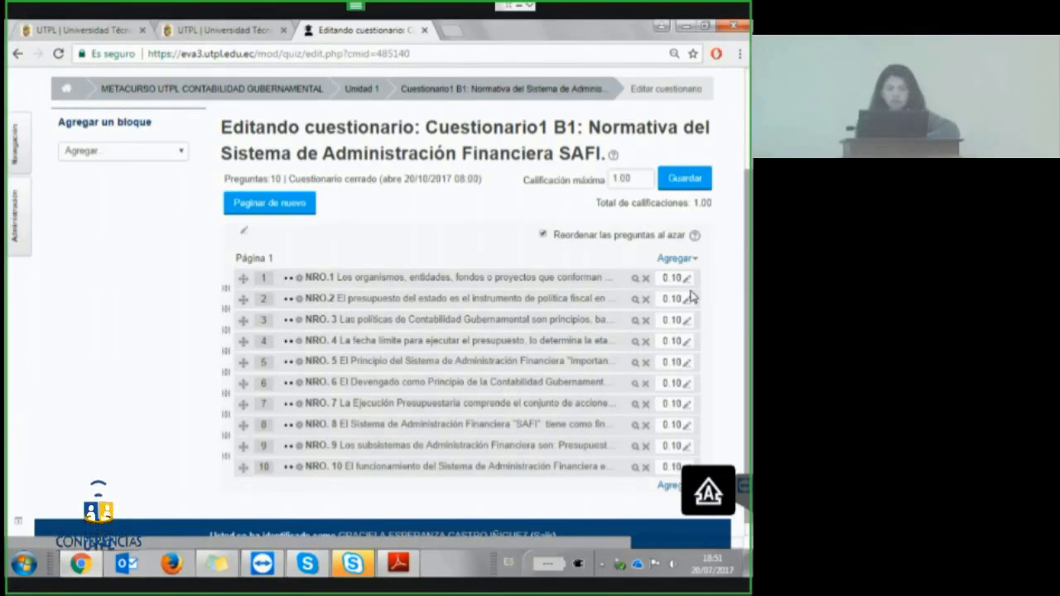
Consult page 33, Coincidencia de puntajes sin intentos, of the PDF in Adobe Reader and return to the questionnaire in Chrome.
{"action": "left_click", "coordinate": [402, 564]}
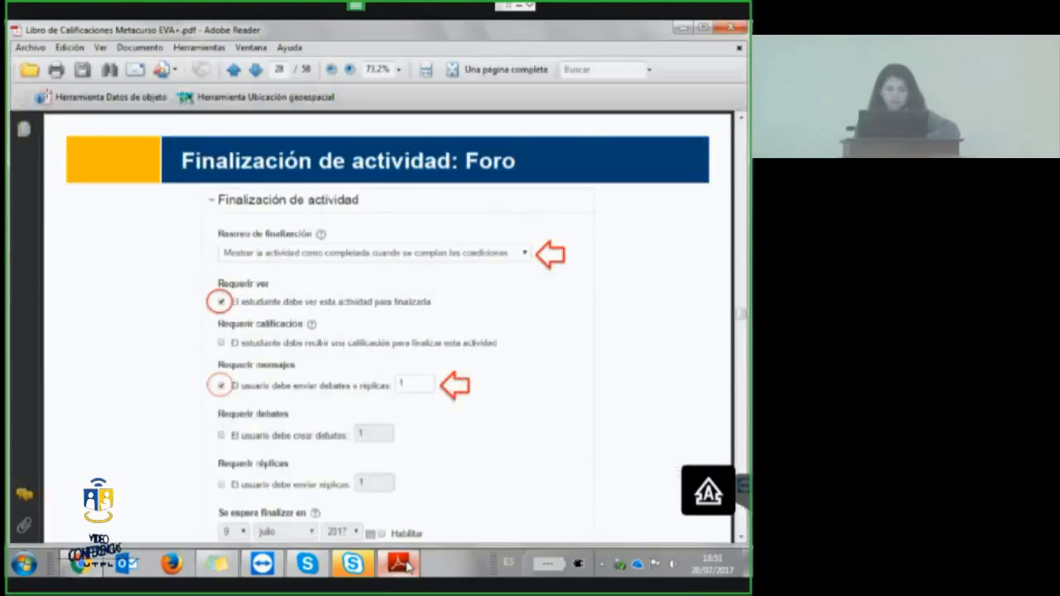
{"action": "left_click", "coordinate": [256, 72]}
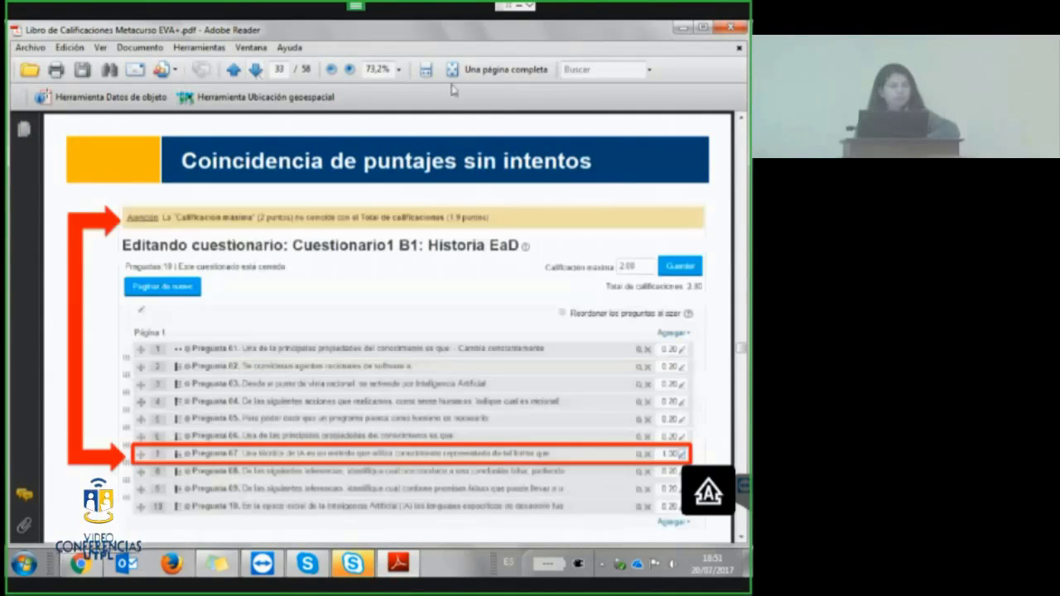
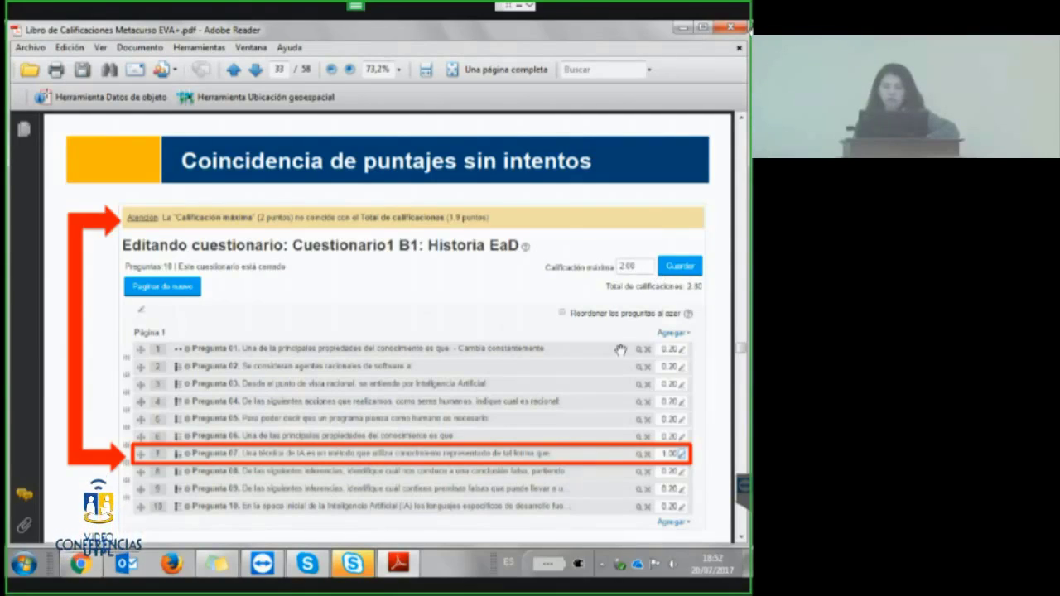
{"action": "left_click", "coordinate": [80, 564]}
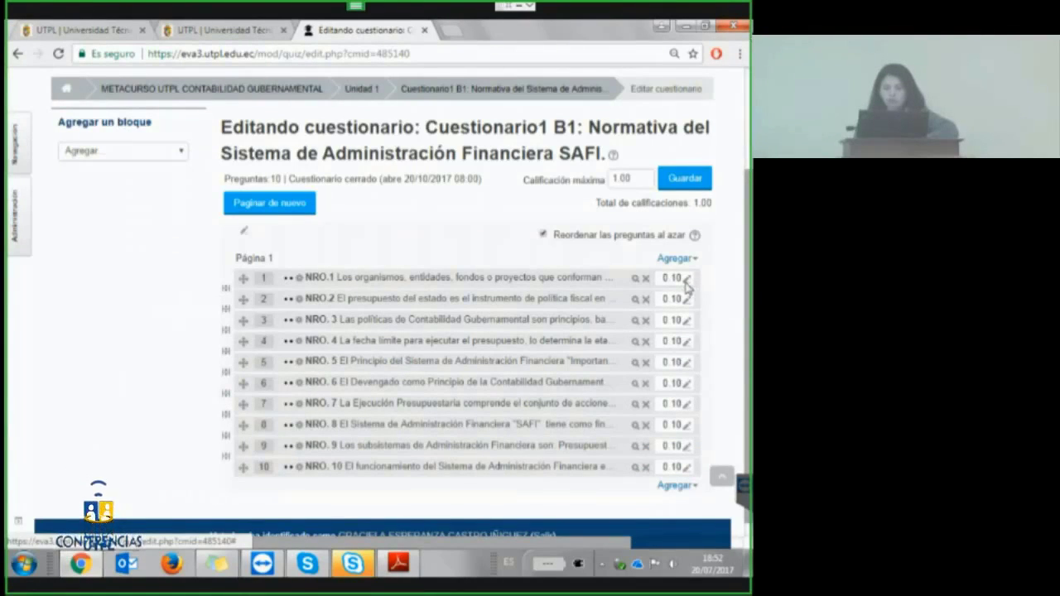
Set the marks of questions 1, 2 and 3 to 0.20 each, and open question 4's mark for editing.
{"action": "left_click", "coordinate": [686, 285]}
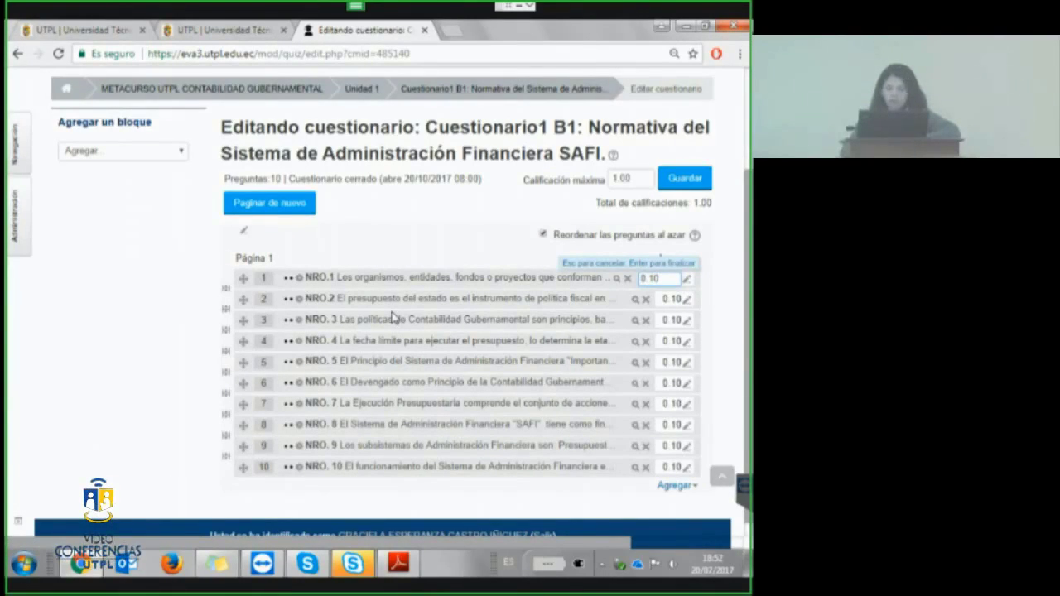
{"action": "key", "text": "BackSpace"}
{"action": "key", "text": "BackSpace"}
{"action": "type", "text": "20"}
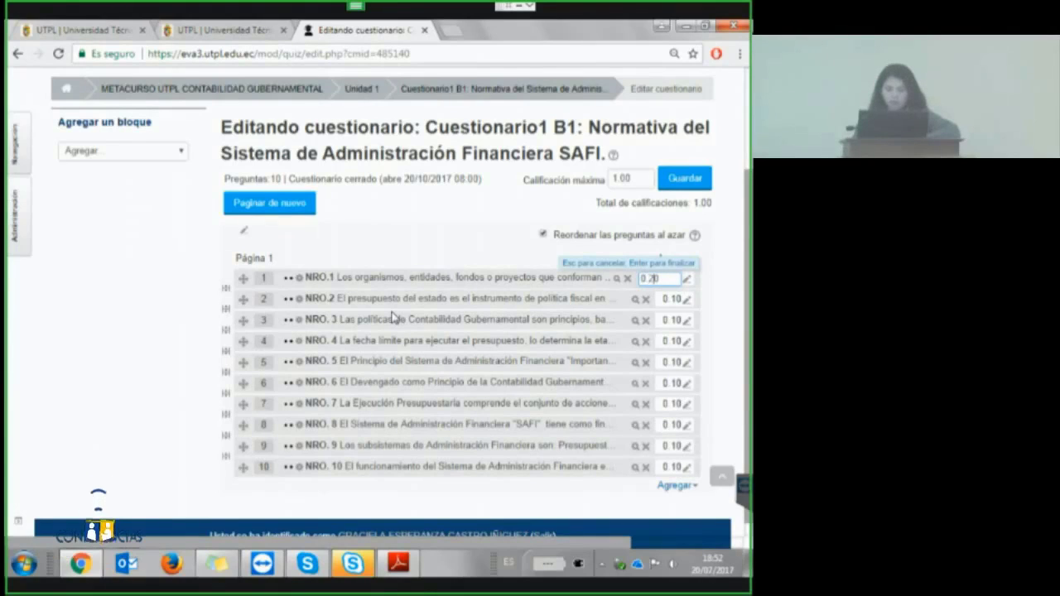
{"action": "key", "text": "Tab"}
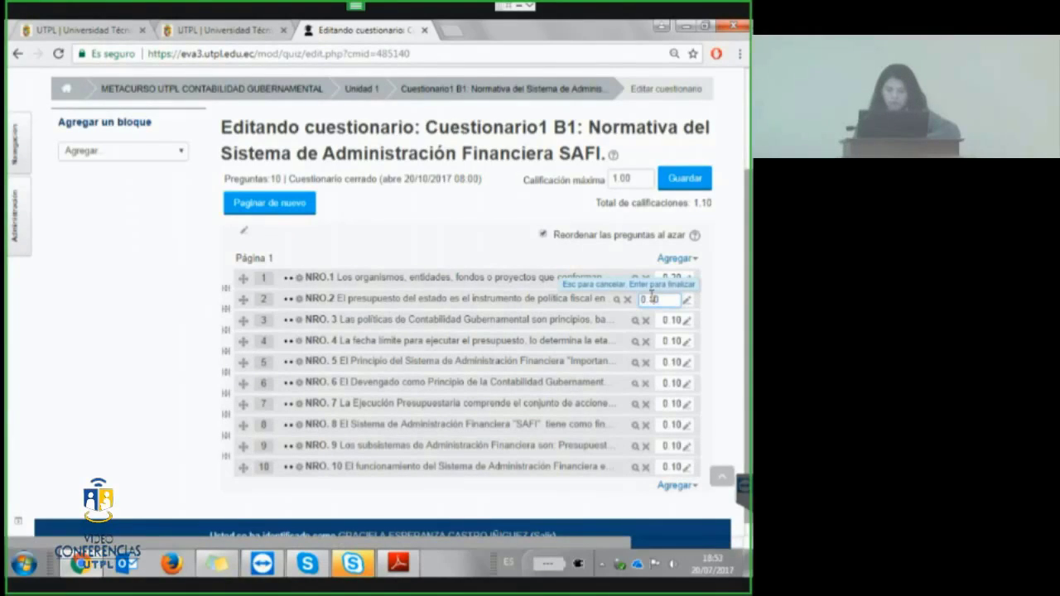
{"action": "type", "text": "0.20"}
{"action": "key", "text": "Return"}
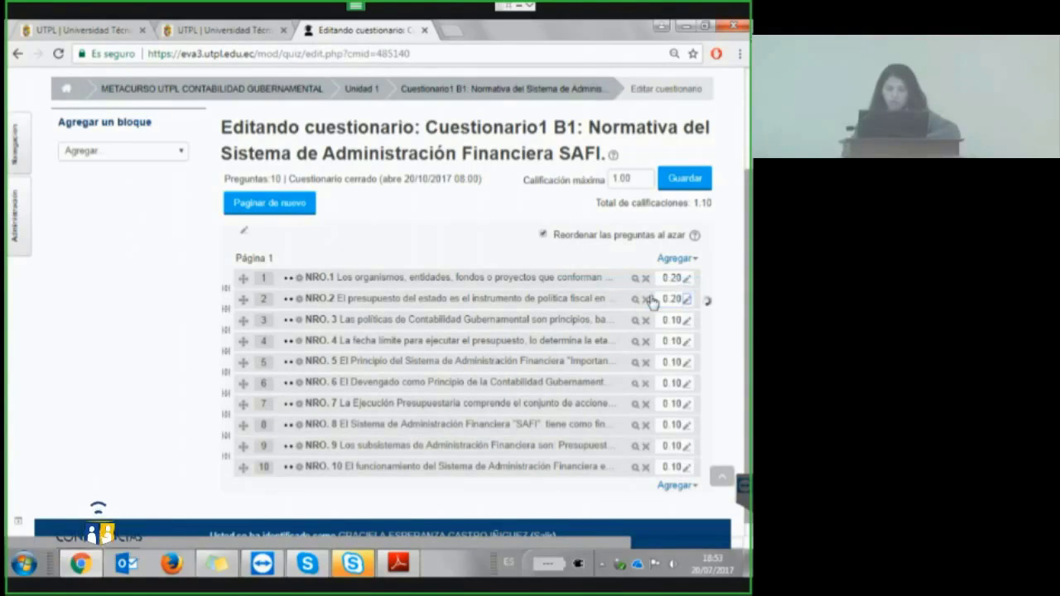
{"action": "left_click", "coordinate": [687, 323]}
{"action": "type", "text": "0.20"}
{"action": "key", "text": "Return"}
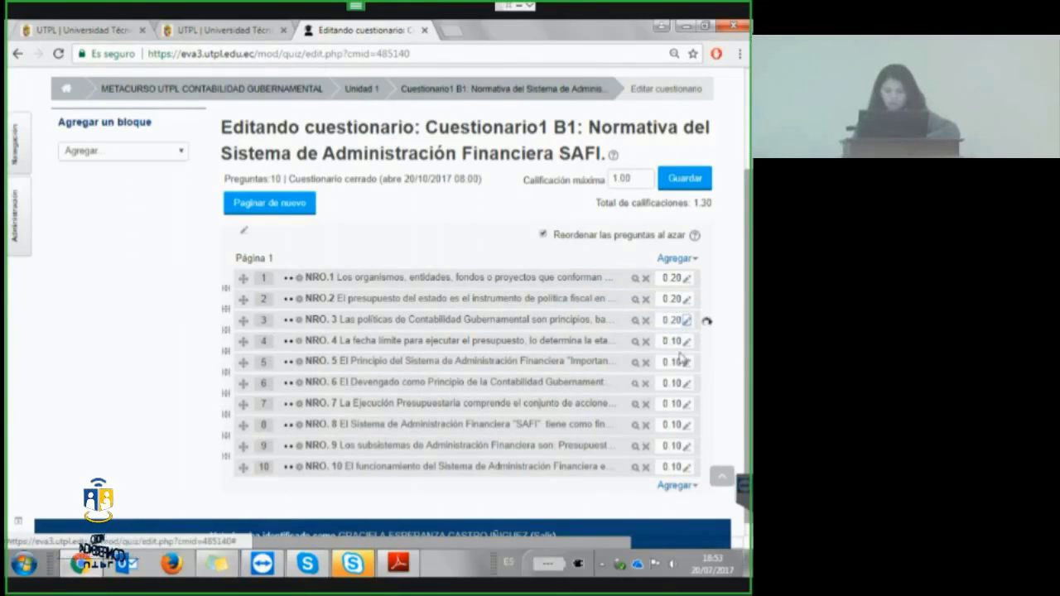
{"action": "left_click", "coordinate": [686, 341]}
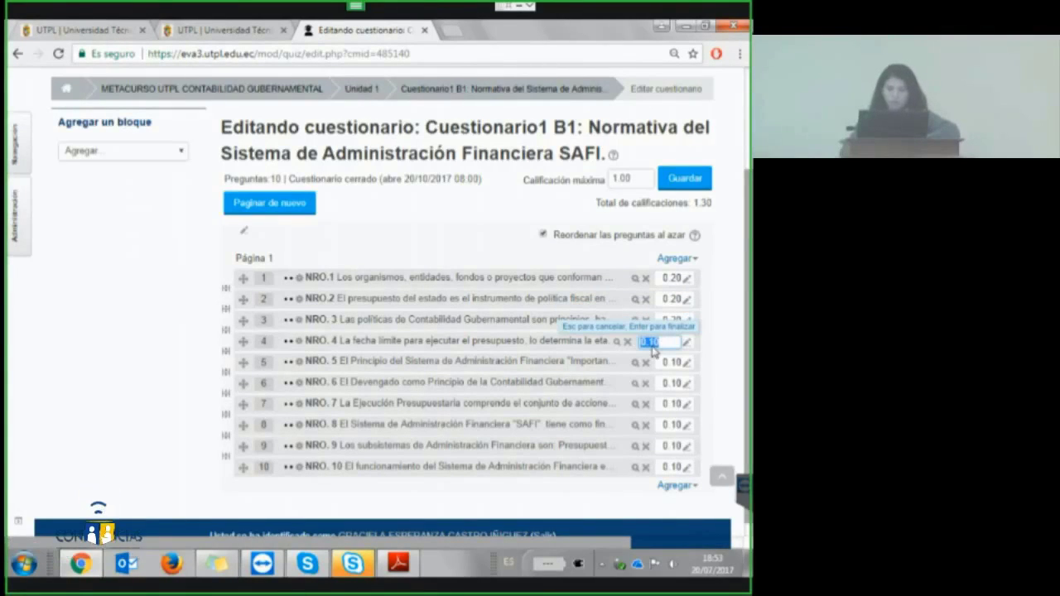
{"action": "left_click", "coordinate": [652, 346]}
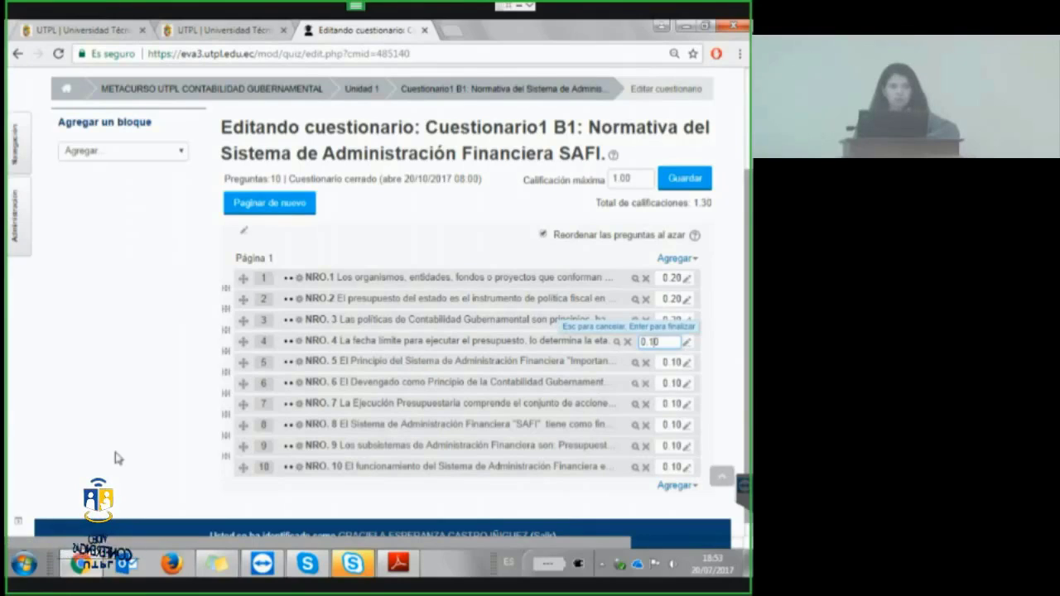
Add question Nro. 5, El Principio de Importancia Relativa, to page 1 from the question bank.
{"action": "scroll", "coordinate": [116, 458], "scroll_direction": "down", "scroll_amount": 1}
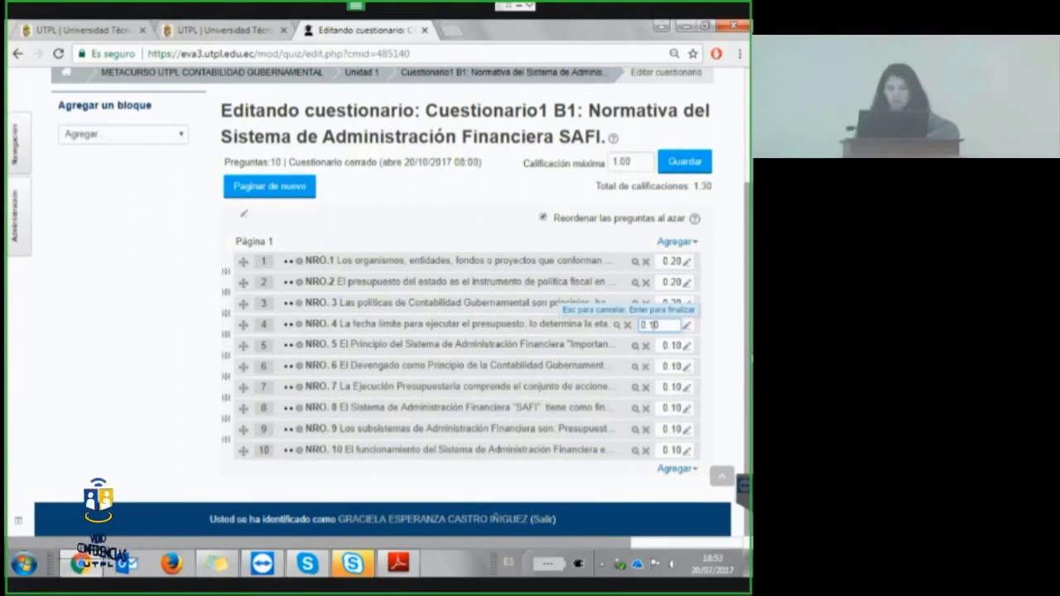
{"action": "left_click", "coordinate": [675, 241]}
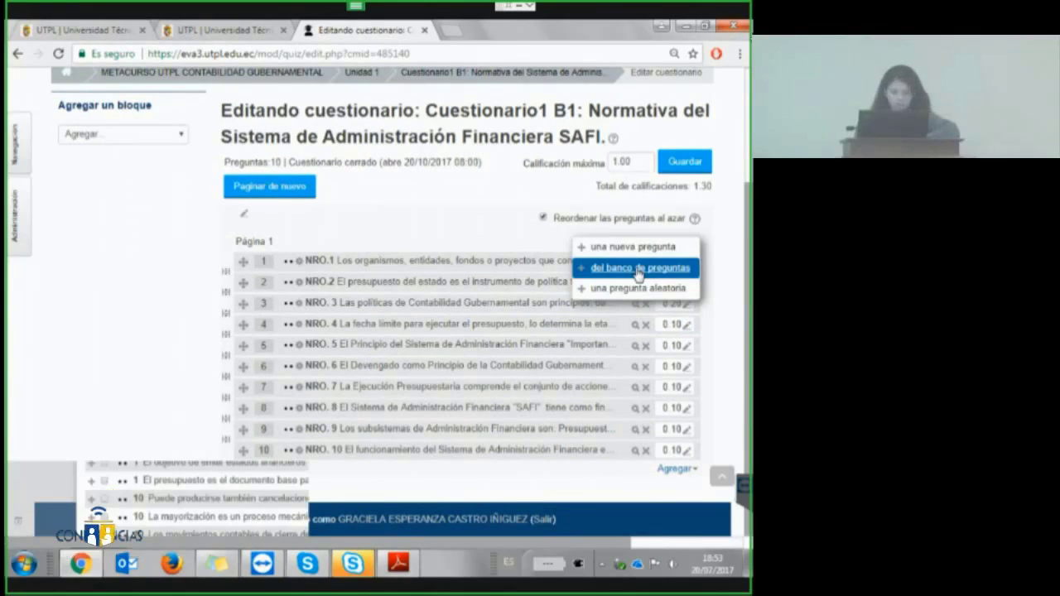
{"action": "left_click", "coordinate": [637, 268]}
Reopen the question bank for page 1 and go to page 5 of the category Por defecto en CONTABILIDAD GUBERNAMENTAL.
{"action": "left_click", "coordinate": [675, 225]}
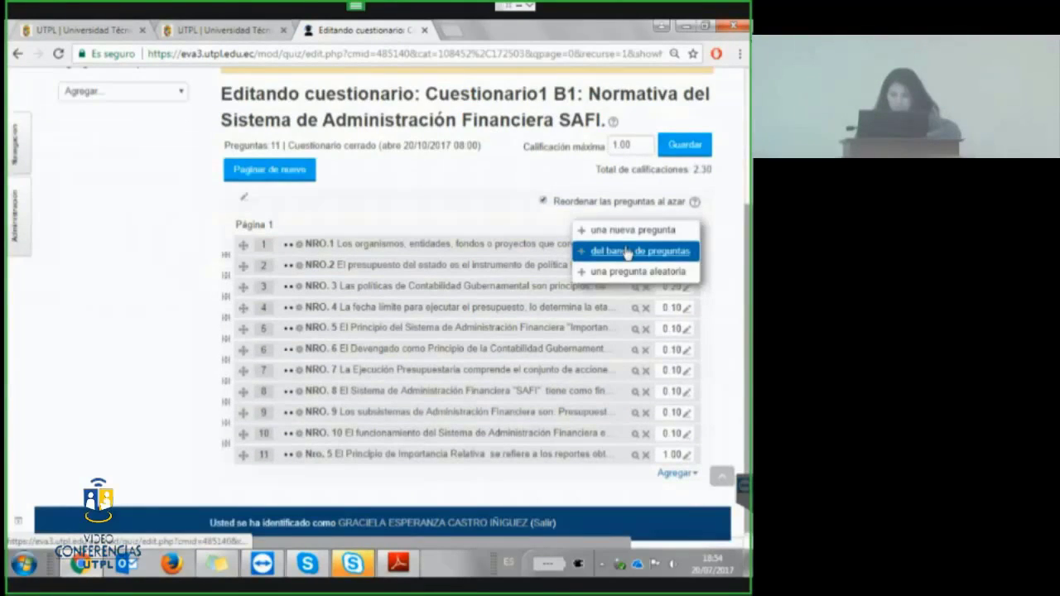
{"action": "left_click", "coordinate": [627, 253]}
{"action": "left_click", "coordinate": [400, 251]}
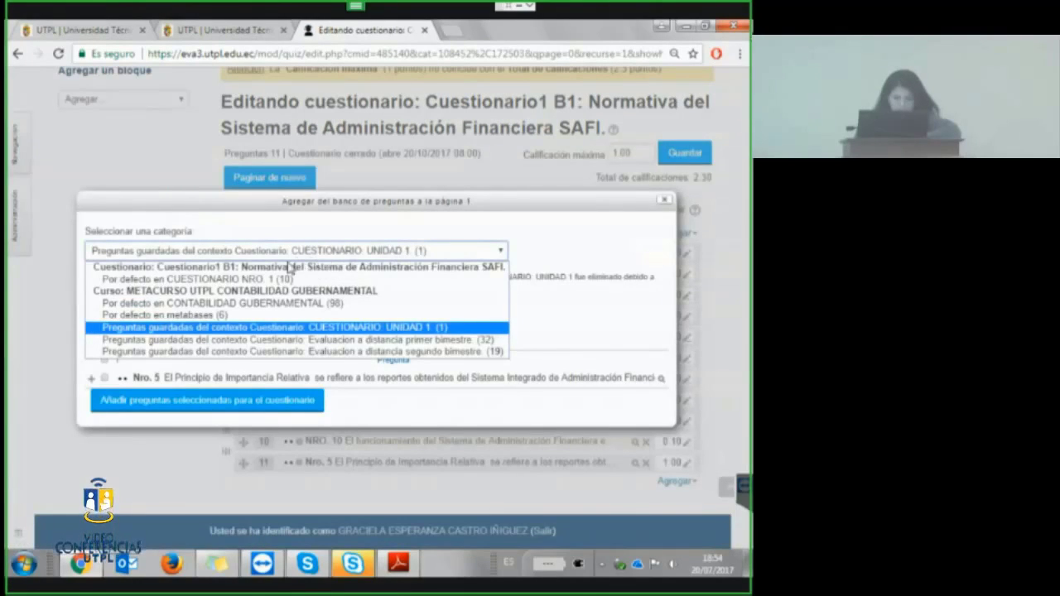
{"action": "left_click", "coordinate": [340, 303]}
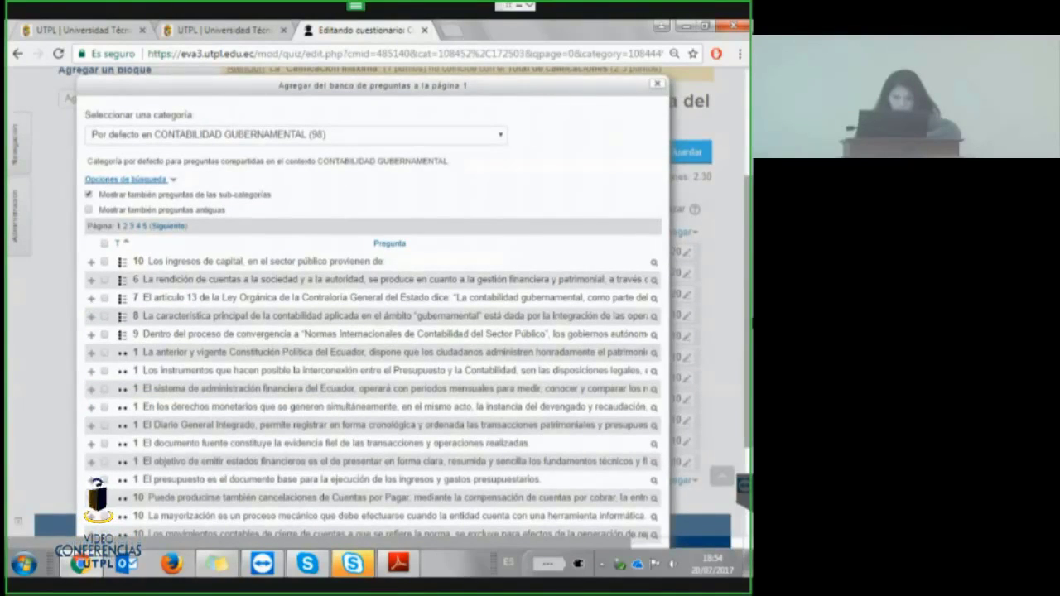
{"action": "scroll", "coordinate": [295, 190], "scroll_direction": "down", "scroll_amount": 2}
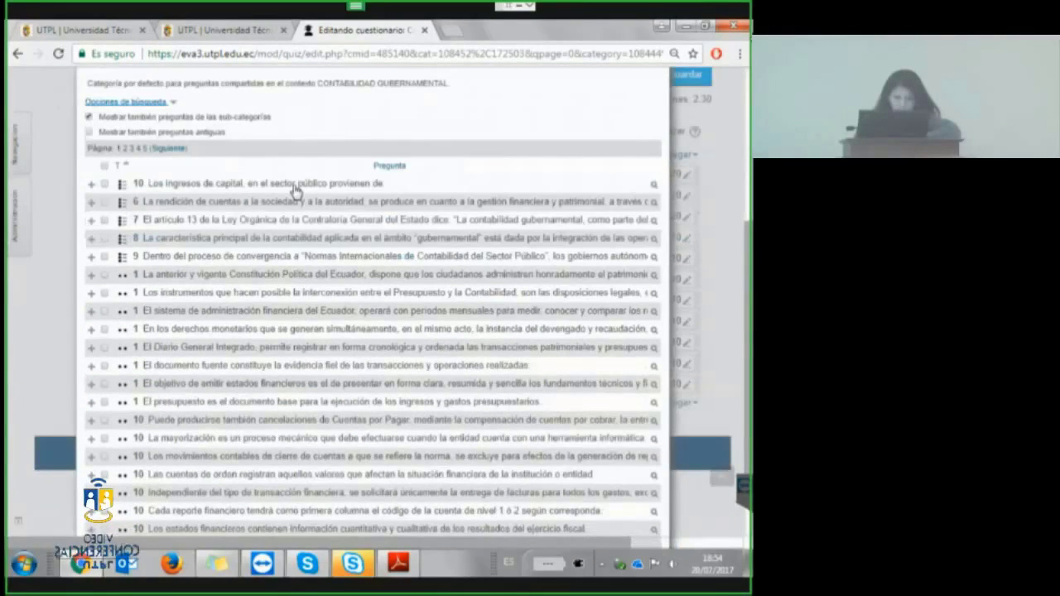
{"action": "left_click", "coordinate": [169, 148]}
{"action": "left_click", "coordinate": [174, 228]}
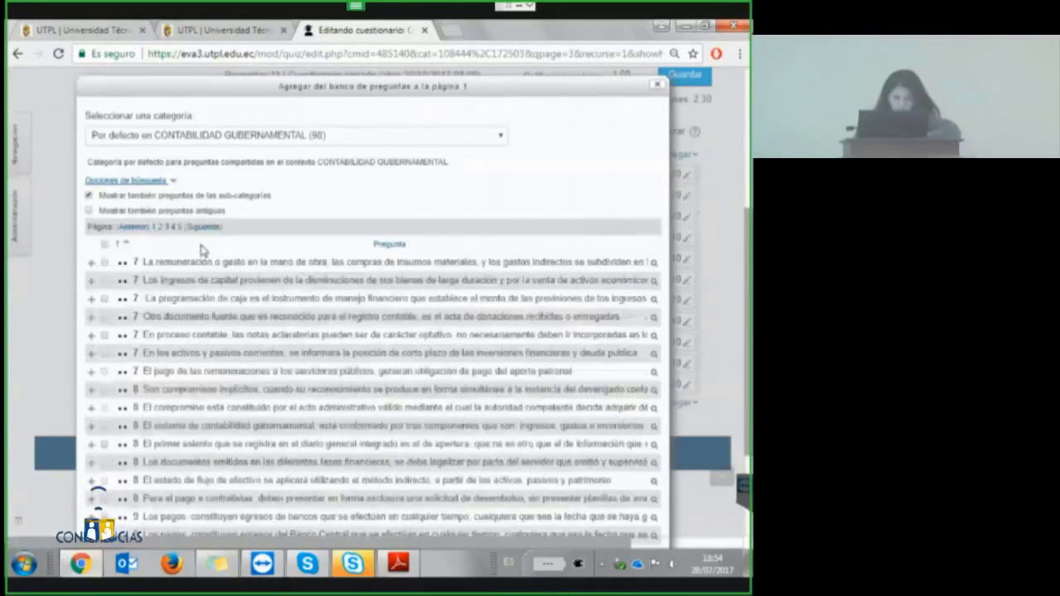
{"action": "left_click", "coordinate": [178, 228]}
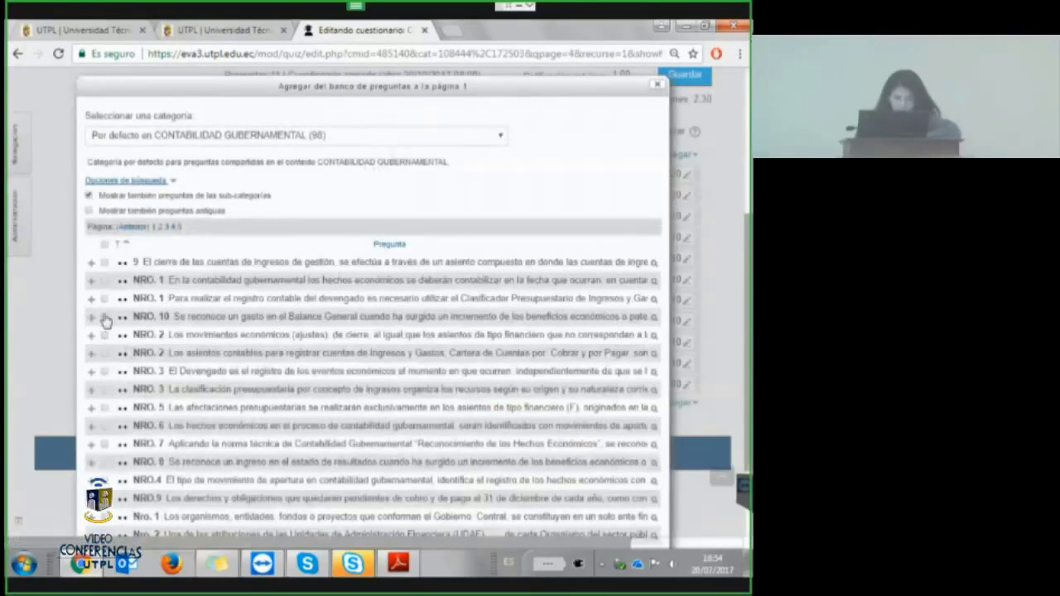
Add to the questionnaire NRO. 10, the NRO. 2 question on Los asientos contables, NRO. 5 and NRO. 7.
{"action": "left_click", "coordinate": [105, 316]}
{"action": "left_click", "coordinate": [104, 353]}
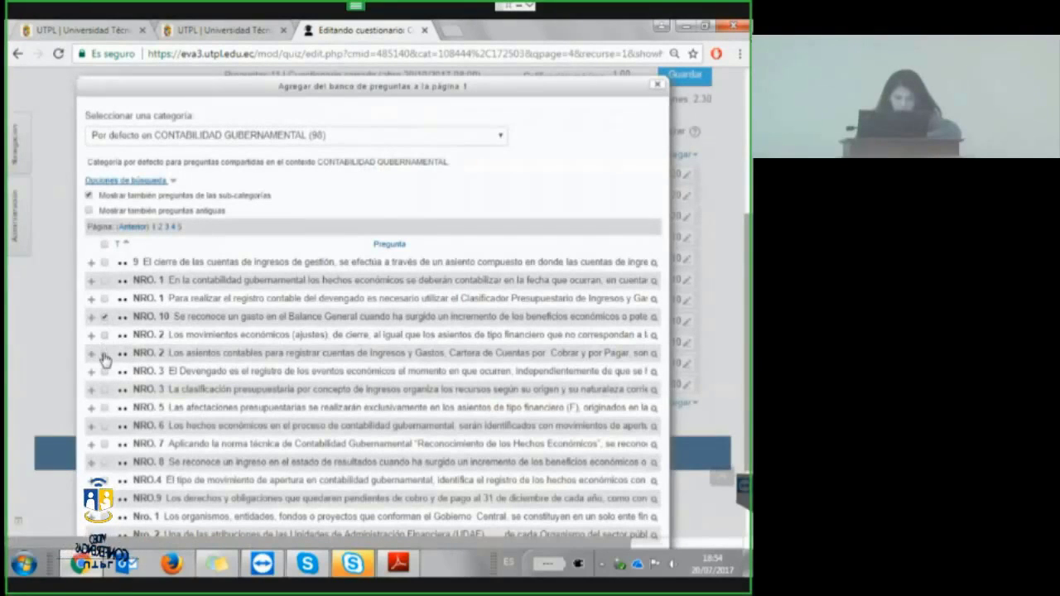
{"action": "left_click", "coordinate": [104, 407]}
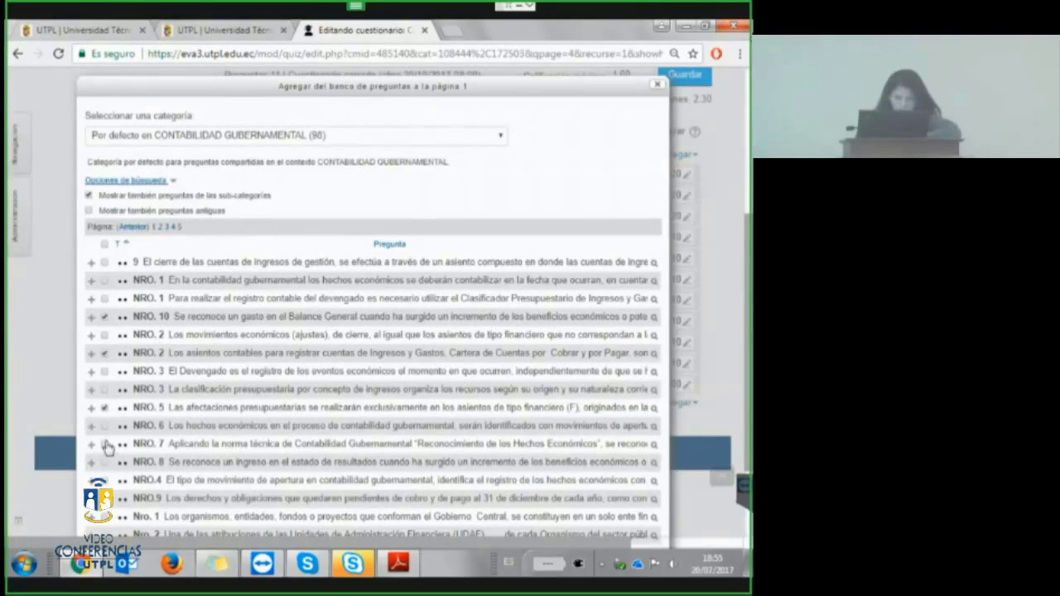
{"action": "left_click", "coordinate": [104, 444]}
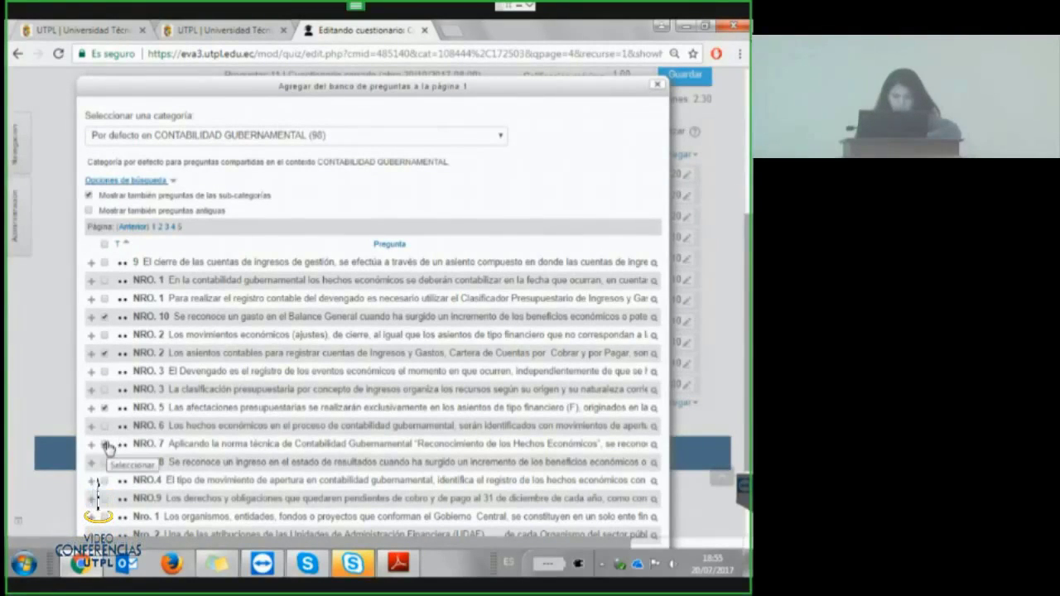
{"action": "key", "text": "Return"}
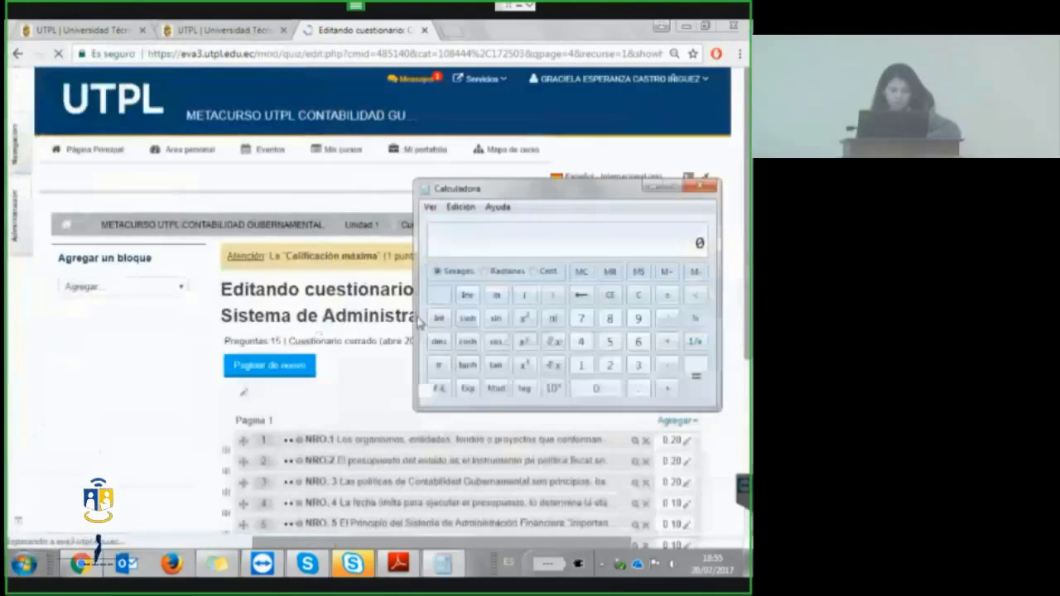
Divide 2 by 15 in the Calculator to find the mark per question, and return to the questionnaire.
{"action": "left_click", "coordinate": [609, 364]}
{"action": "left_click", "coordinate": [667, 318]}
{"action": "left_click", "coordinate": [581, 364]}
{"action": "left_click", "coordinate": [609, 341]}
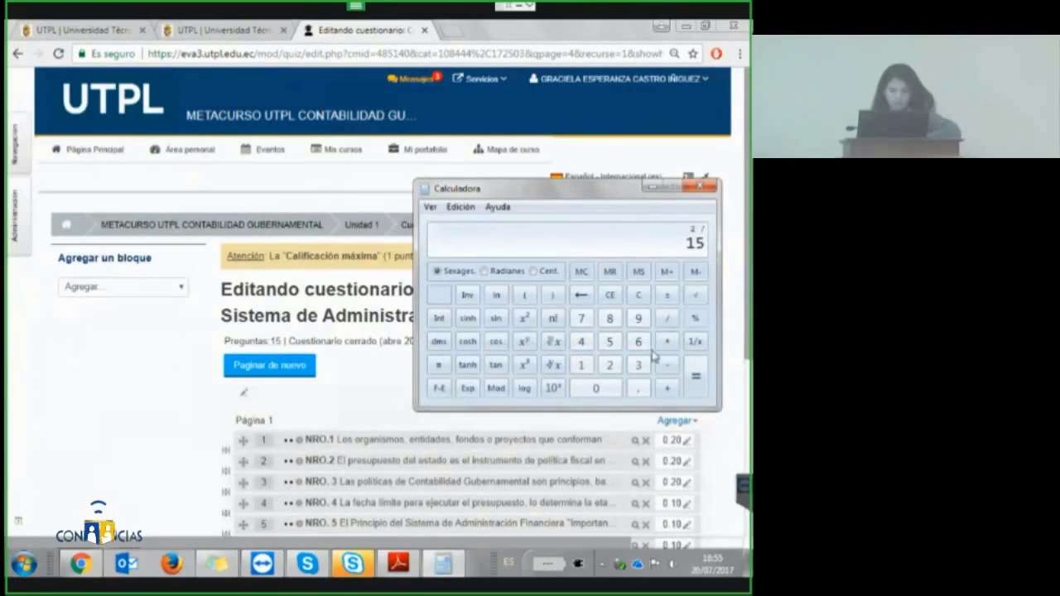
{"action": "left_click", "coordinate": [695, 381]}
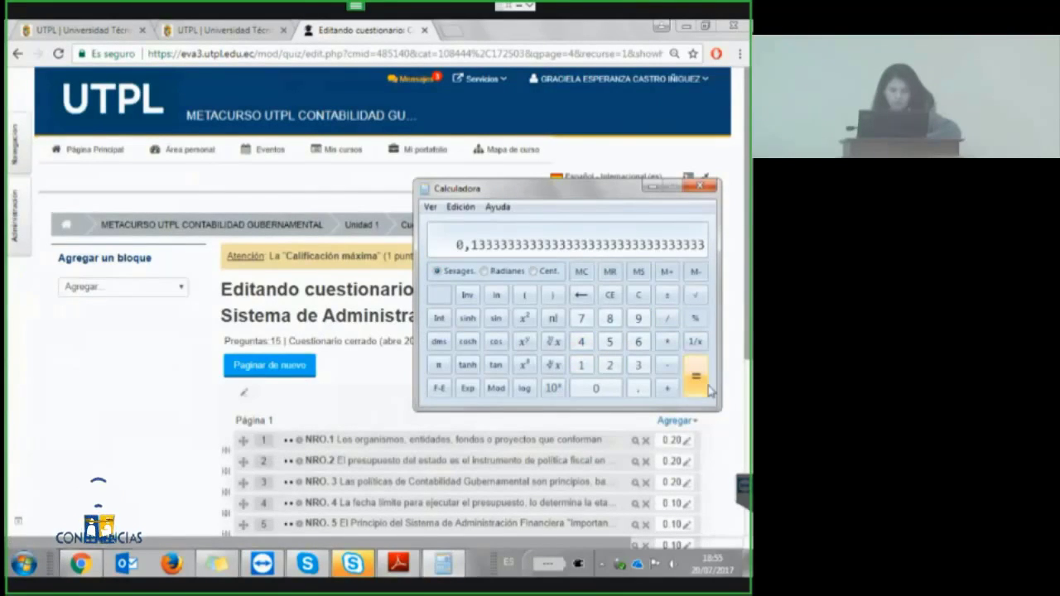
{"action": "left_click", "coordinate": [657, 189]}
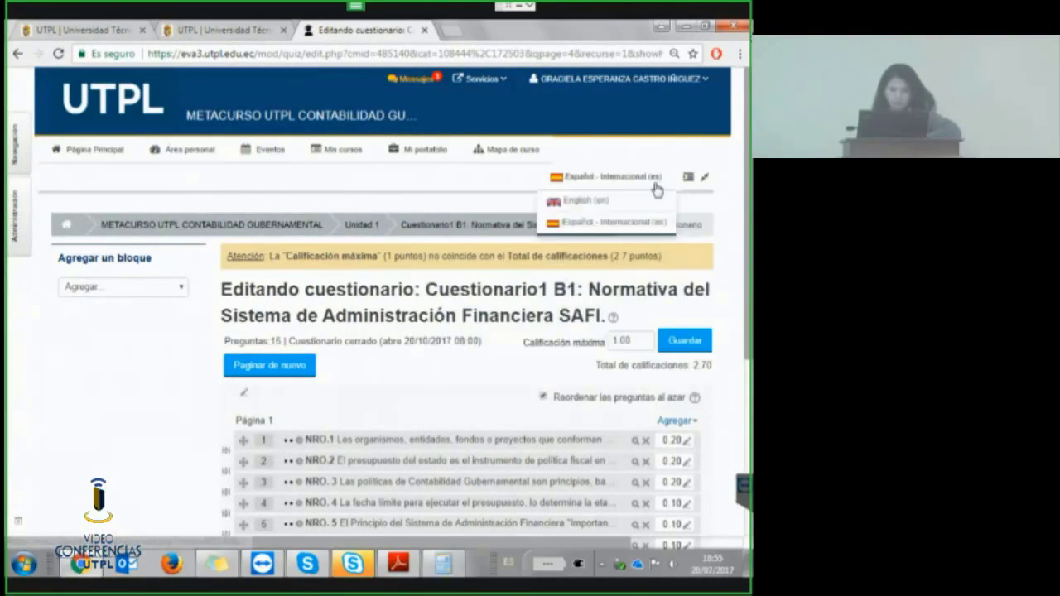
Check the division result in the Calculator and set the mark of question 1 to 0.13.
{"action": "scroll", "coordinate": [708, 348], "scroll_direction": "down", "scroll_amount": 3}
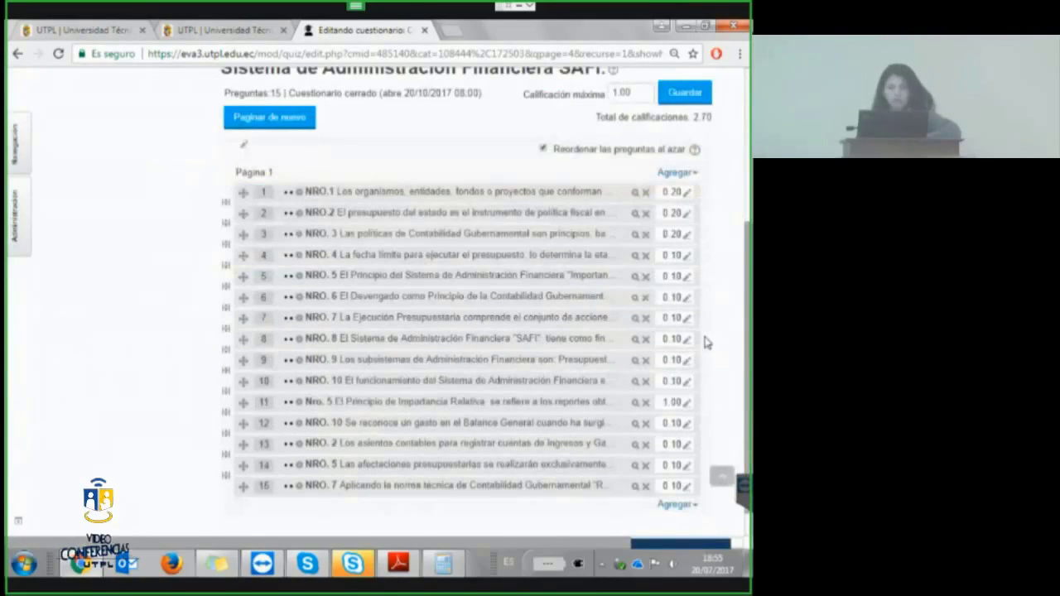
{"action": "left_click", "coordinate": [443, 566]}
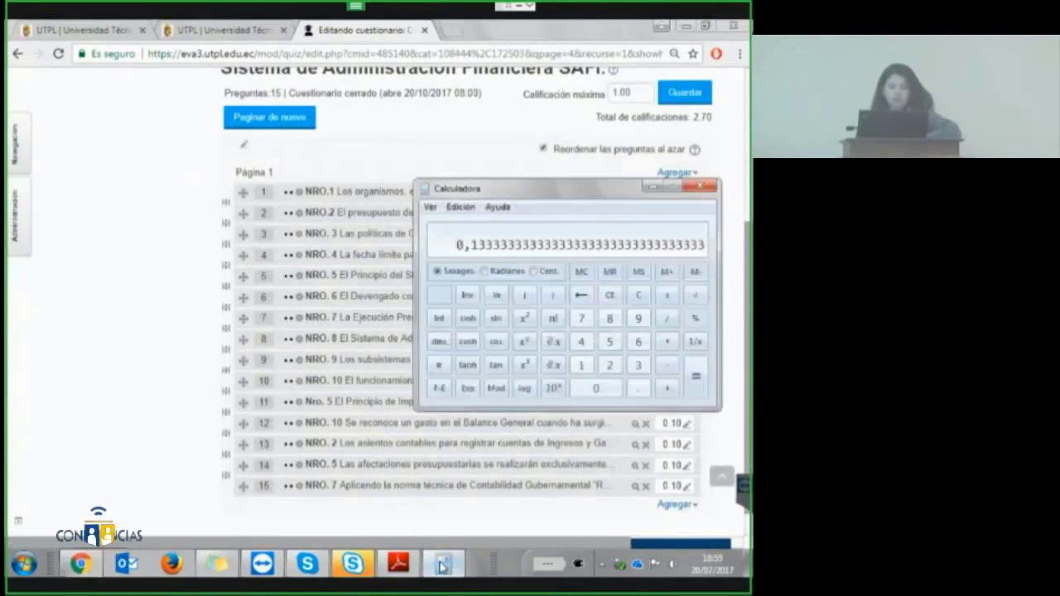
{"action": "left_click", "coordinate": [443, 565]}
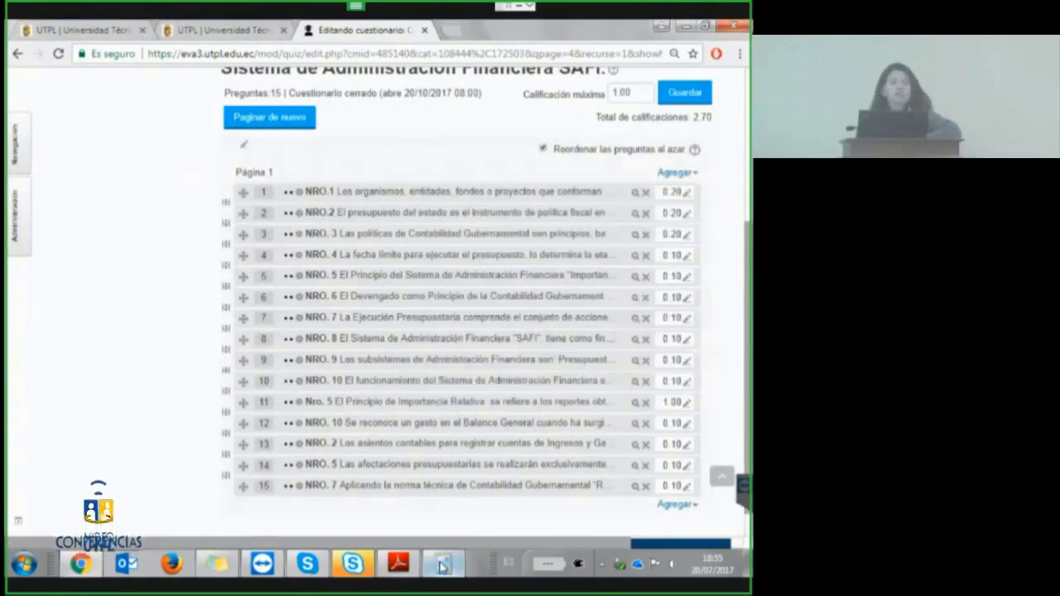
{"action": "left_click", "coordinate": [686, 196]}
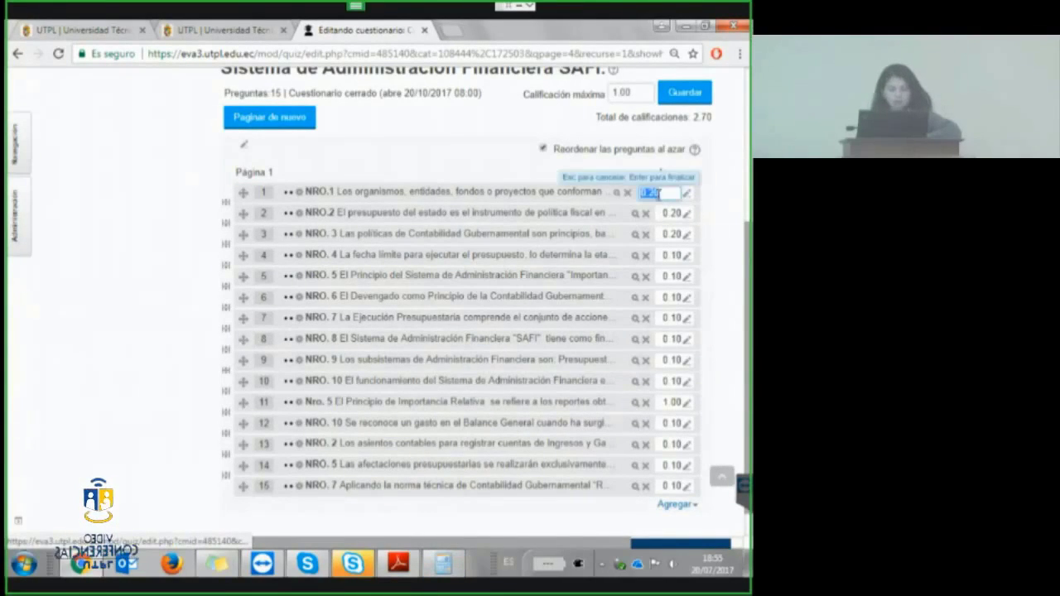
{"action": "type", "text": "0.213"}
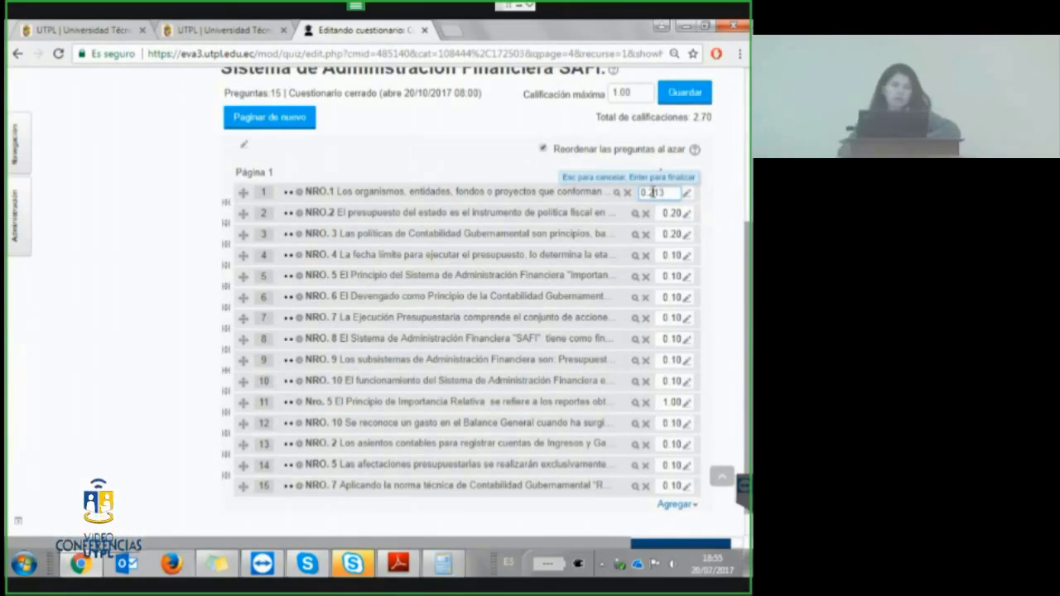
{"action": "key", "text": "Return"}
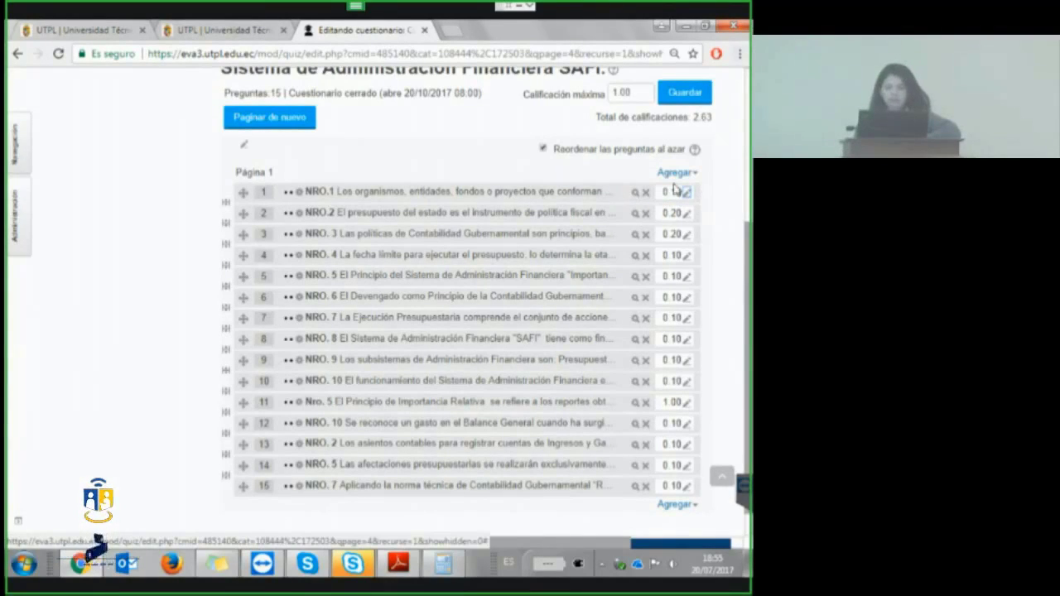
{"action": "left_click", "coordinate": [686, 213]}
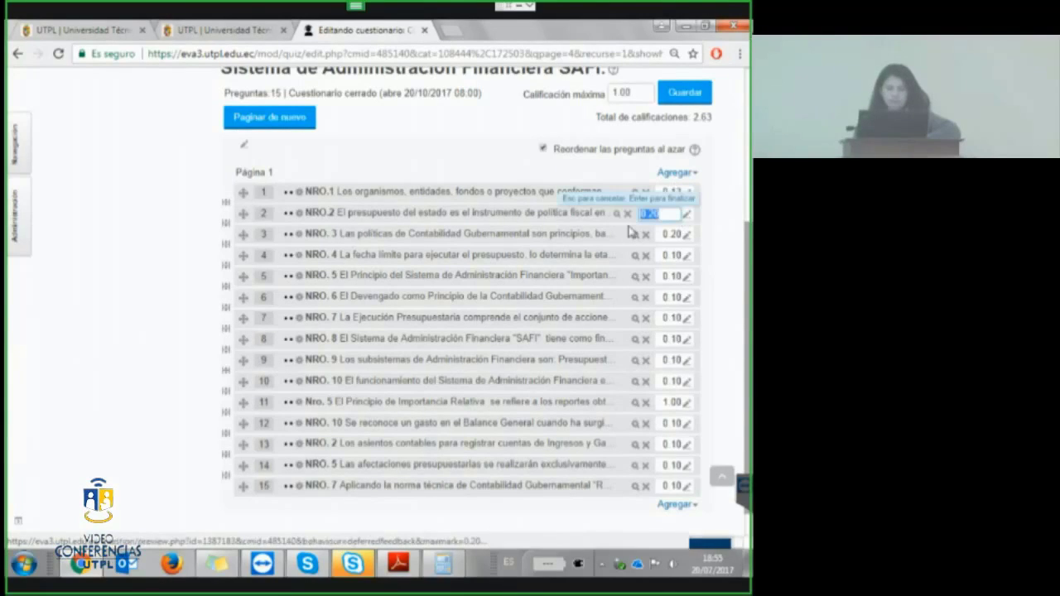
{"action": "key", "text": "Escape"}
Open the question bank for adding at the end of the questionnaire and view the available question categories.
{"action": "left_click", "coordinate": [680, 506]}
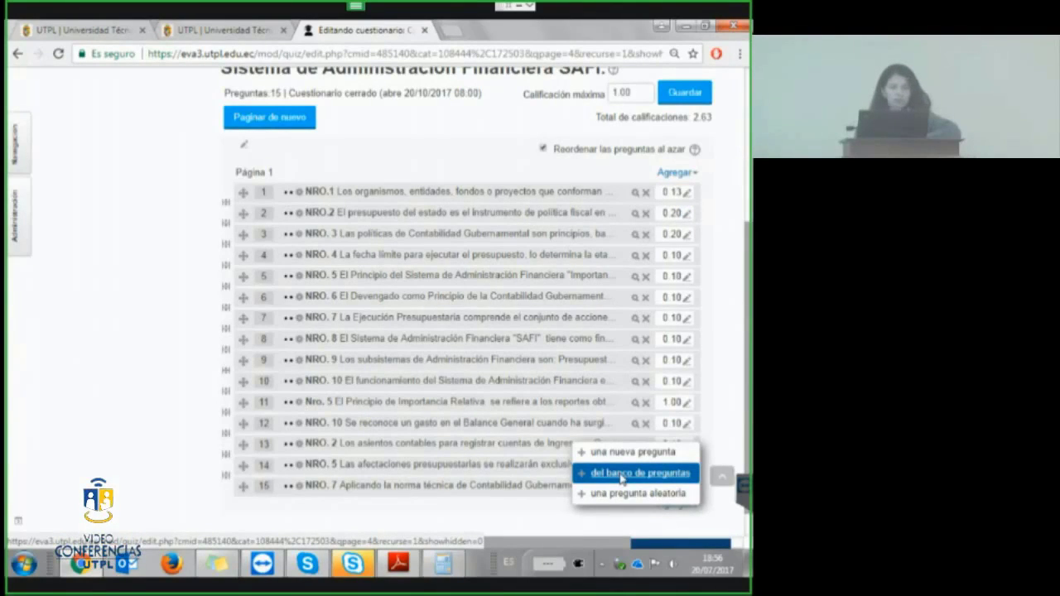
{"action": "left_click", "coordinate": [622, 479]}
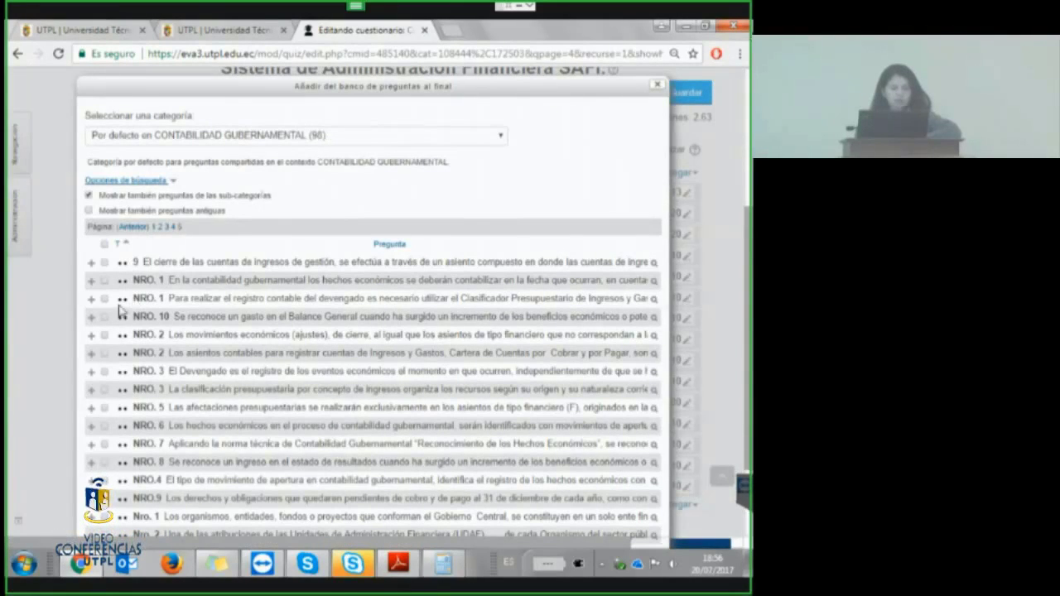
{"action": "left_click", "coordinate": [413, 137]}
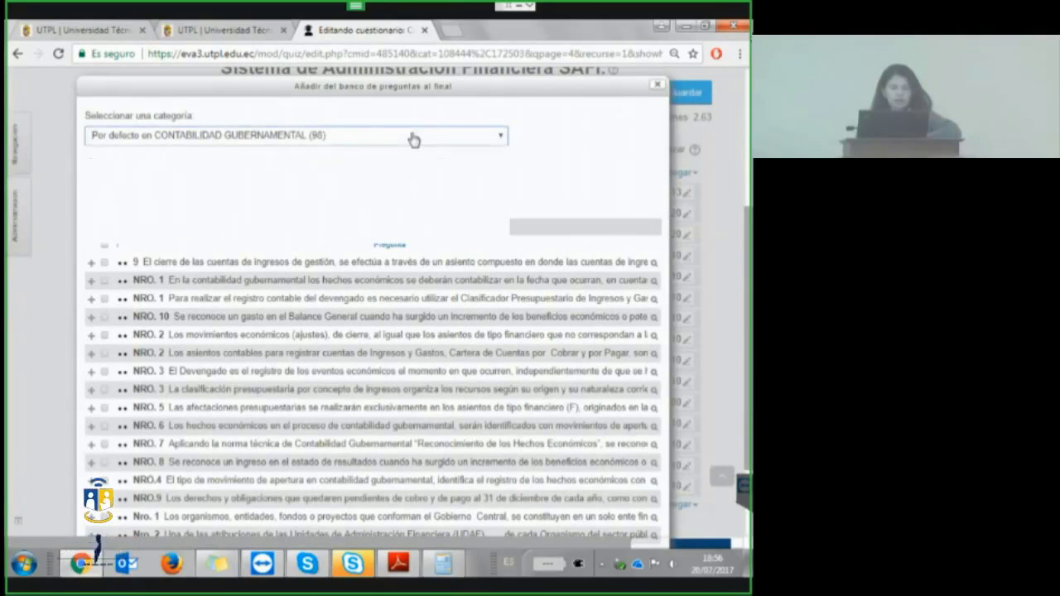
{"action": "left_click", "coordinate": [414, 139]}
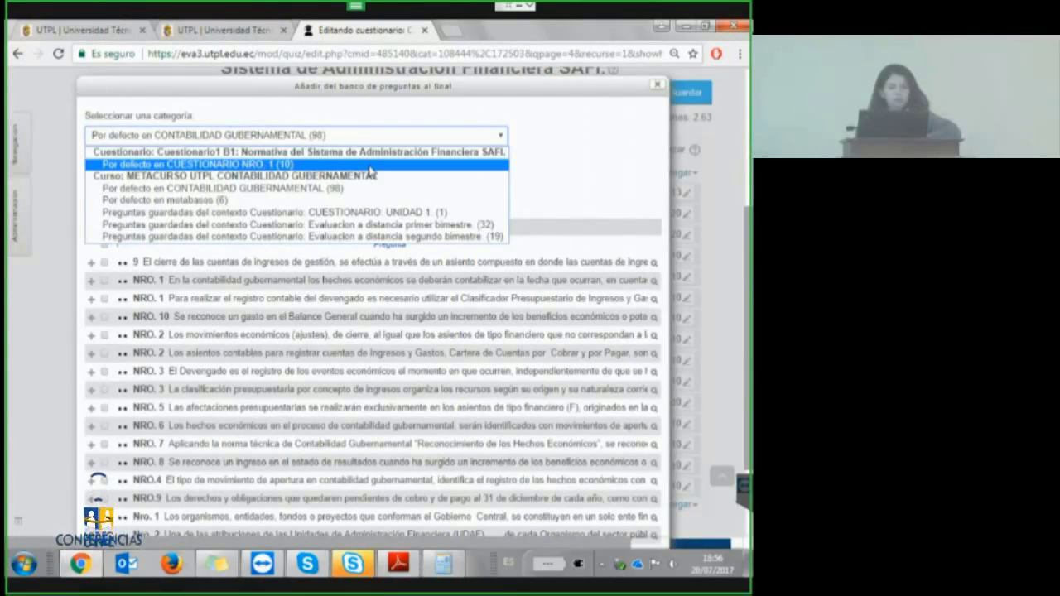
{"action": "key", "text": "Escape"}
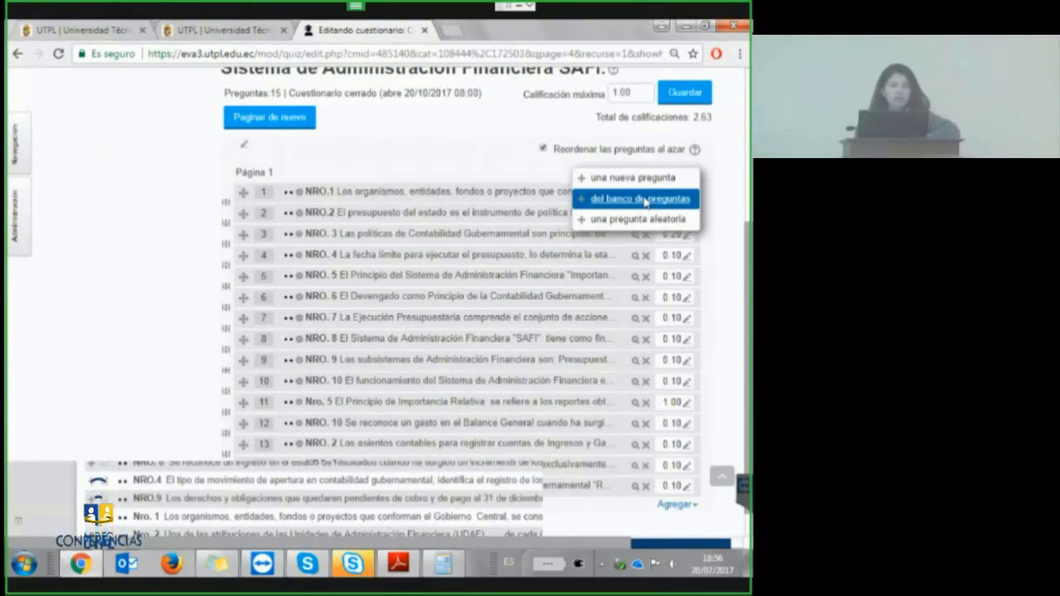
Open the question bank for page 1, review its category list and return to the questionnaire without adding questions.
{"action": "left_click", "coordinate": [645, 200]}
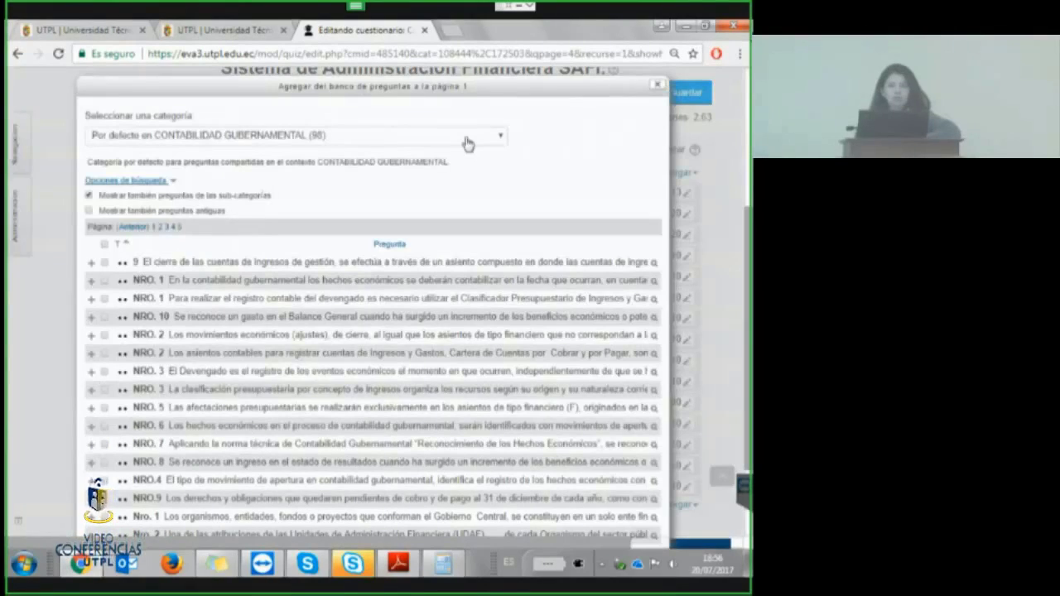
{"action": "left_click", "coordinate": [468, 144]}
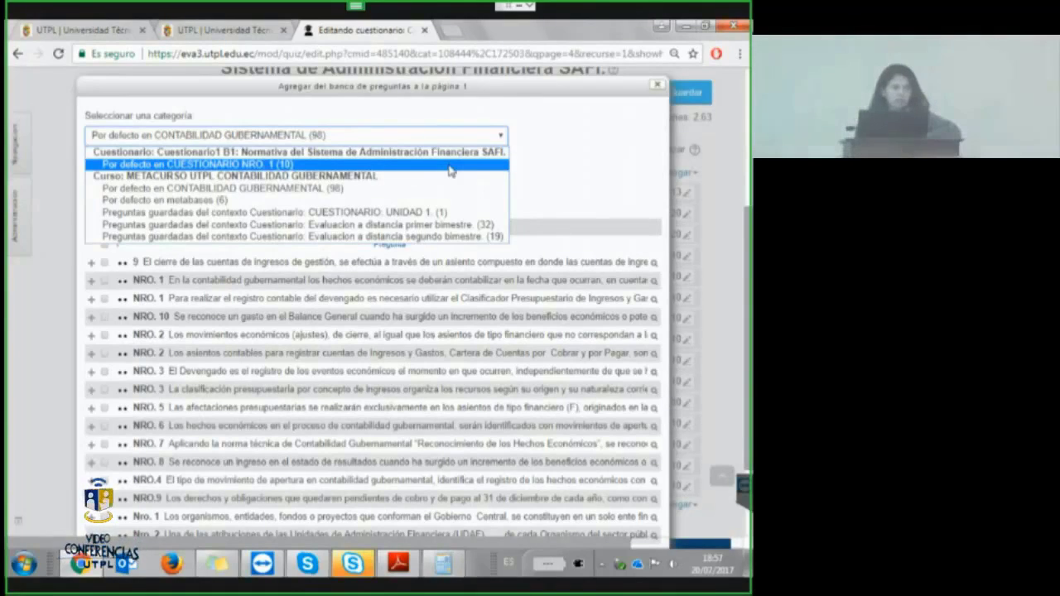
{"action": "left_click", "coordinate": [660, 88]}
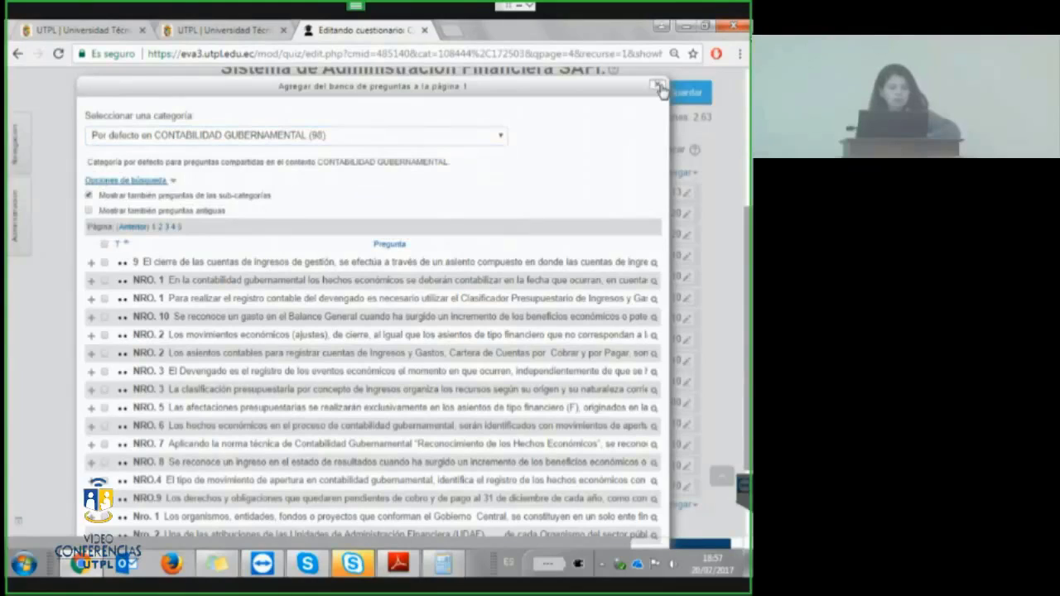
{"action": "left_click", "coordinate": [659, 88]}
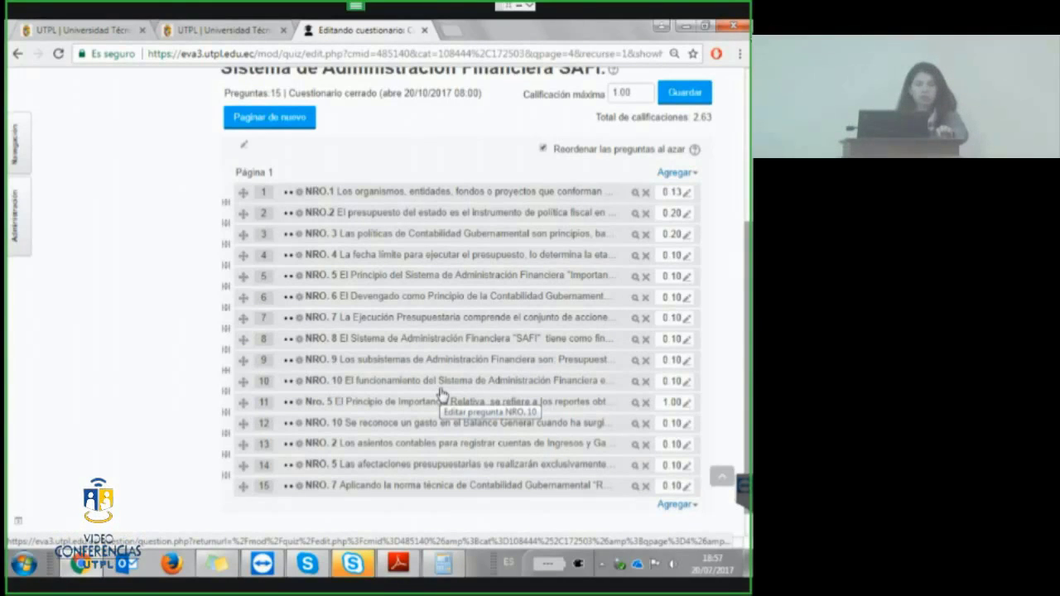
{"action": "right_click", "coordinate": [440, 392]}
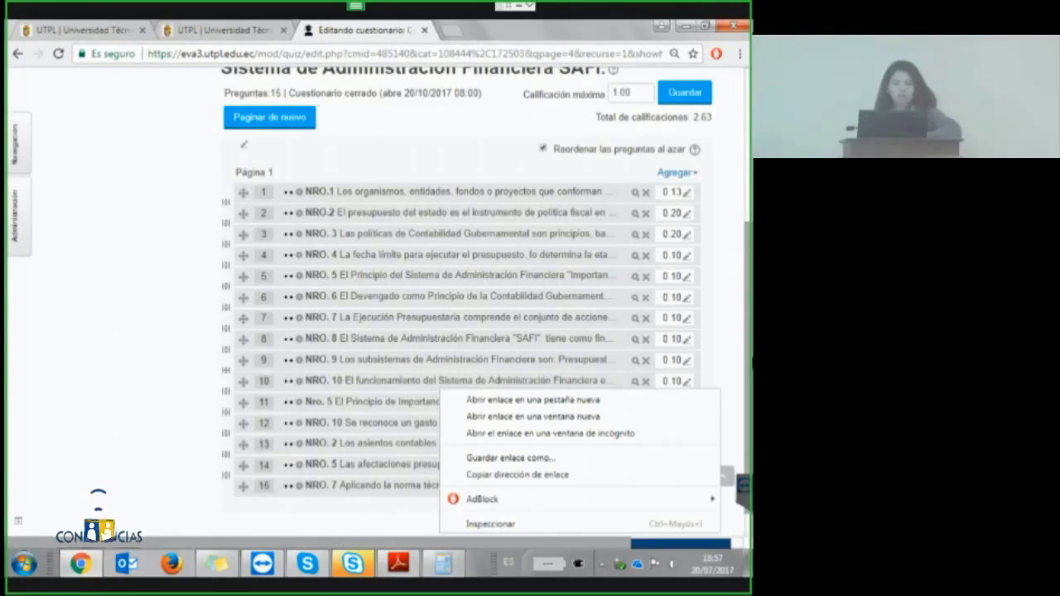
{"action": "left_click", "coordinate": [729, 339]}
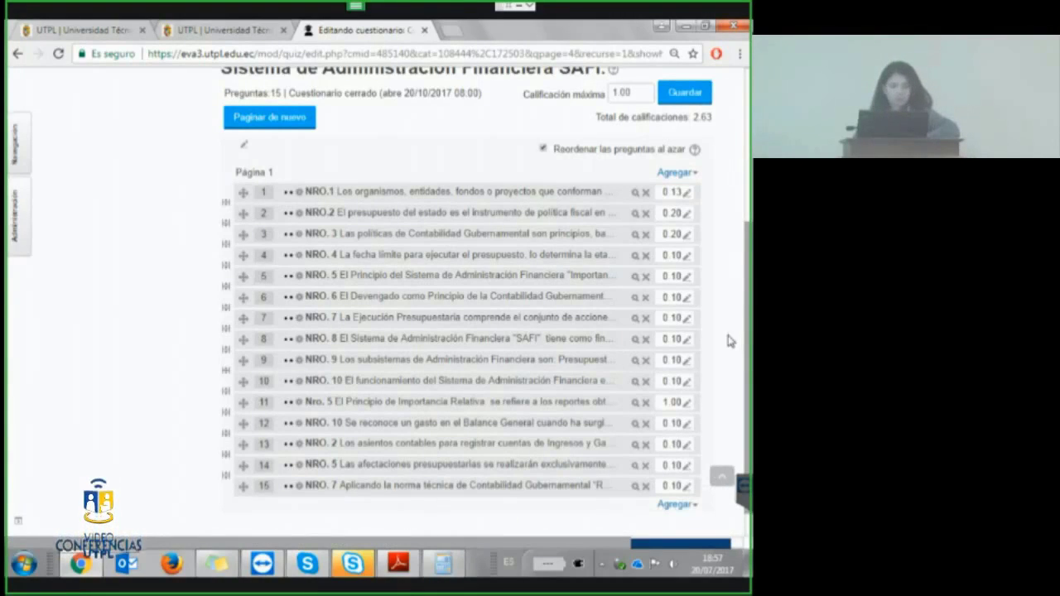
Set the marks of questions 2 and 3 on page 1 to 0.13 each.
{"action": "left_click", "coordinate": [687, 214]}
{"action": "type", "text": "0.1"}
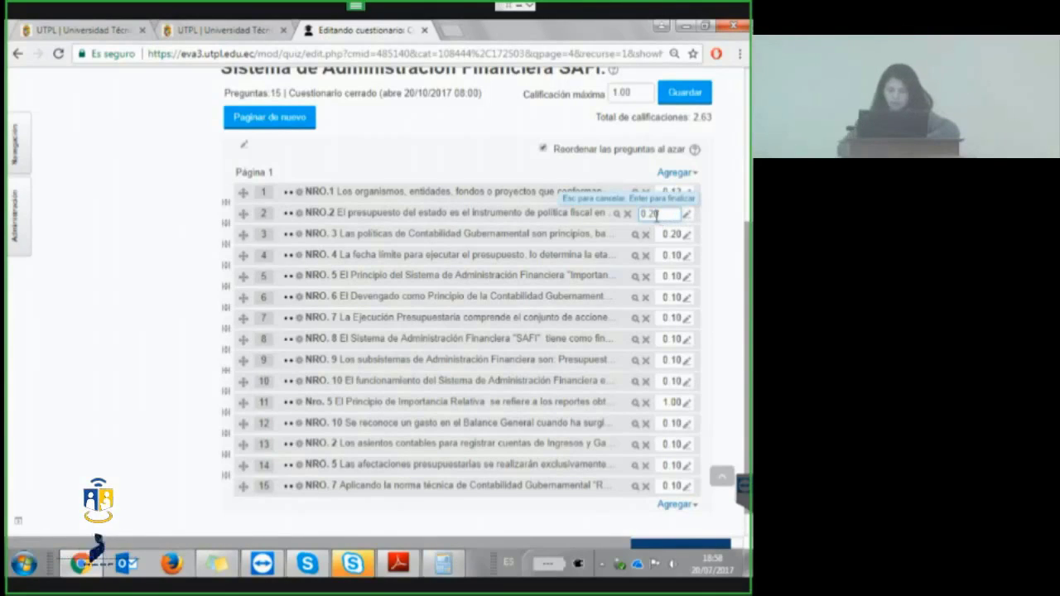
{"action": "type", "text": "3"}
{"action": "key", "text": "Return"}
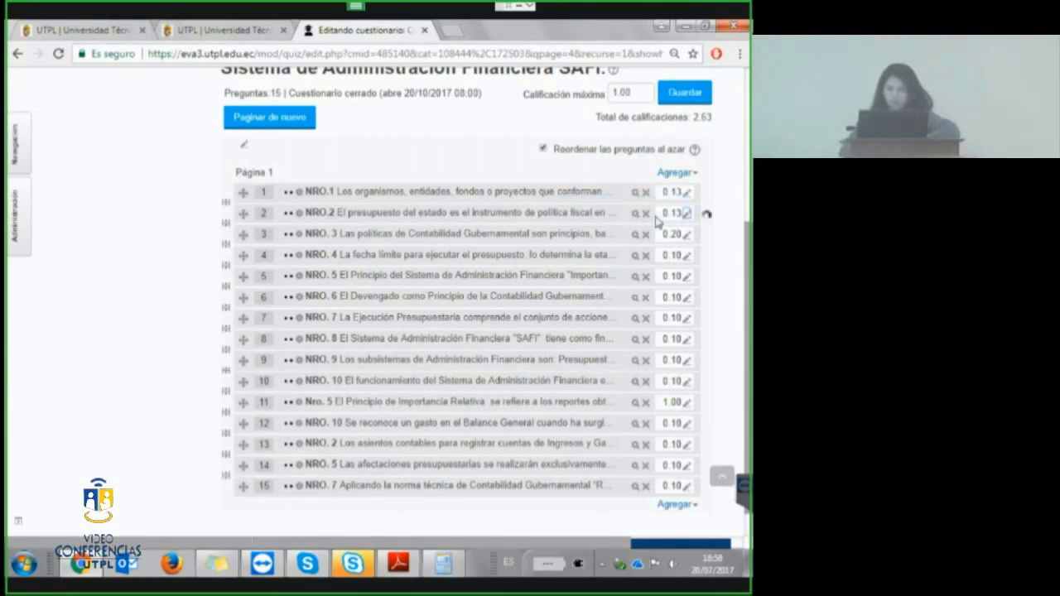
{"action": "left_click", "coordinate": [687, 235]}
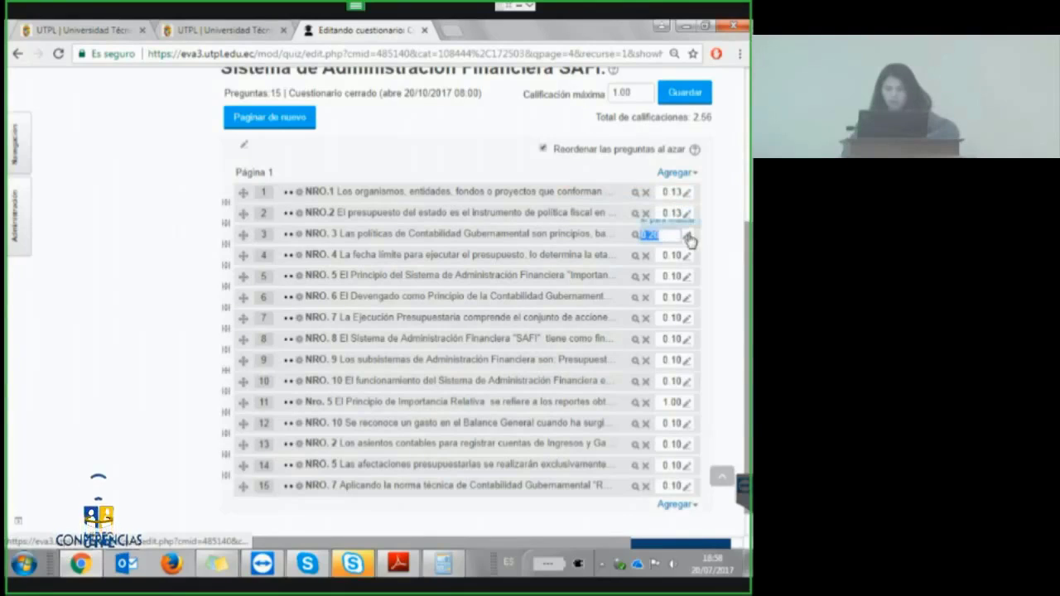
{"action": "type", "text": "0.2"}
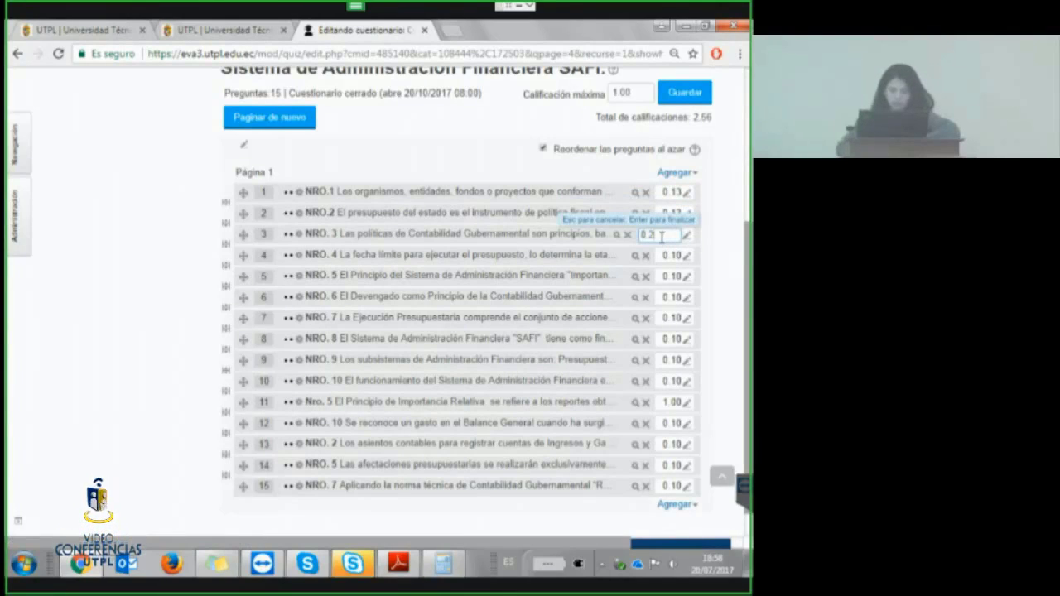
{"action": "type", "text": "3"}
{"action": "key", "text": "Return"}
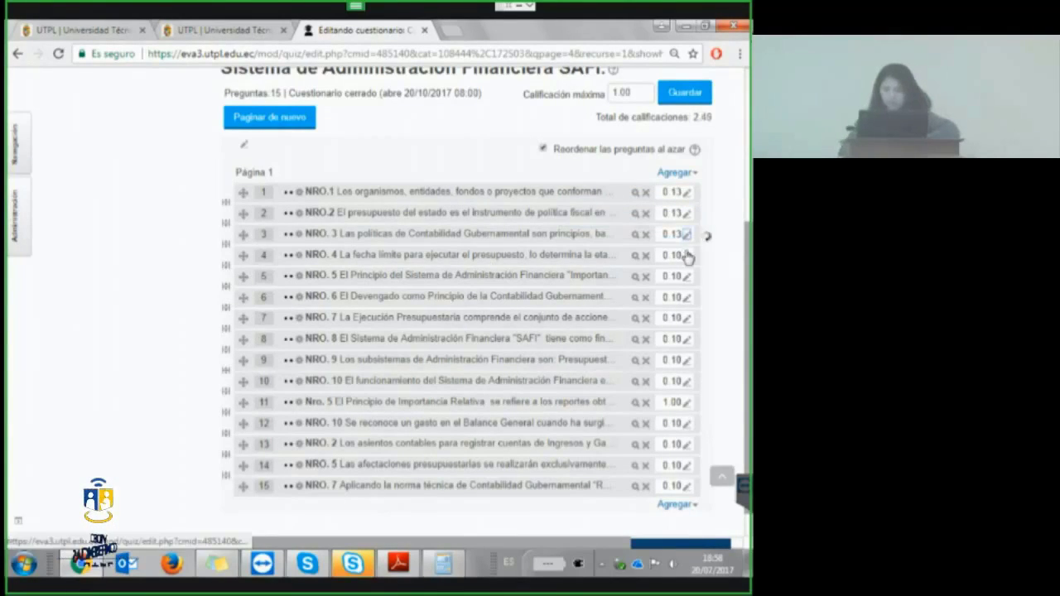
Set the marks of questions 4, 5 and 6 on page 1 to 0.13 each.
{"action": "left_click", "coordinate": [686, 255]}
{"action": "type", "text": "0.13"}
{"action": "key", "text": "Return"}
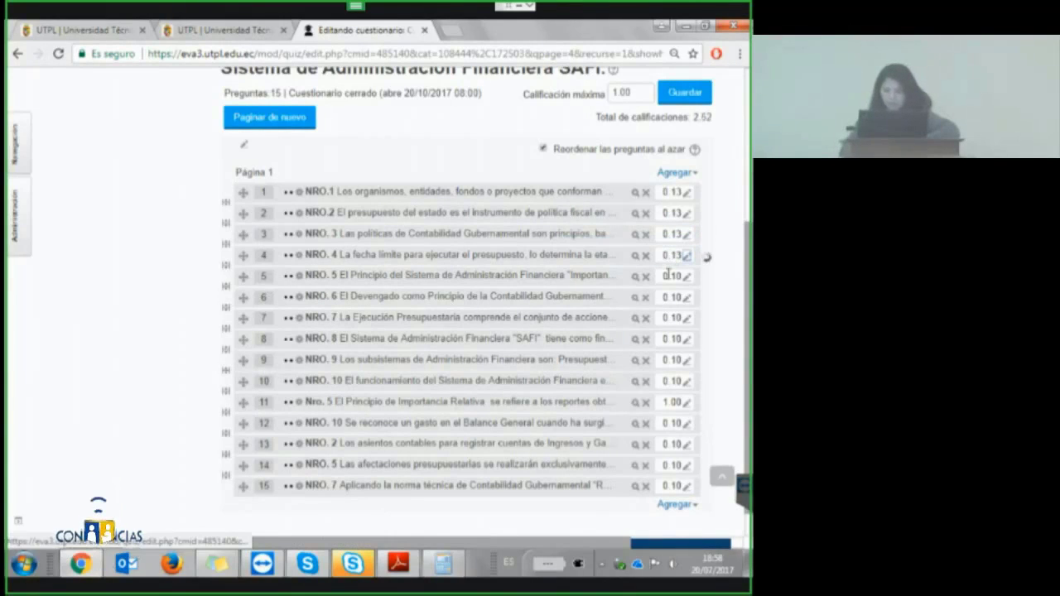
{"action": "left_click", "coordinate": [687, 279]}
{"action": "type", "text": "0.13"}
{"action": "key", "text": "Return"}
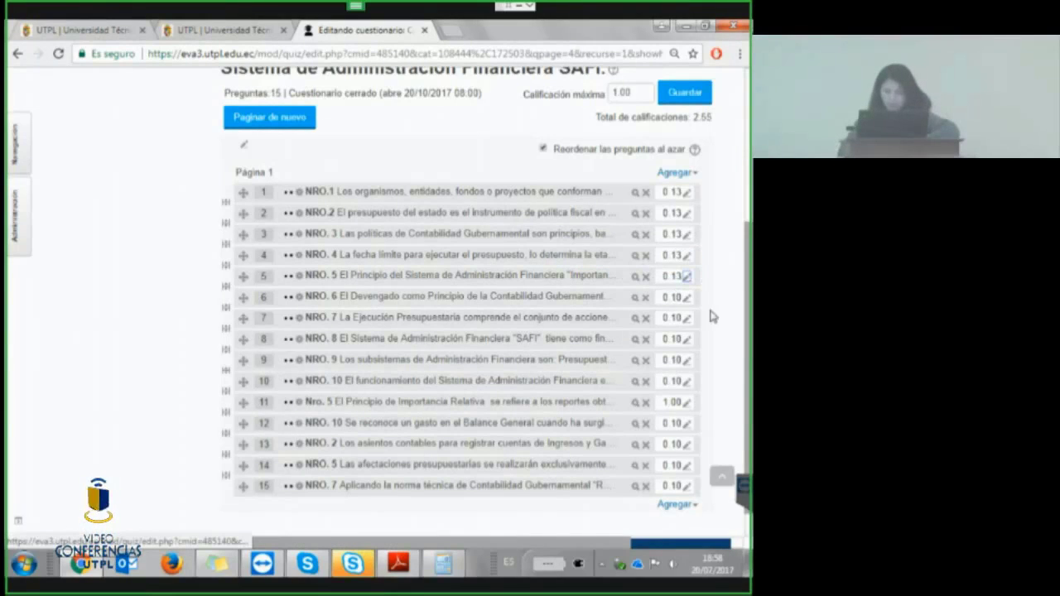
{"action": "left_click", "coordinate": [687, 298]}
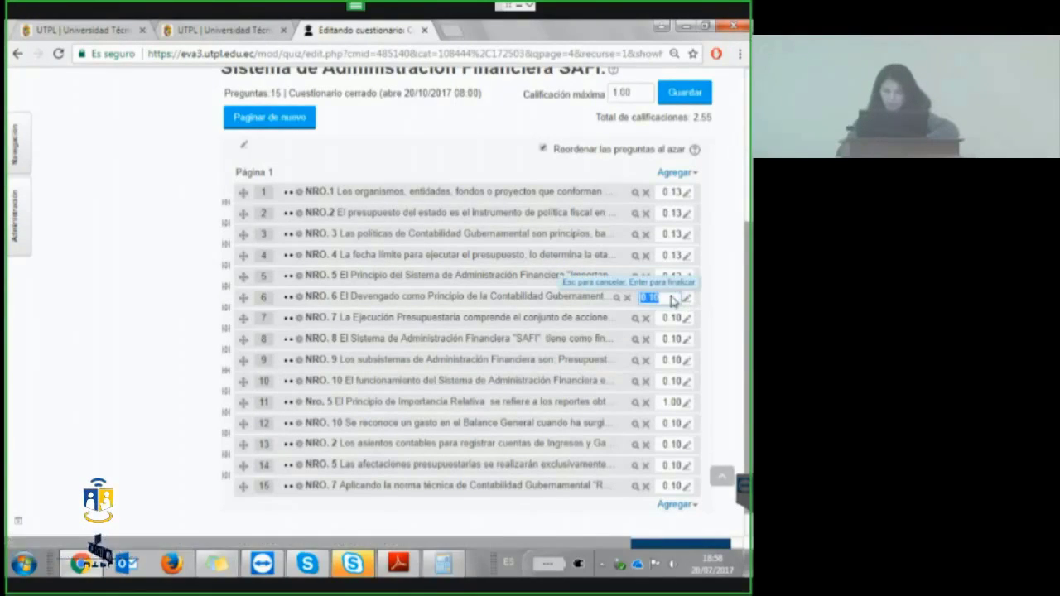
{"action": "type", "text": "0.13"}
{"action": "key", "text": "Return"}
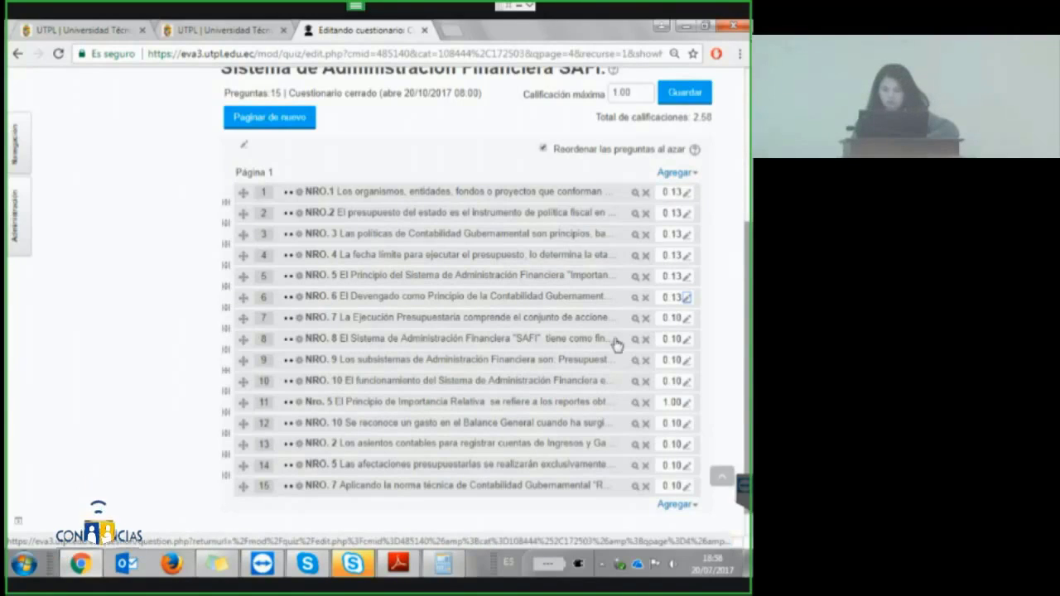
Set the marks of questions 7 and 8 on page 1 to 0.13 each.
{"action": "left_click", "coordinate": [686, 318]}
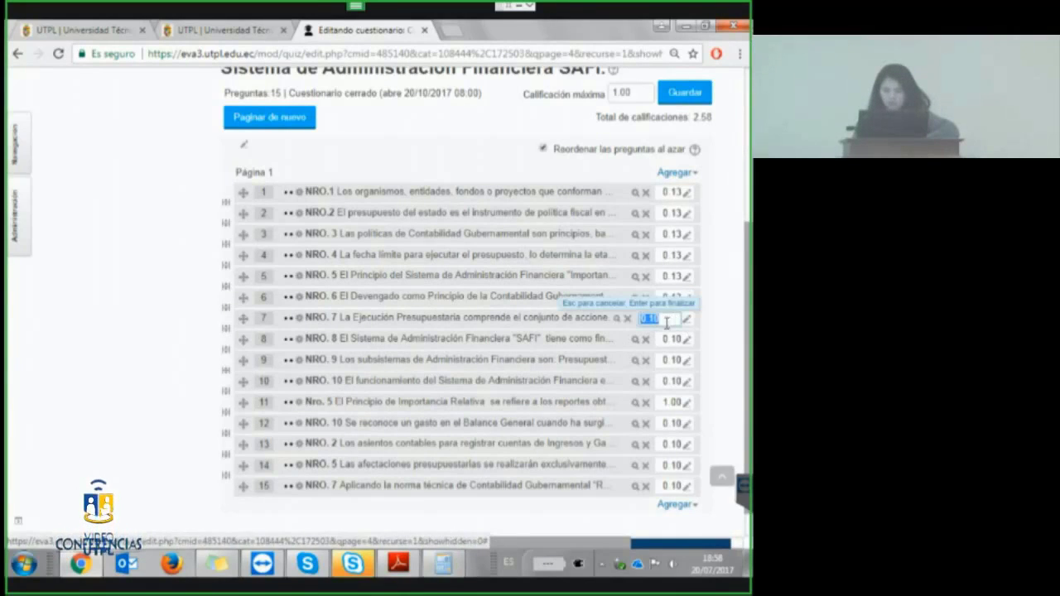
{"action": "left_click", "coordinate": [663, 322]}
{"action": "type", "text": "3"}
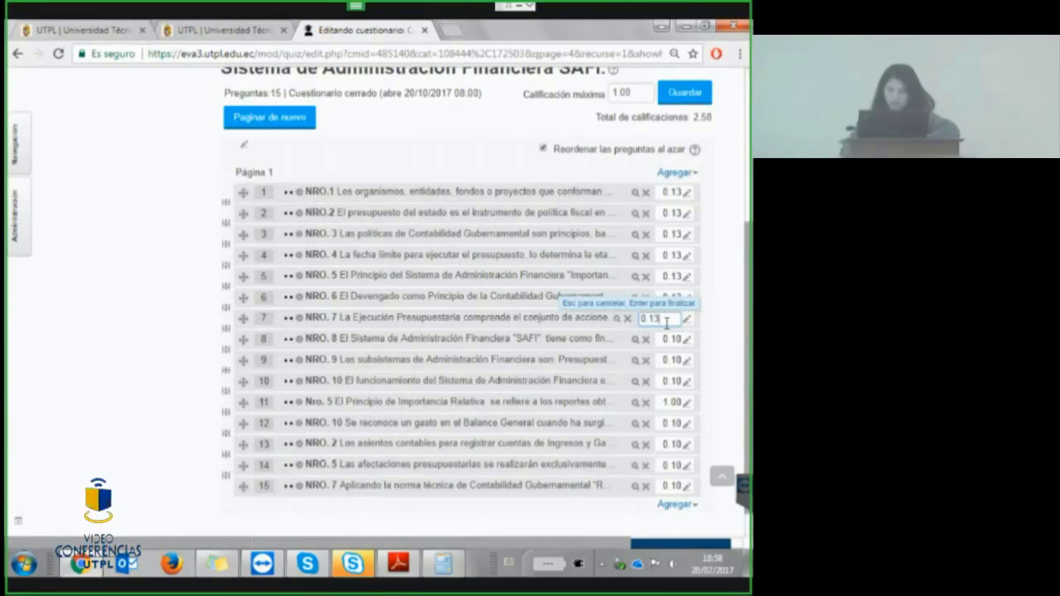
{"action": "key", "text": "Return"}
{"action": "left_click", "coordinate": [687, 340]}
{"action": "left_click", "coordinate": [675, 339]}
{"action": "type", "text": "3"}
{"action": "key", "text": "Return"}
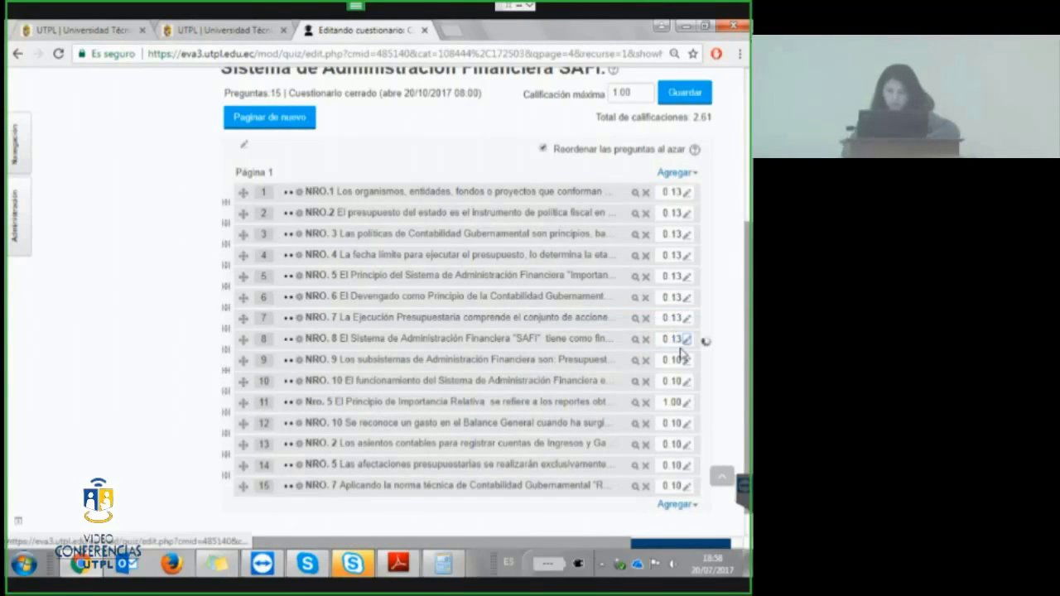
Set the marks of questions 9 and 10 on page 1 to 0.13 each.
{"action": "left_click", "coordinate": [686, 361]}
{"action": "left_click", "coordinate": [669, 360]}
{"action": "type", "text": "3"}
{"action": "key", "text": "Return"}
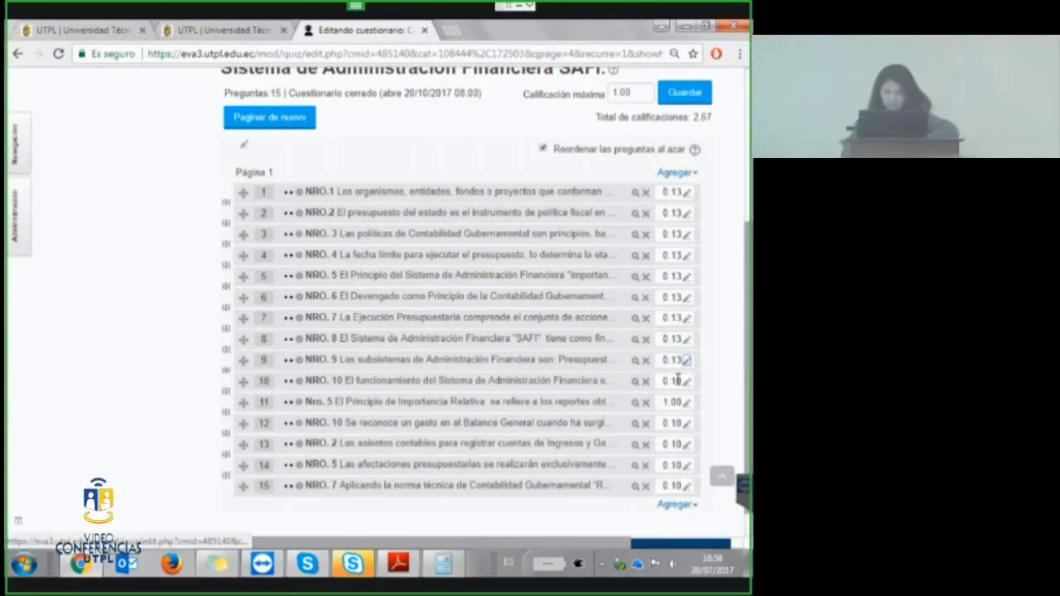
{"action": "left_click", "coordinate": [686, 382]}
{"action": "key", "text": "End"}
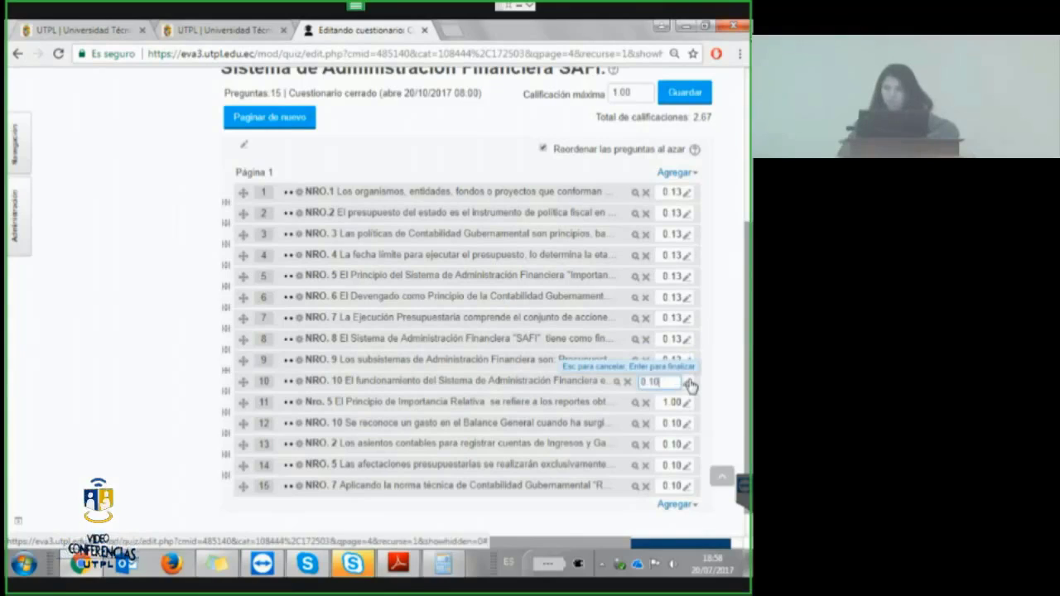
{"action": "type", "text": "3"}
{"action": "key", "text": "Return"}
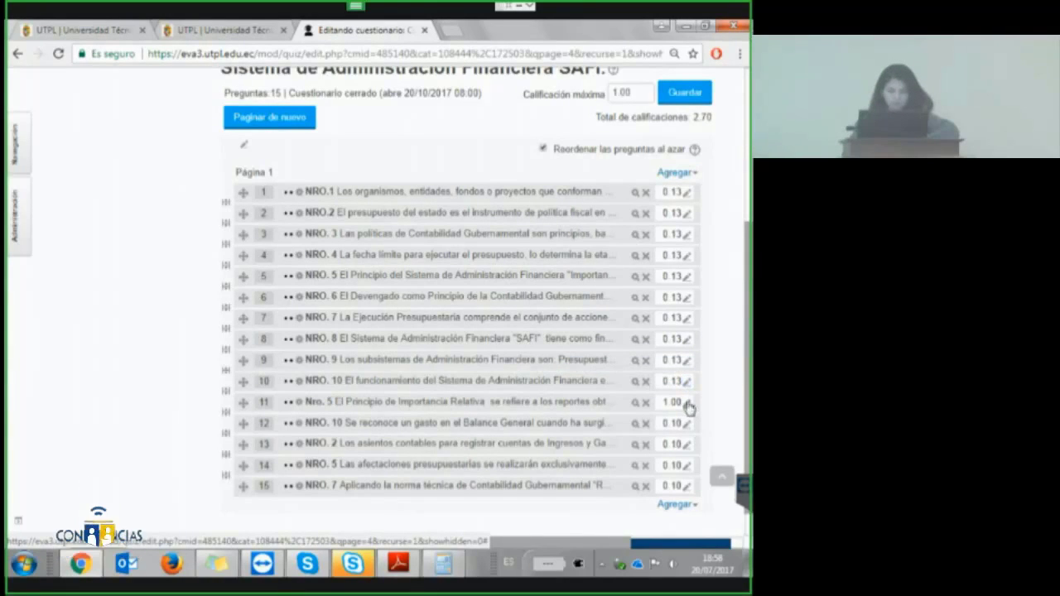
Set the mark of question 11, Nro. 5 on El Principio de Importancia Relativa, to 0.13.
{"action": "left_click", "coordinate": [686, 403]}
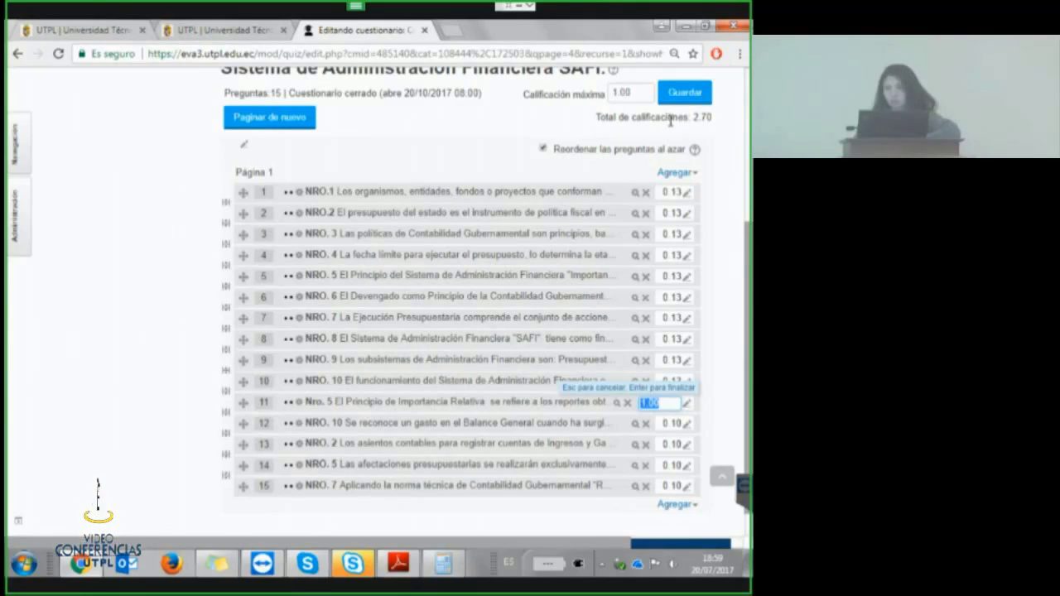
{"action": "type", "text": "0.13"}
{"action": "key", "text": "Return"}
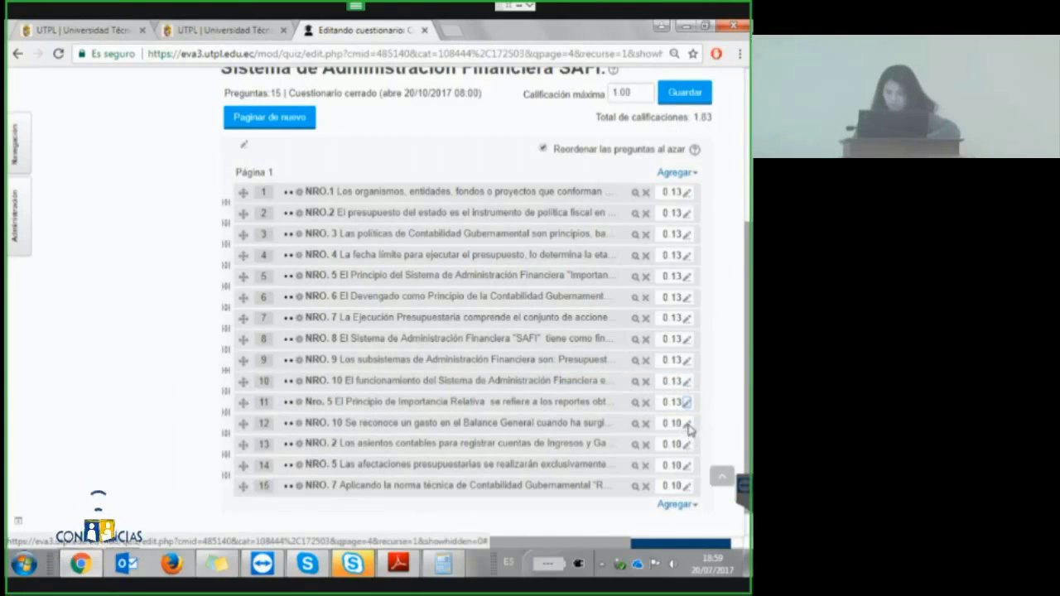
Set the marks of questions 12 and 13 on page 1 to 0.13 each.
{"action": "left_click", "coordinate": [686, 424]}
{"action": "type", "text": "0.13"}
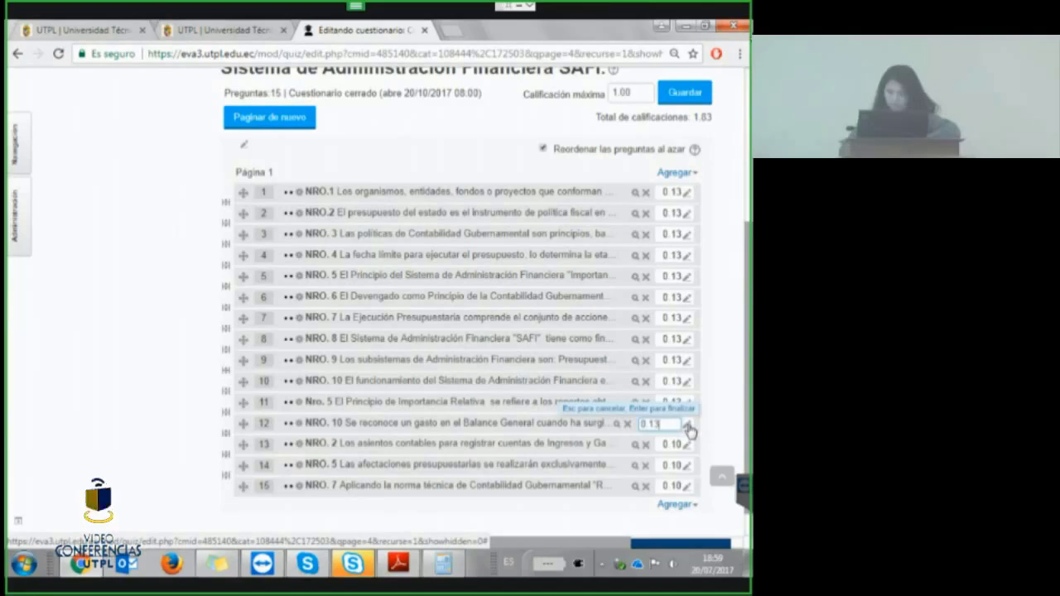
{"action": "key", "text": "Return"}
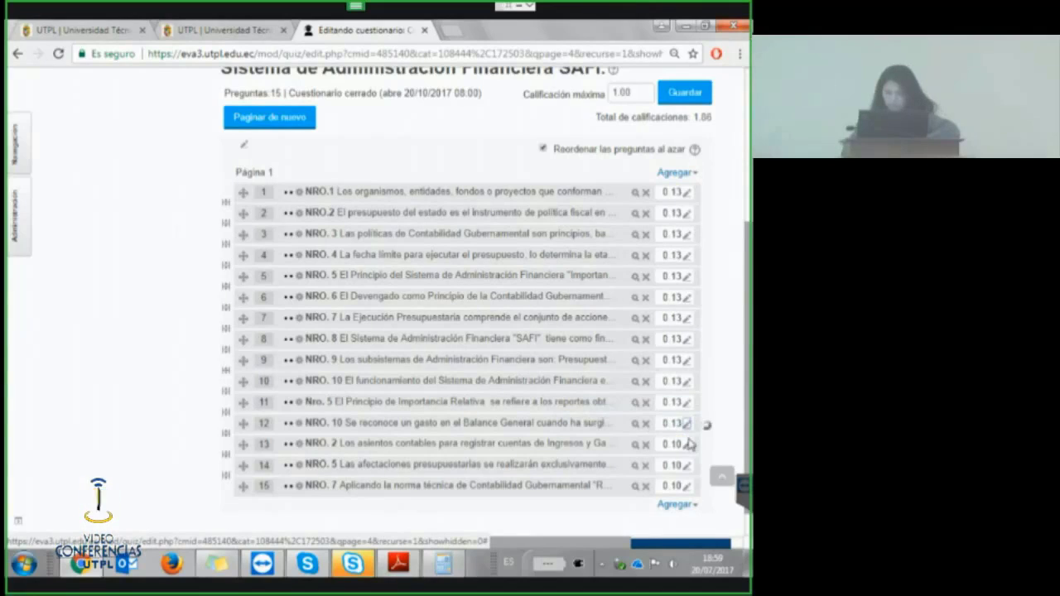
{"action": "left_click", "coordinate": [687, 446]}
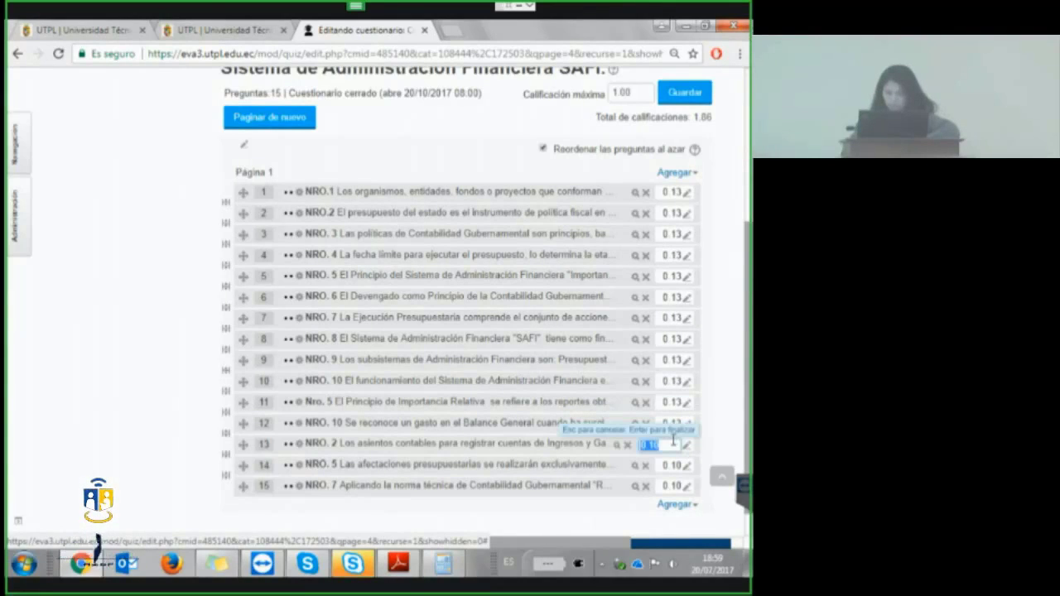
{"action": "type", "text": "0.13"}
{"action": "key", "text": "Return"}
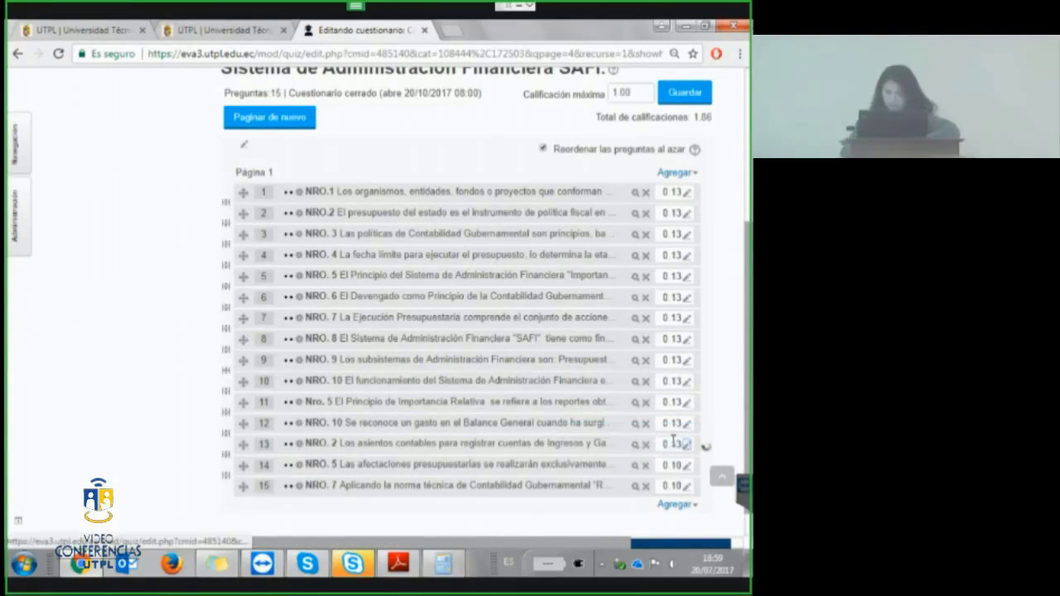
Set the mark of question 14 to 0.13 and the mark of question 15 to 0.15.
{"action": "left_click", "coordinate": [686, 466]}
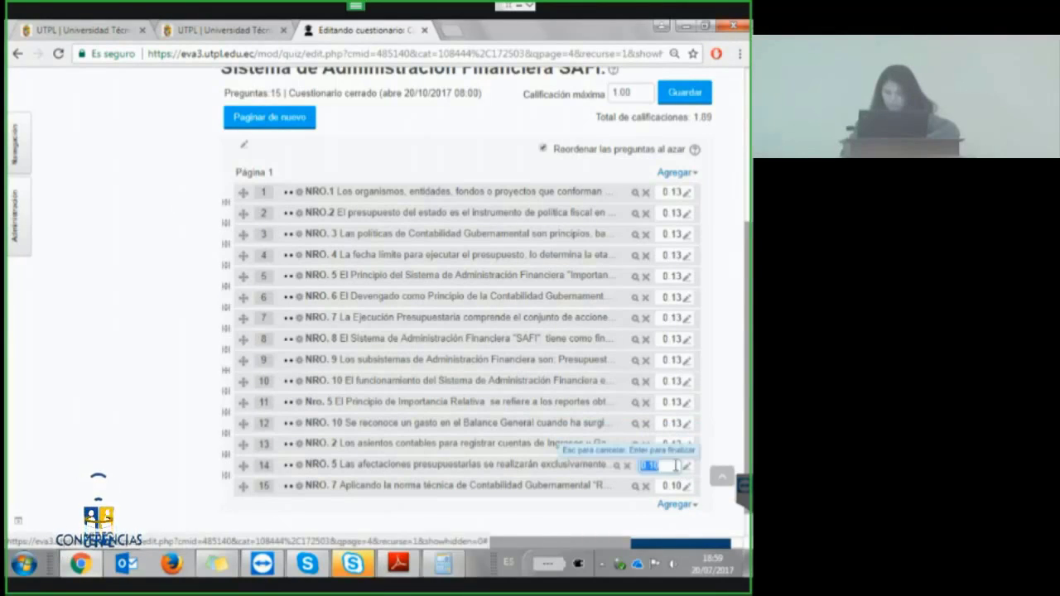
{"action": "type", "text": "0.13"}
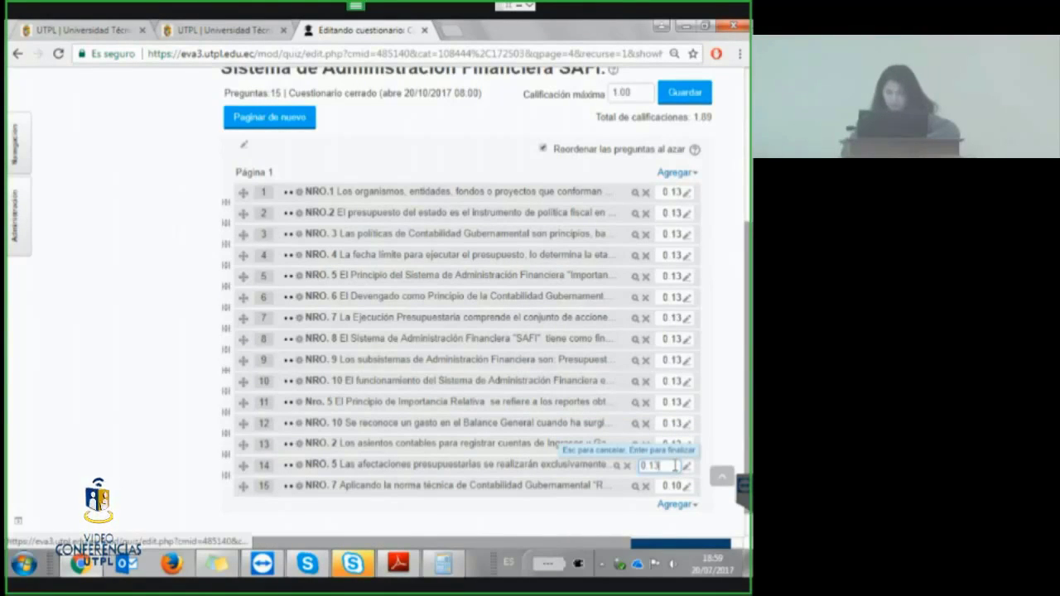
{"action": "key", "text": "Return"}
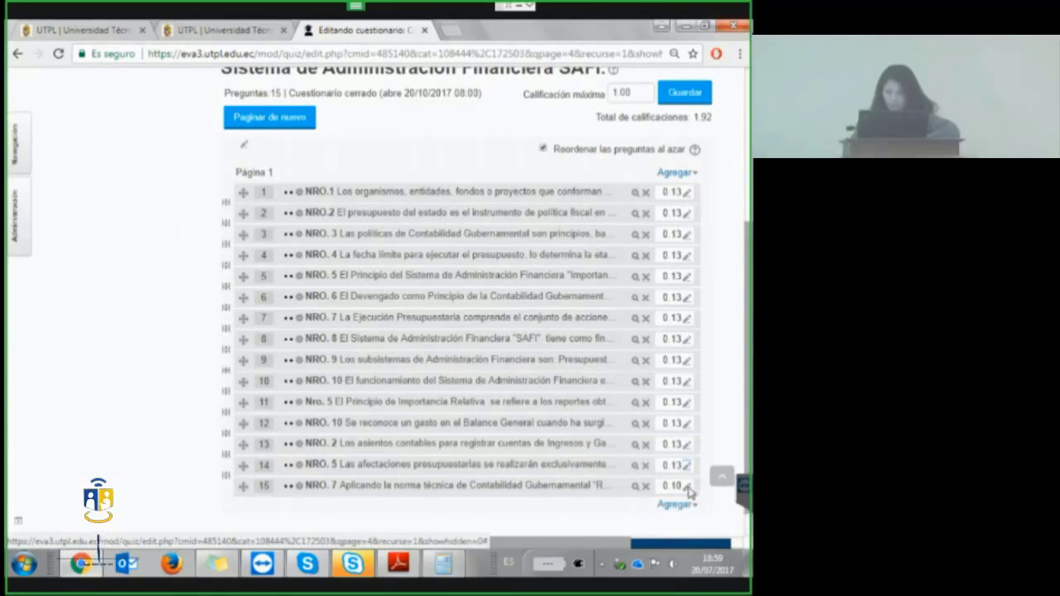
{"action": "left_click", "coordinate": [687, 487]}
{"action": "type", "text": "0.15"}
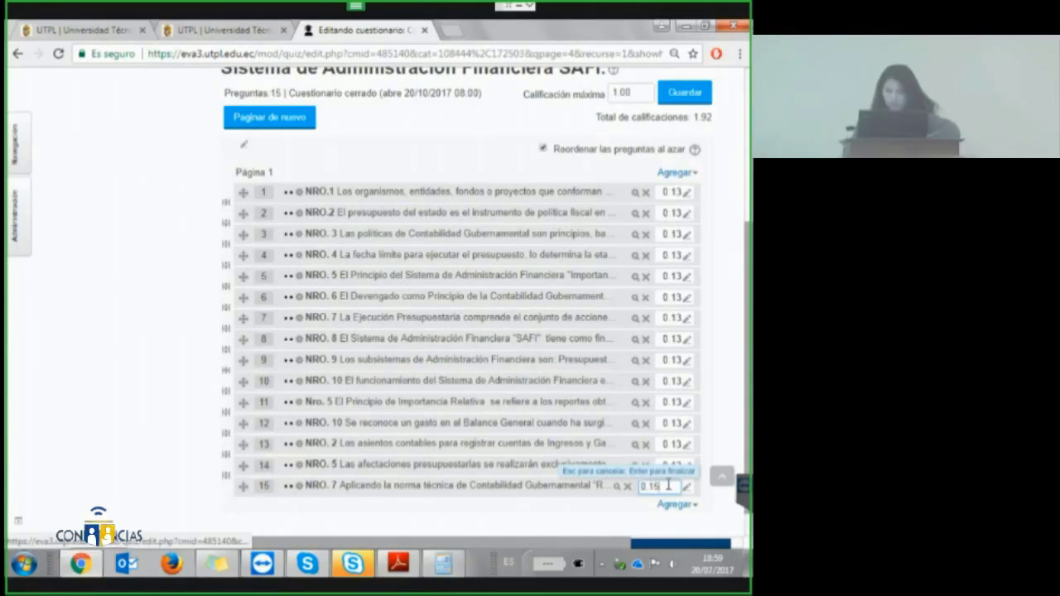
{"action": "key", "text": "Return"}
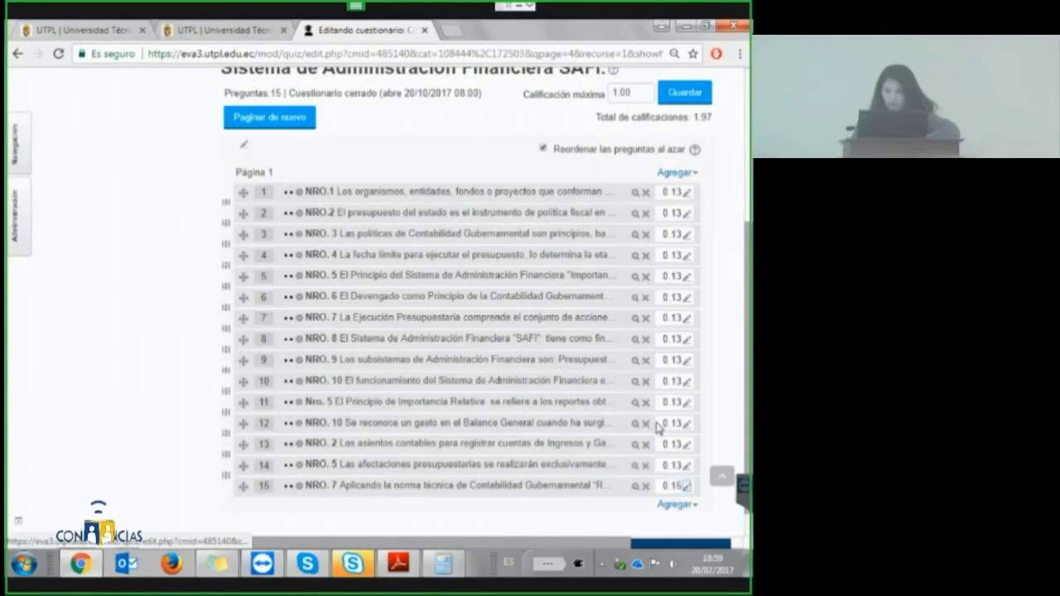
Set the mark of question 9 to 0.15 and the mark of question 6 to 0.14.
{"action": "left_click", "coordinate": [688, 361]}
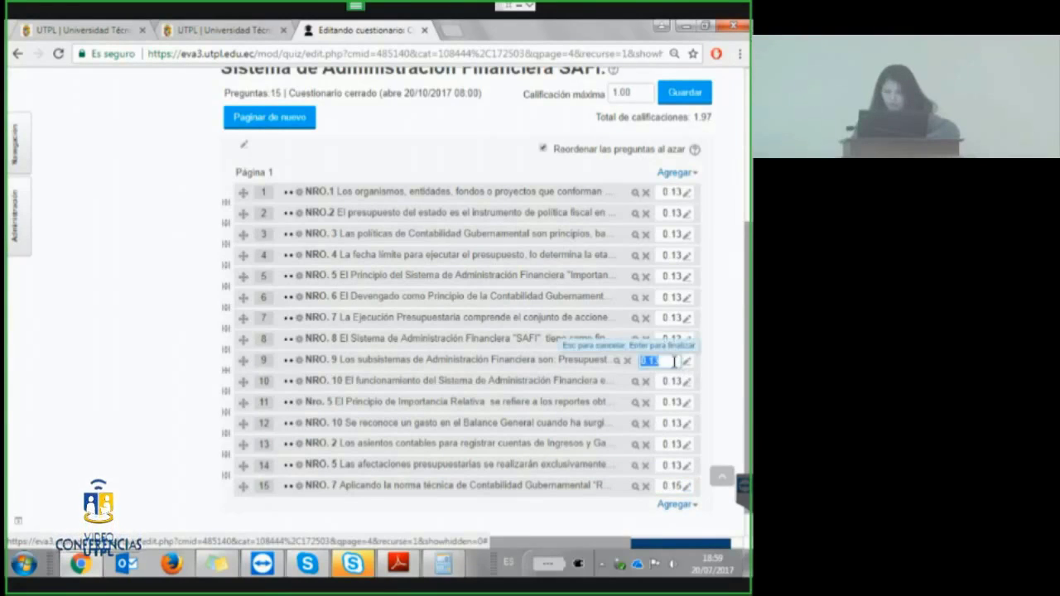
{"action": "type", "text": "0.15"}
{"action": "key", "text": "Return"}
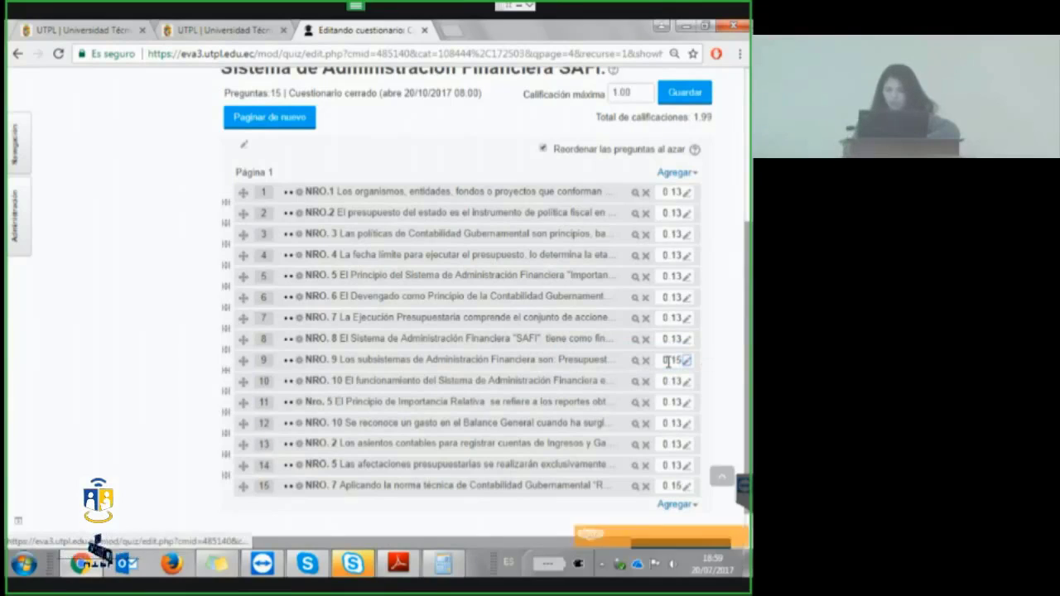
{"action": "left_click", "coordinate": [686, 298]}
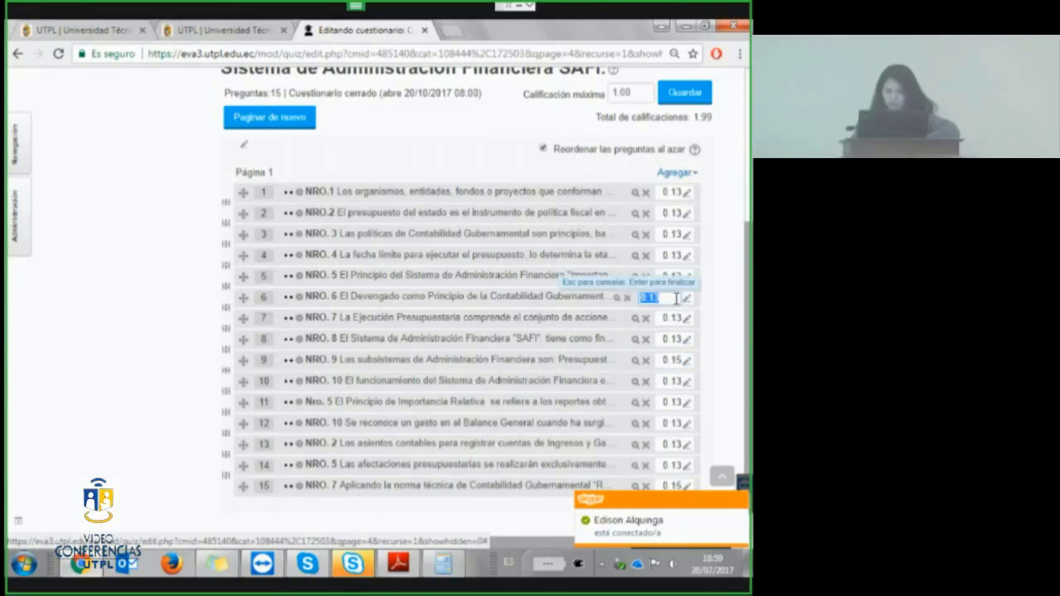
{"action": "type", "text": "0.14"}
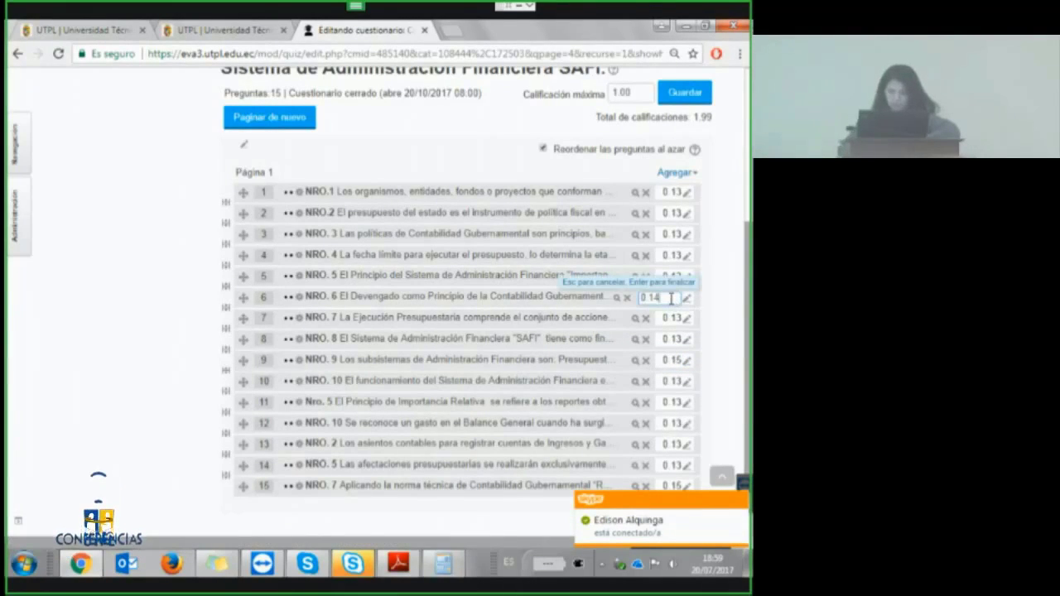
{"action": "key", "text": "Return"}
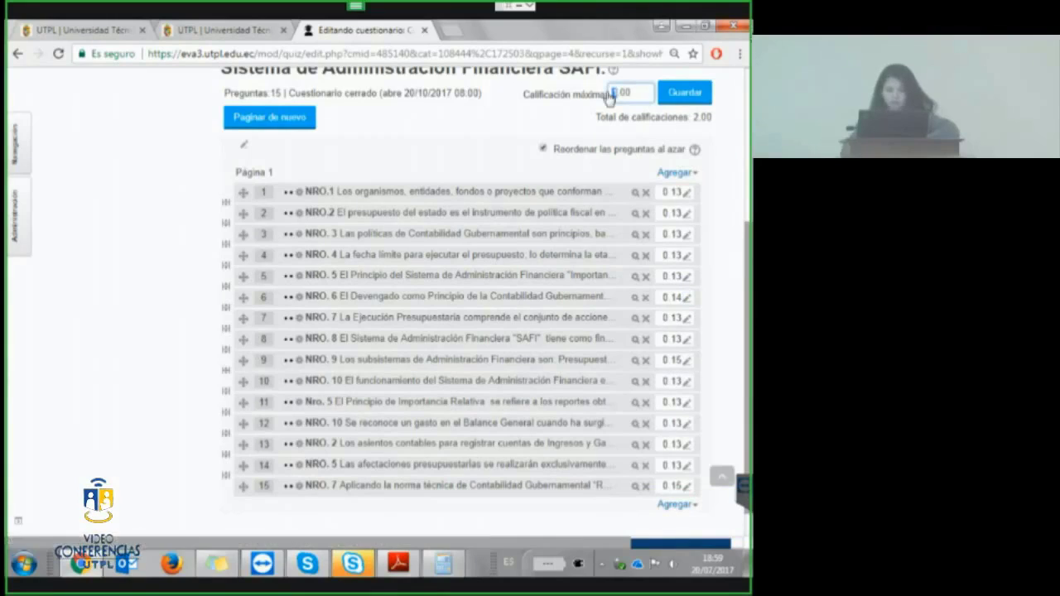
Open question 1 (NRO.1) for editing and review its name, statement and default mark fields.
{"action": "scroll", "coordinate": [615, 92], "scroll_direction": "down", "scroll_amount": 1}
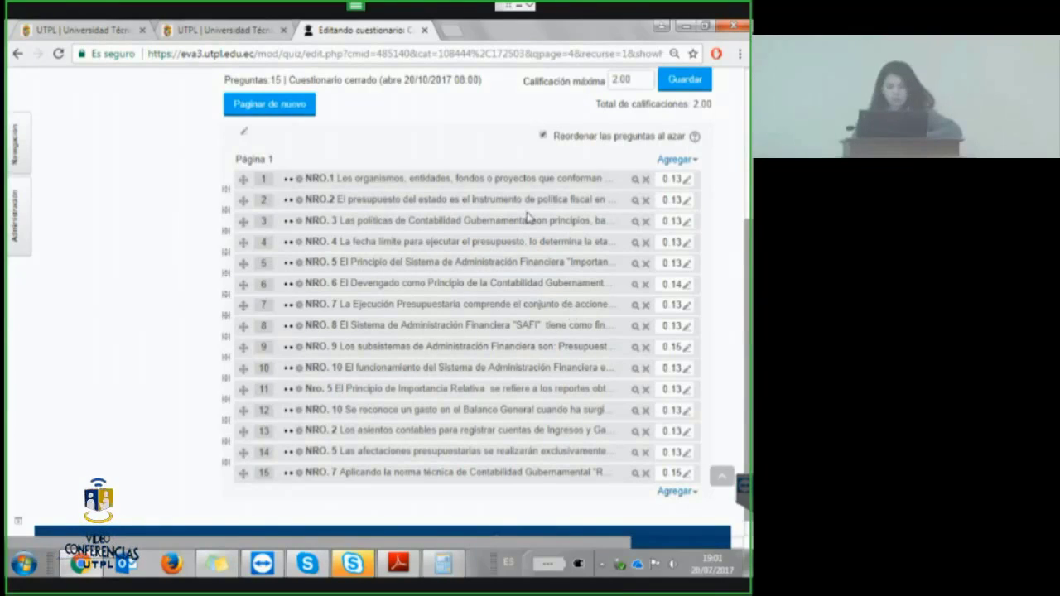
{"action": "left_click", "coordinate": [297, 181]}
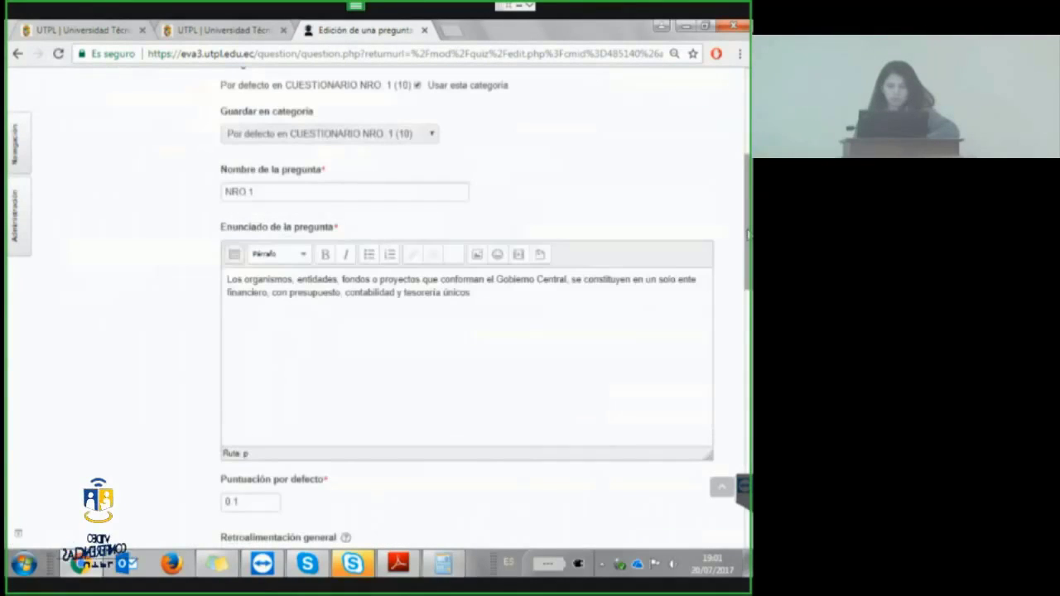
{"action": "scroll", "coordinate": [265, 248], "scroll_direction": "down", "scroll_amount": 2}
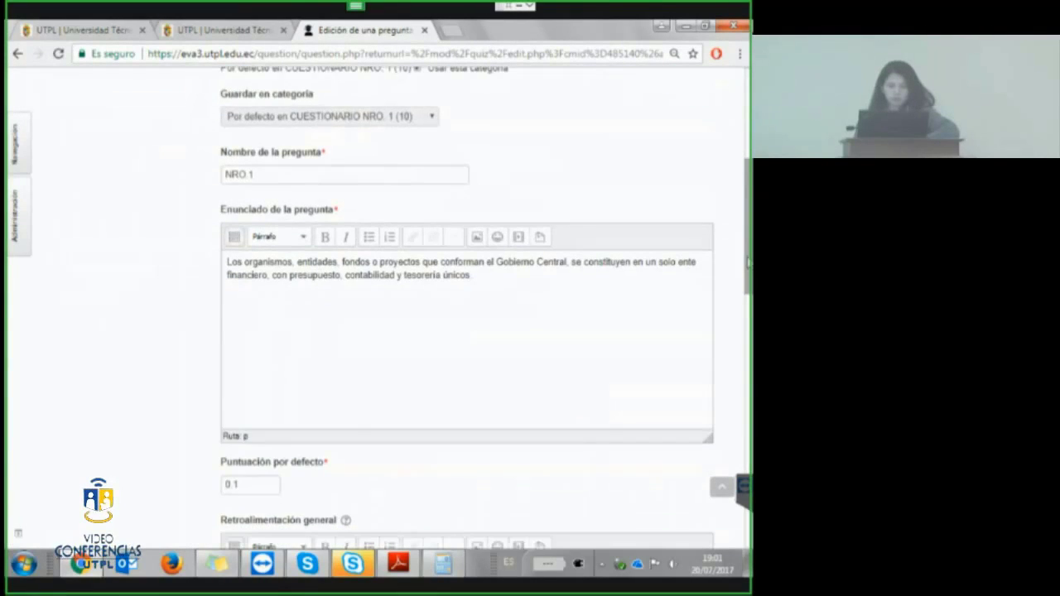
{"action": "left_click", "coordinate": [265, 113]}
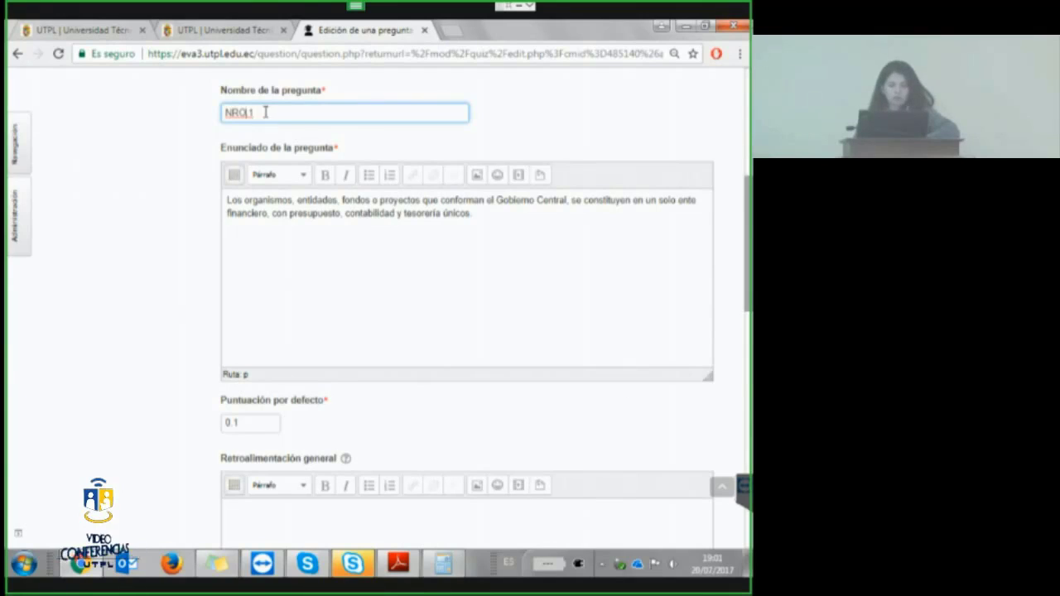
{"action": "left_click_drag", "start_coordinate": [260, 112], "coordinate": [199, 110]}
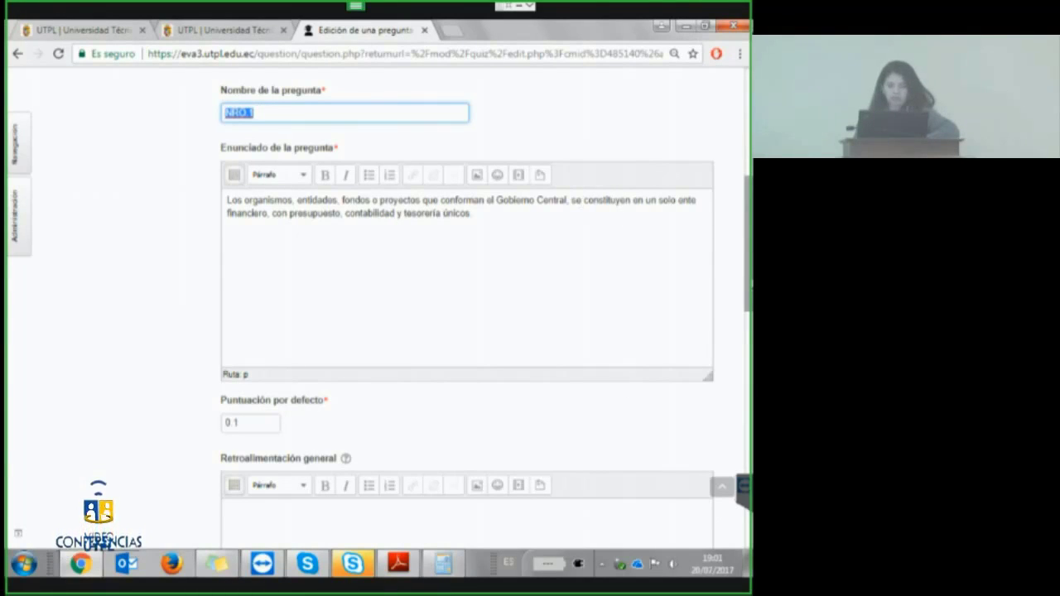
{"action": "scroll", "coordinate": [467, 290], "scroll_direction": "down", "scroll_amount": 1}
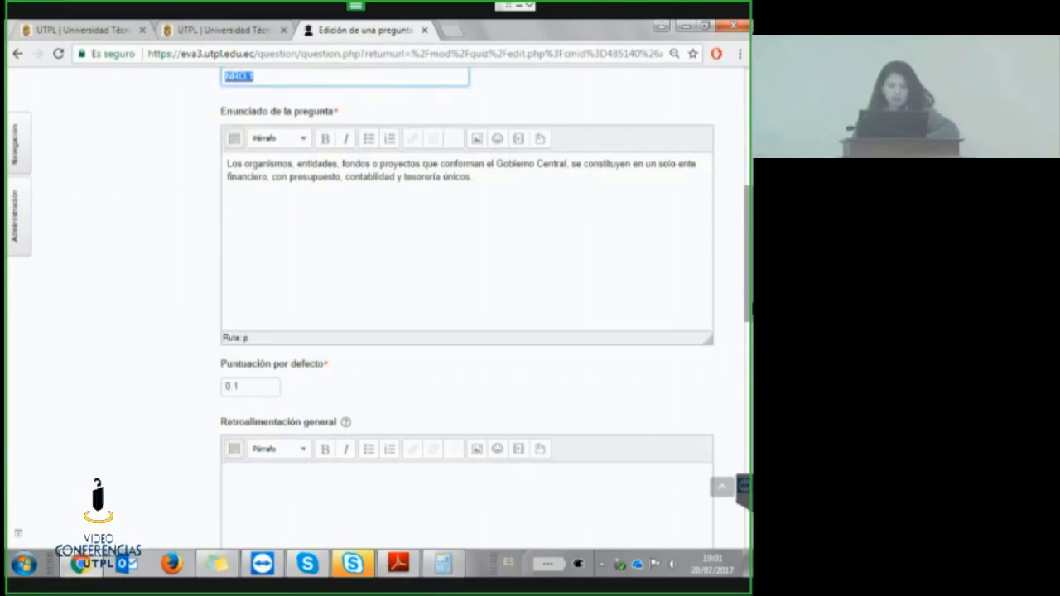
{"action": "scroll", "coordinate": [443, 169], "scroll_direction": "down", "scroll_amount": 1}
{"action": "triple_click", "coordinate": [443, 169]}
{"action": "left_click", "coordinate": [443, 169]}
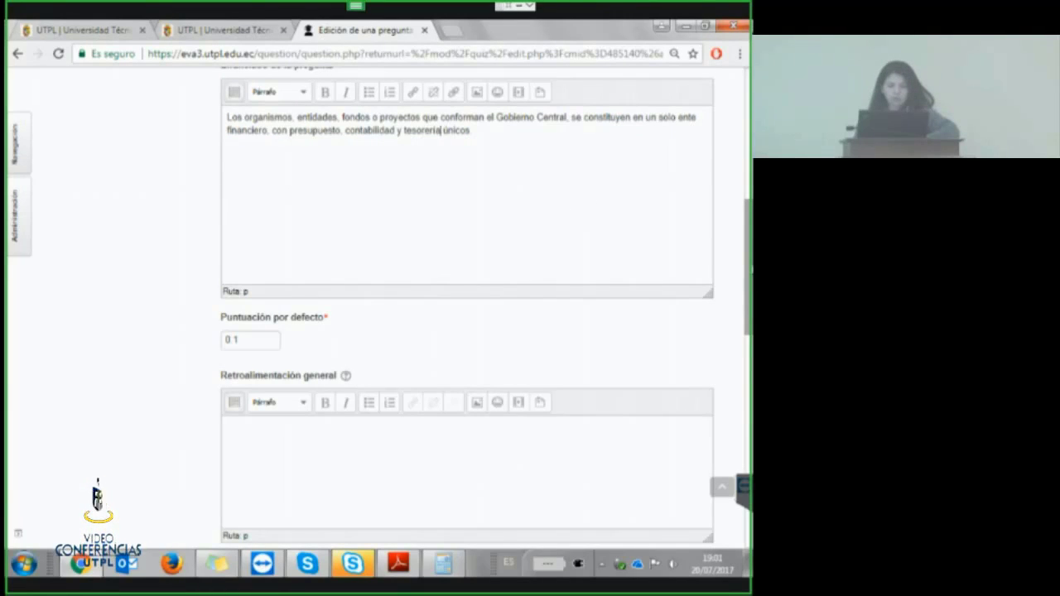
{"action": "scroll", "coordinate": [743, 486], "scroll_direction": "up", "scroll_amount": 2}
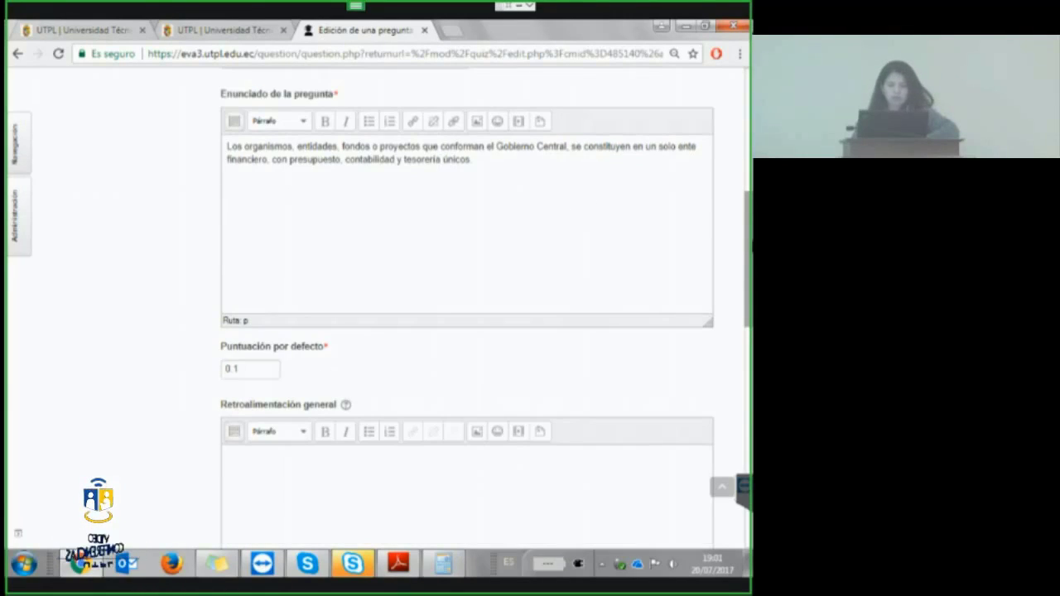
{"action": "scroll", "coordinate": [742, 486], "scroll_direction": "down", "scroll_amount": 1}
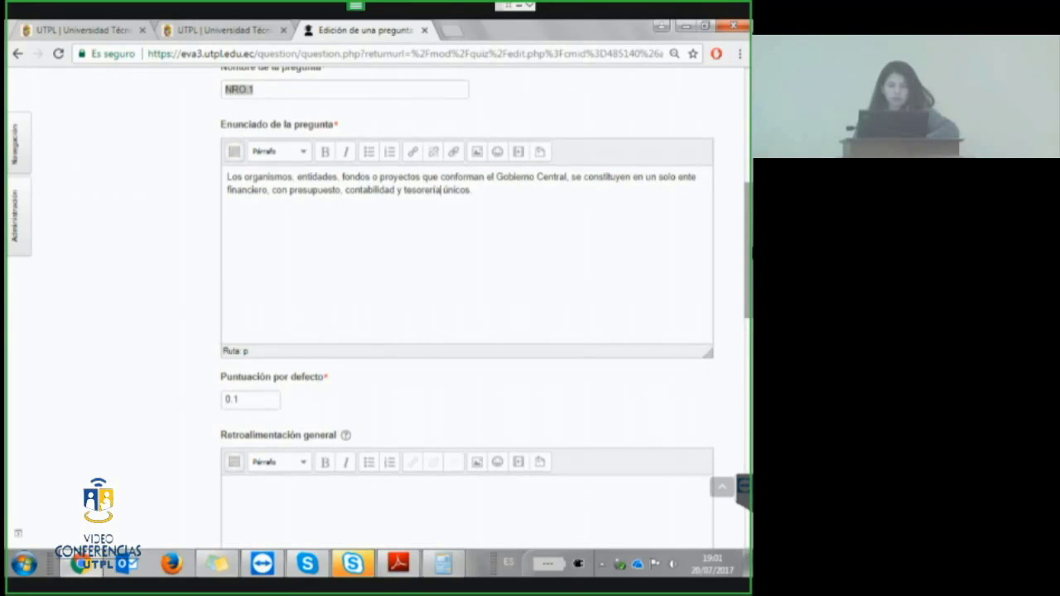
{"action": "left_click_drag", "start_coordinate": [217, 125], "coordinate": [357, 135]}
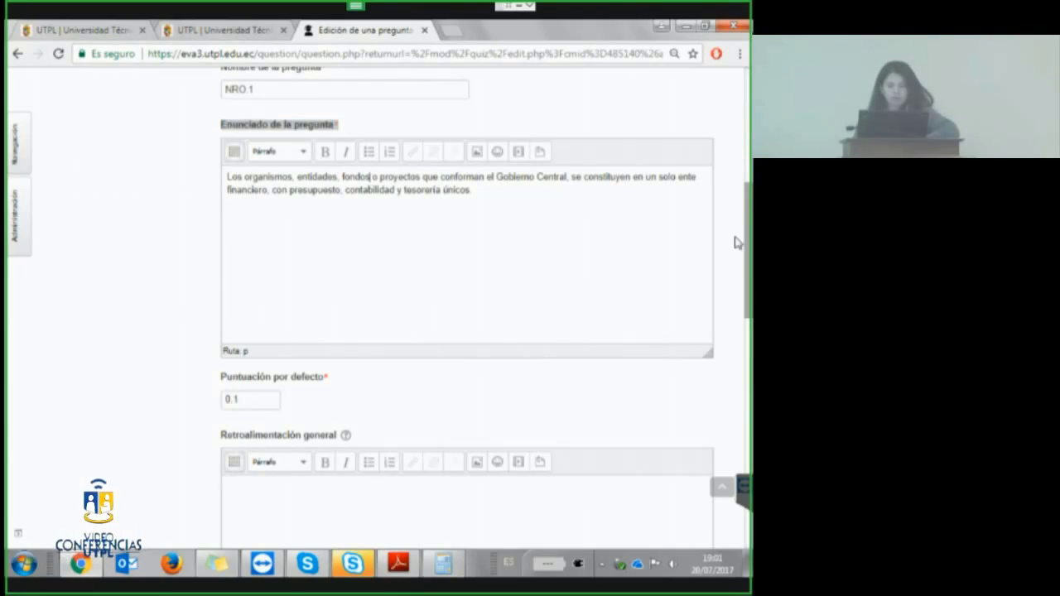
{"action": "scroll", "coordinate": [317, 224], "scroll_direction": "down", "scroll_amount": 3}
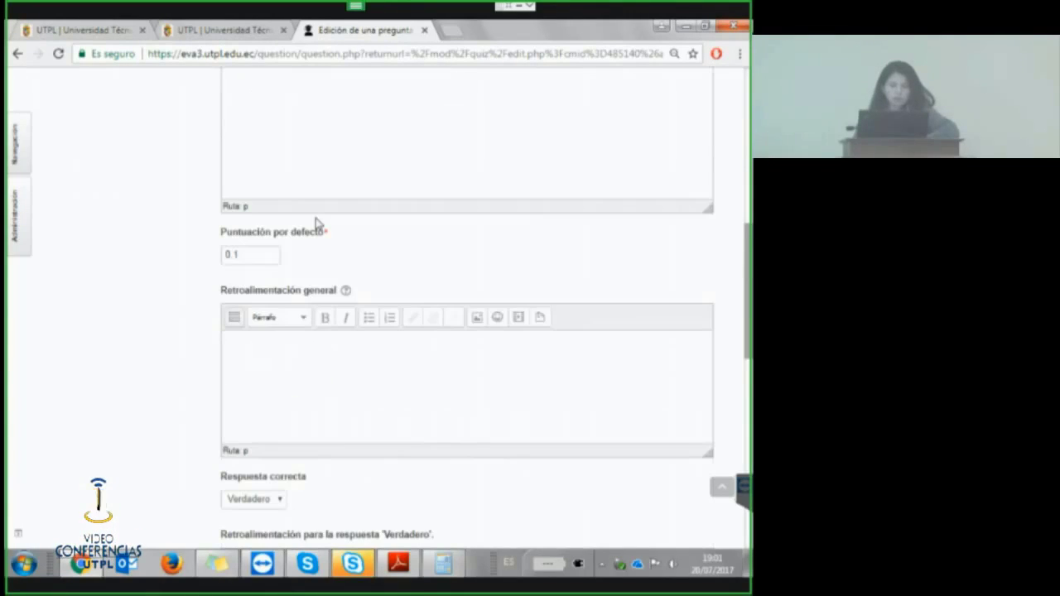
Set the default mark of question NRO.1 to 0.13 and review its correct answer and feedback settings.
{"action": "left_click", "coordinate": [258, 254]}
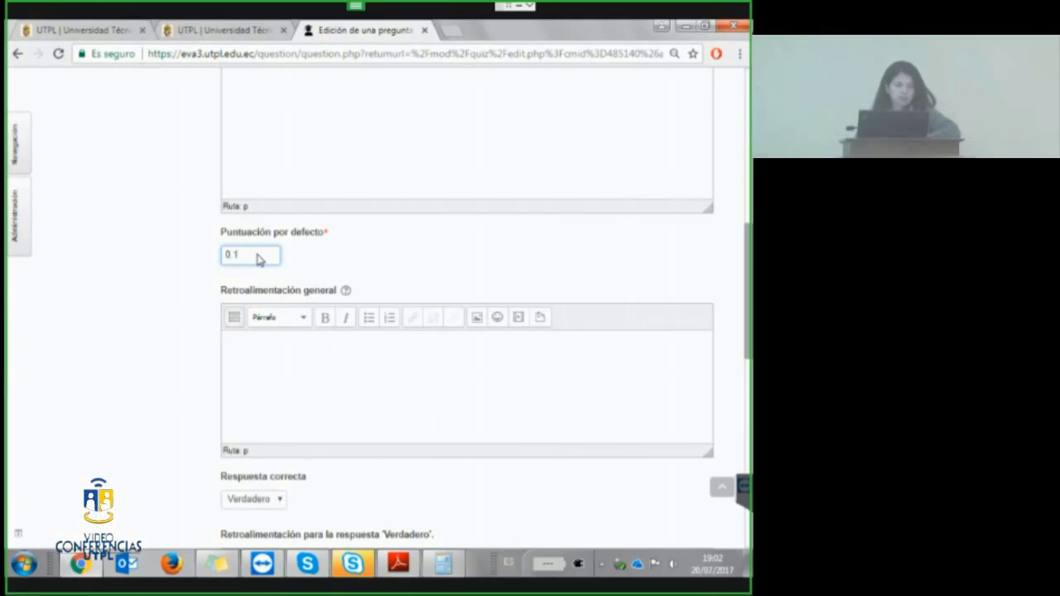
{"action": "type", "text": "3"}
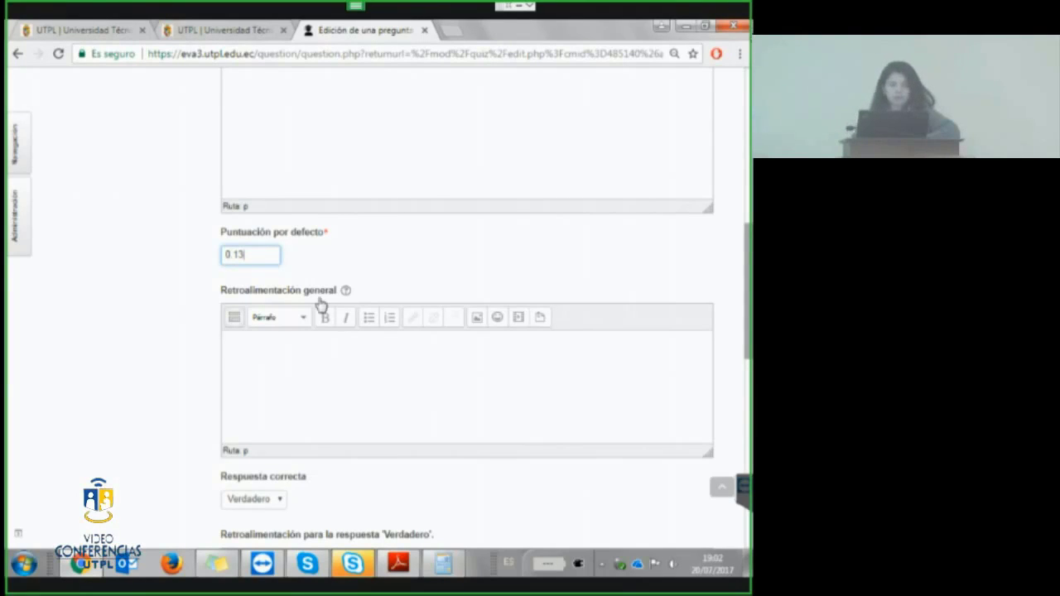
{"action": "scroll", "coordinate": [742, 487], "scroll_direction": "down", "scroll_amount": 5}
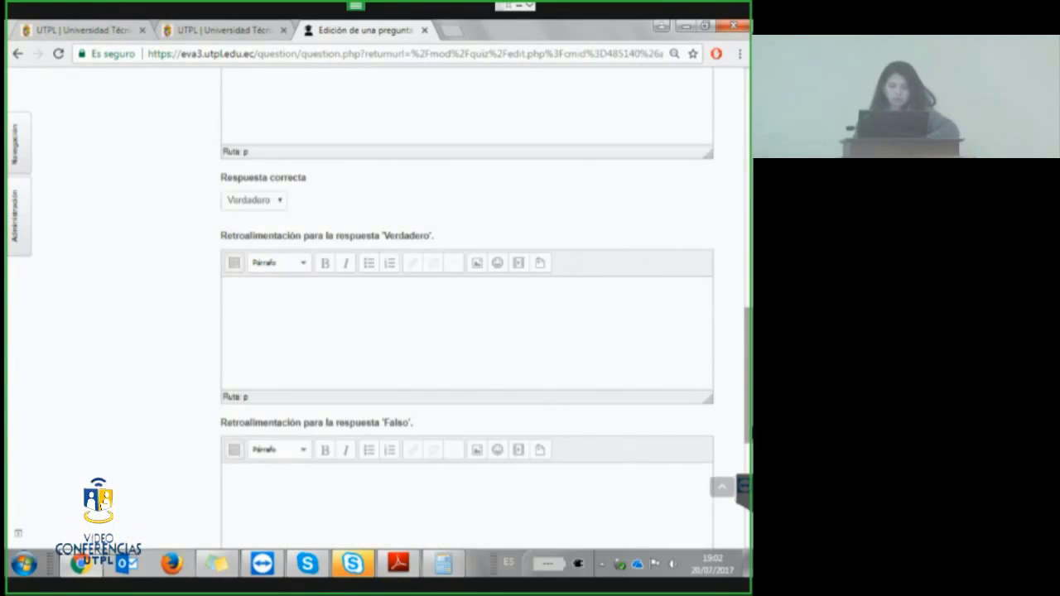
{"action": "scroll", "coordinate": [741, 487], "scroll_direction": "down", "scroll_amount": 4}
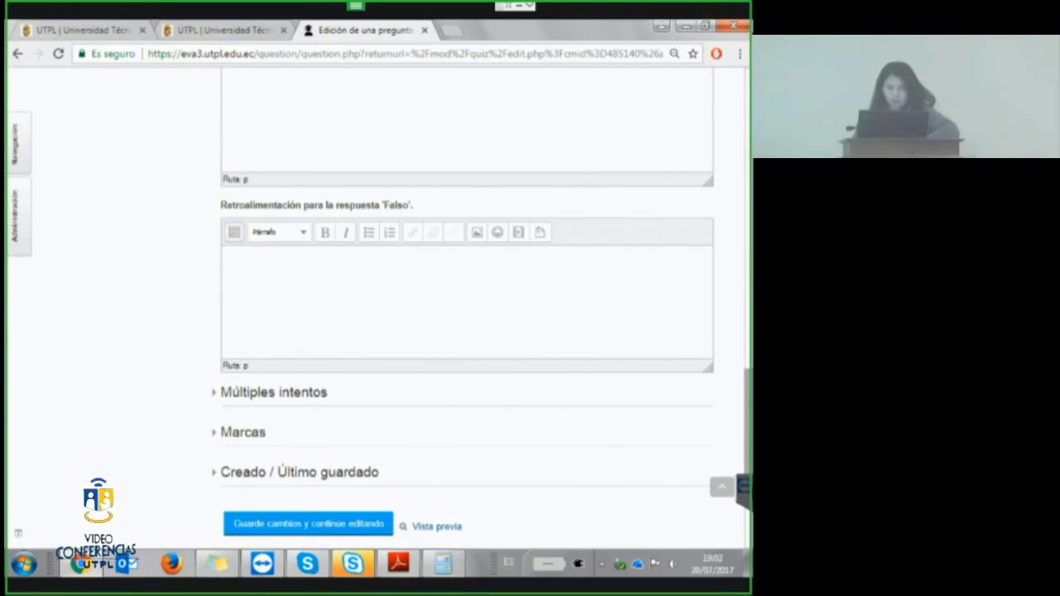
{"action": "scroll", "coordinate": [298, 356], "scroll_direction": "up", "scroll_amount": 2}
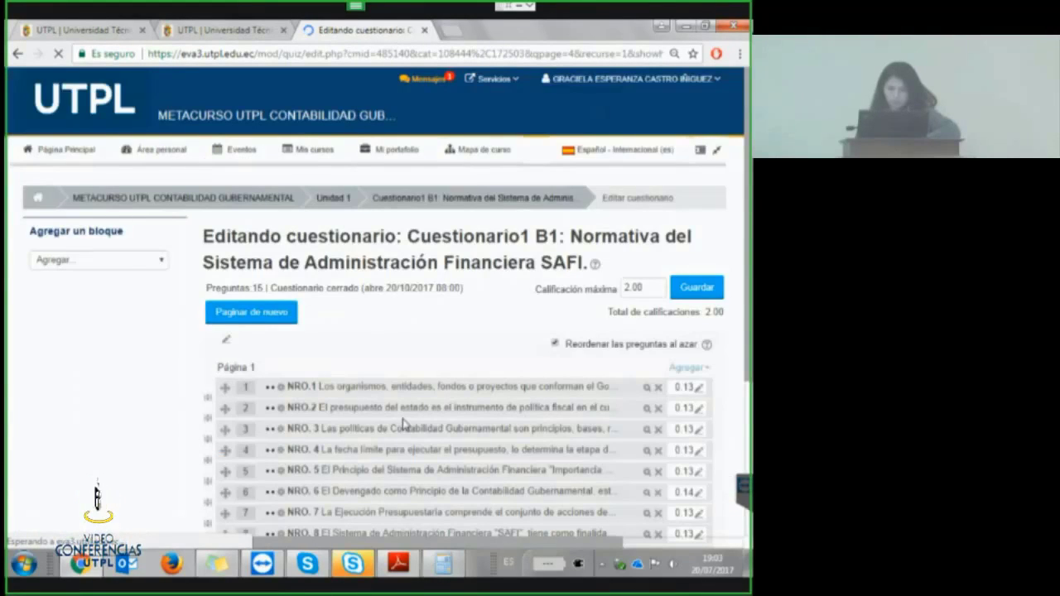
Browse the question bank for page 1 of the questionnaire, view its third page of questions, and close it without adding any.
{"action": "scroll", "coordinate": [403, 424], "scroll_direction": "down", "scroll_amount": 2}
{"action": "left_click", "coordinate": [702, 269]}
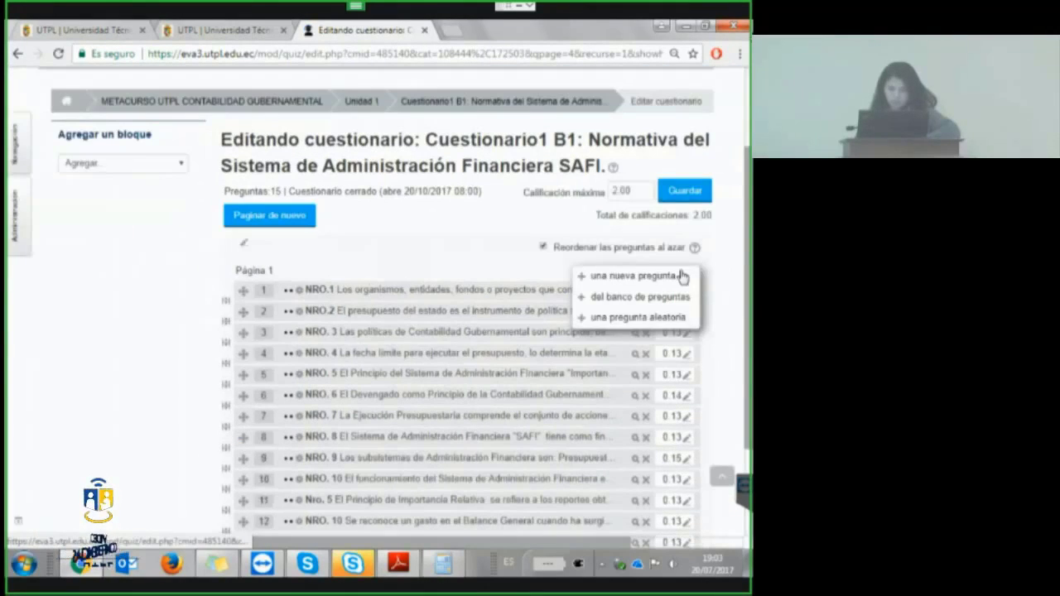
{"action": "left_click", "coordinate": [632, 299]}
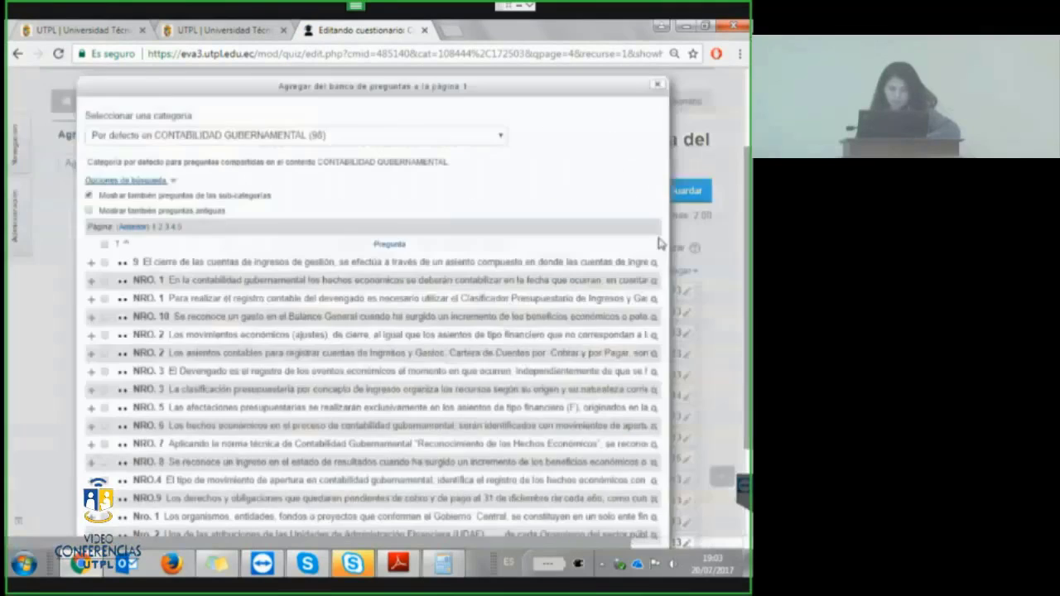
{"action": "left_click", "coordinate": [167, 226]}
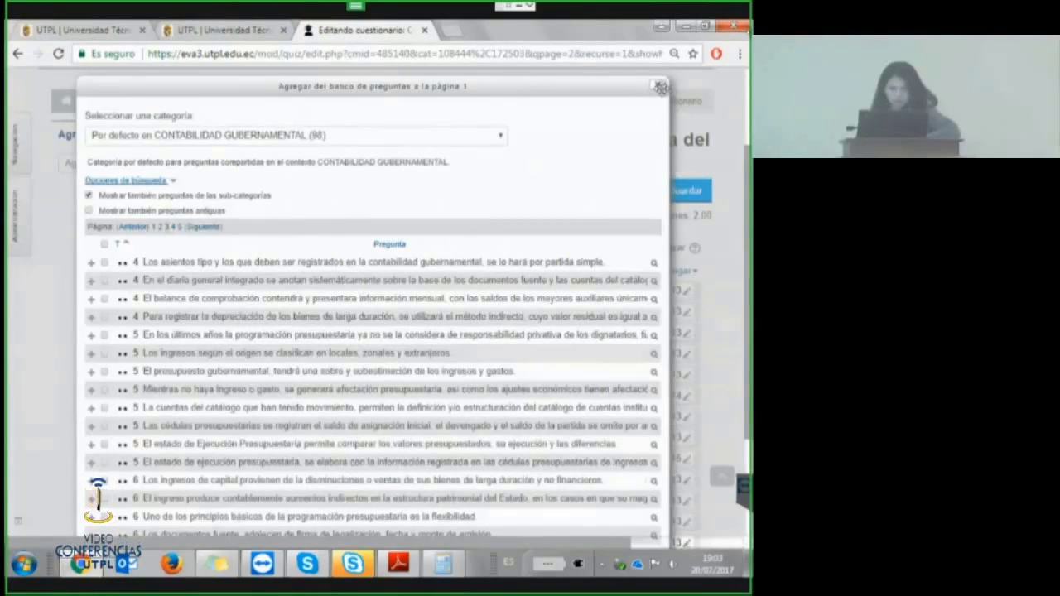
{"action": "left_click", "coordinate": [660, 87]}
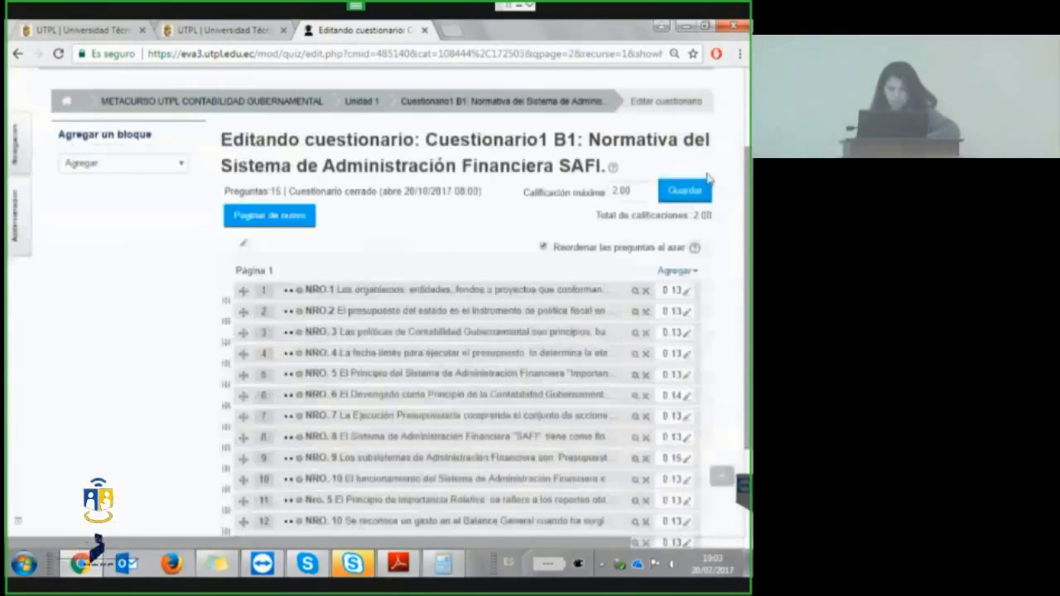
Start adding an Opción múltiple question to page 1 of the questionnaire and review its general fields and choice settings.
{"action": "left_click", "coordinate": [676, 270]}
{"action": "left_click", "coordinate": [609, 274]}
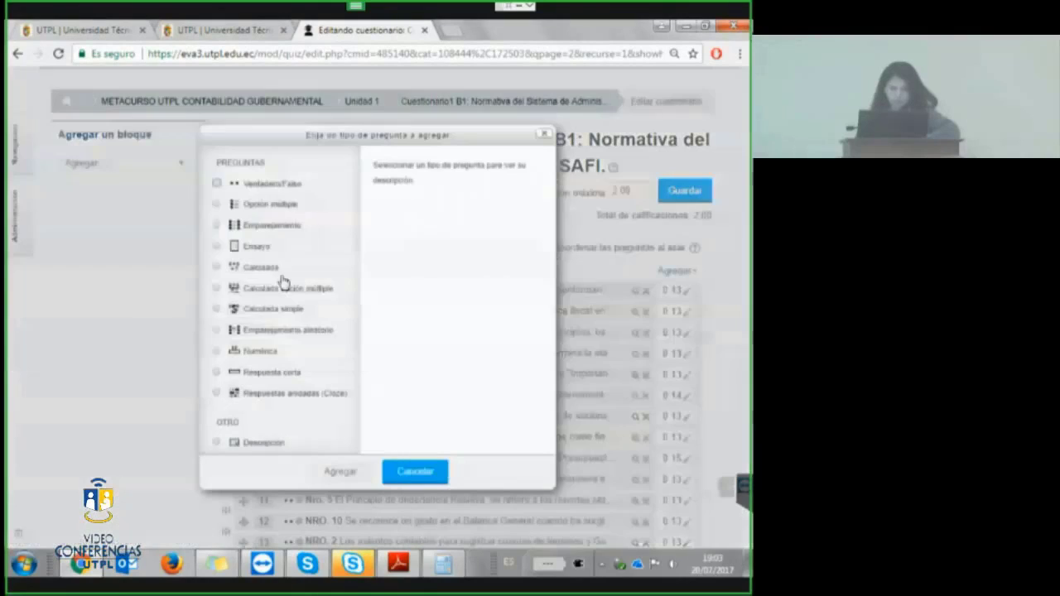
{"action": "left_click", "coordinate": [267, 206]}
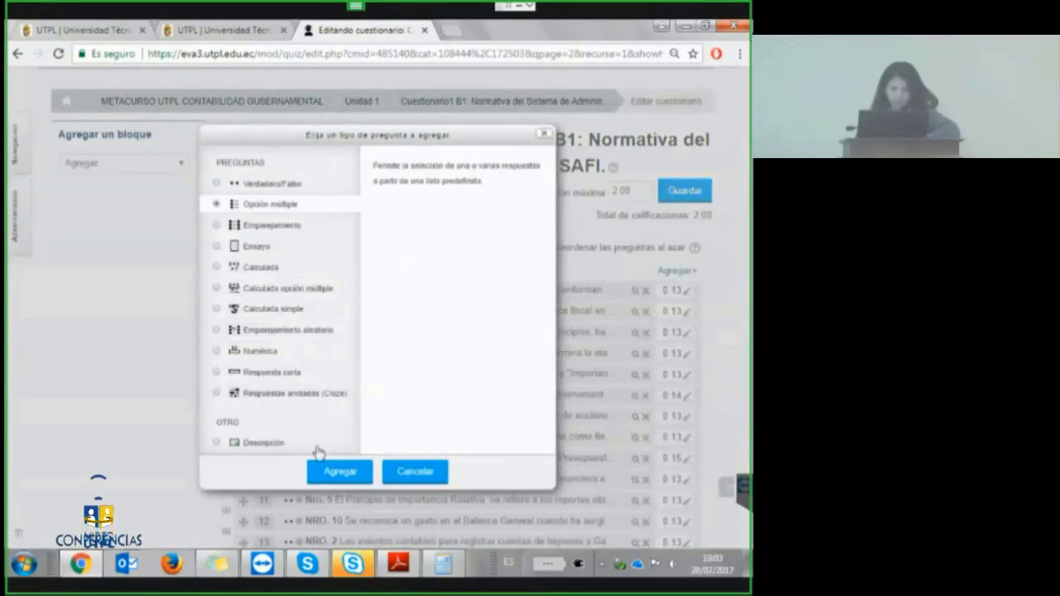
{"action": "left_click", "coordinate": [334, 479]}
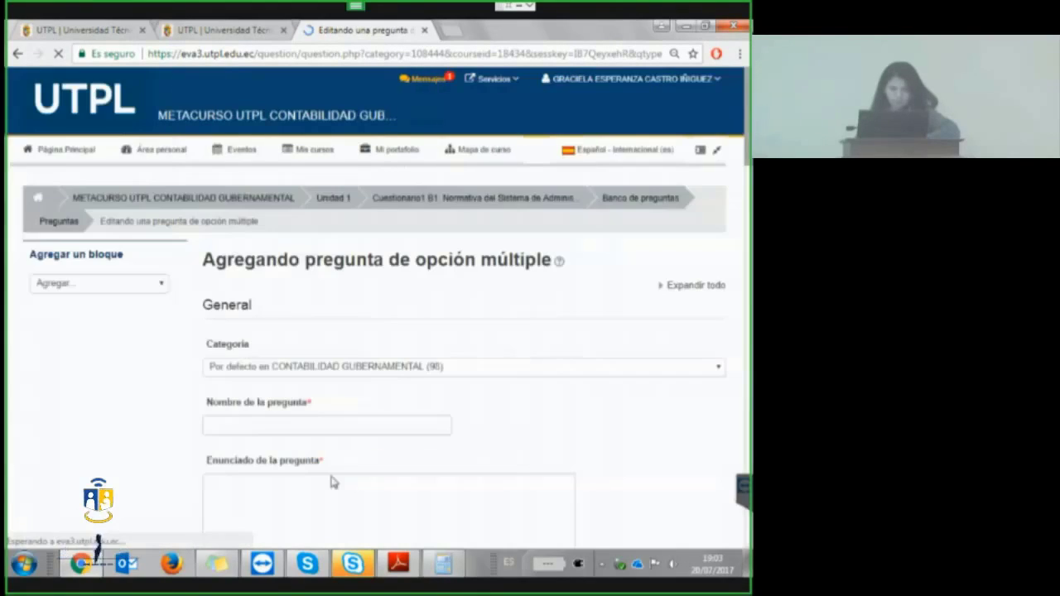
{"action": "scroll", "coordinate": [743, 209], "scroll_direction": "down", "scroll_amount": 10}
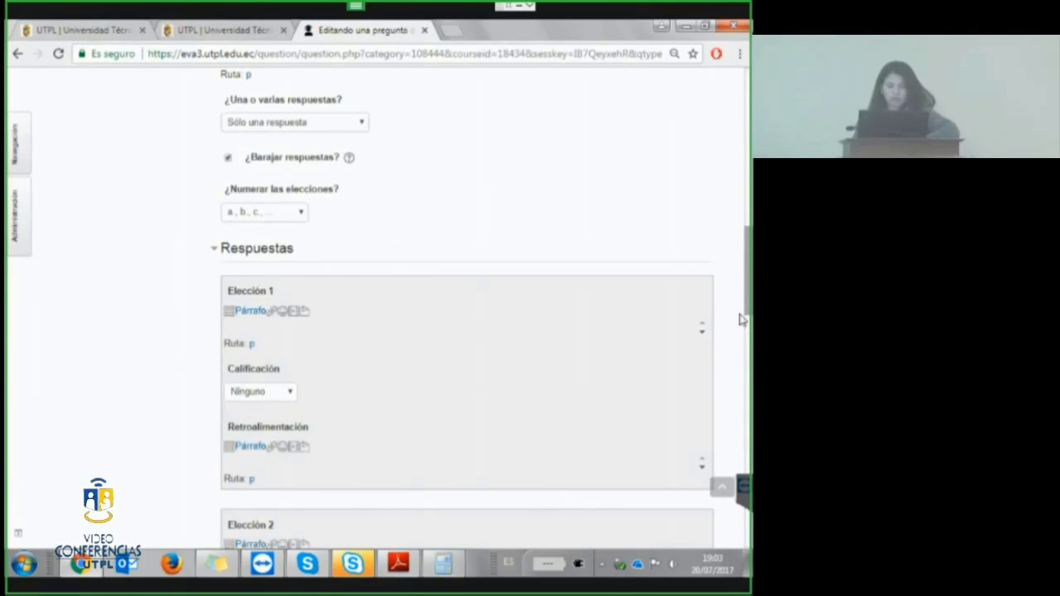
{"action": "scroll", "coordinate": [464, 331], "scroll_direction": "down", "scroll_amount": 2}
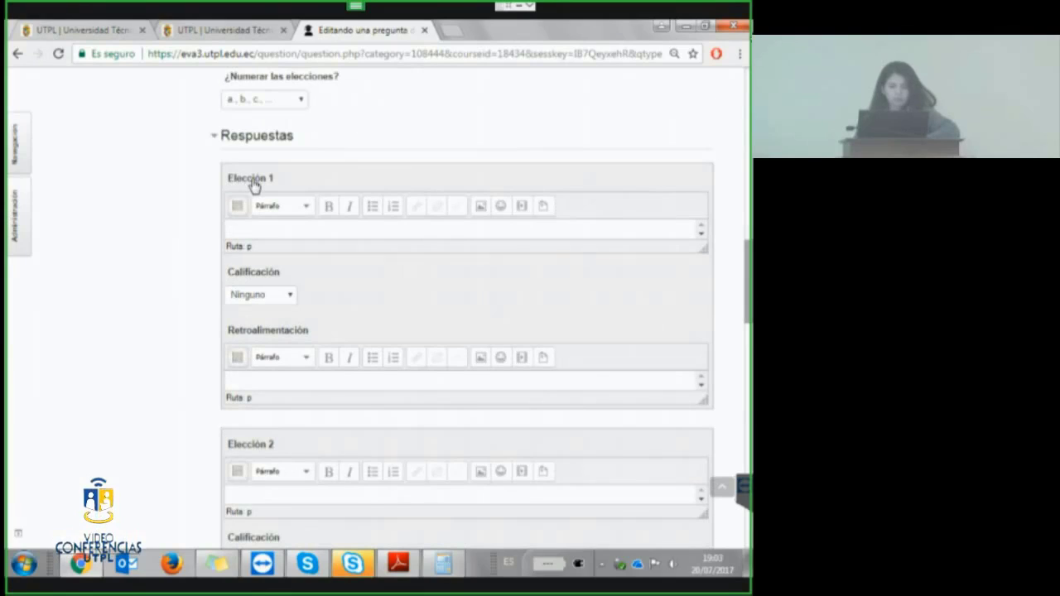
Examine the answer text, Calificación percentage options and Retroalimentación field of Elección 1 without changing them.
{"action": "left_click", "coordinate": [255, 228]}
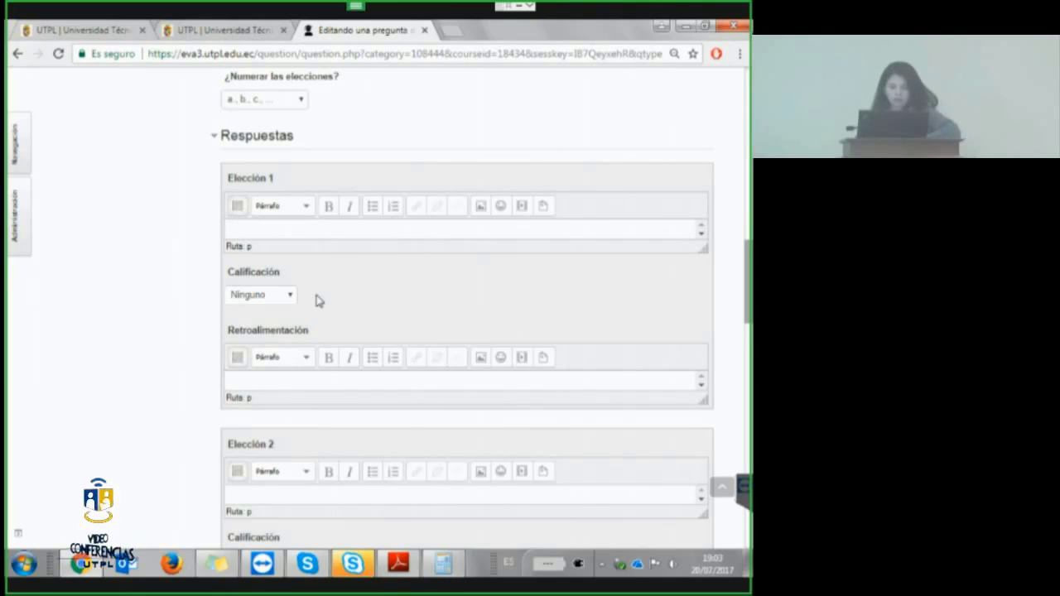
{"action": "left_click", "coordinate": [276, 301]}
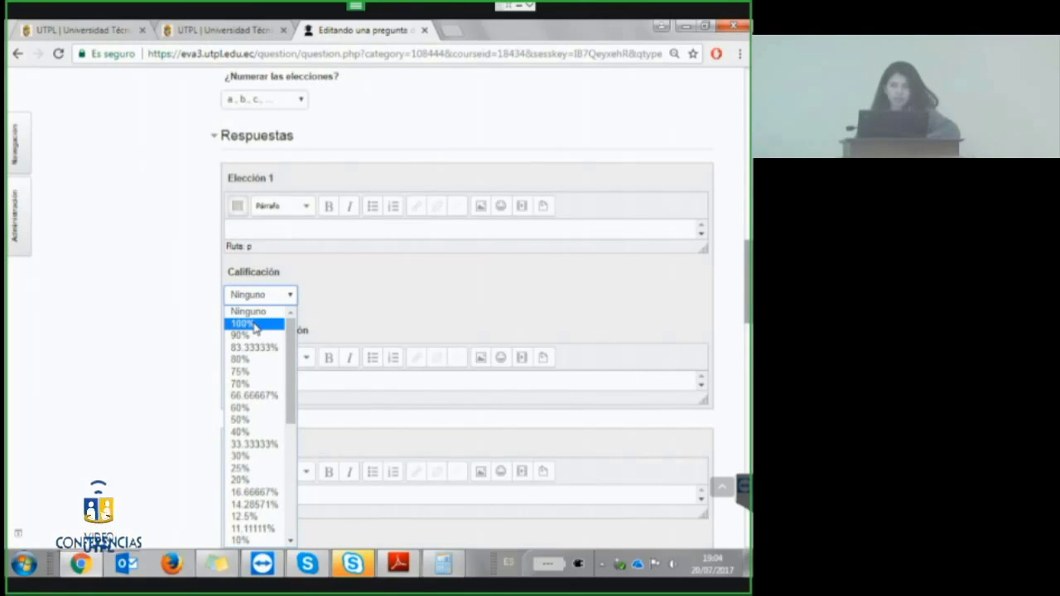
{"action": "left_click", "coordinate": [518, 295]}
{"action": "scroll", "coordinate": [452, 262], "scroll_direction": "down", "scroll_amount": 1}
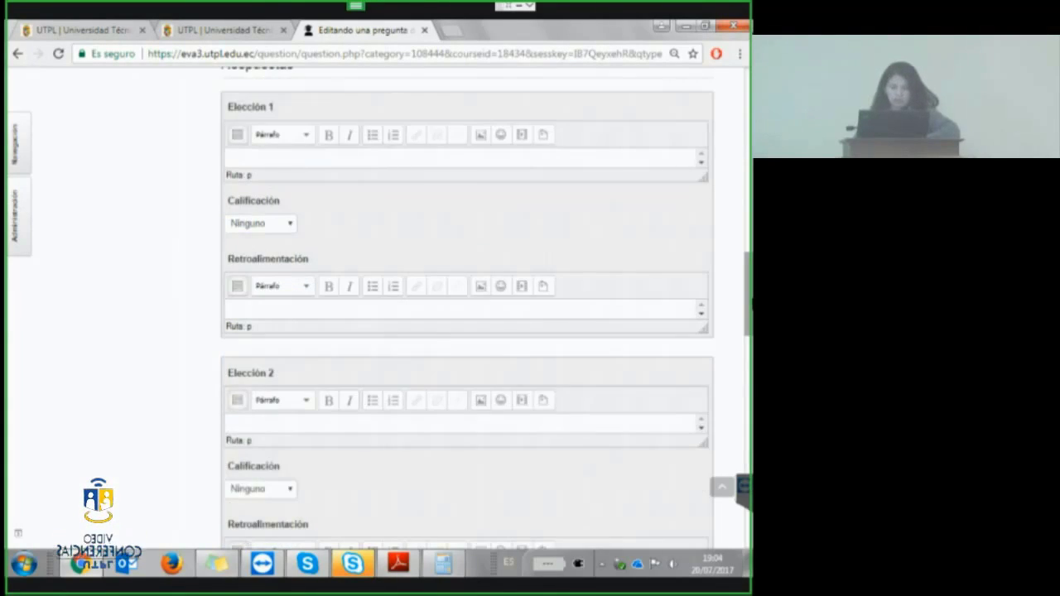
{"action": "scroll", "coordinate": [452, 262], "scroll_direction": "down", "scroll_amount": 1}
{"action": "left_click", "coordinate": [297, 264]}
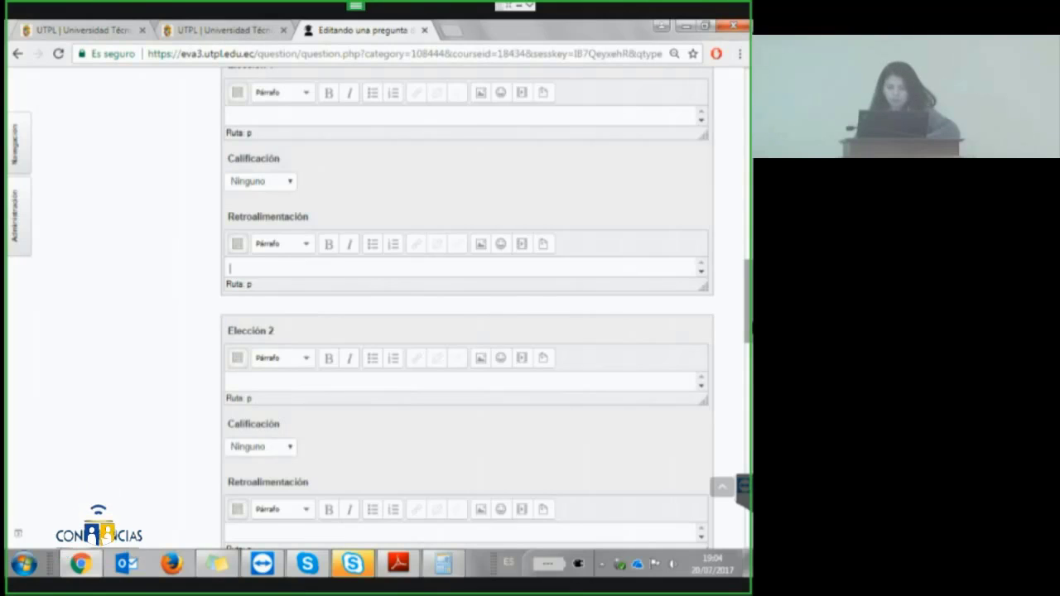
Review the remaining choices and closing sections of the new question form, and cancel it without saving.
{"action": "scroll", "coordinate": [463, 315], "scroll_direction": "down", "scroll_amount": 2}
{"action": "scroll", "coordinate": [463, 314], "scroll_direction": "down", "scroll_amount": 15}
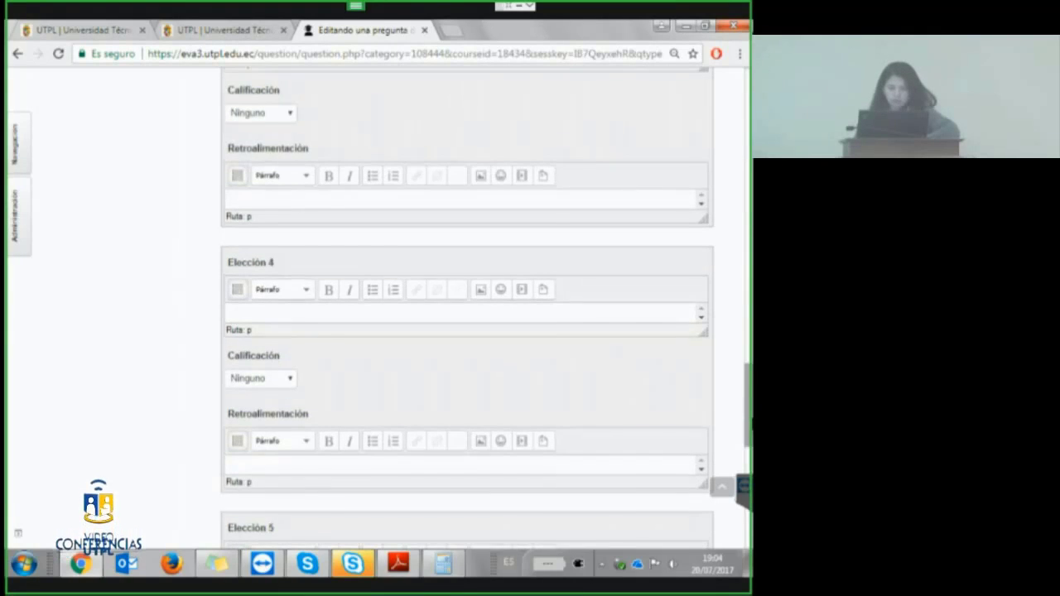
{"action": "scroll", "coordinate": [464, 315], "scroll_direction": "down", "scroll_amount": 3}
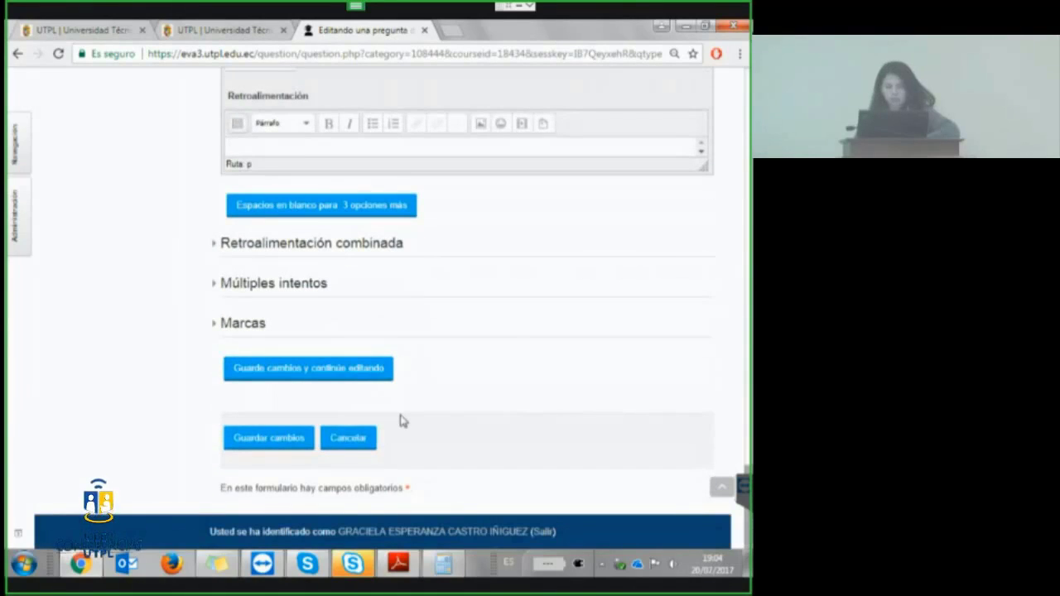
{"action": "left_click", "coordinate": [362, 445]}
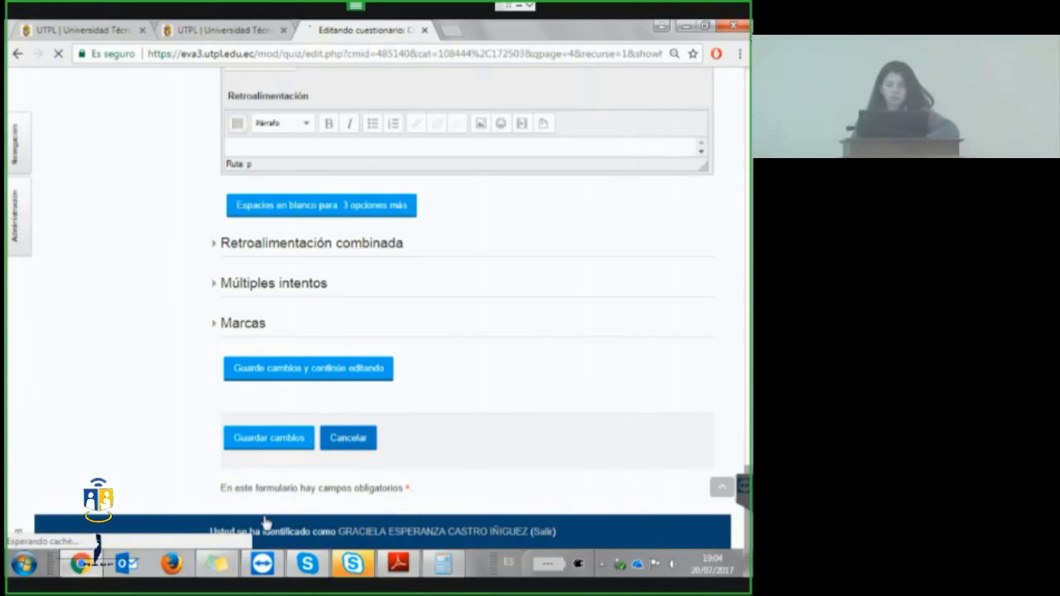
Switch to the Libro de Calificaciones Metacurso EVA+ PDF in Adobe Reader and advance to page 34.
{"action": "key", "text": "alt+Tab"}
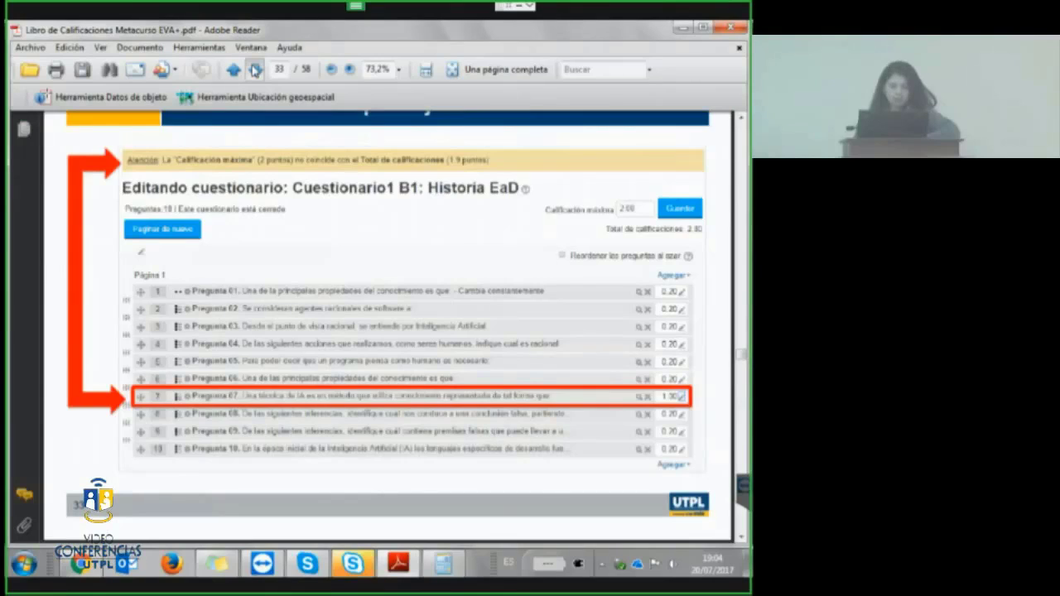
{"action": "left_click", "coordinate": [255, 70]}
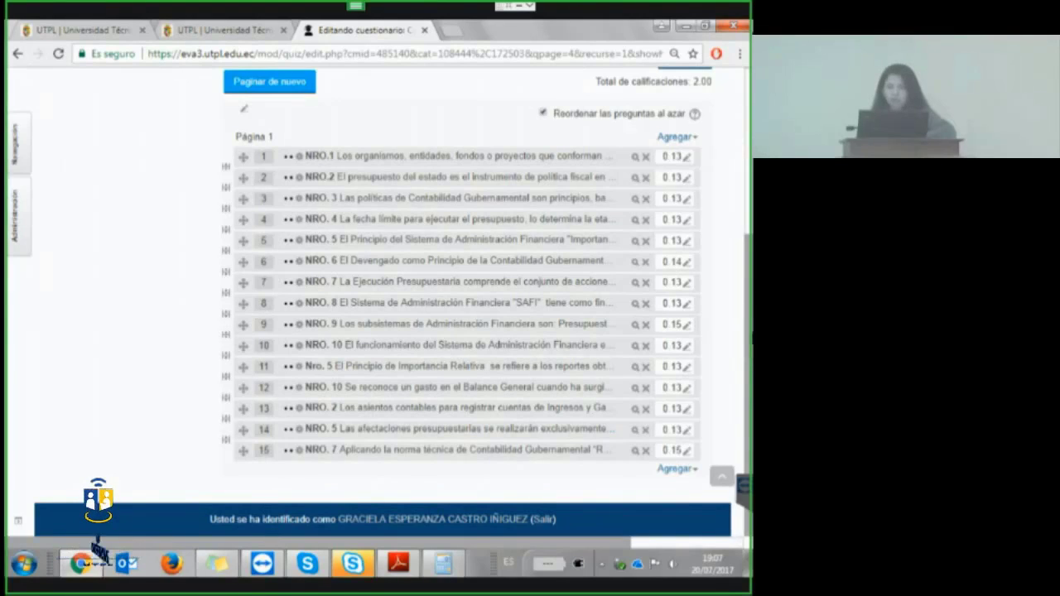
Recheck the question marks against the questionnaire's maximum grade, and return to the checklist page of the PDF in Adobe Reader.
{"action": "scroll", "coordinate": [472, 307], "scroll_direction": "up", "scroll_amount": 1}
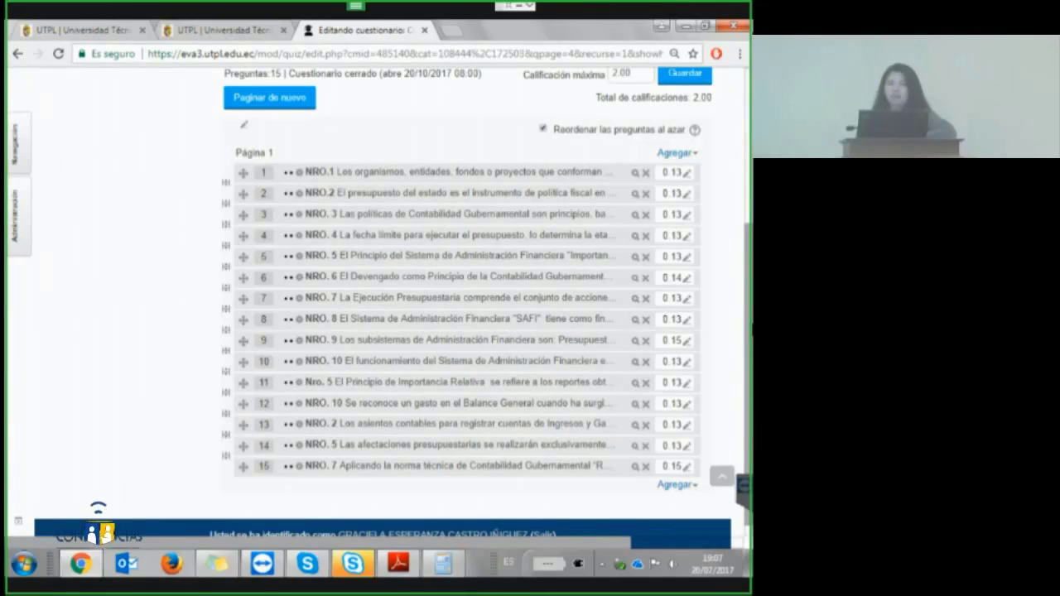
{"action": "scroll", "coordinate": [685, 470], "scroll_direction": "up", "scroll_amount": 2}
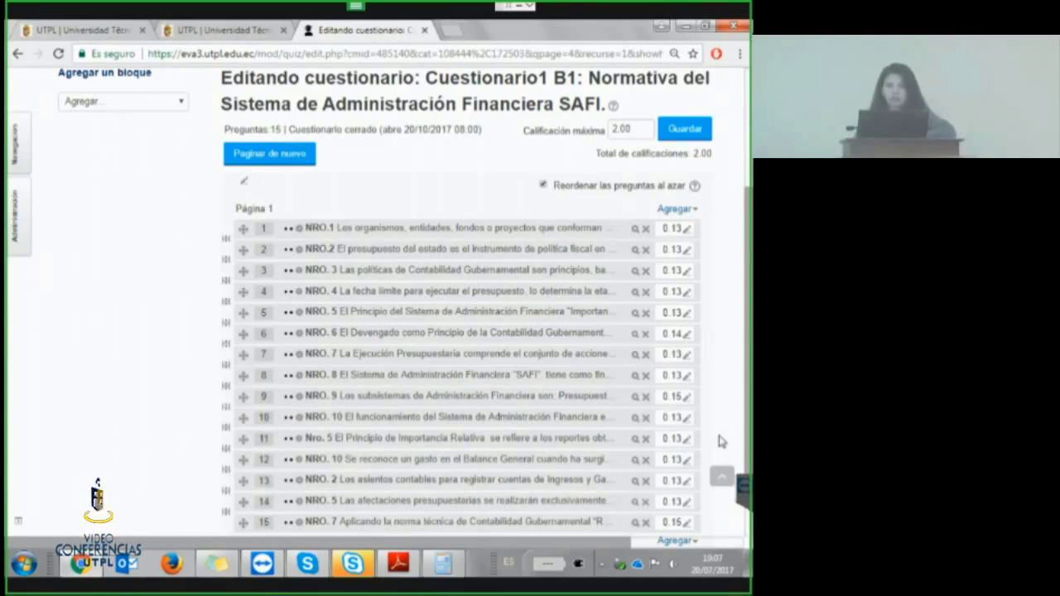
{"action": "scroll", "coordinate": [744, 367], "scroll_direction": "down", "scroll_amount": 1}
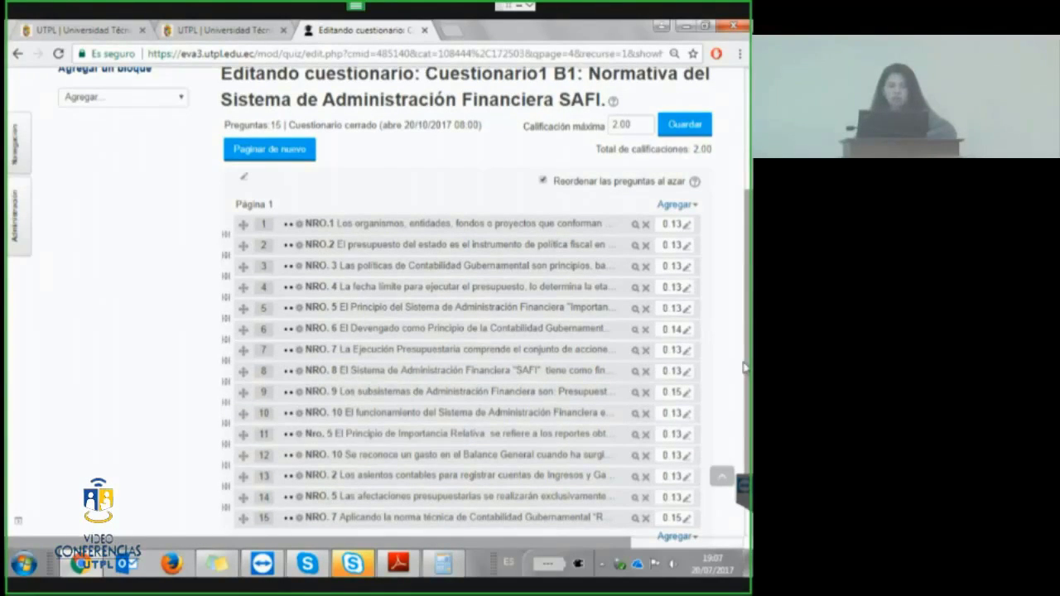
{"action": "left_click", "coordinate": [397, 568]}
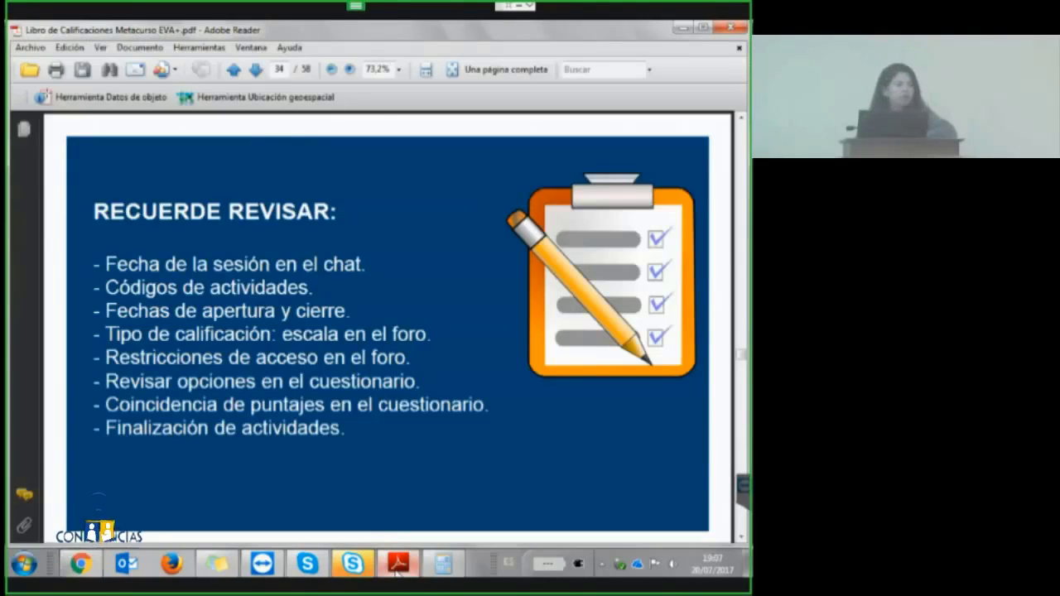
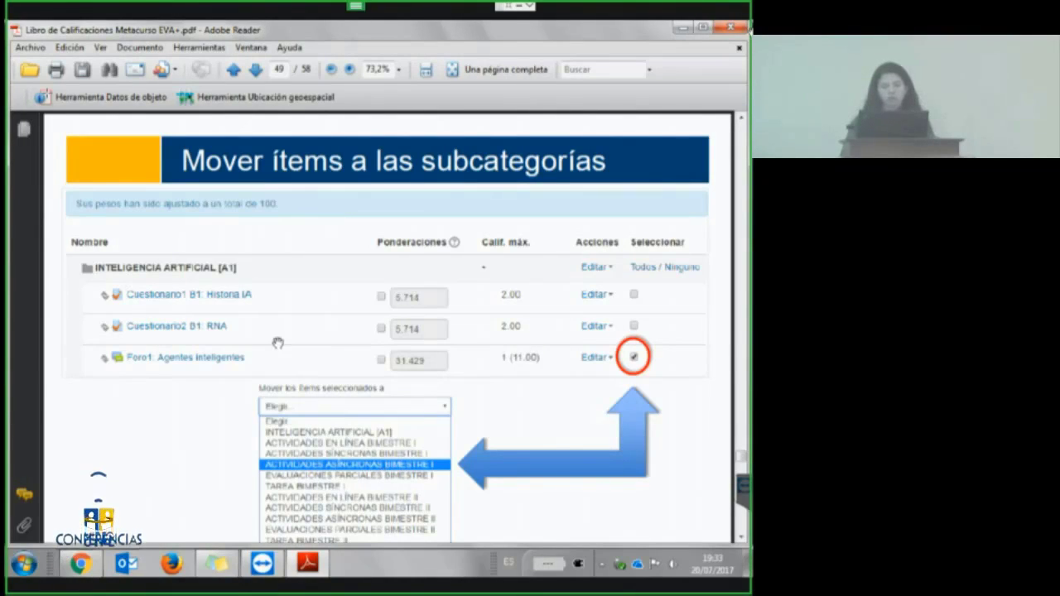
Page through the PDF up to page 56, reading the slides on creating grade items and the online activities of both bimesters.
{"action": "left_click", "coordinate": [256, 71]}
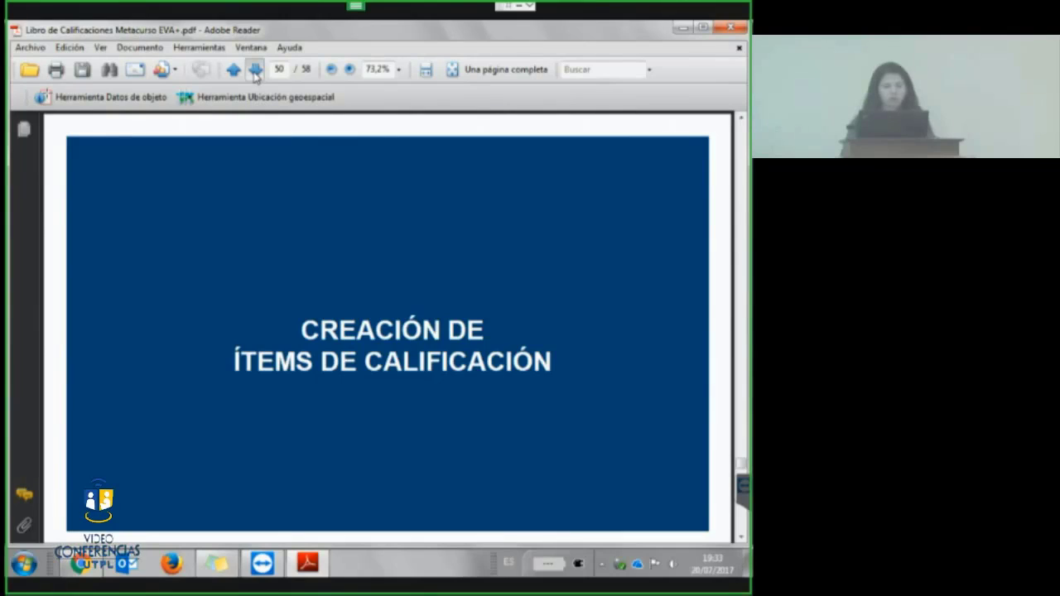
{"action": "left_click", "coordinate": [255, 71]}
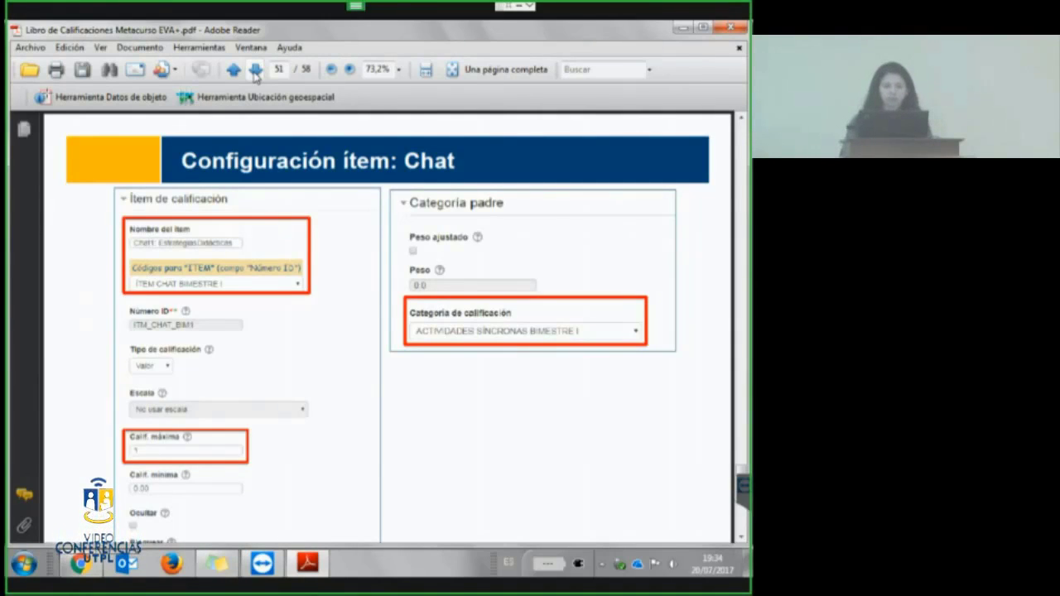
{"action": "left_click", "coordinate": [256, 71]}
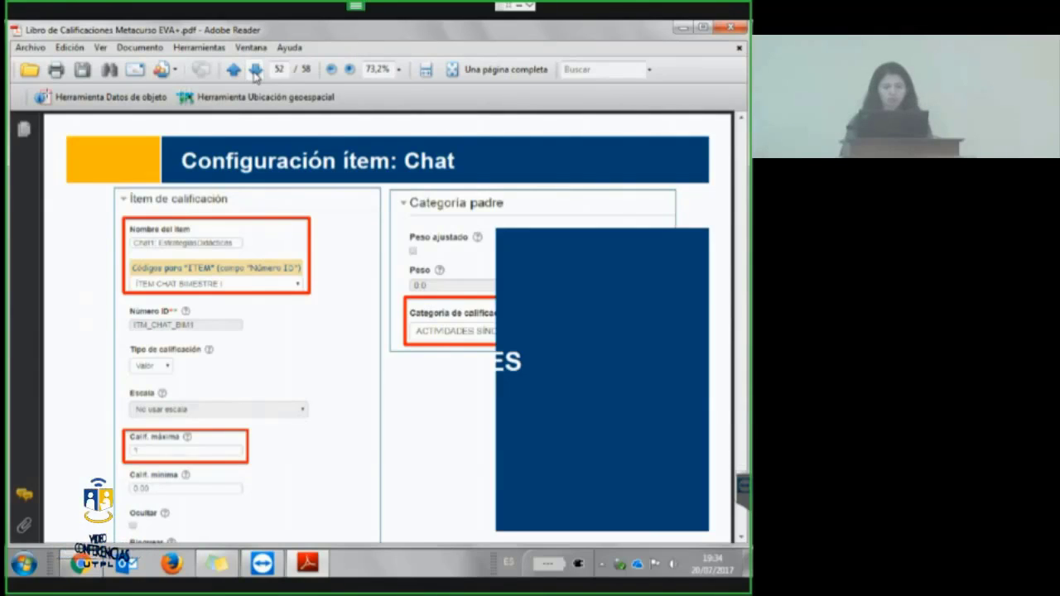
{"action": "left_click", "coordinate": [255, 71]}
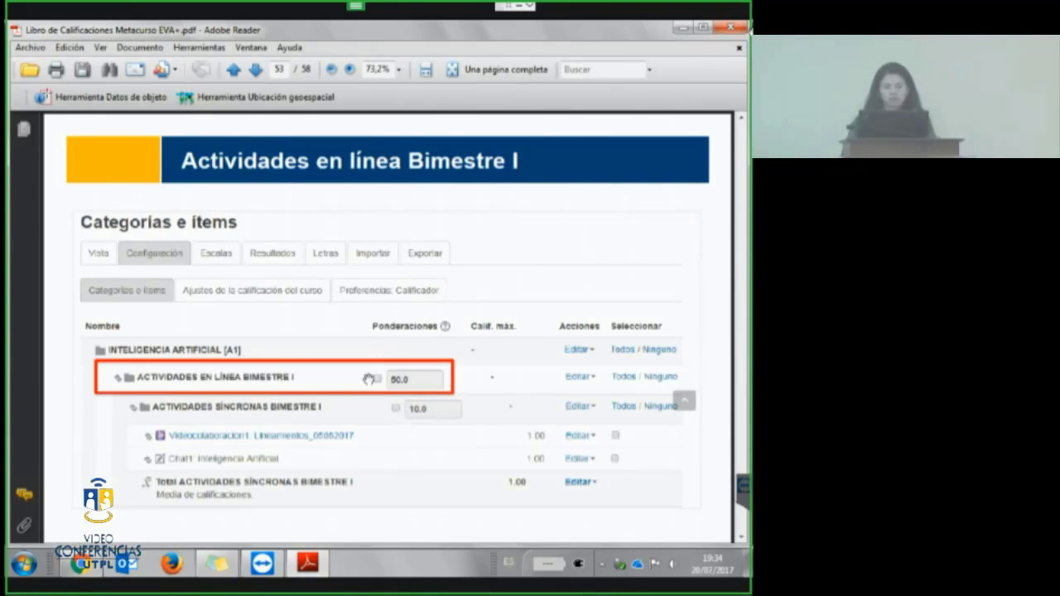
{"action": "left_click", "coordinate": [256, 72]}
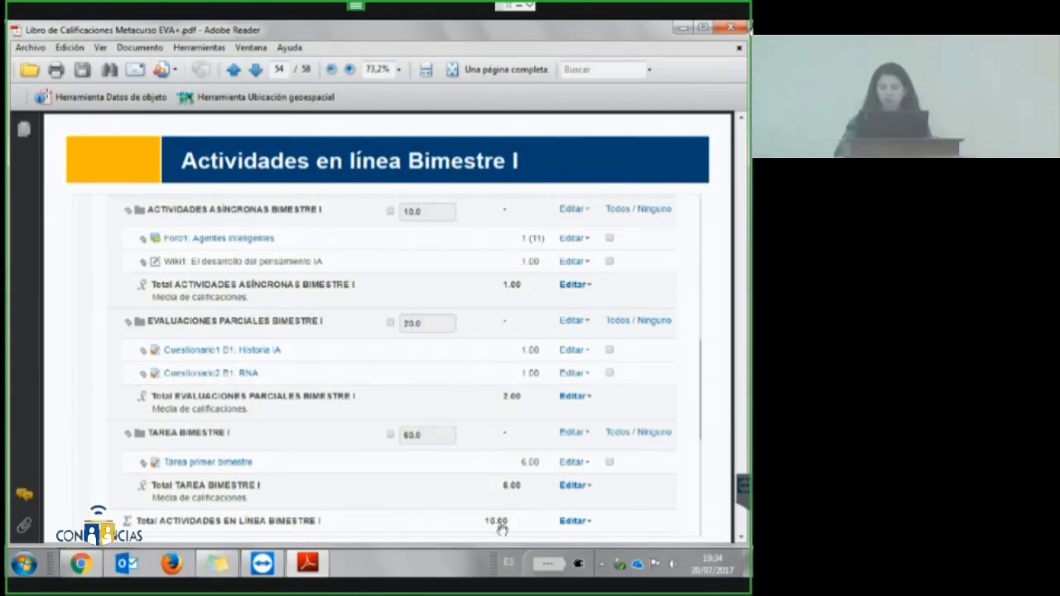
{"action": "left_click", "coordinate": [256, 70]}
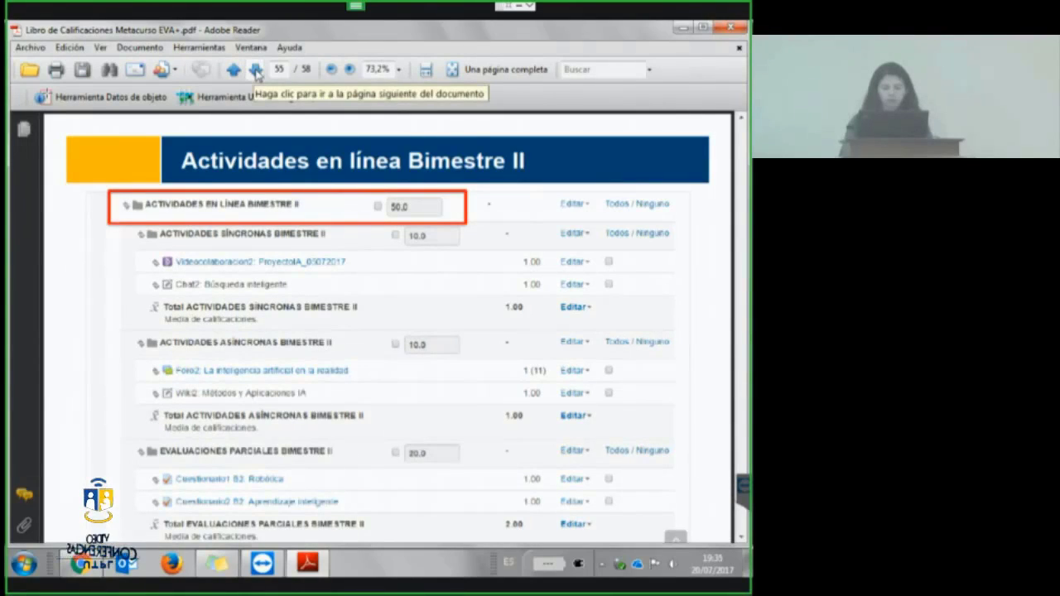
{"action": "left_click", "coordinate": [257, 72]}
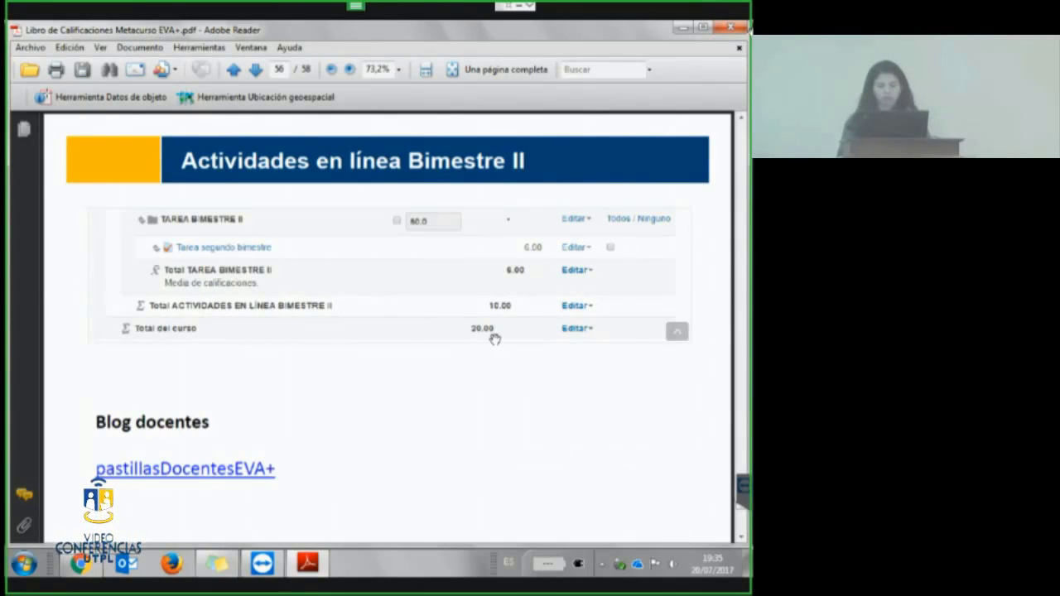
Return to the course in Chrome and open its Calificaciones page from the questionnaire editor.
{"action": "left_click", "coordinate": [681, 32]}
{"action": "scroll", "coordinate": [223, 224], "scroll_direction": "up", "scroll_amount": 3}
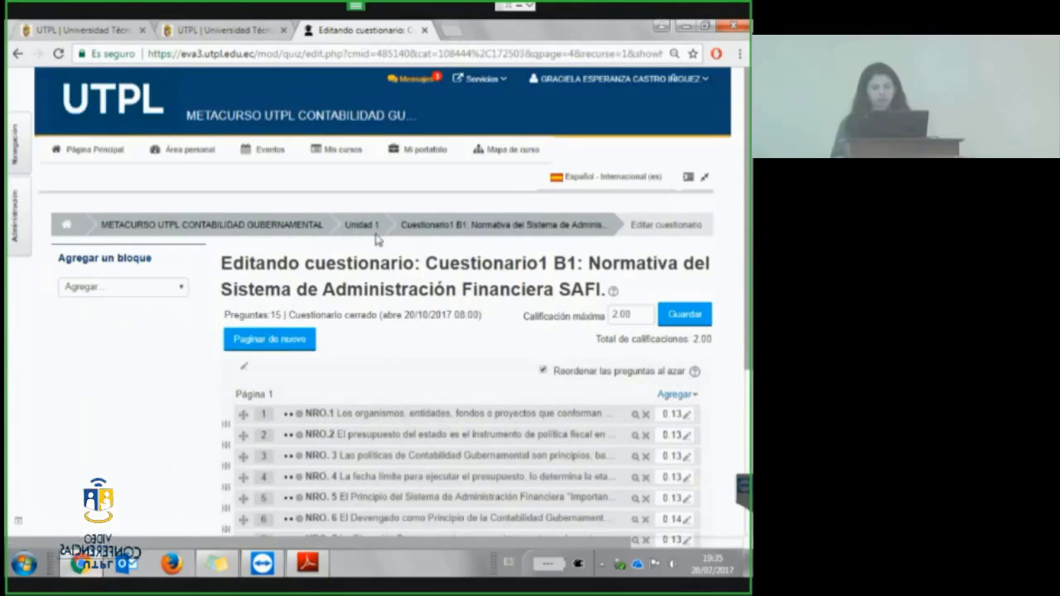
{"action": "left_click", "coordinate": [530, 151]}
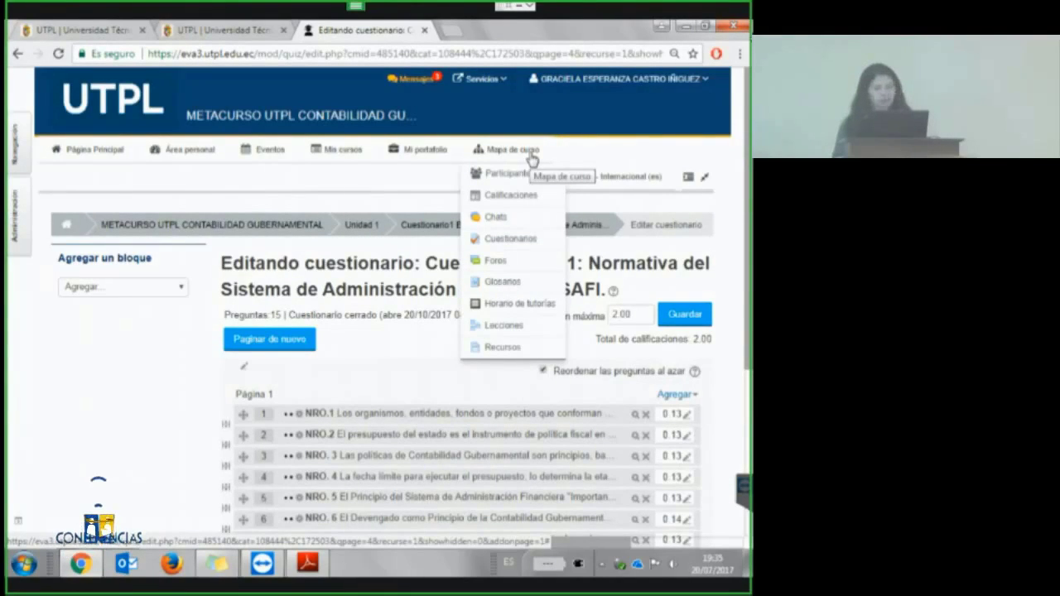
{"action": "left_click", "coordinate": [511, 195]}
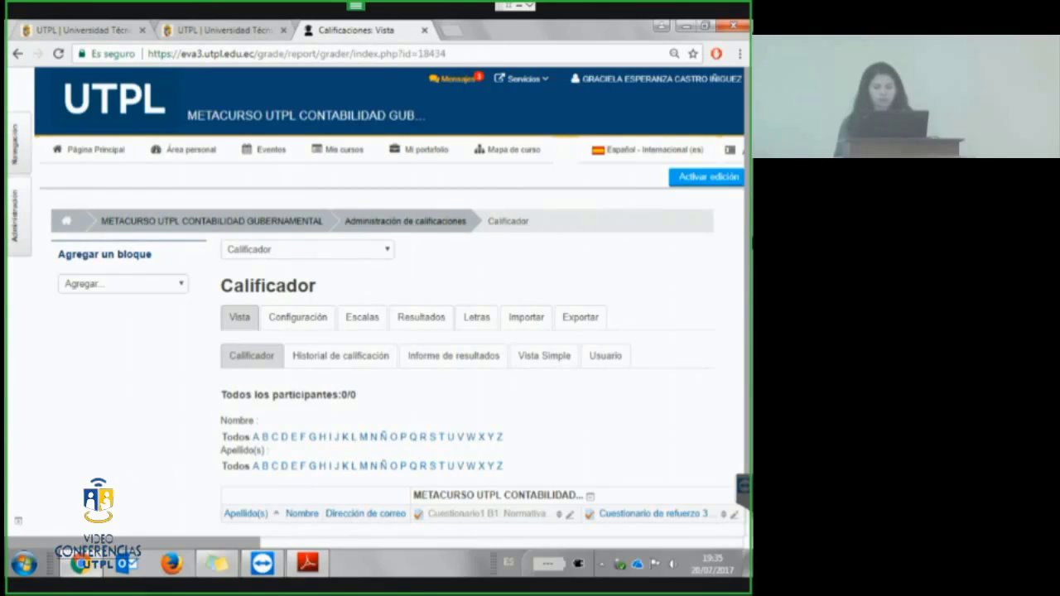
Examine the Calificador report's grade item columns, from Cuestionario1 B1 across to Total del curso and back.
{"action": "scroll", "coordinate": [401, 309], "scroll_direction": "down", "scroll_amount": 1}
{"action": "scroll", "coordinate": [315, 456], "scroll_direction": "down", "scroll_amount": 2}
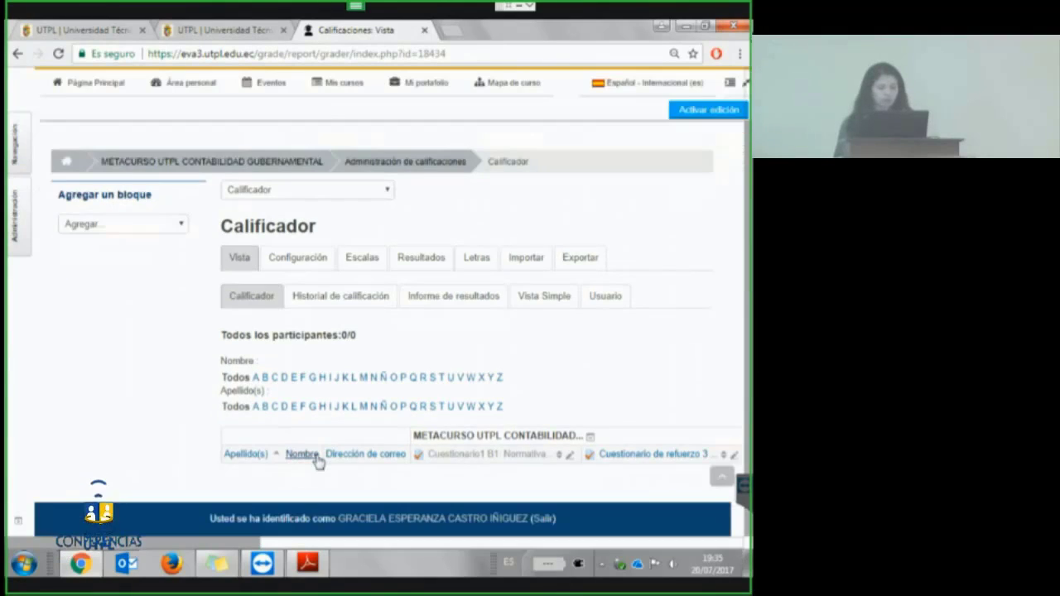
{"action": "scroll", "coordinate": [662, 521], "scroll_direction": "right", "scroll_amount": 3}
{"action": "scroll", "coordinate": [212, 523], "scroll_direction": "left", "scroll_amount": 3}
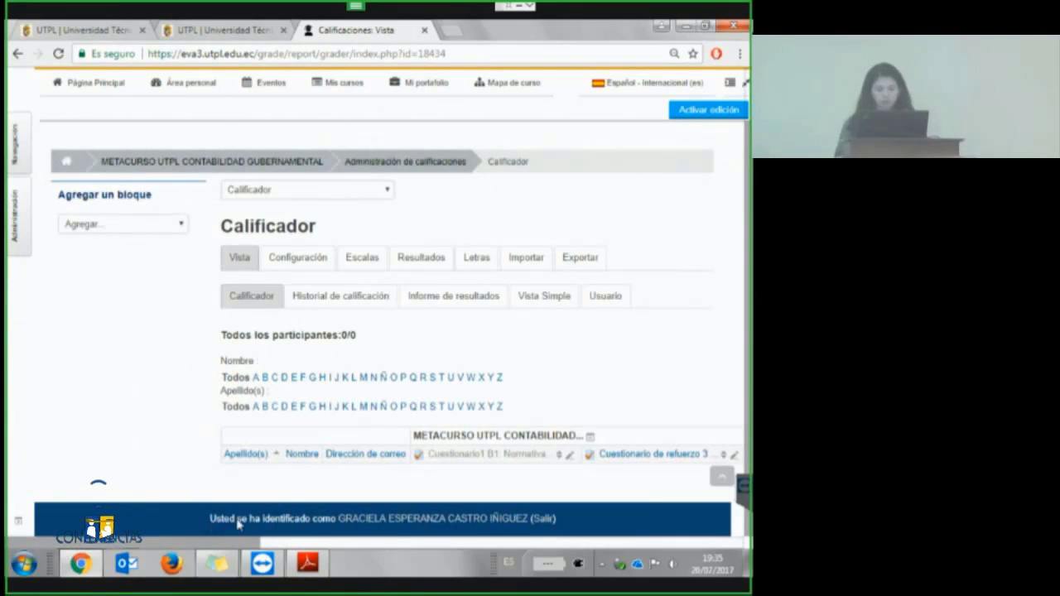
{"action": "left_click_drag", "start_coordinate": [256, 542], "coordinate": [741, 542]}
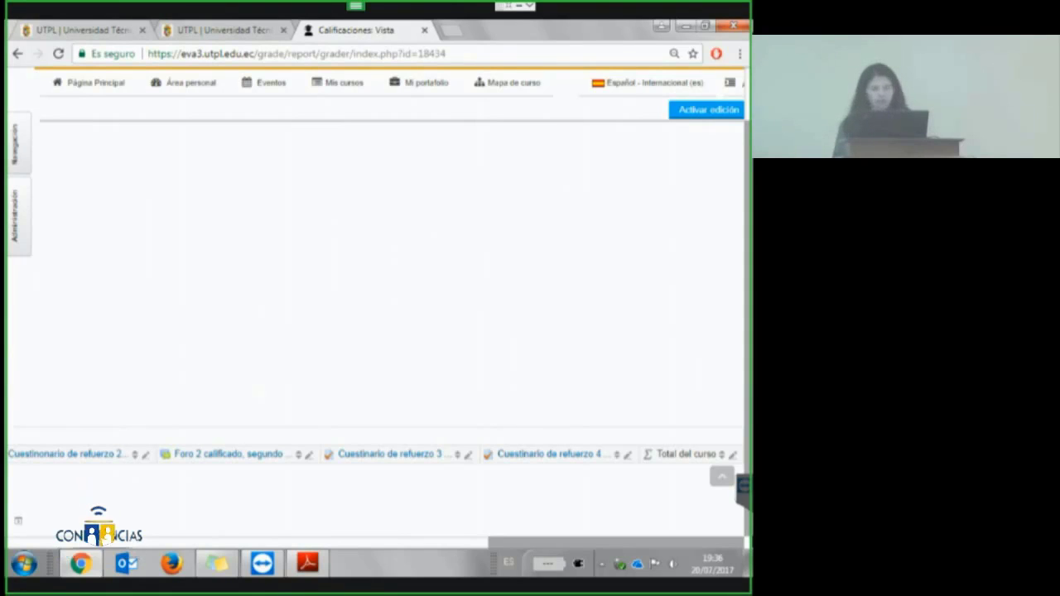
{"action": "left_click_drag", "start_coordinate": [722, 543], "coordinate": [308, 527]}
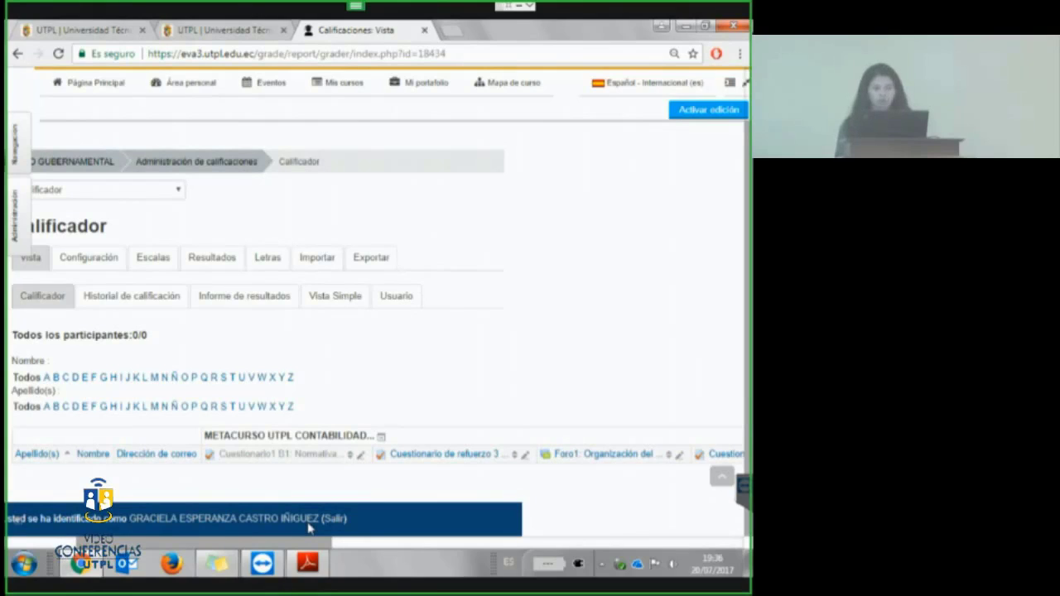
{"action": "left_click", "coordinate": [364, 543]}
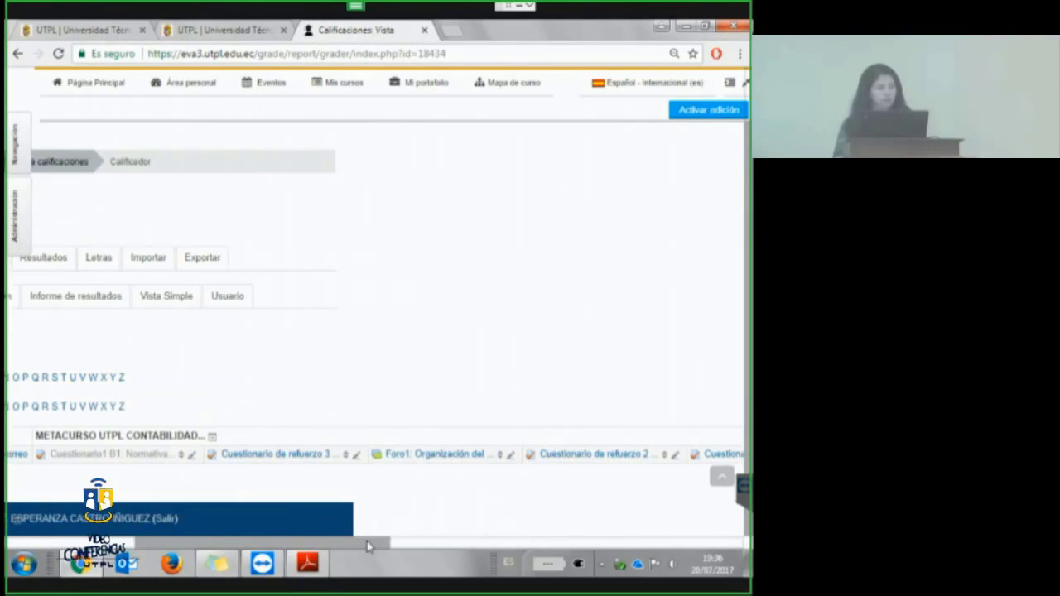
{"action": "left_click_drag", "start_coordinate": [367, 541], "coordinate": [245, 538]}
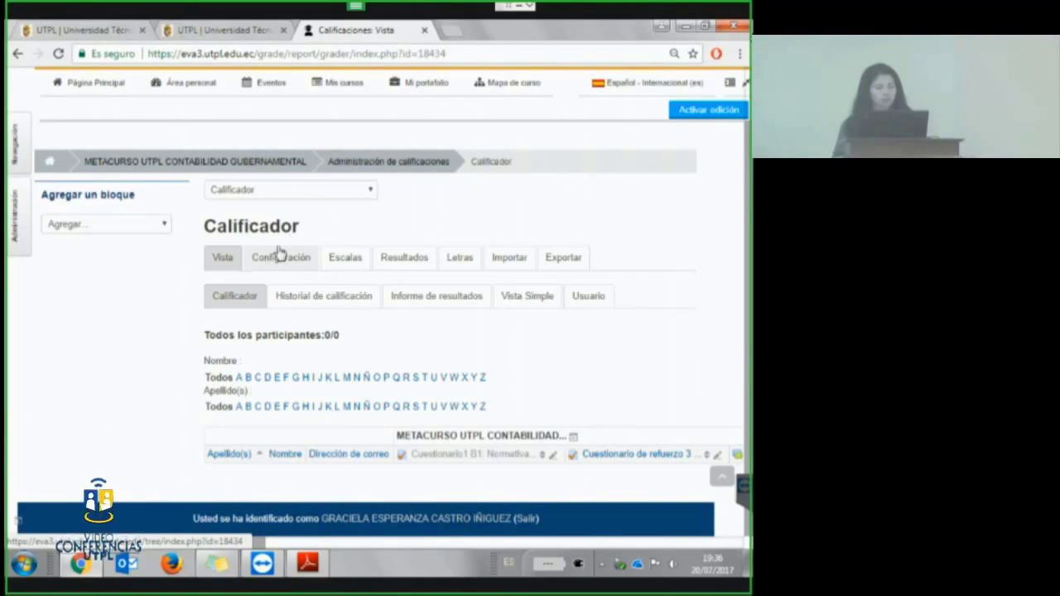
Switch the gradebook from the Calificador report to its Categorías e ítems configuration page.
{"action": "left_click", "coordinate": [340, 194]}
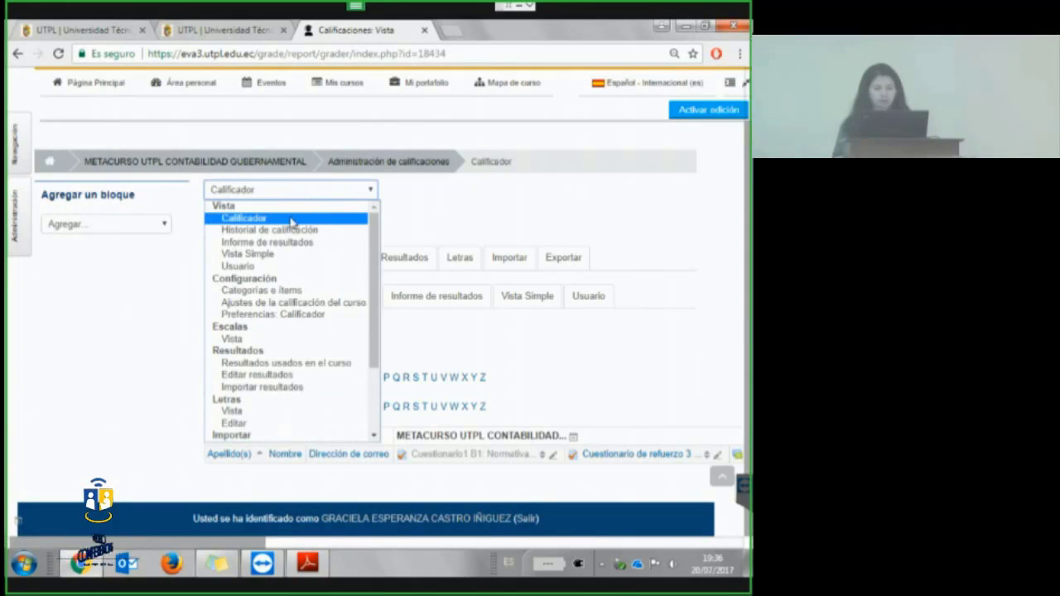
{"action": "left_click", "coordinate": [281, 292]}
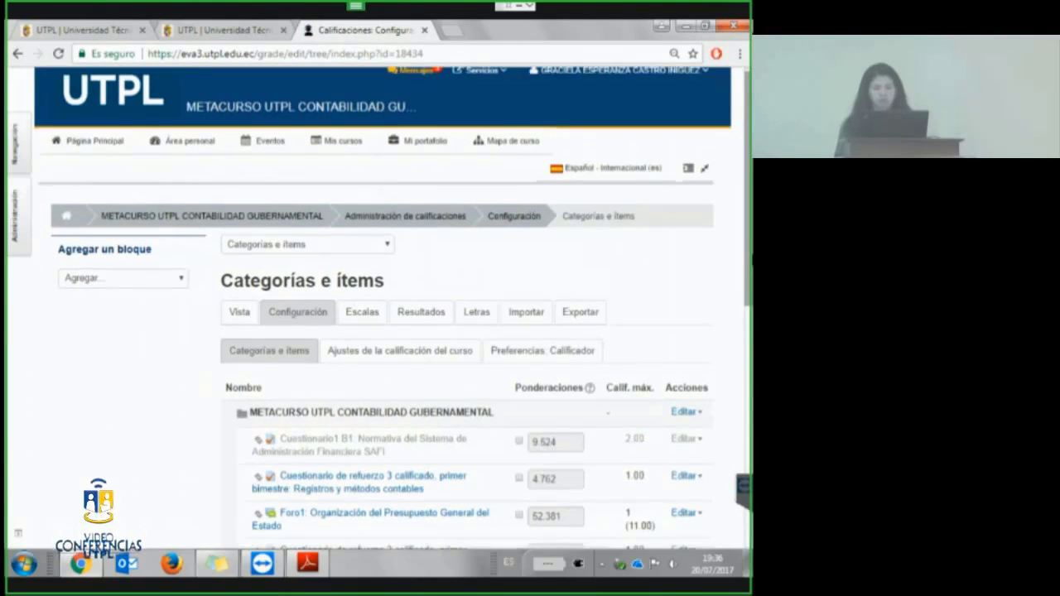
Examine the weights and maximum grades of all the items on the Categorías e ítems page, from Cuestionario1 B1 to Total del curso.
{"action": "scroll", "coordinate": [389, 332], "scroll_direction": "down", "scroll_amount": 3}
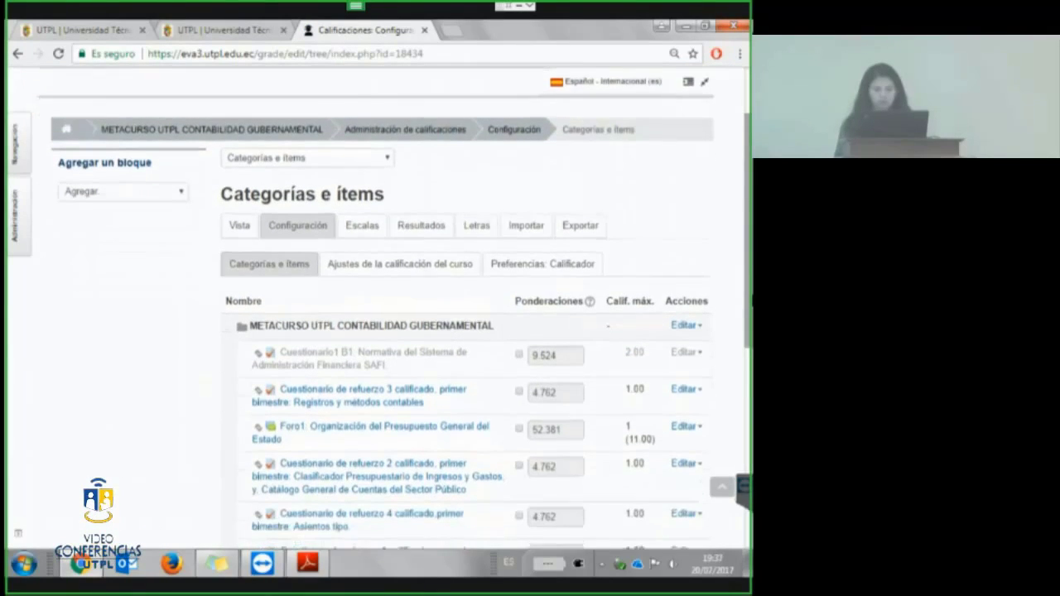
{"action": "scroll", "coordinate": [389, 331], "scroll_direction": "down", "scroll_amount": 5}
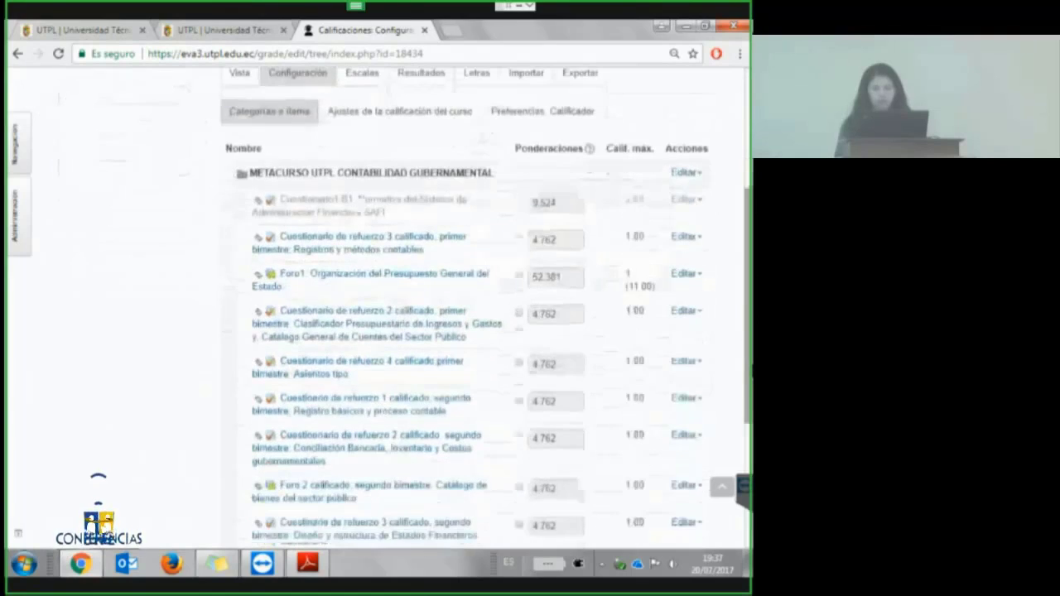
{"action": "scroll", "coordinate": [484, 331], "scroll_direction": "down", "scroll_amount": 5}
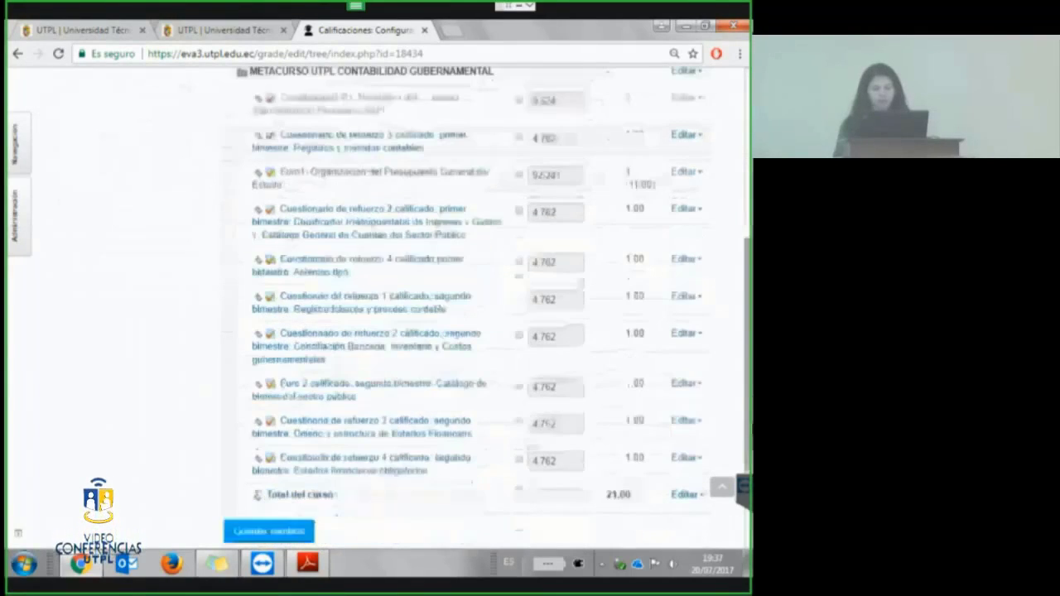
{"action": "scroll", "coordinate": [484, 331], "scroll_direction": "up", "scroll_amount": 1}
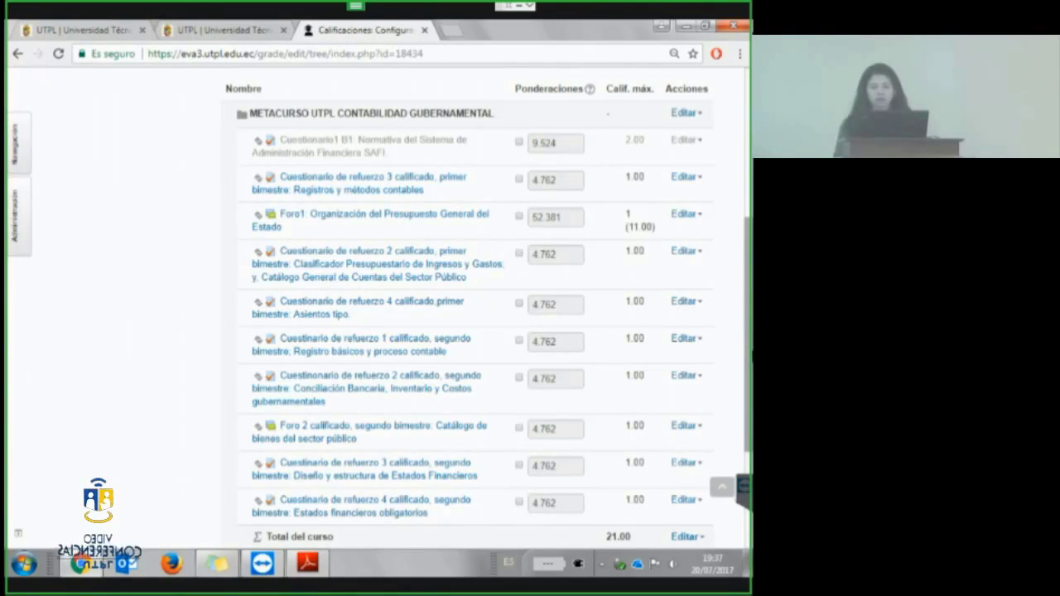
{"action": "scroll", "coordinate": [467, 315], "scroll_direction": "up", "scroll_amount": 1}
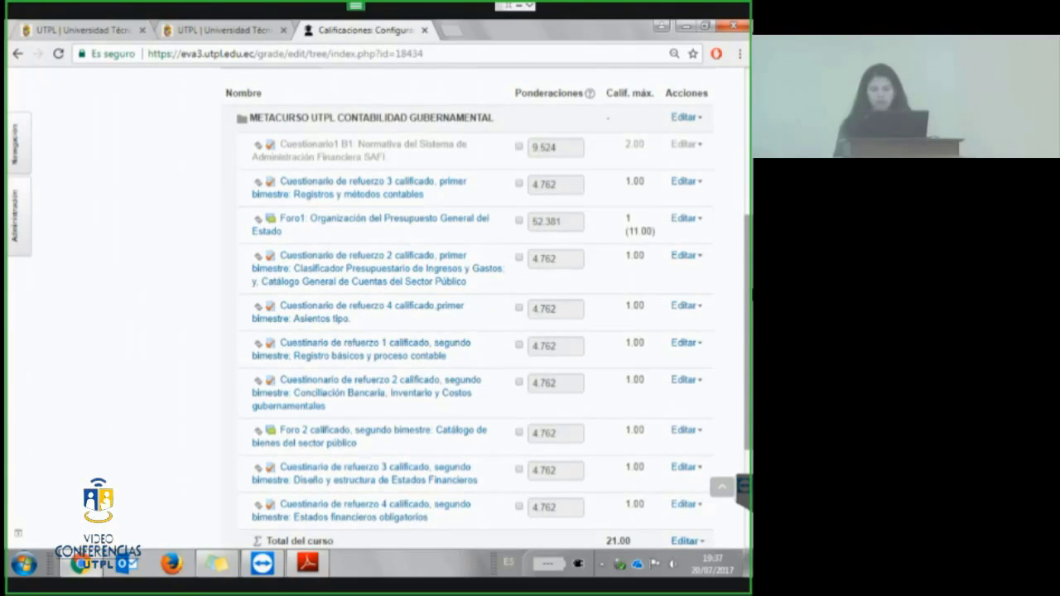
{"action": "scroll", "coordinate": [603, 227], "scroll_direction": "up", "scroll_amount": 2}
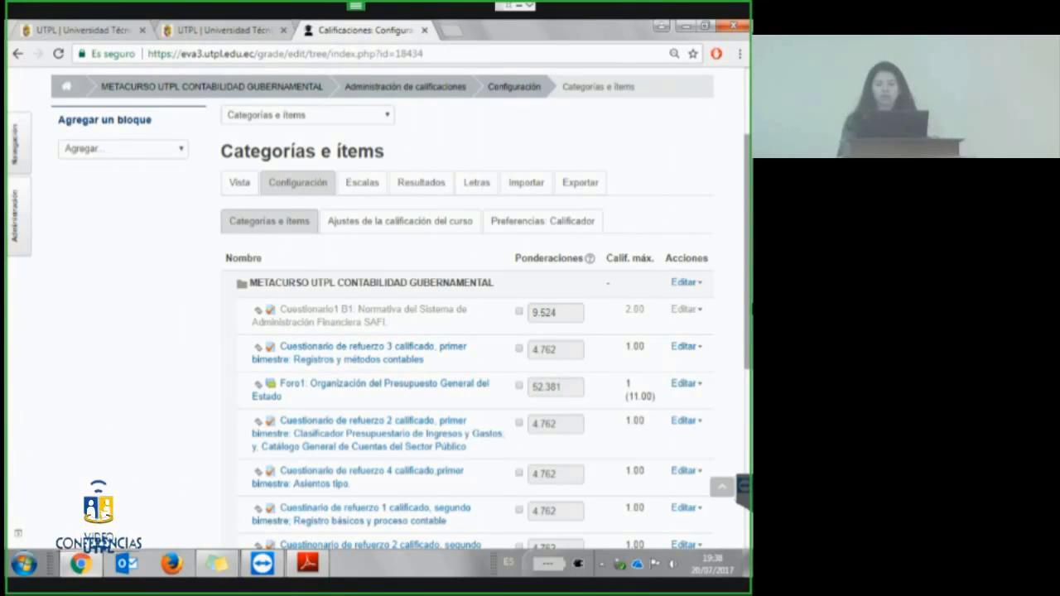
{"action": "scroll", "coordinate": [401, 308], "scroll_direction": "down", "scroll_amount": 1}
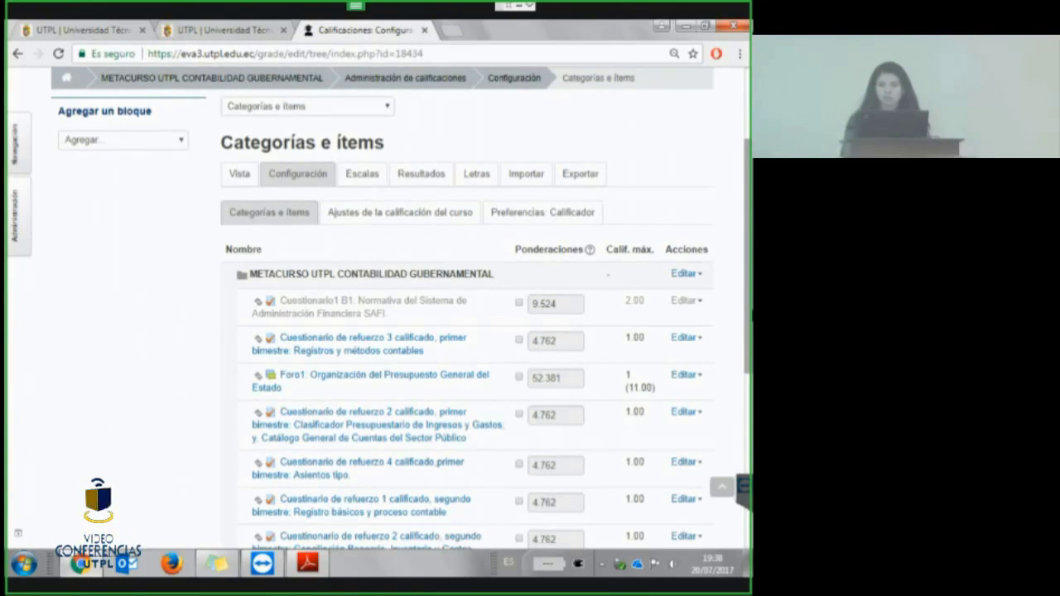
{"action": "scroll", "coordinate": [401, 308], "scroll_direction": "down", "scroll_amount": 1}
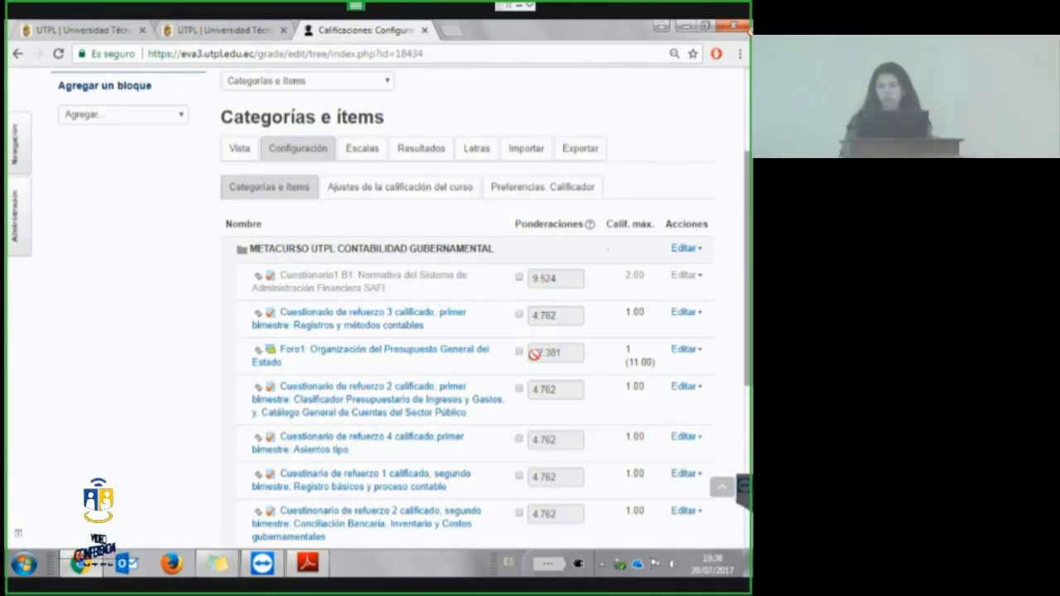
{"action": "scroll", "coordinate": [534, 353], "scroll_direction": "down", "scroll_amount": 1}
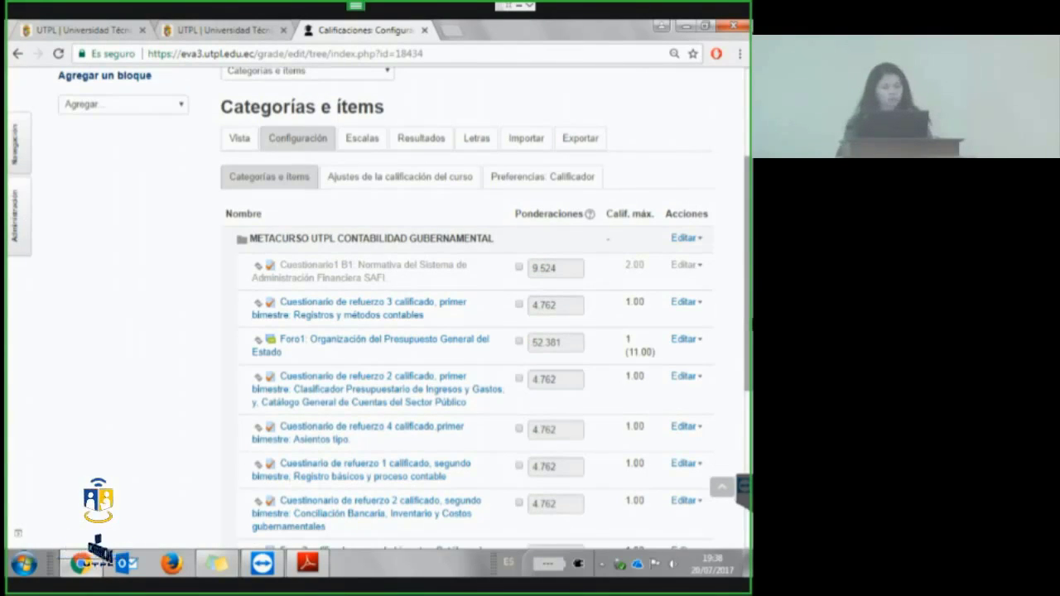
{"action": "scroll", "coordinate": [468, 331], "scroll_direction": "down", "scroll_amount": 3}
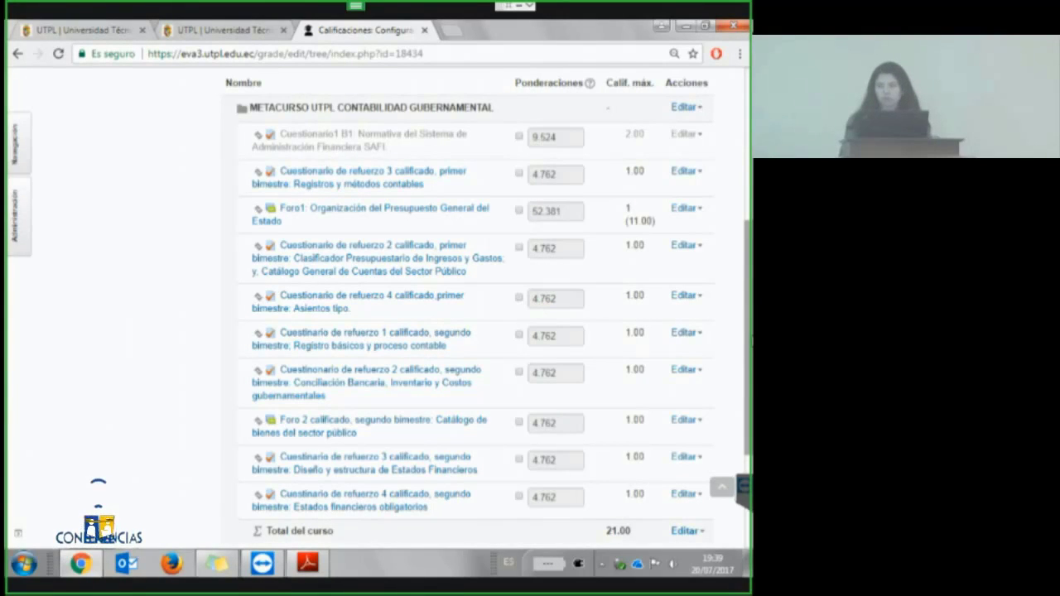
{"action": "scroll", "coordinate": [488, 305], "scroll_direction": "down", "scroll_amount": 1}
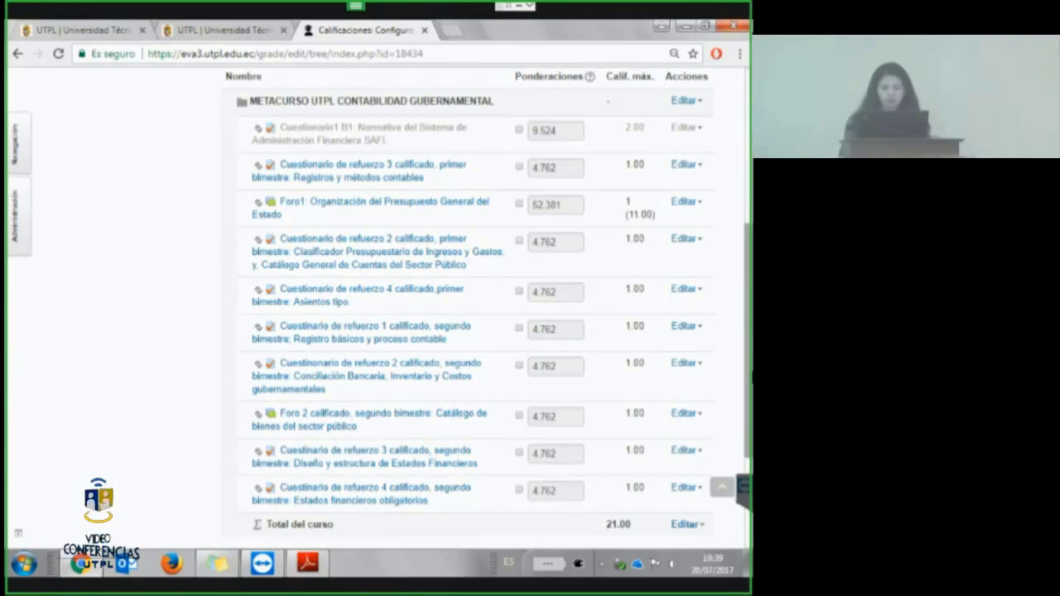
Add and save a grade category using the category code ACTIVIDADES EN LÍNEA BIMESTRE I.
{"action": "scroll", "coordinate": [492, 373], "scroll_direction": "down", "scroll_amount": 3}
{"action": "left_click", "coordinate": [462, 415]}
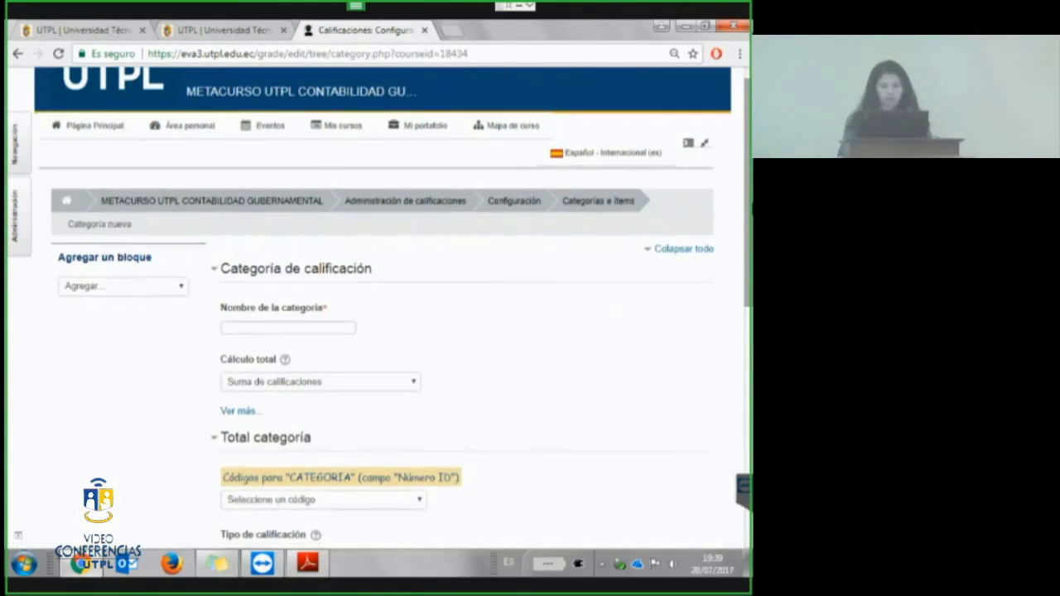
{"action": "scroll", "coordinate": [381, 306], "scroll_direction": "down", "scroll_amount": 1}
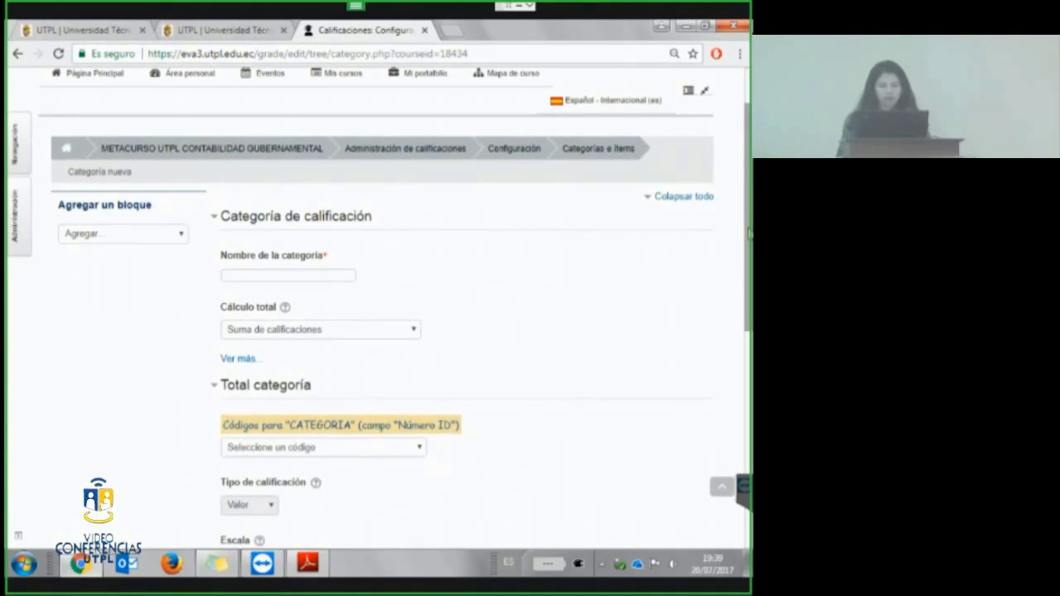
{"action": "scroll", "coordinate": [426, 303], "scroll_direction": "down", "scroll_amount": 1}
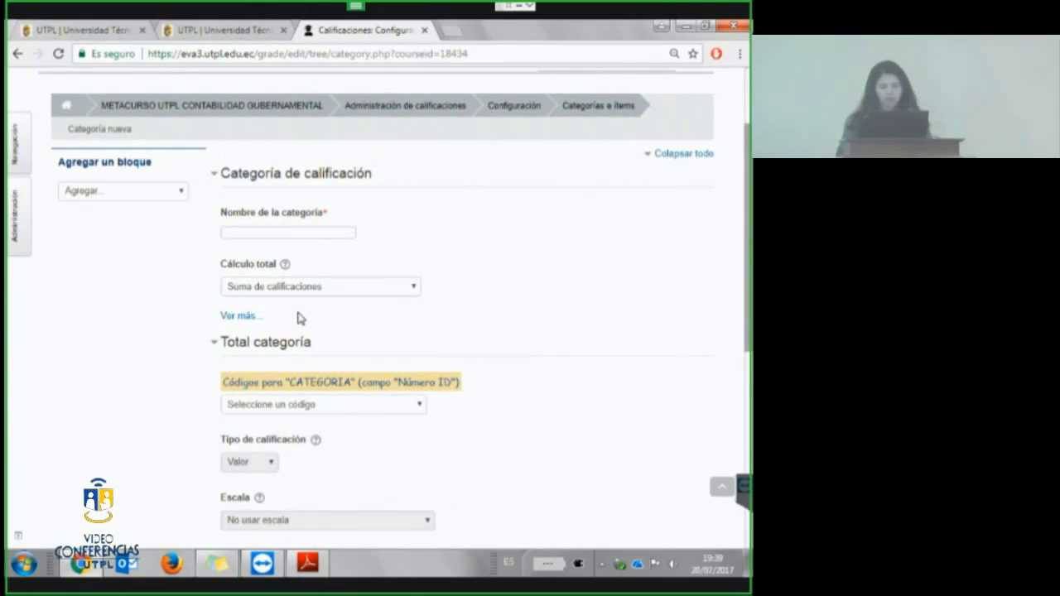
{"action": "left_click", "coordinate": [338, 406]}
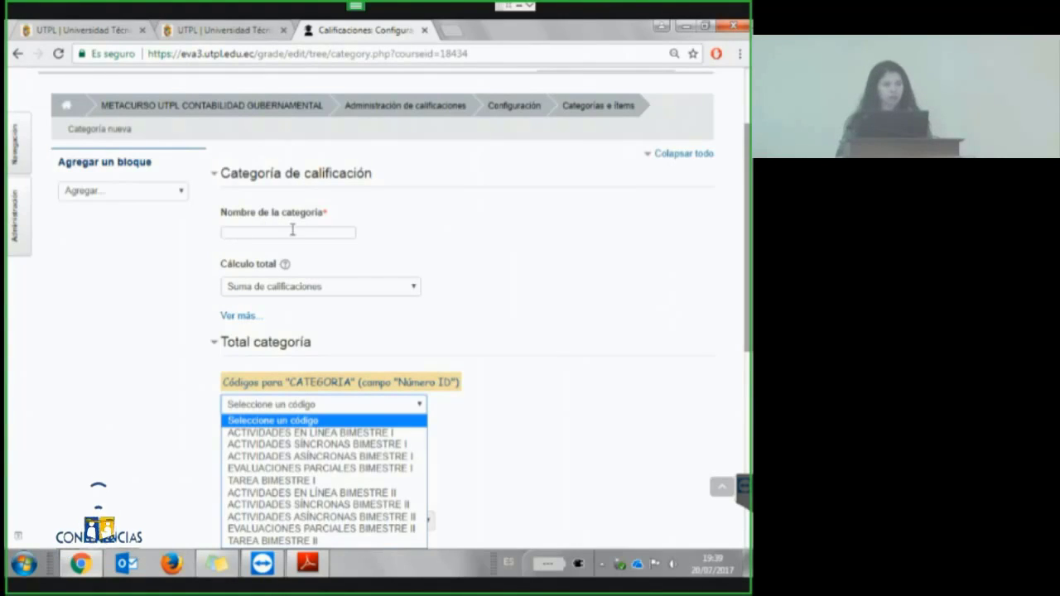
{"action": "left_click", "coordinate": [315, 433]}
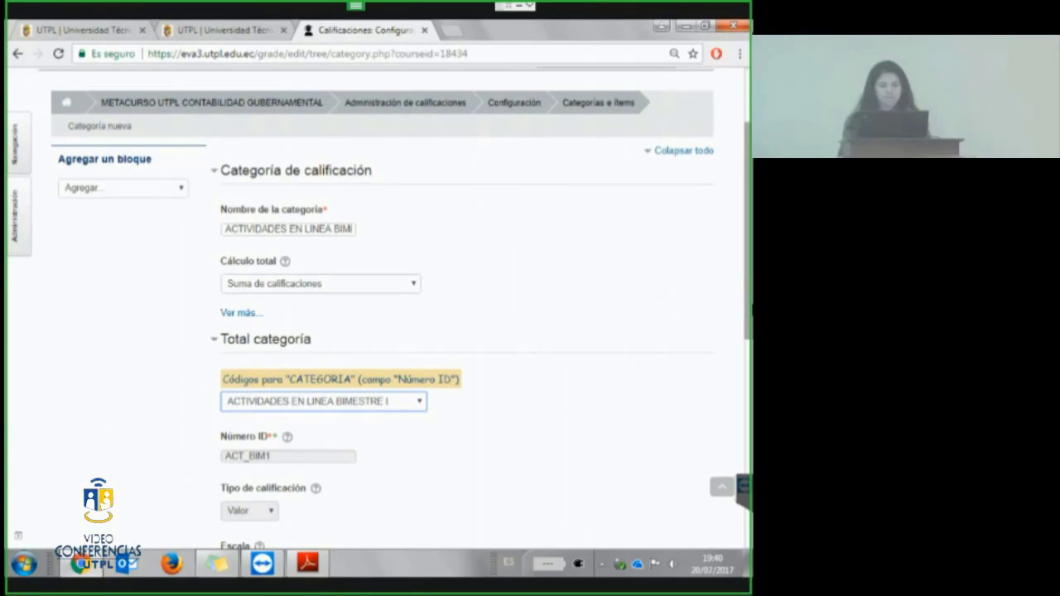
{"action": "scroll", "coordinate": [396, 308], "scroll_direction": "down", "scroll_amount": 1}
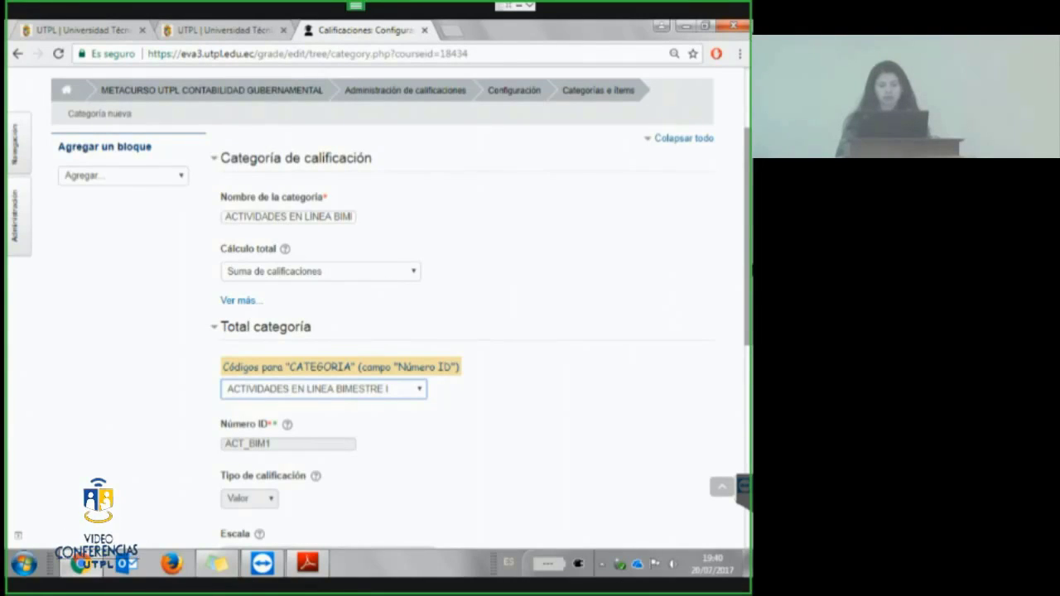
{"action": "scroll", "coordinate": [398, 306], "scroll_direction": "down", "scroll_amount": 1}
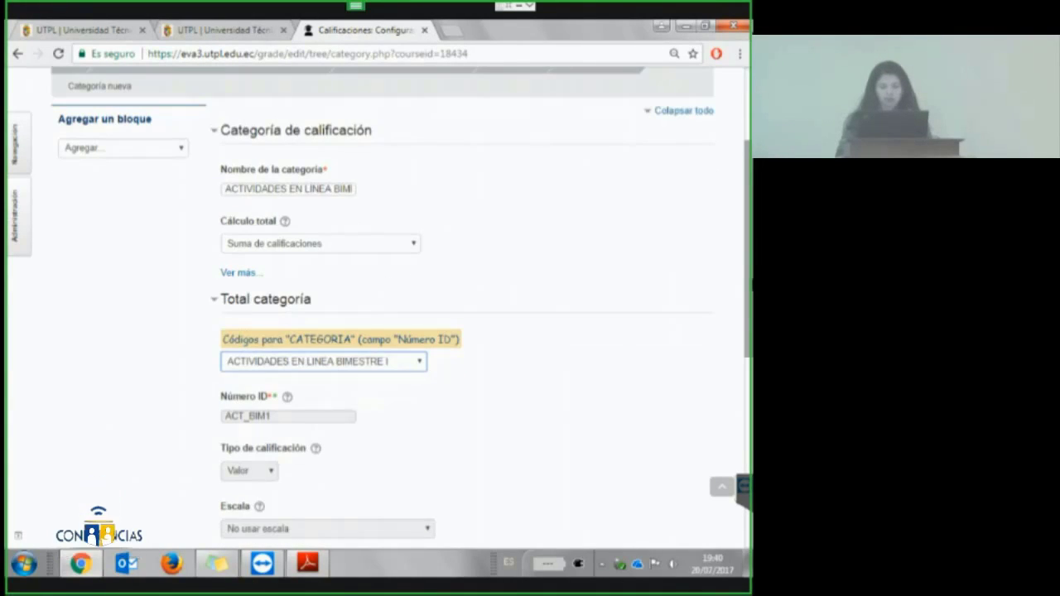
{"action": "scroll", "coordinate": [463, 307], "scroll_direction": "down", "scroll_amount": 5}
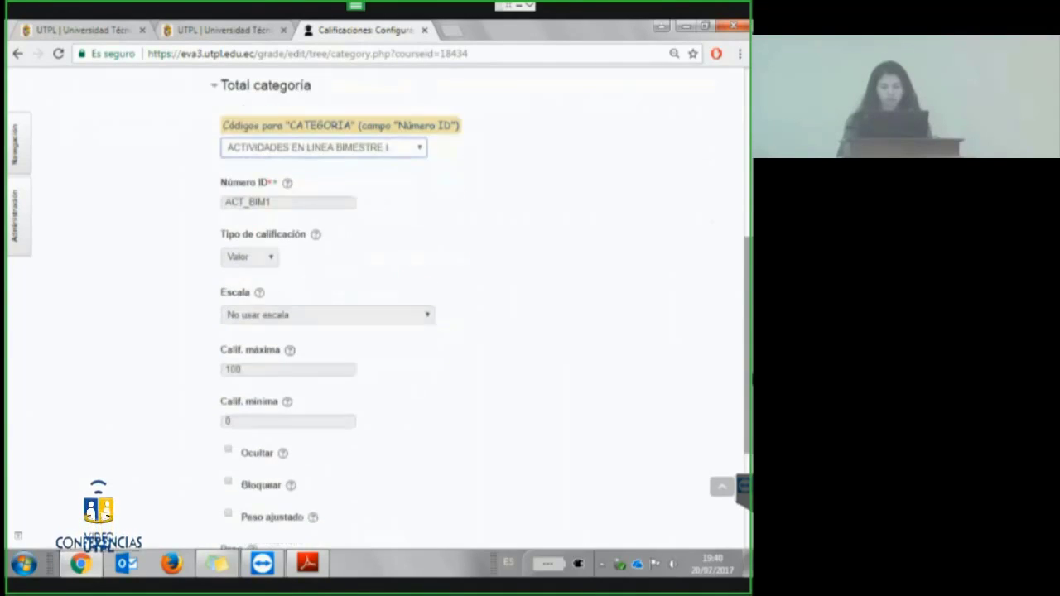
{"action": "scroll", "coordinate": [463, 306], "scroll_direction": "down", "scroll_amount": 2}
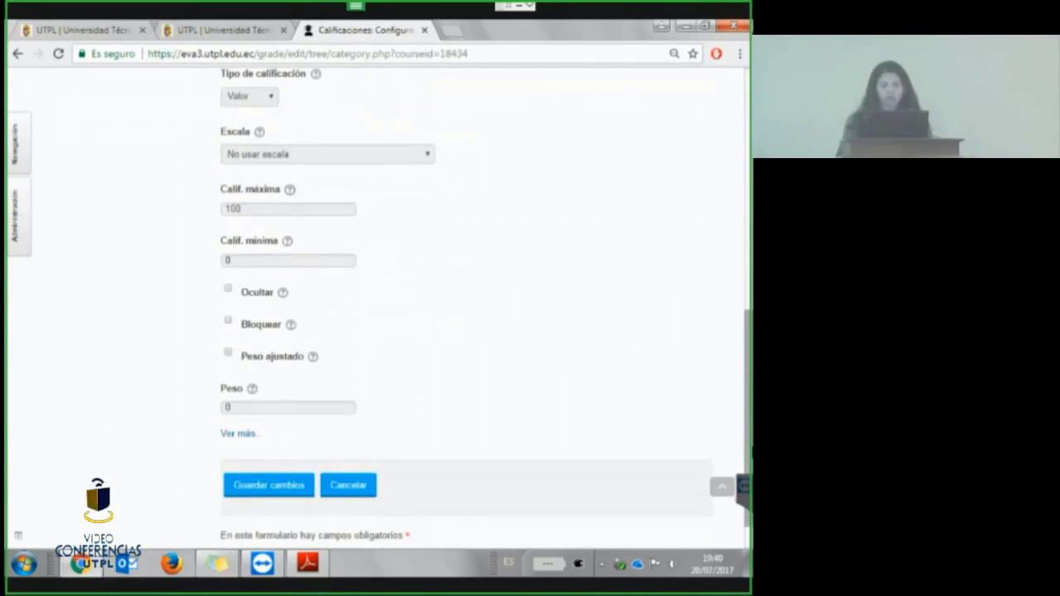
{"action": "left_click", "coordinate": [266, 492]}
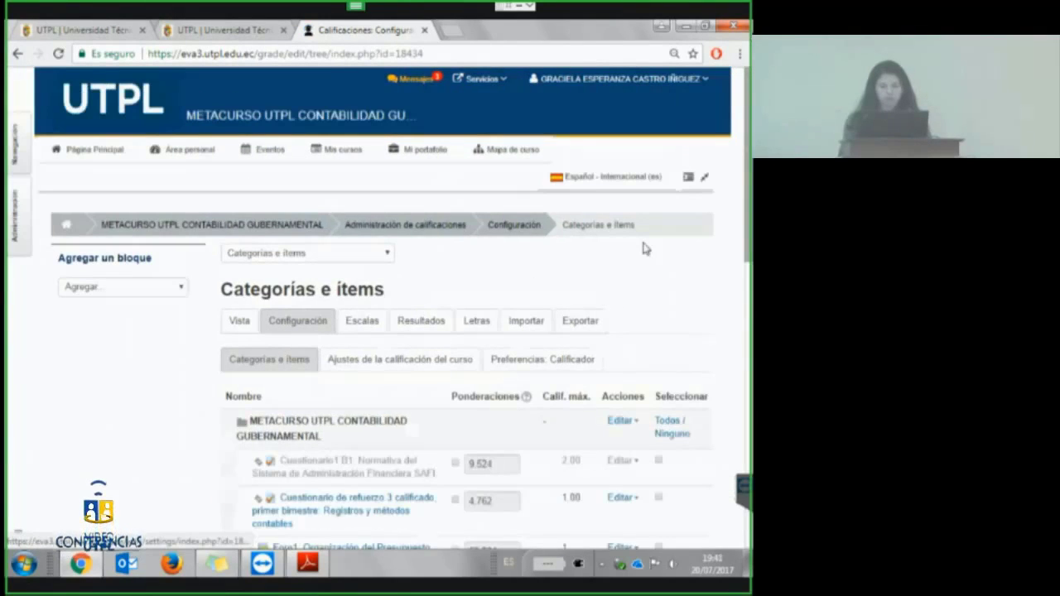
Start another grade category and assign it the category code ACTIVIDADES EN LÍNEA BIMESTRE II.
{"action": "scroll", "coordinate": [645, 248], "scroll_direction": "down", "scroll_amount": 10}
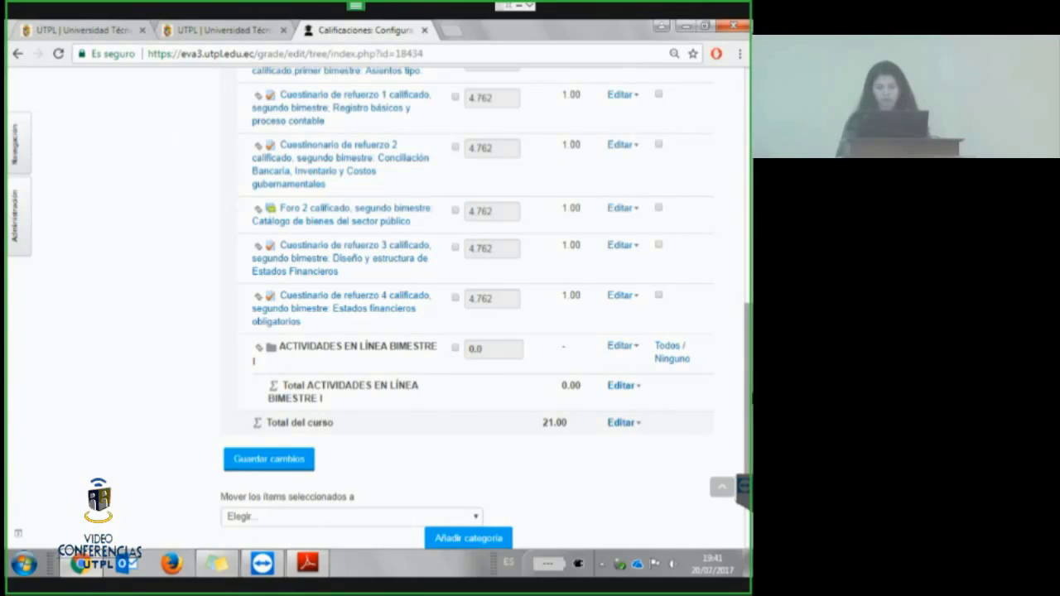
{"action": "scroll", "coordinate": [582, 438], "scroll_direction": "down", "scroll_amount": 2}
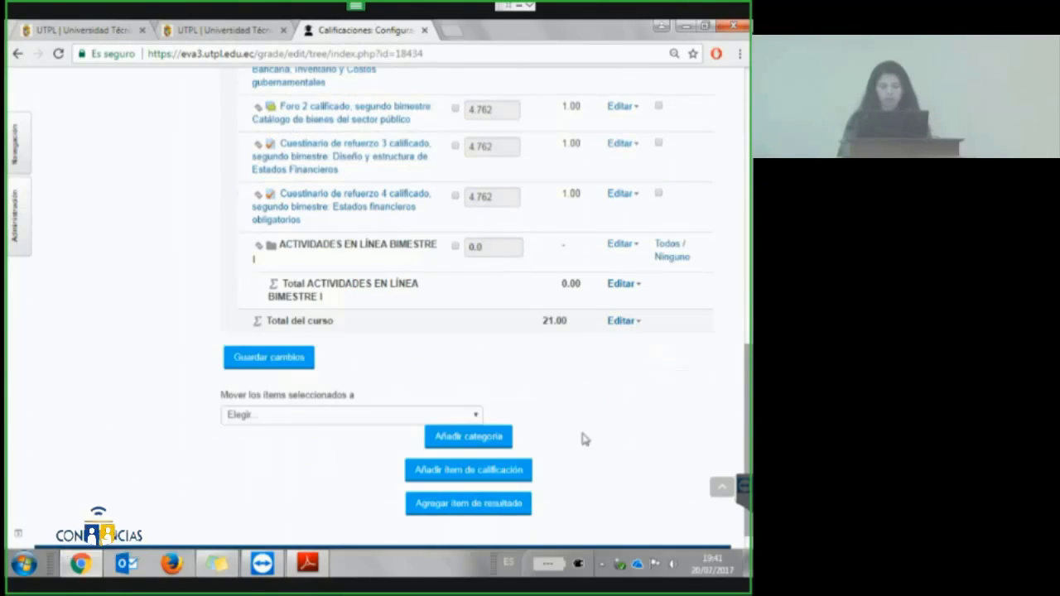
{"action": "left_click", "coordinate": [461, 438]}
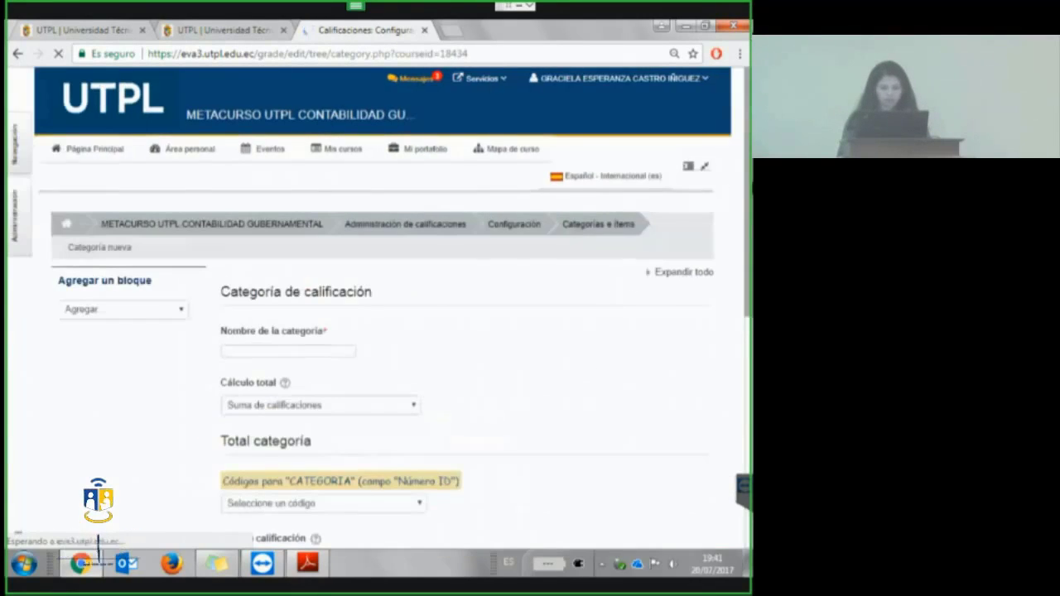
{"action": "scroll", "coordinate": [380, 308], "scroll_direction": "down", "scroll_amount": 2}
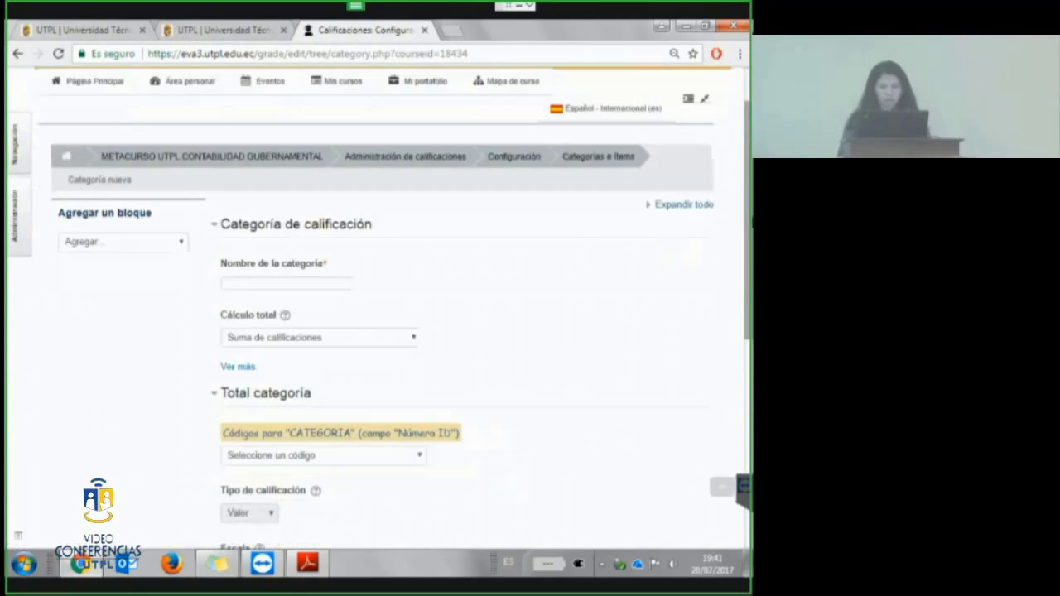
{"action": "scroll", "coordinate": [380, 308], "scroll_direction": "down", "scroll_amount": 1}
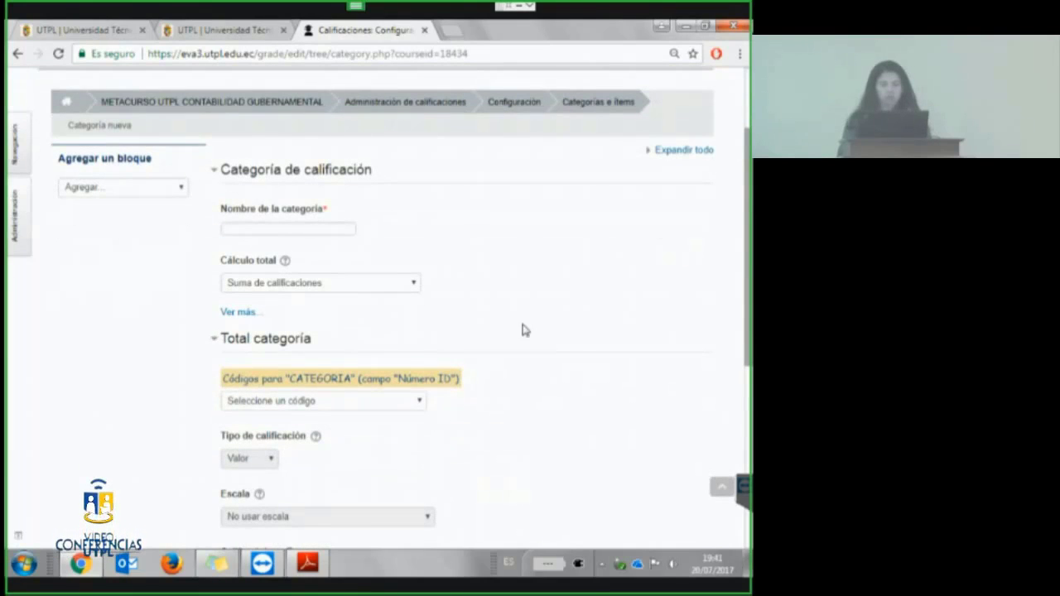
{"action": "left_click", "coordinate": [411, 406]}
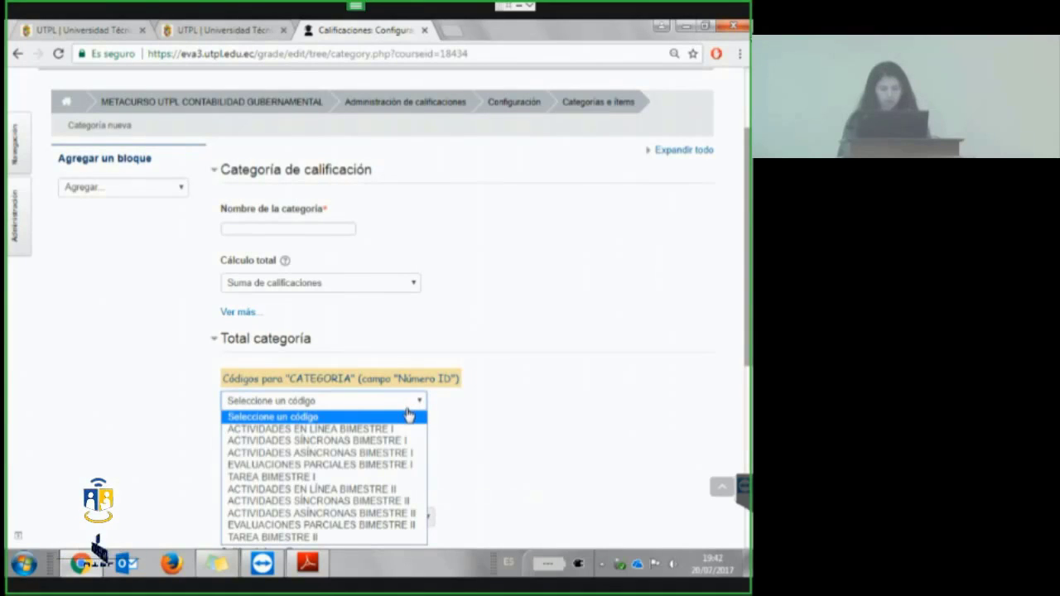
{"action": "left_click", "coordinate": [313, 490]}
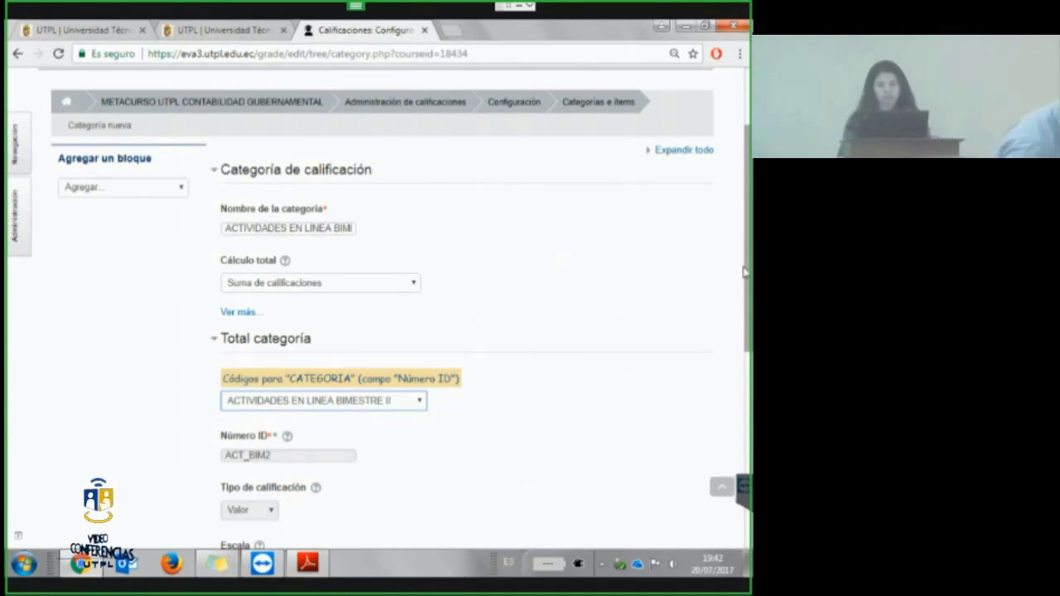
Review the Cálculo total options, keep Suma de calificaciones, and save the ACTIVIDADES EN LÍNEA BIMESTRE II category.
{"action": "scroll", "coordinate": [376, 331], "scroll_direction": "down", "scroll_amount": 1}
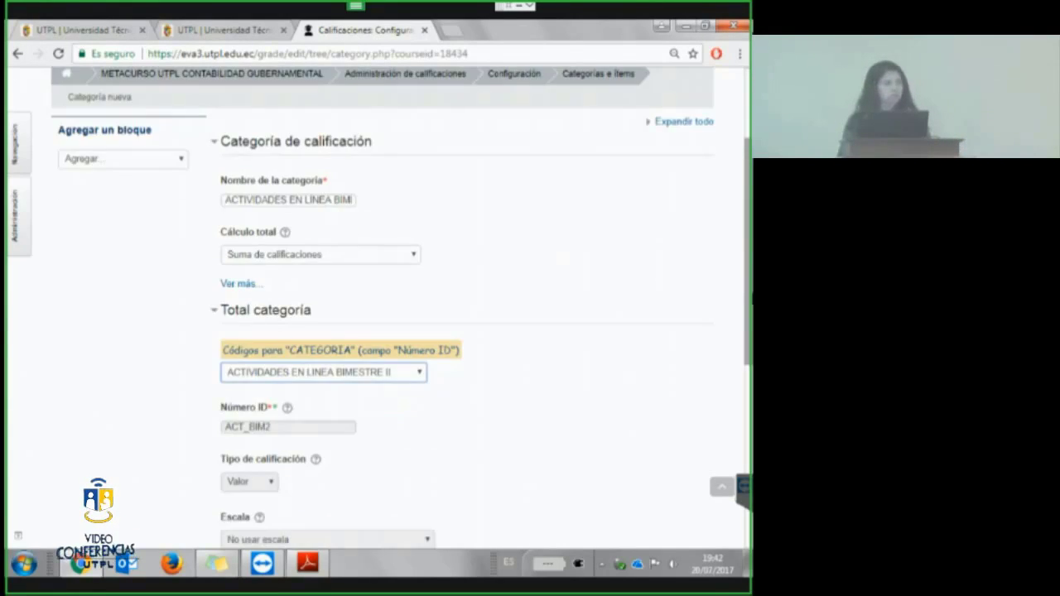
{"action": "scroll", "coordinate": [376, 331], "scroll_direction": "down", "scroll_amount": 1}
{"action": "scroll", "coordinate": [376, 331], "scroll_direction": "up", "scroll_amount": 2}
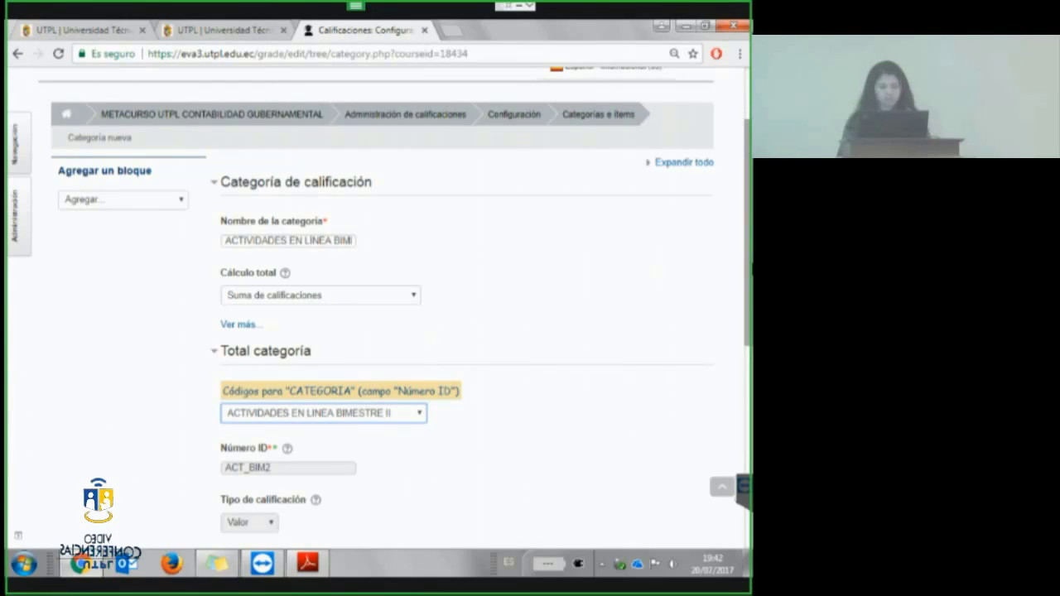
{"action": "left_click", "coordinate": [412, 304]}
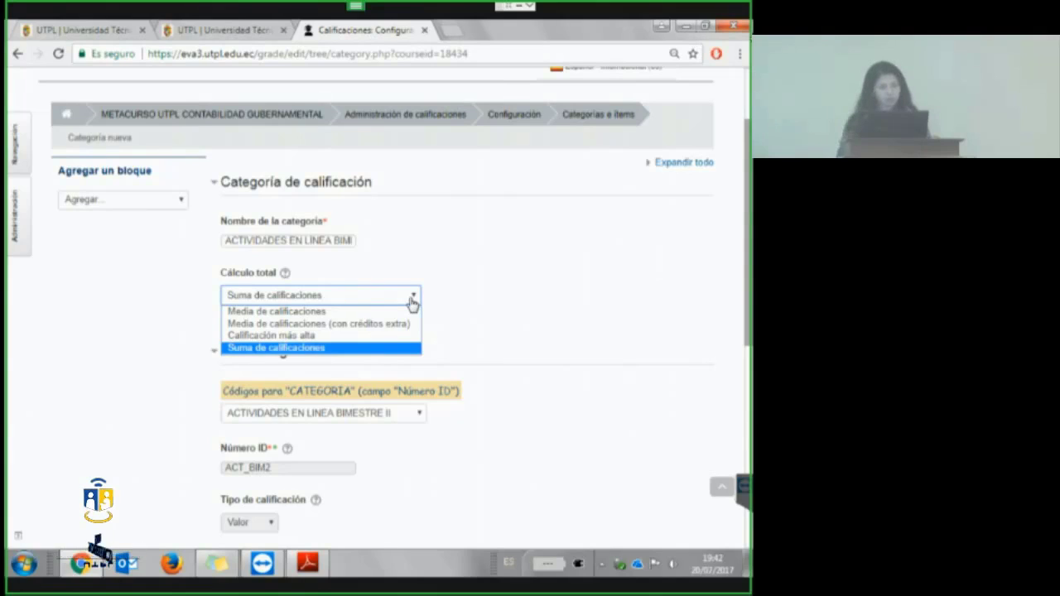
{"action": "left_click", "coordinate": [507, 265]}
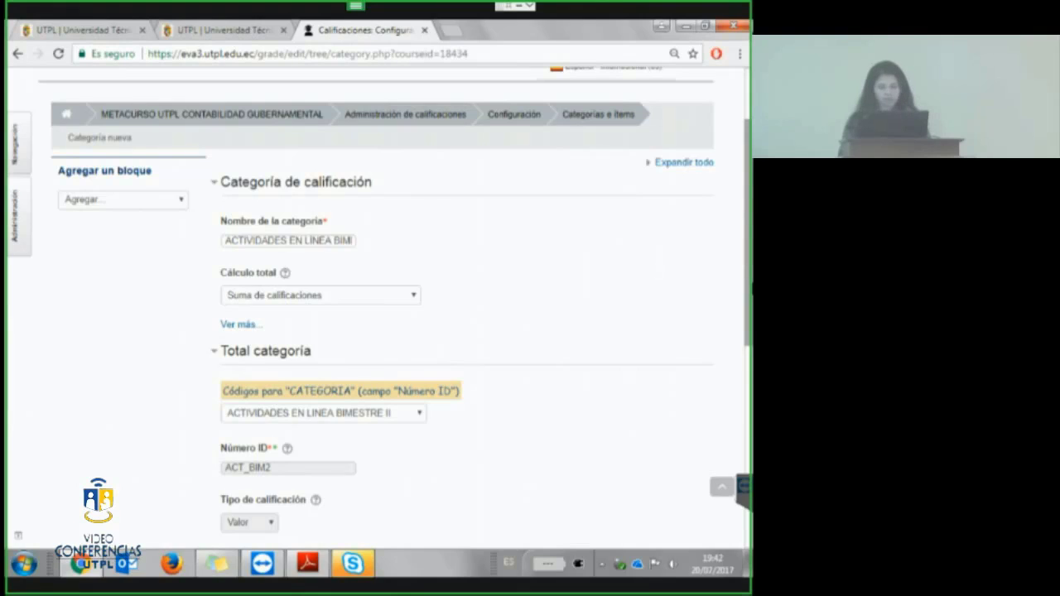
{"action": "scroll", "coordinate": [396, 308], "scroll_direction": "down", "scroll_amount": 1}
{"action": "scroll", "coordinate": [396, 308], "scroll_direction": "down", "scroll_amount": 5}
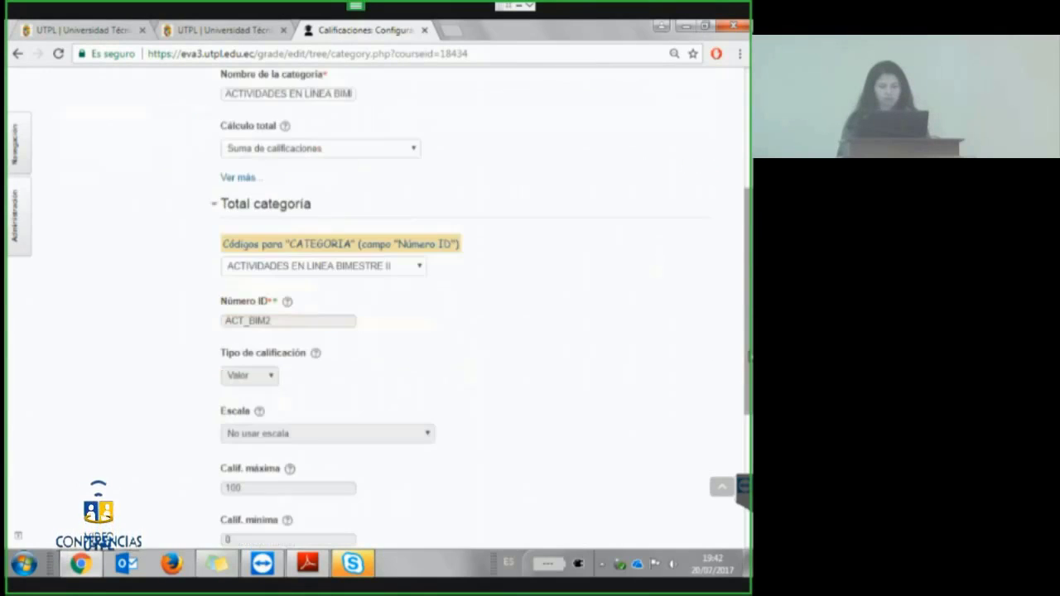
{"action": "scroll", "coordinate": [482, 308], "scroll_direction": "down", "scroll_amount": 1}
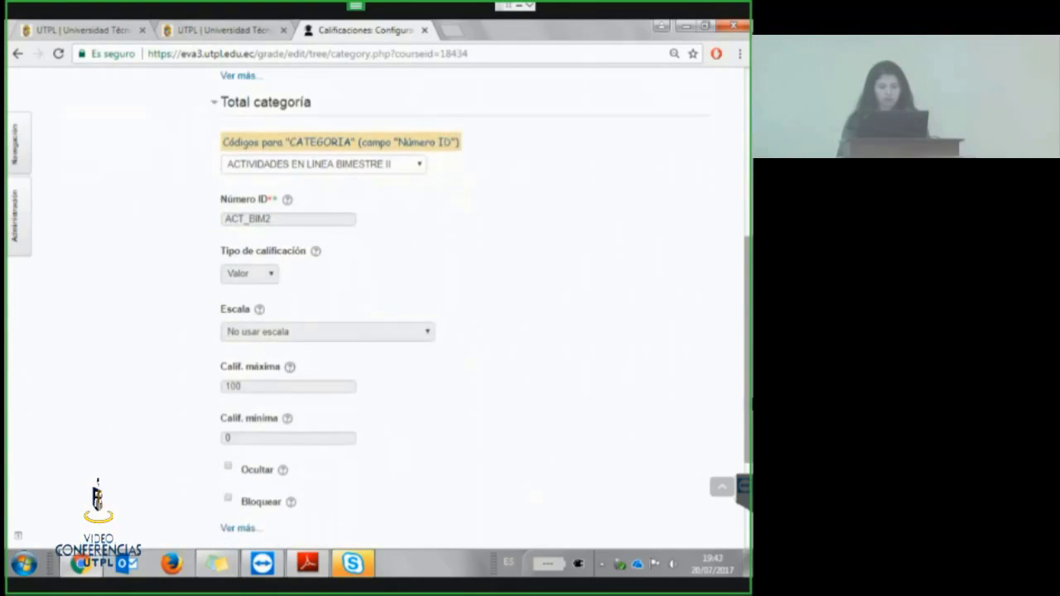
{"action": "scroll", "coordinate": [525, 440], "scroll_direction": "down", "scroll_amount": 3}
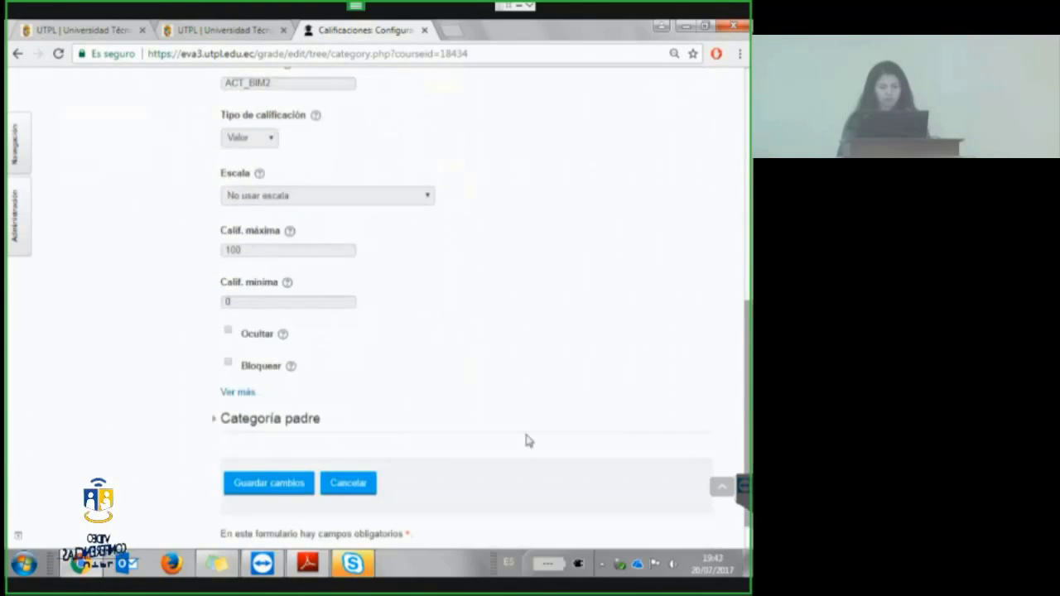
{"action": "key", "text": "alt+Left"}
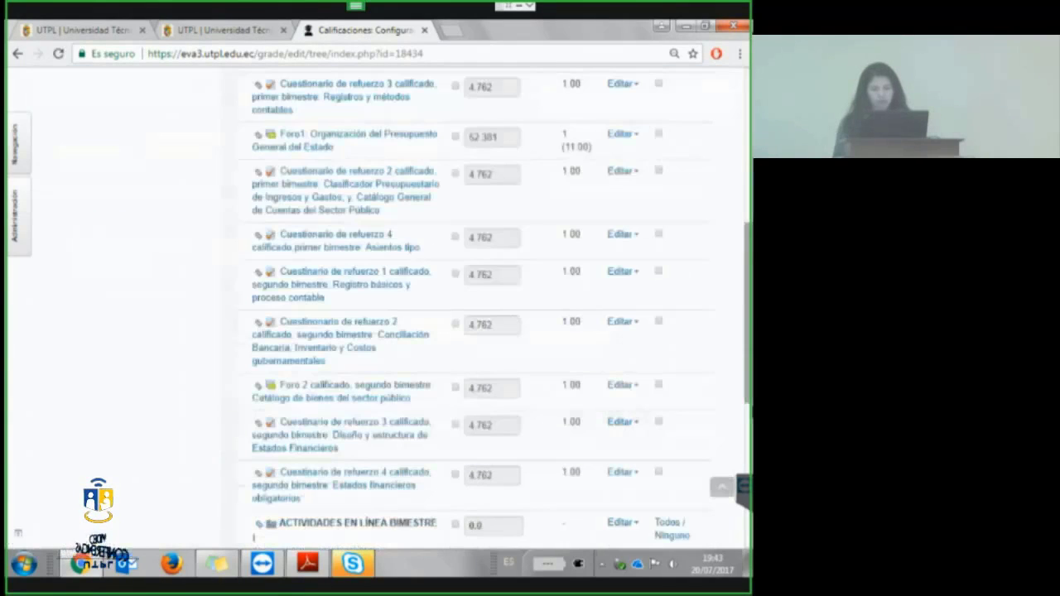
Switch to Libro de Calificaciones Metacurso EVA+.pdf in Adobe Reader and go back to the category hierarchy diagram on page 43.
{"action": "scroll", "coordinate": [485, 315], "scroll_direction": "down", "scroll_amount": 5}
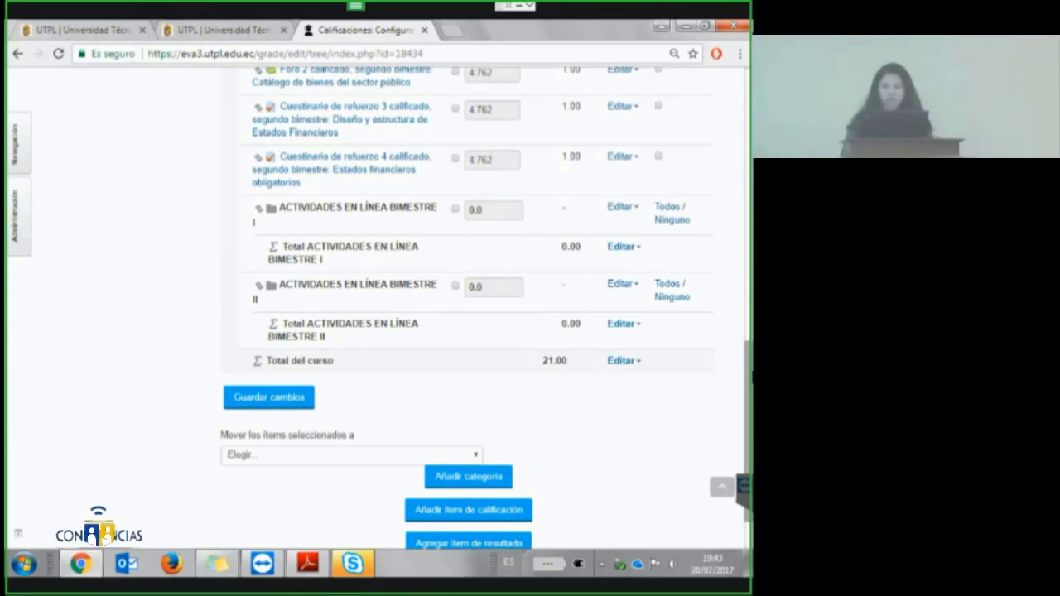
{"action": "scroll", "coordinate": [610, 419], "scroll_direction": "down", "scroll_amount": 1}
{"action": "scroll", "coordinate": [610, 419], "scroll_direction": "down", "scroll_amount": 2}
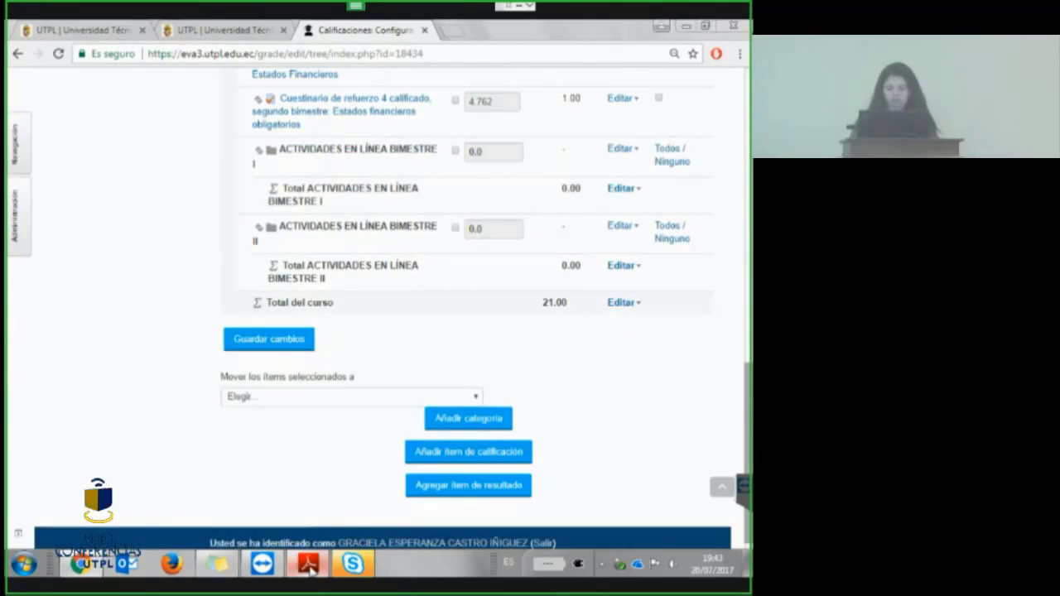
{"action": "left_click", "coordinate": [308, 566]}
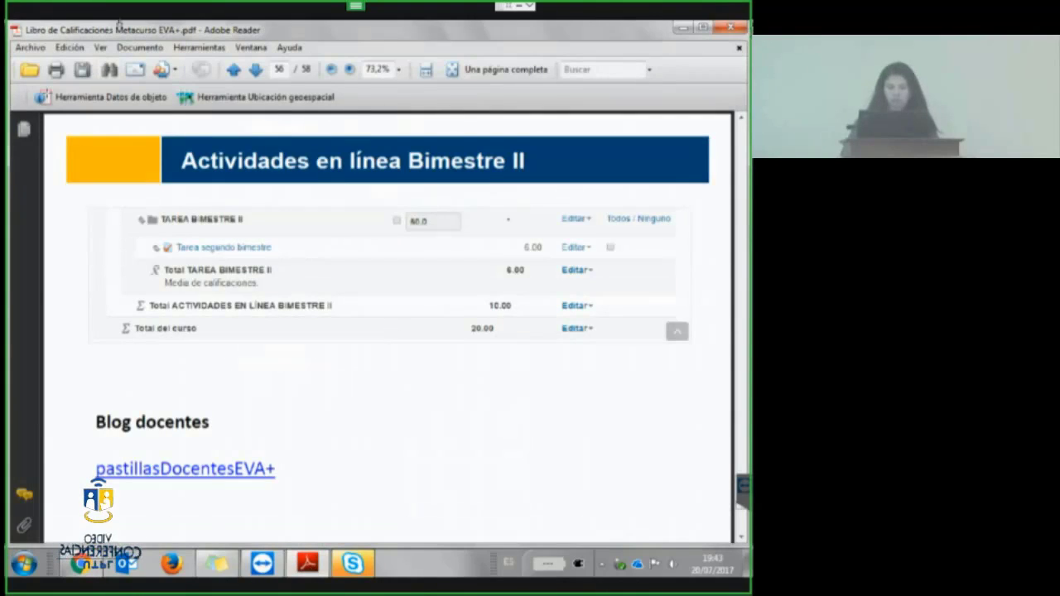
{"action": "left_click", "coordinate": [233, 73]}
{"action": "left_click", "coordinate": [233, 73]}
{"action": "left_click", "coordinate": [233, 73]}
{"action": "left_click", "coordinate": [232, 73]}
{"action": "left_click", "coordinate": [233, 73]}
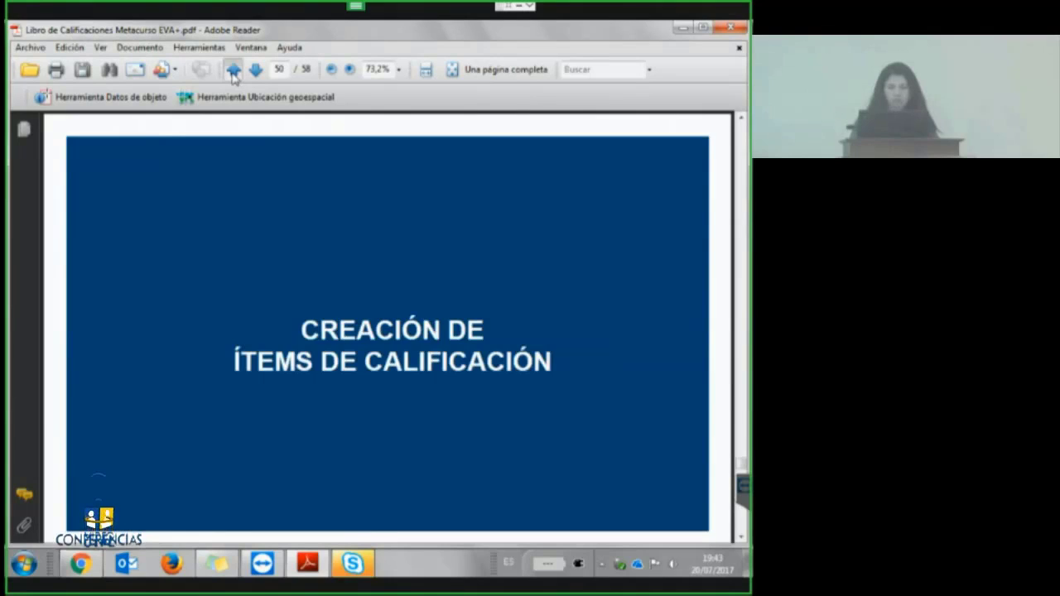
{"action": "left_click", "coordinate": [232, 73]}
{"action": "left_click", "coordinate": [233, 73]}
{"action": "left_click", "coordinate": [232, 73]}
{"action": "left_click", "coordinate": [233, 73]}
{"action": "left_click", "coordinate": [233, 73]}
{"action": "left_click", "coordinate": [232, 73]}
{"action": "left_click", "coordinate": [233, 73]}
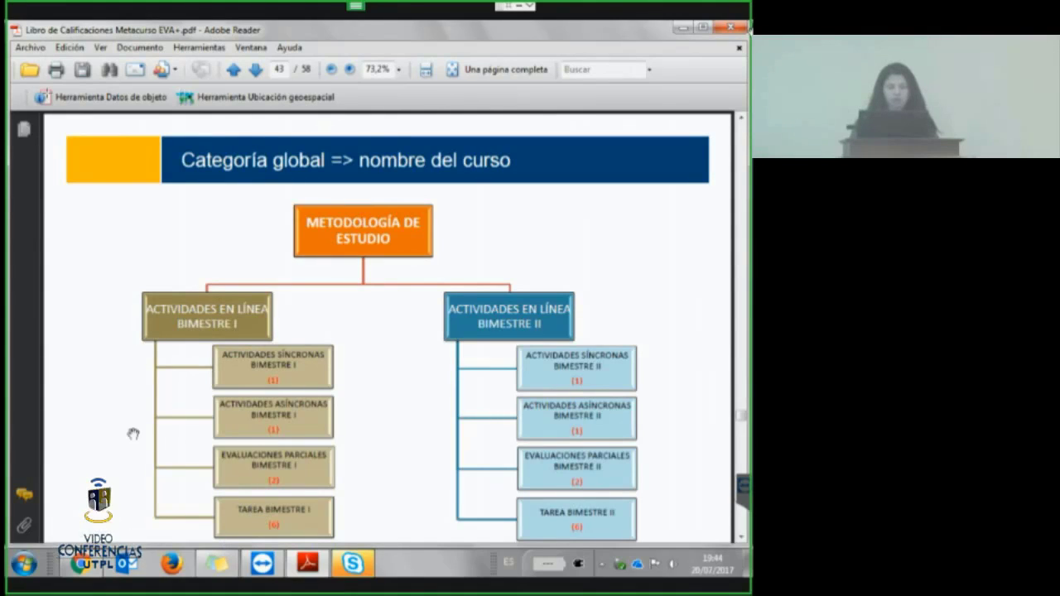
Return to the gradebook in Chrome and start another grade category with the category code ACTIVIDADES SÍNCRONAS BIMESTRE I.
{"action": "left_click", "coordinate": [92, 568]}
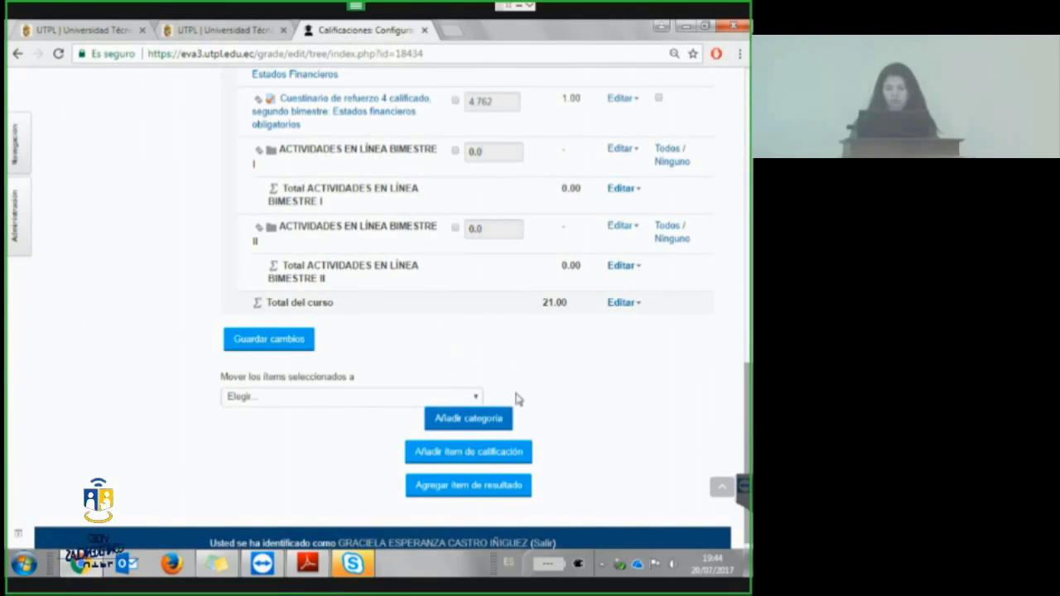
{"action": "left_click", "coordinate": [468, 420]}
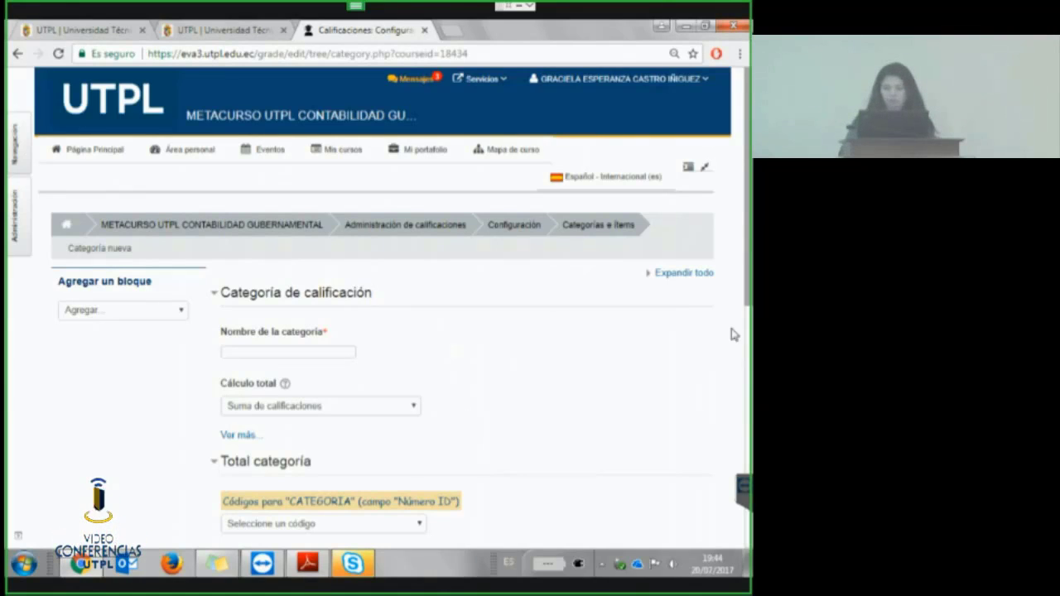
{"action": "scroll", "coordinate": [390, 331], "scroll_direction": "down", "scroll_amount": 1}
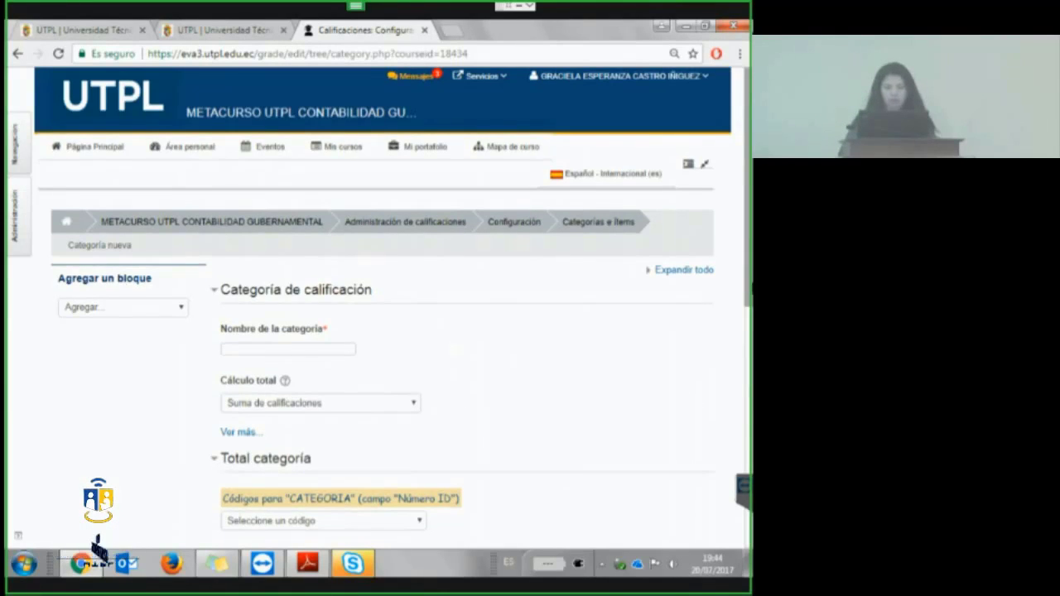
{"action": "scroll", "coordinate": [500, 320], "scroll_direction": "down", "scroll_amount": 2}
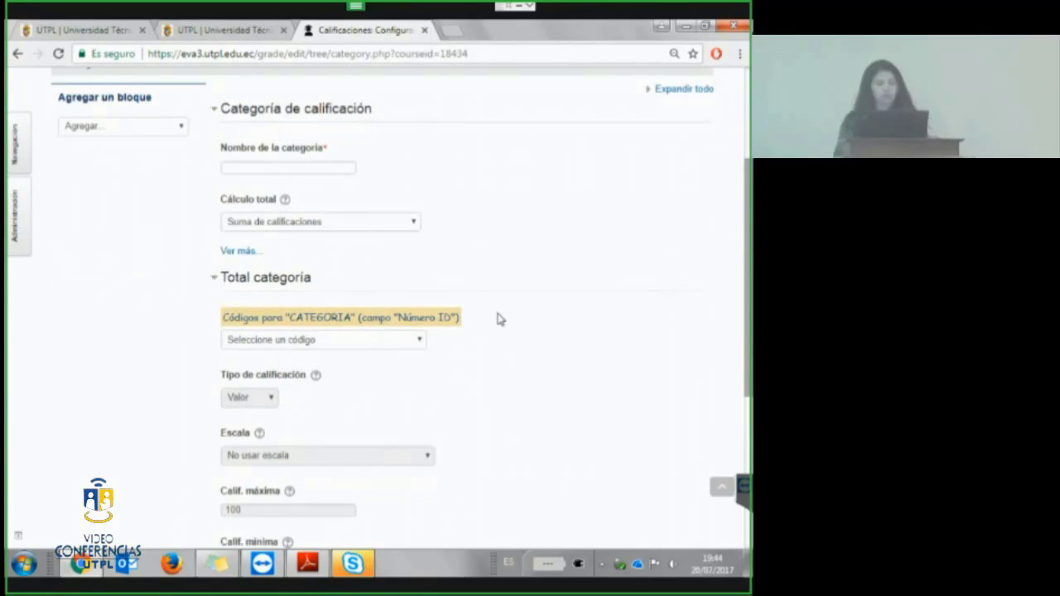
{"action": "left_click", "coordinate": [419, 340]}
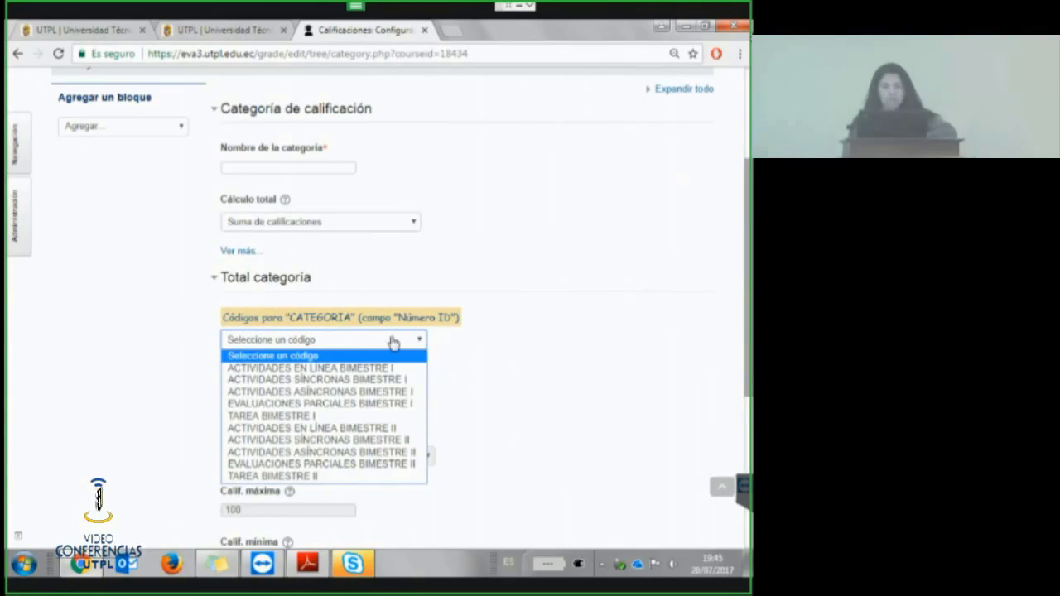
{"action": "left_click", "coordinate": [345, 384]}
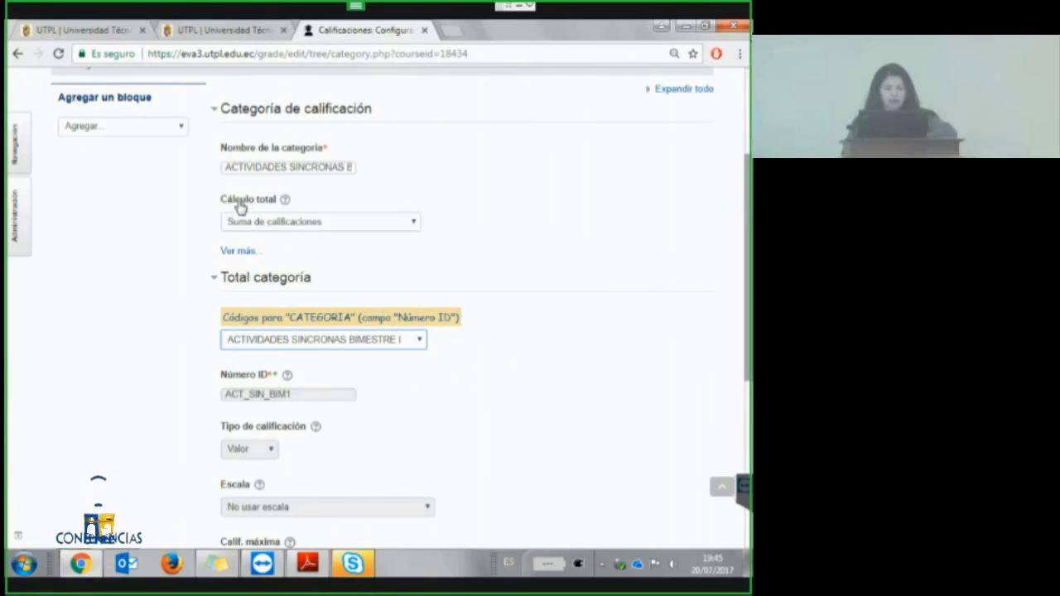
Set the total calculation of the new synchronous activities category to Media de calificaciones.
{"action": "left_click", "coordinate": [395, 221]}
{"action": "left_click", "coordinate": [329, 244]}
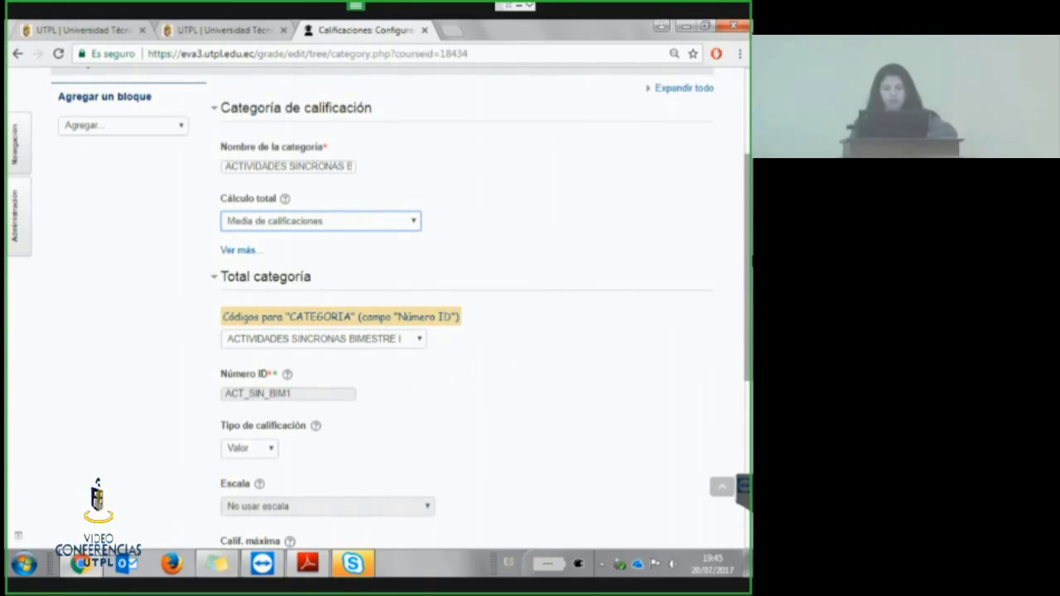
{"action": "scroll", "coordinate": [340, 369], "scroll_direction": "down", "scroll_amount": 3}
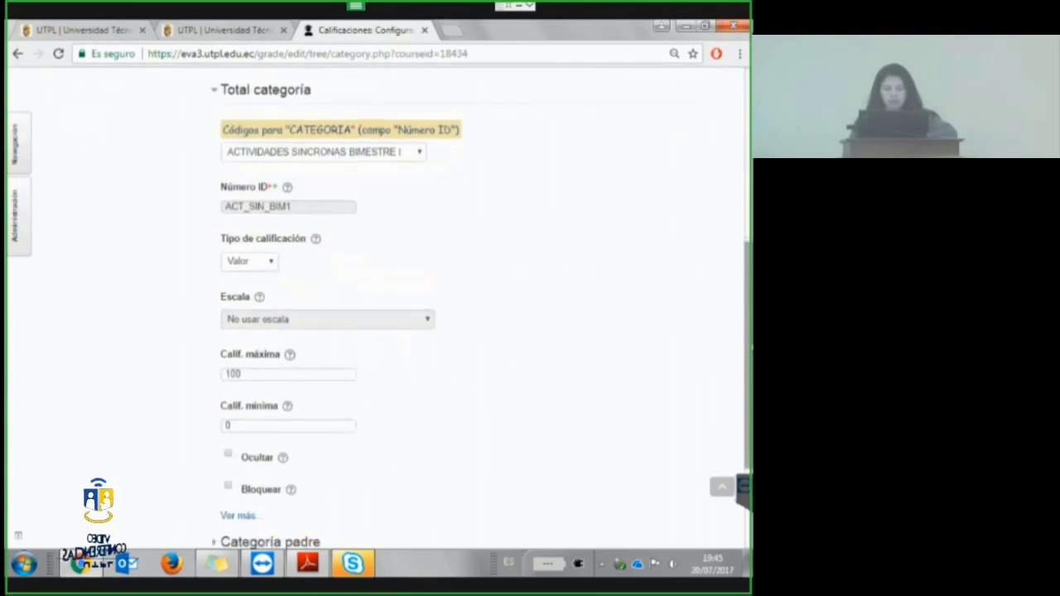